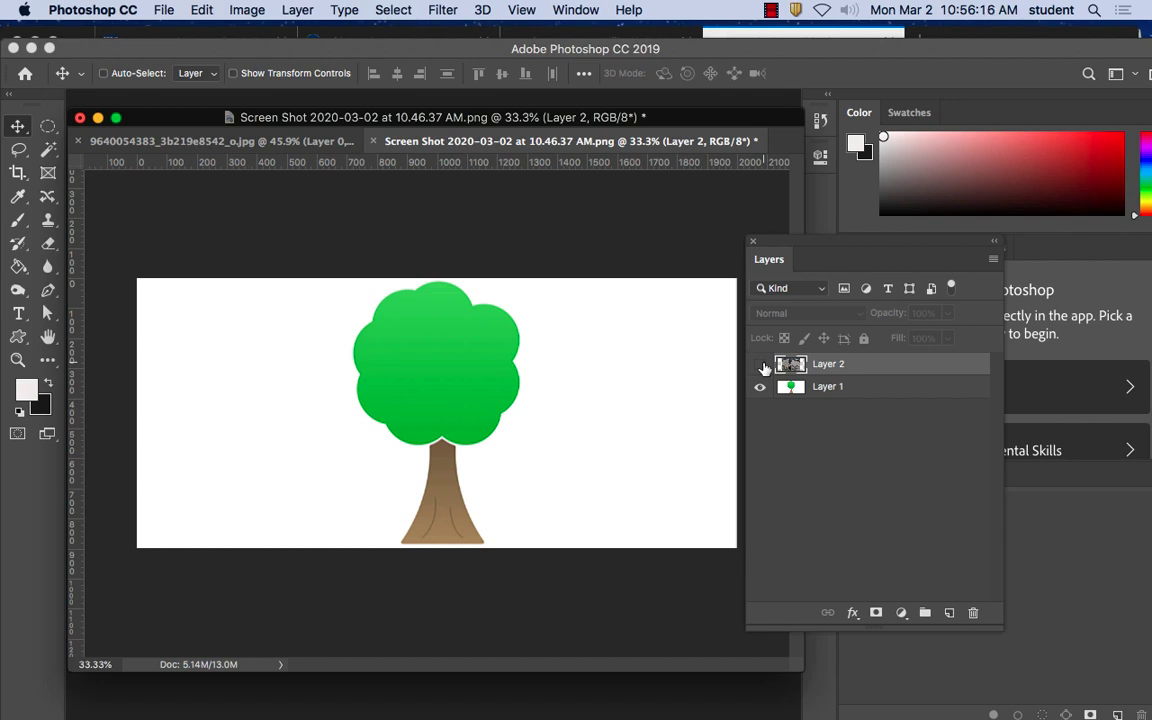
Show Layer 2 and toggle its visibility to compare the dog-walking photo with the tree on Layer 1, leaving it shown
click(761, 365)
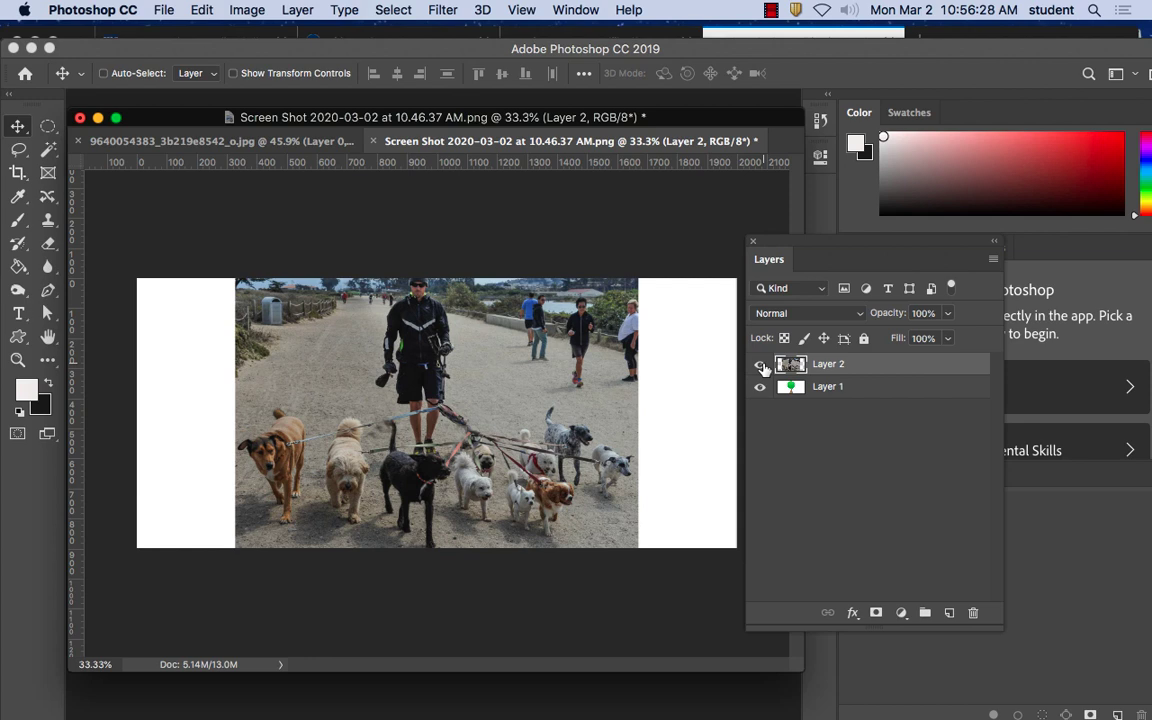
drag(805, 242, 745, 229)
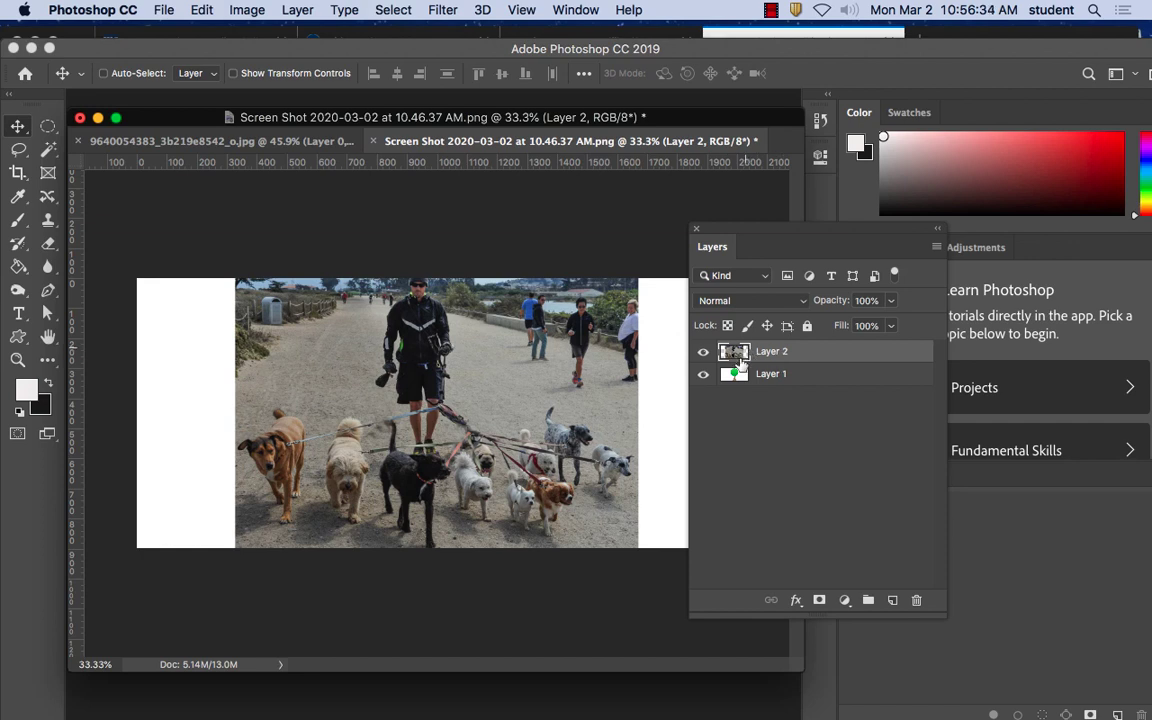
click(702, 352)
click(702, 352)
click(702, 352)
click(702, 352)
click(702, 352)
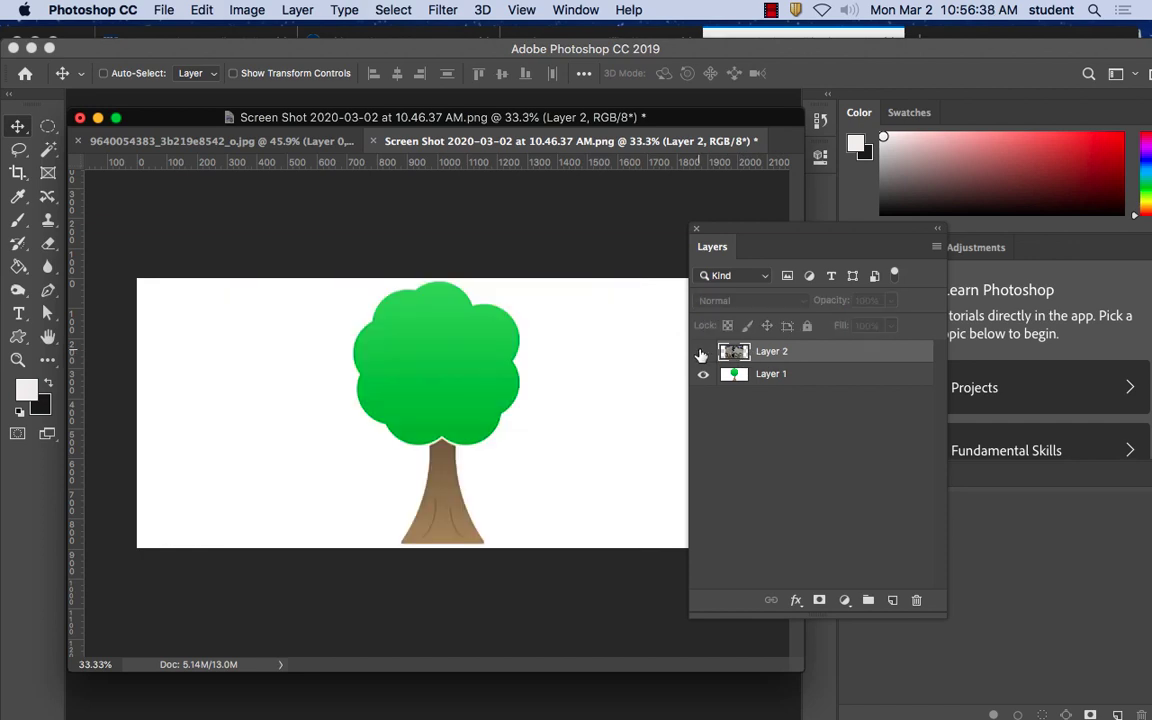
click(702, 352)
Duplicate Layer 2 and activate the Clone Stamp tool for retouching the dogs on the copy
drag(763, 354, 893, 601)
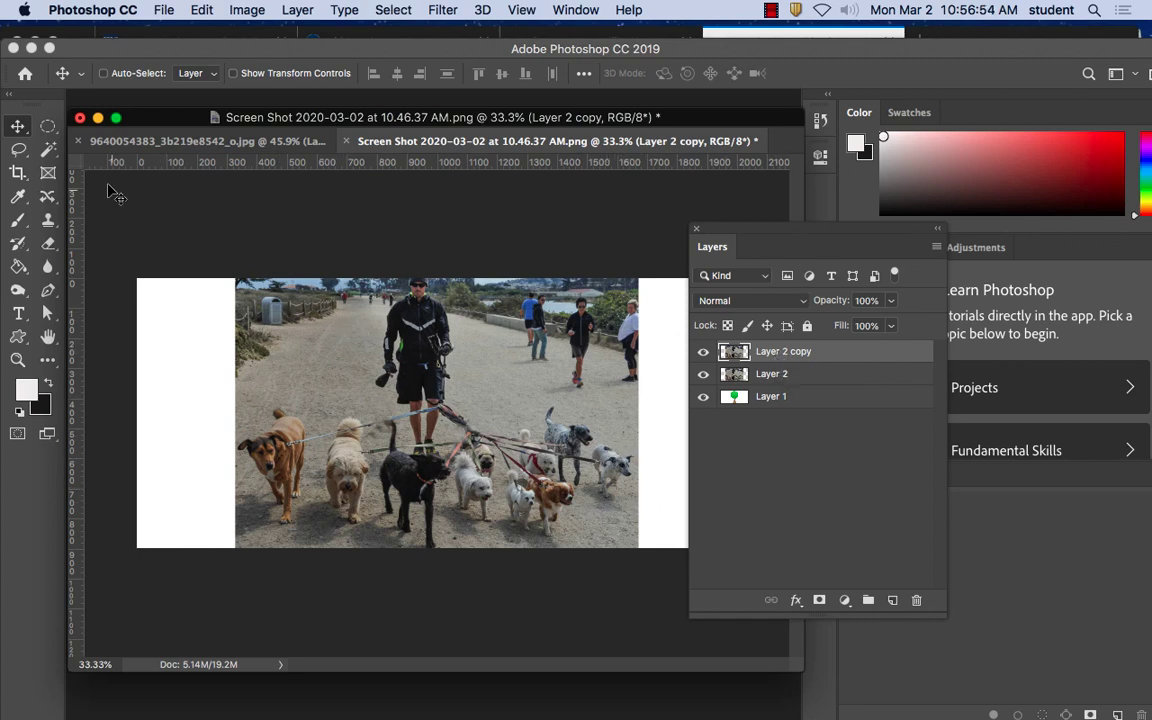
click(46, 224)
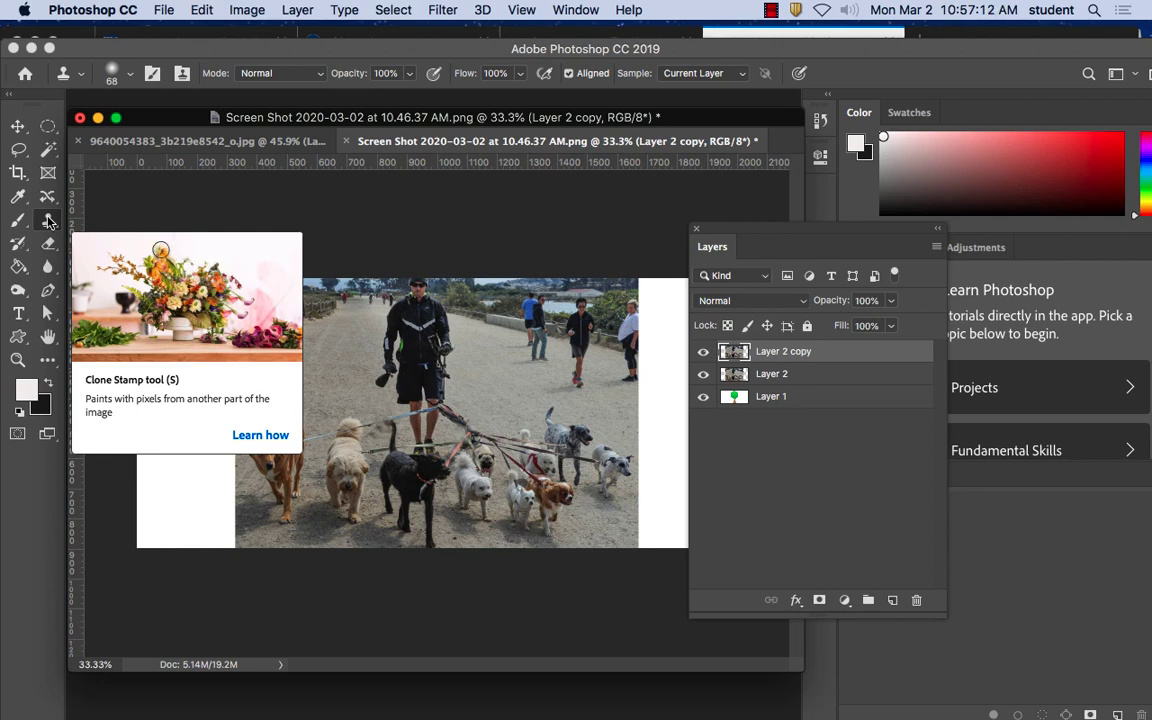
key(super+equal)
key(super+equal)
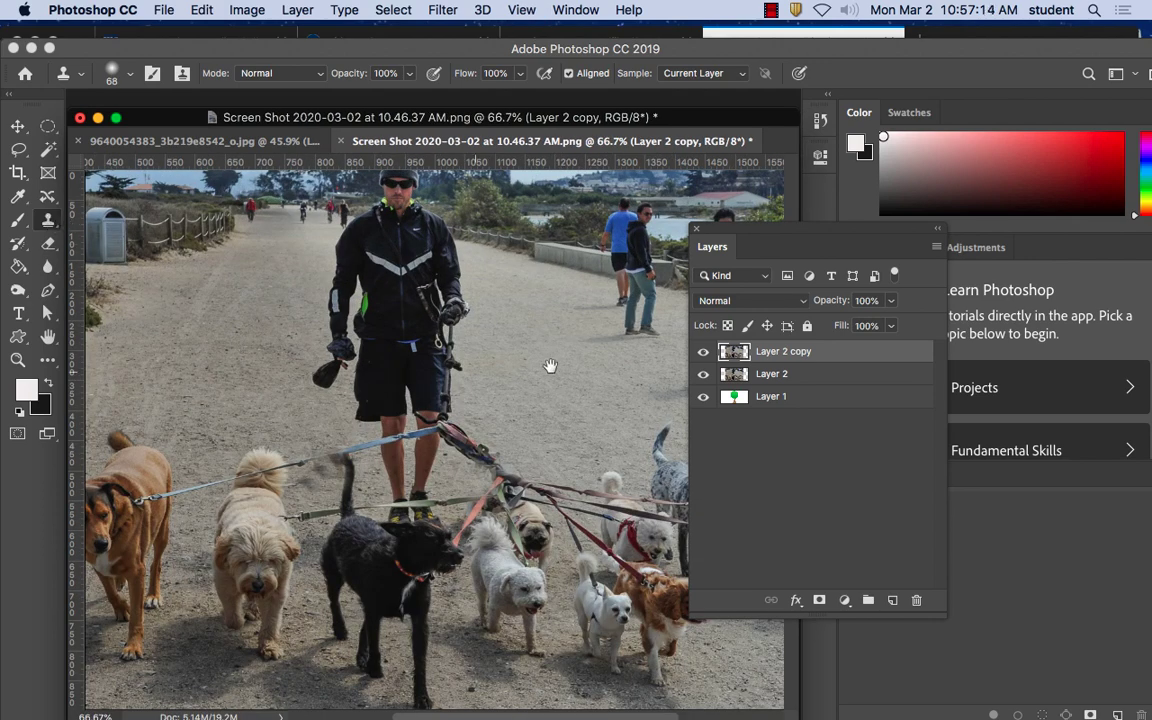
drag(525, 340, 284, 194)
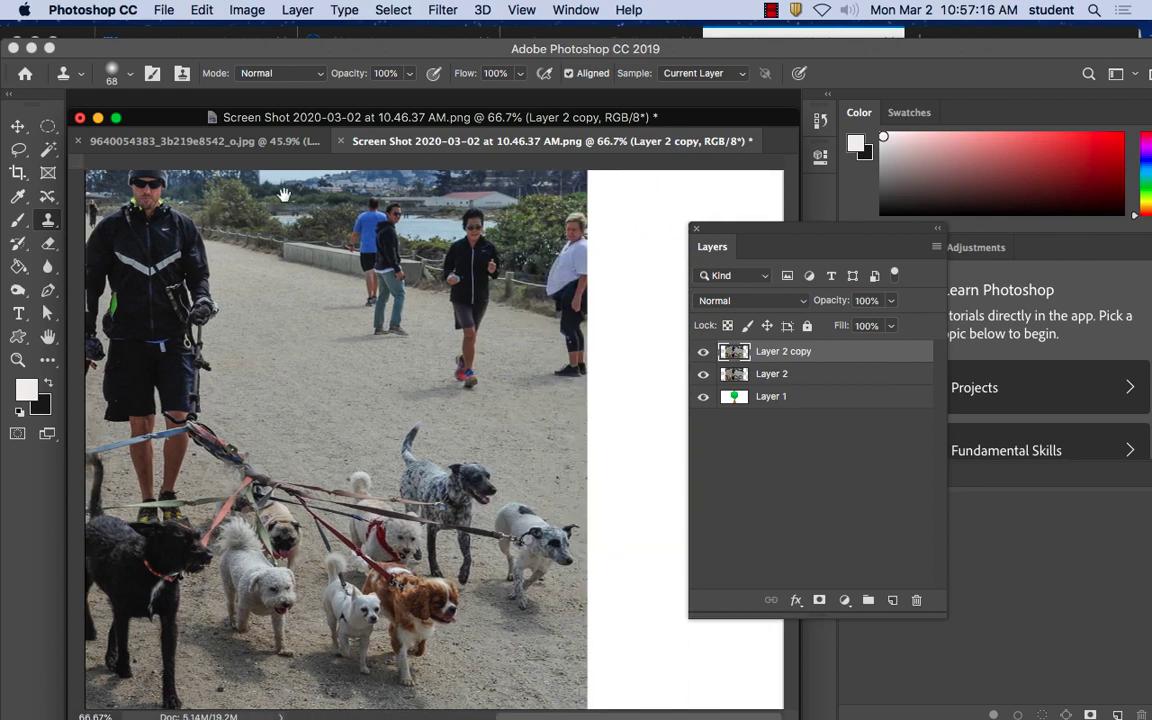
drag(465, 337, 506, 284)
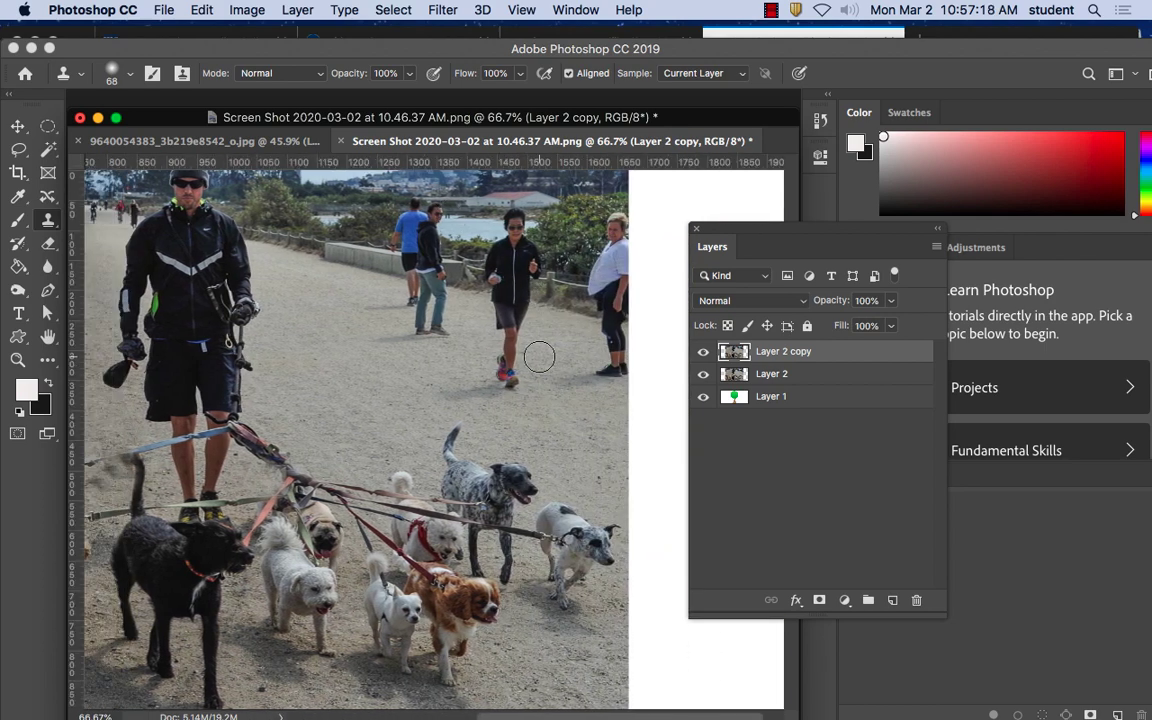
click(680, 566)
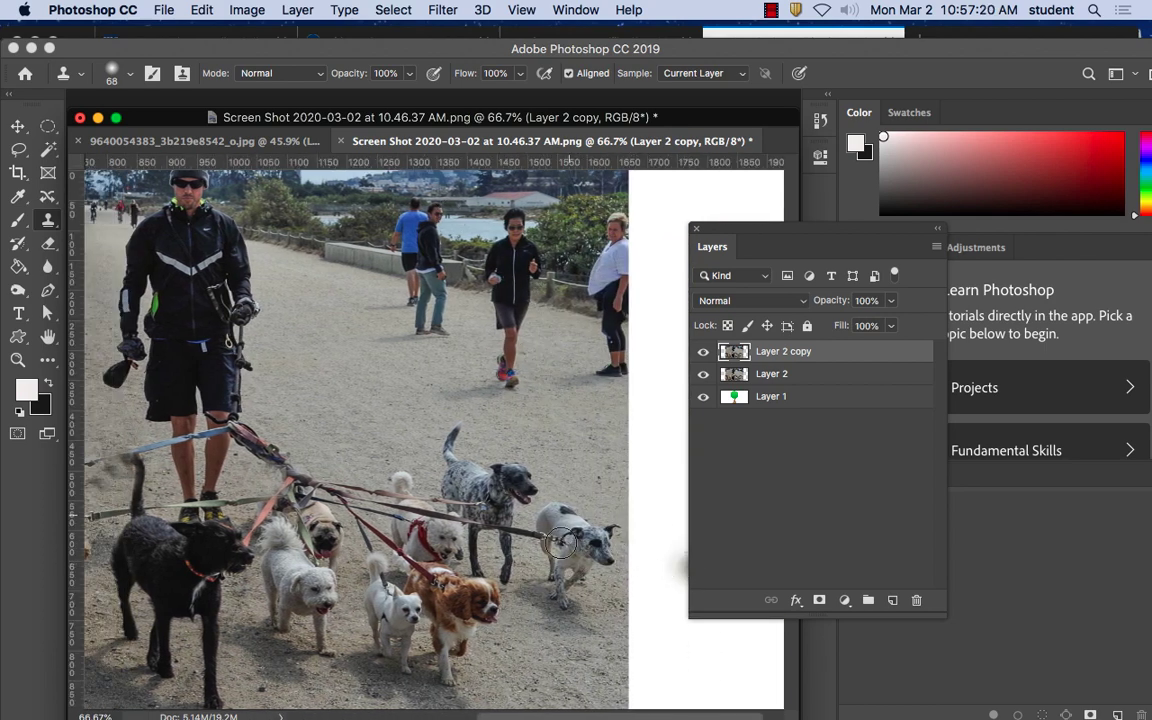
key(super+z)
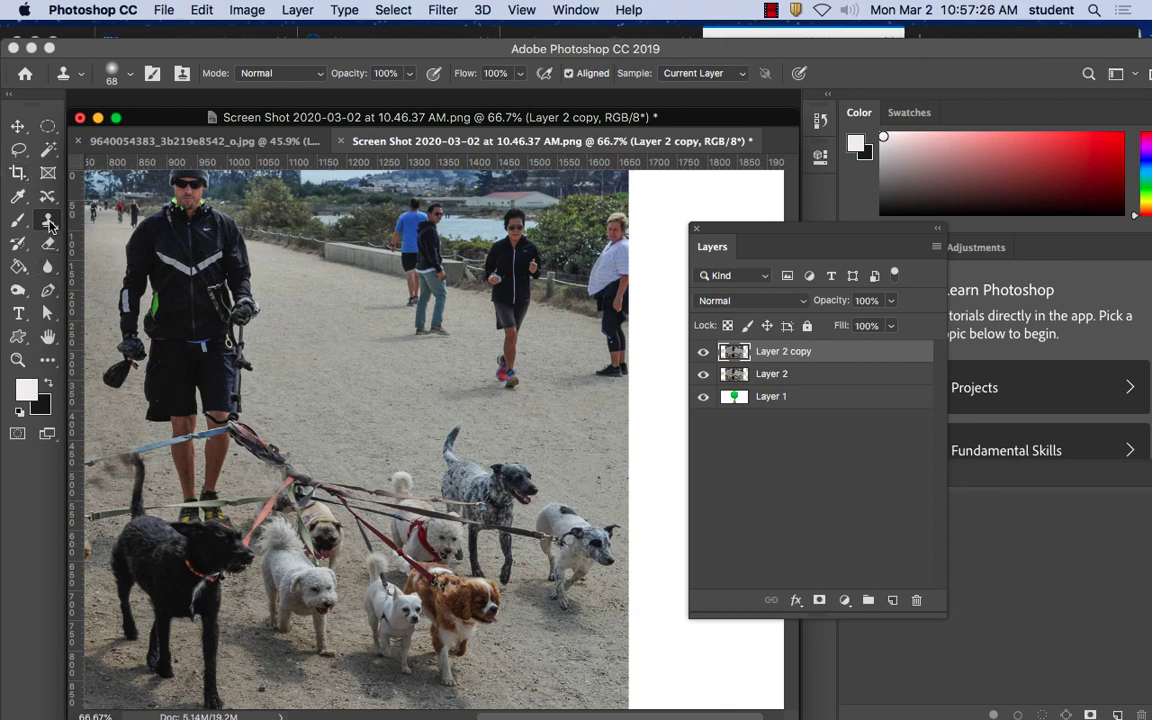
click(50, 224)
click(82, 75)
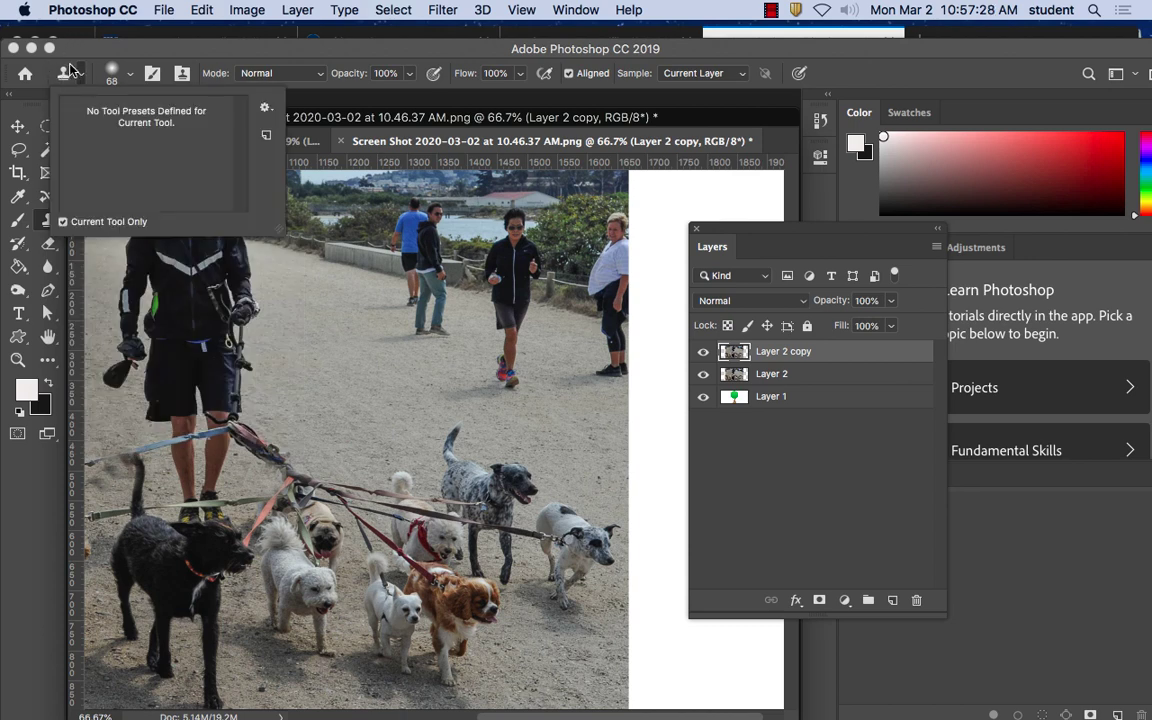
click(111, 49)
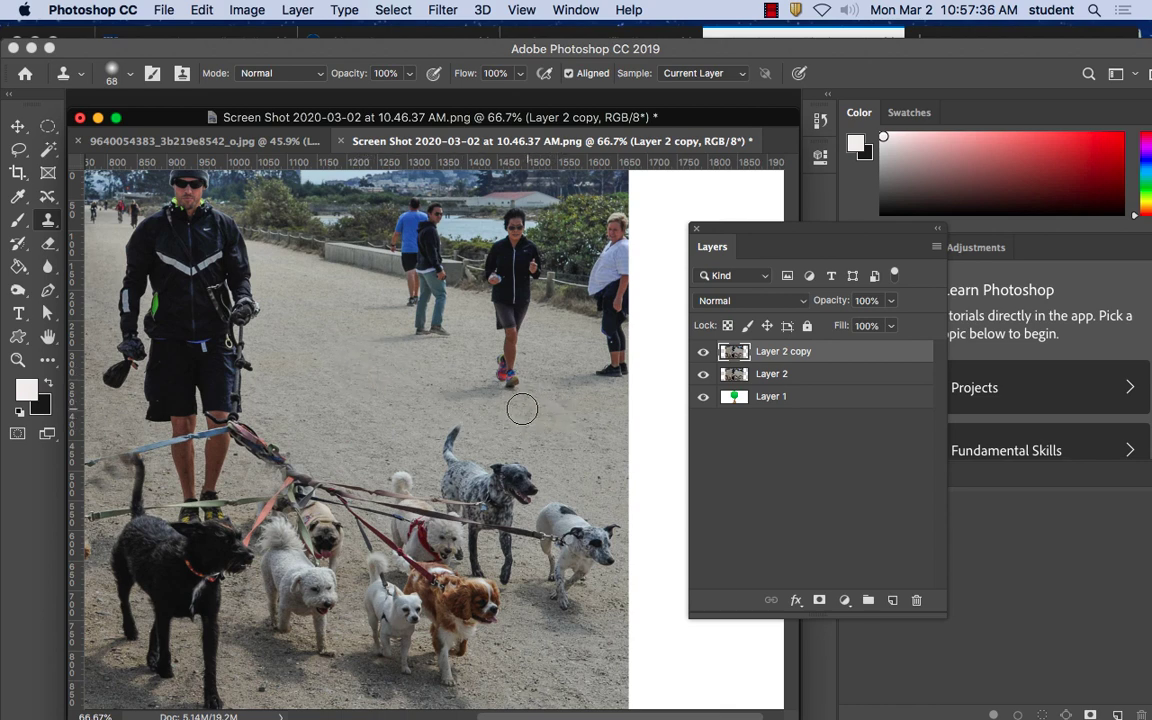
Clone sampled gravel over the rightmost black-and-white dog and the end of its leash on Layer 2 copy
alt+click(591, 469)
mouse_move(609, 540)
mouse_down()
mouse_move(574, 534)
mouse_move(575, 515)
mouse_move(610, 501)
mouse_move(545, 517)
mouse_move(561, 509)
mouse_move(551, 547)
mouse_move(573, 587)
mouse_move(551, 590)
mouse_move(577, 624)
mouse_move(535, 578)
mouse_move(536, 609)
mouse_up()
alt+click(604, 471)
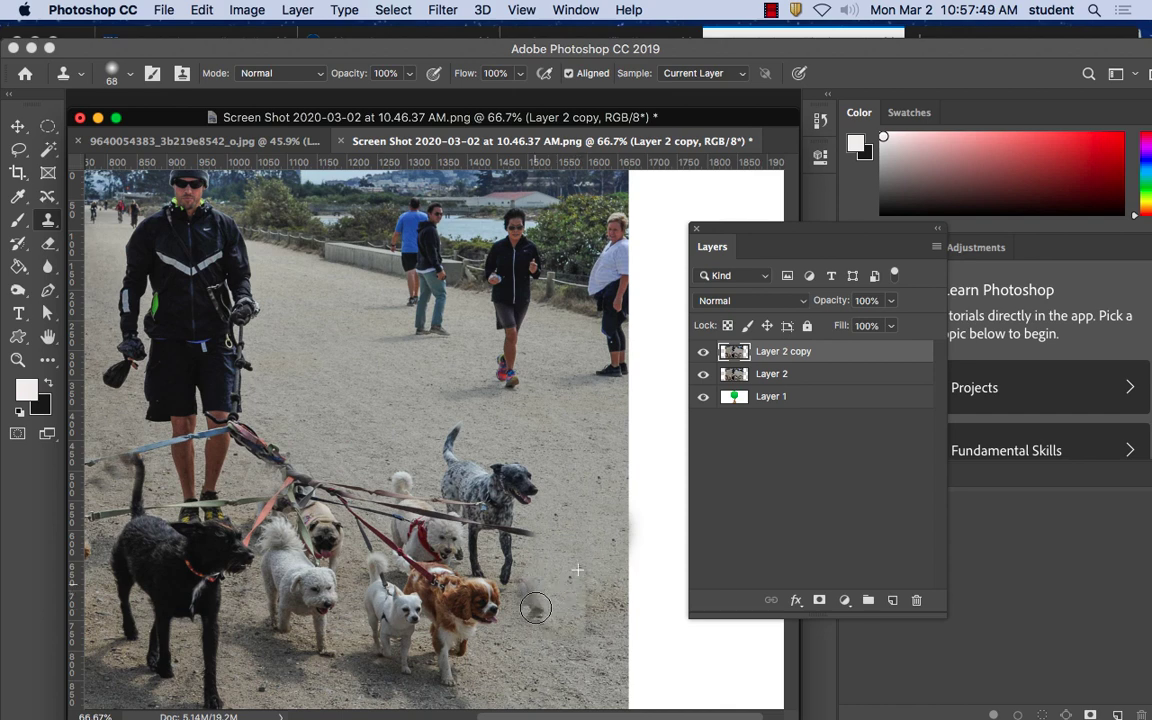
alt+click(552, 540)
drag(525, 534, 532, 532)
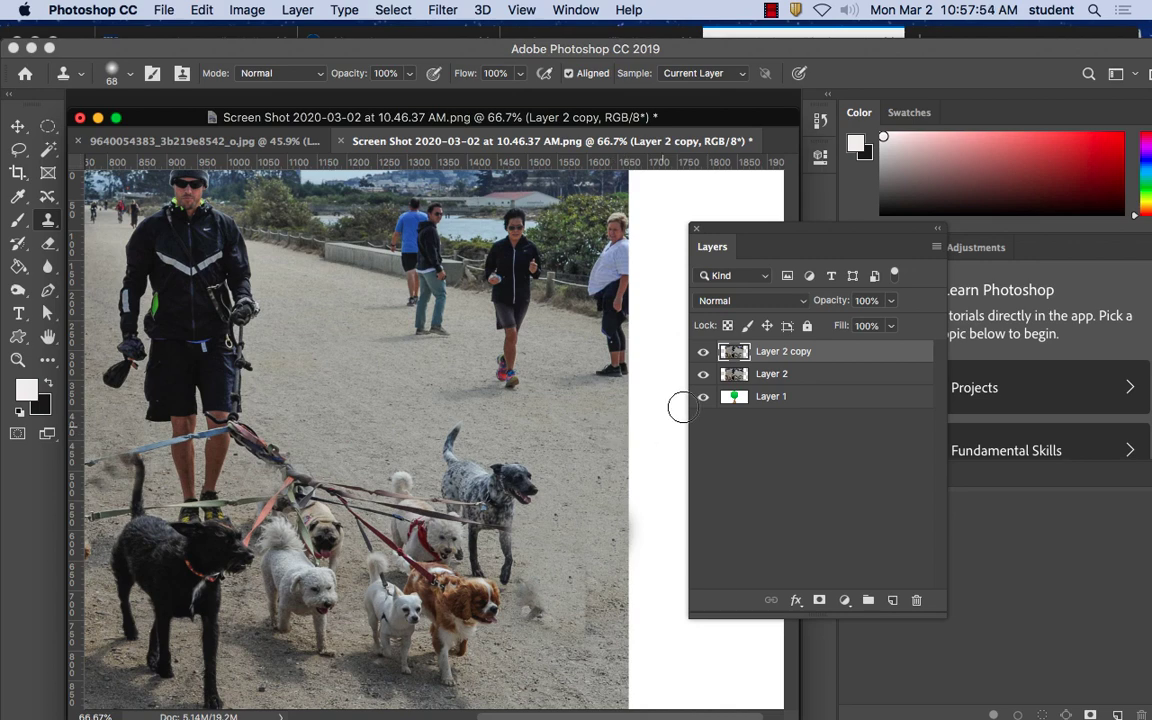
Toggle the visibility of Layer 2 copy to compare the retouched dog area with the original photo
click(703, 352)
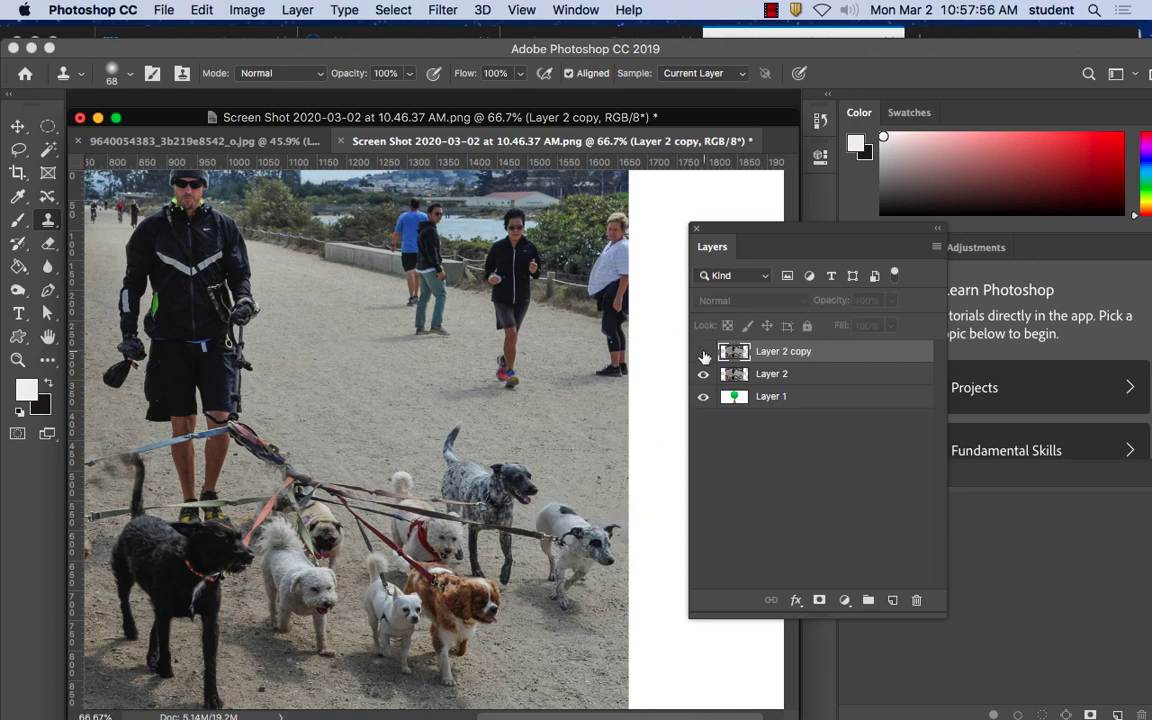
click(703, 355)
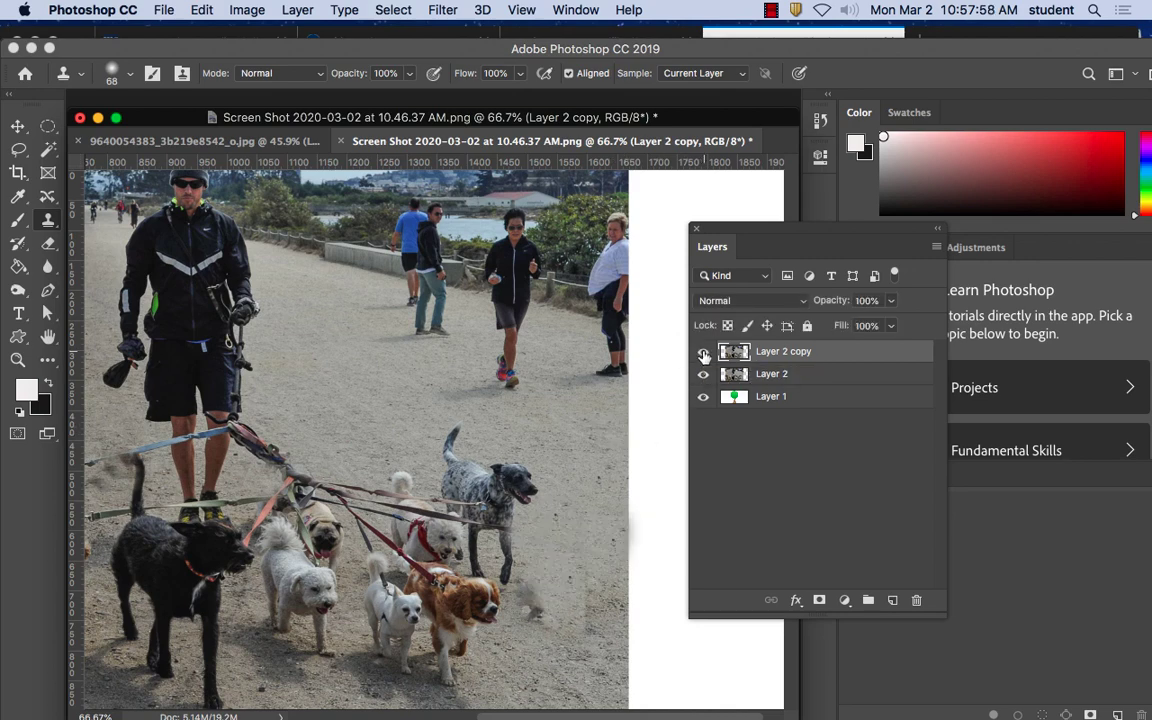
alt+click(562, 661)
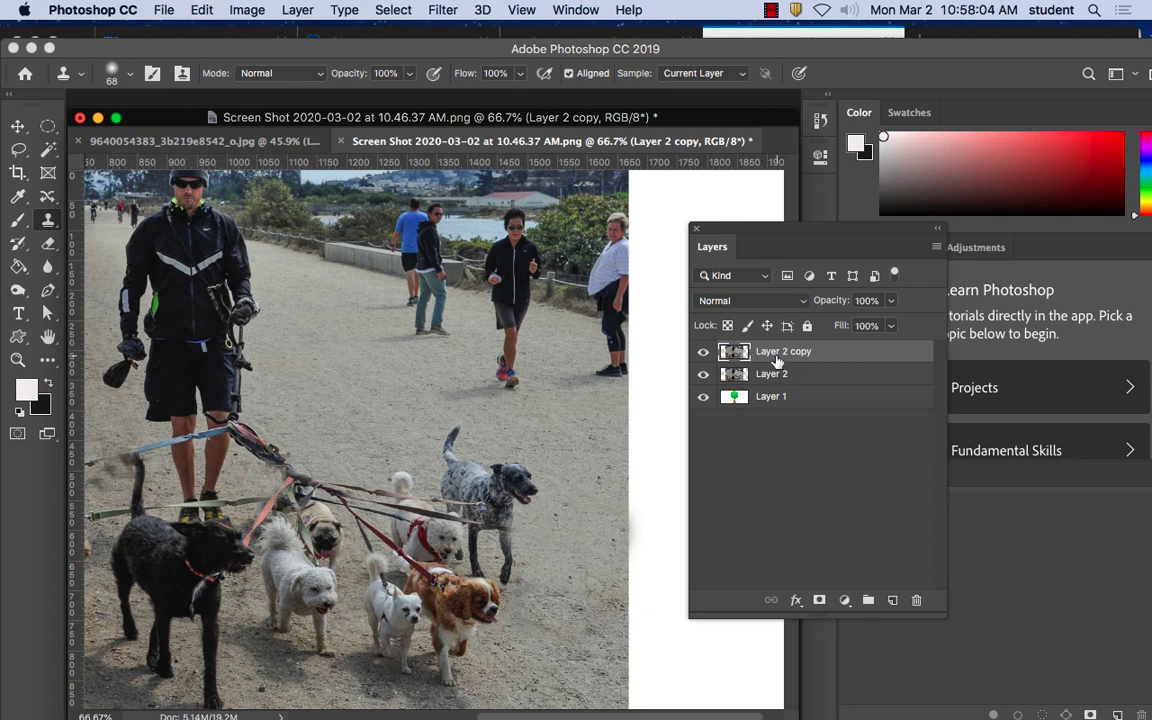
Duplicate Layer 2 copy and toggle both copies' visibility to compare them with the original, leaving all layers shown
drag(770, 353, 894, 601)
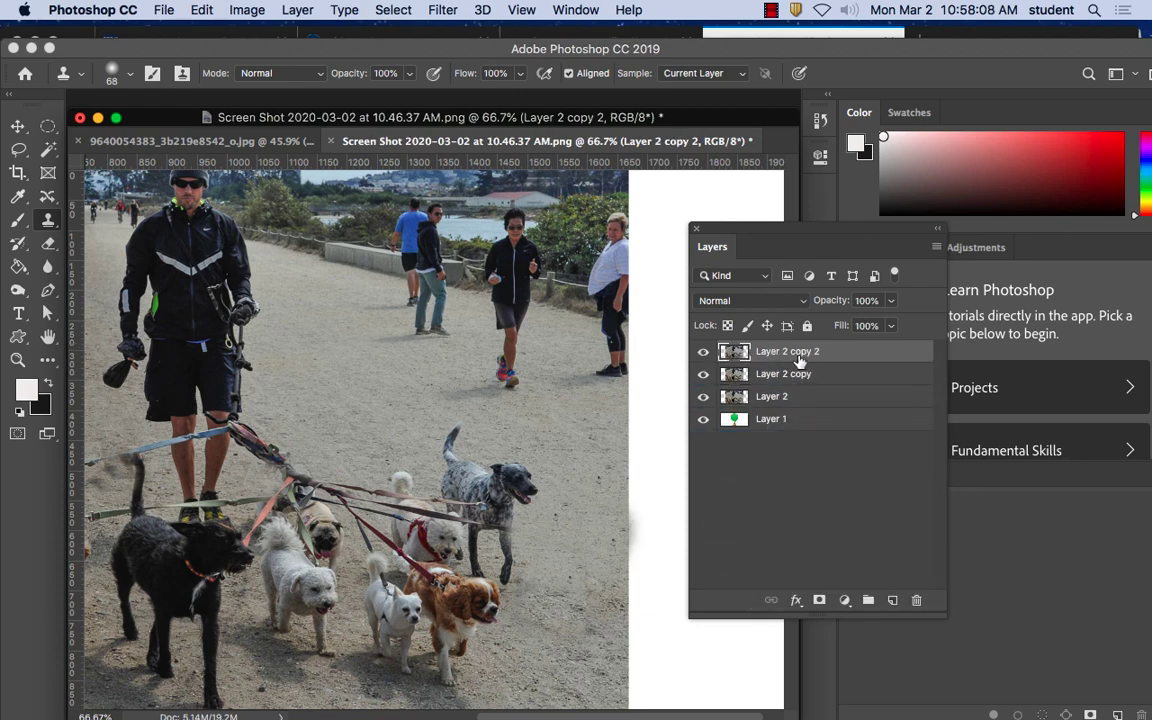
click(703, 351)
click(703, 376)
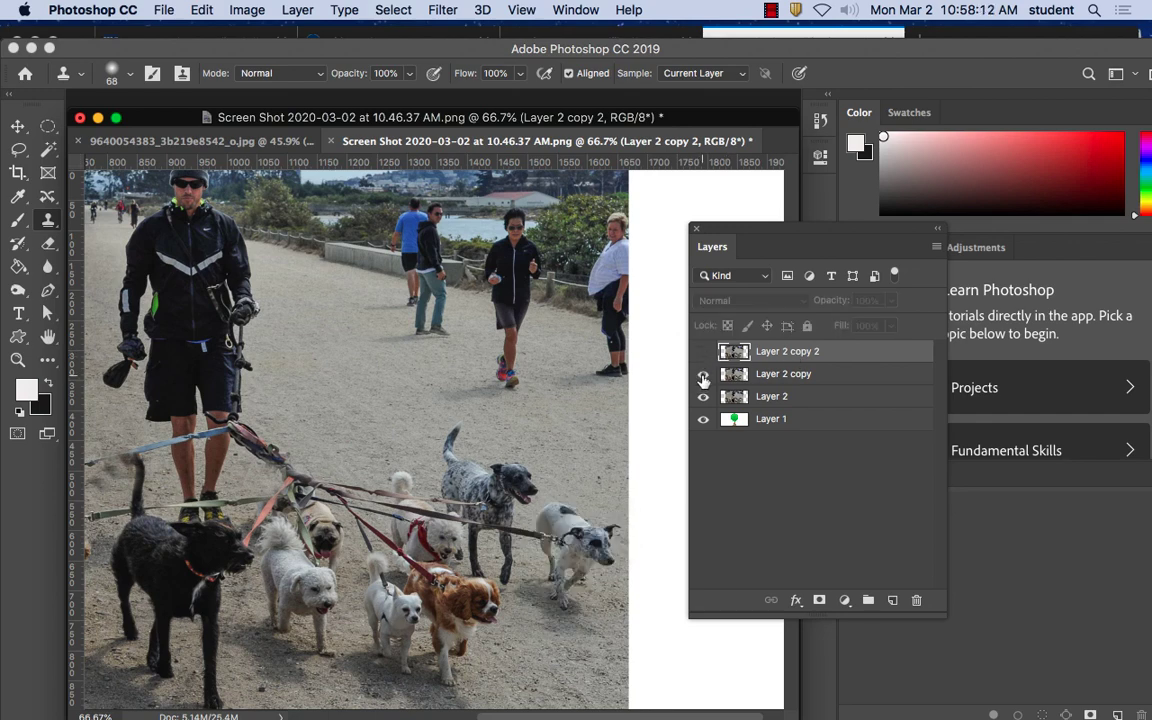
click(703, 376)
click(703, 352)
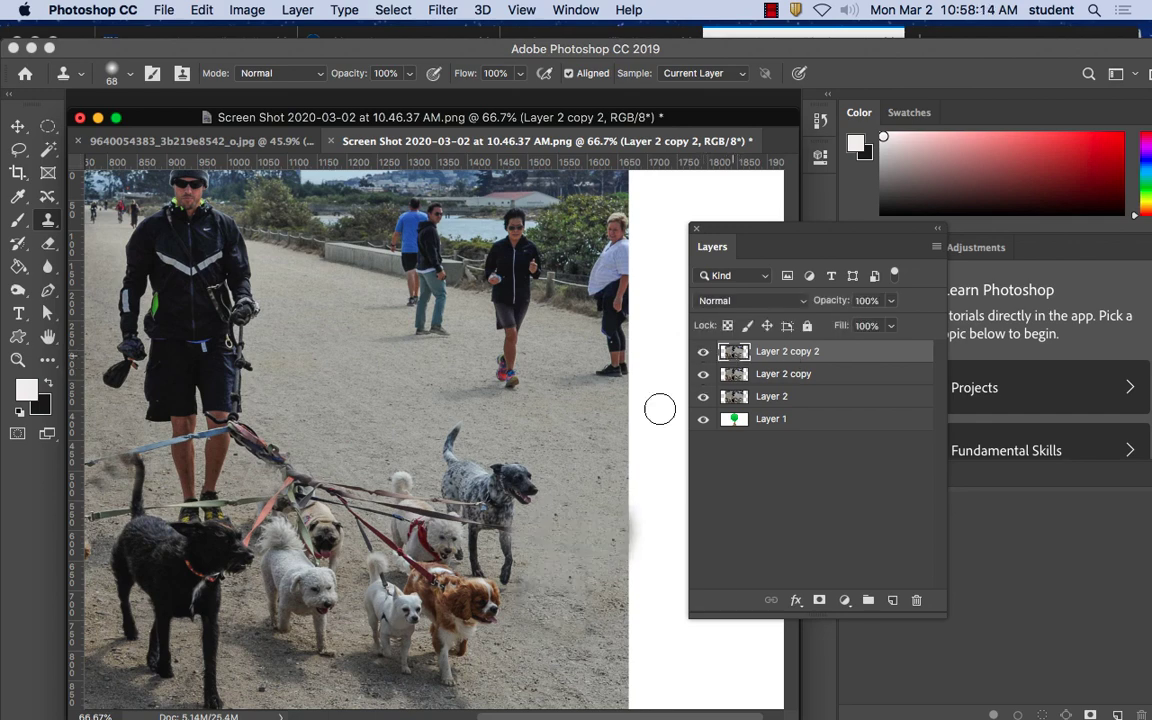
Clone gravel over the tail, head, body and front leg of the grey spotted dog on Layer 2 copy 2
alt+click(551, 465)
mouse_move(514, 474)
mouse_down()
mouse_move(530, 474)
mouse_move(524, 492)
mouse_up()
mouse_move(457, 431)
mouse_down()
mouse_move(459, 463)
mouse_move(498, 497)
mouse_up()
alt+click(533, 438)
scroll(515, 480, right, 1)
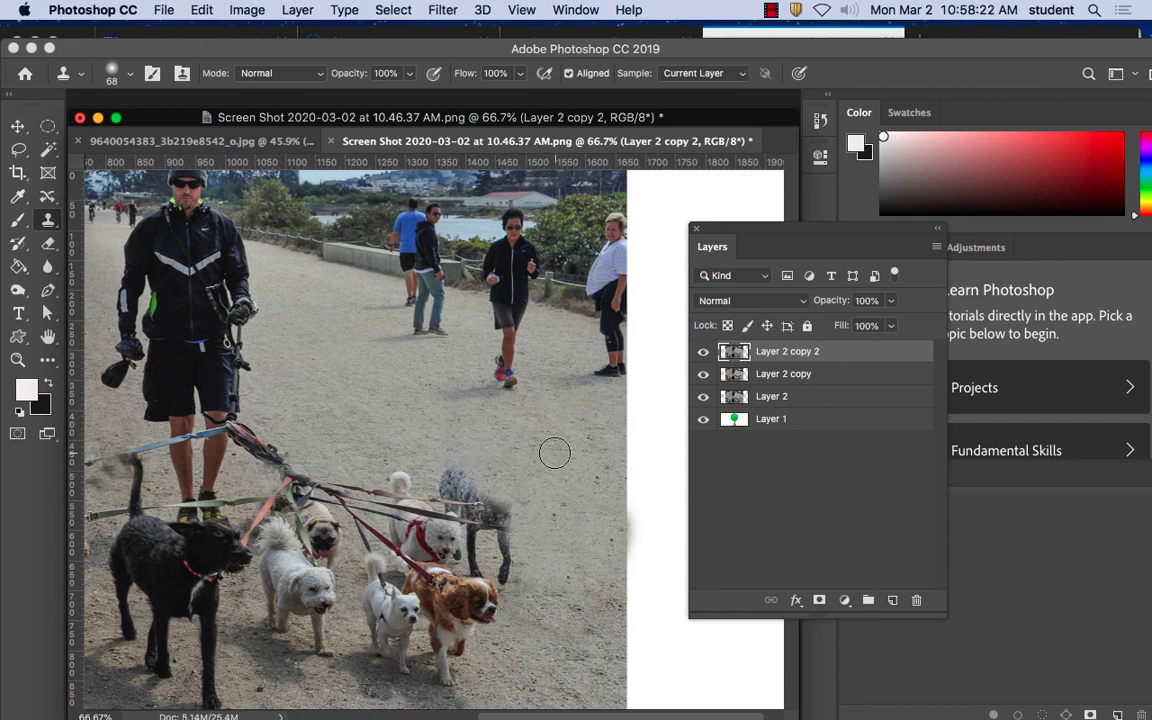
mouse_move(516, 515)
mouse_down()
mouse_move(501, 545)
mouse_move(516, 575)
mouse_up()
alt+click(504, 456)
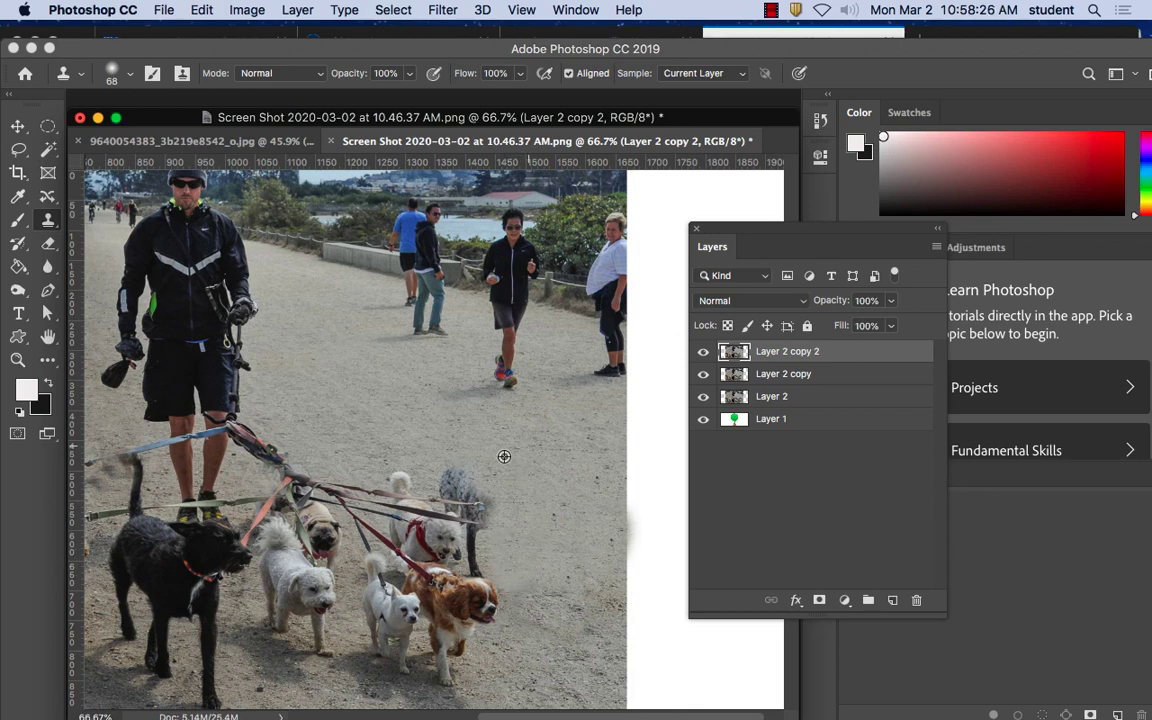
drag(468, 494, 484, 511)
alt+click(530, 469)
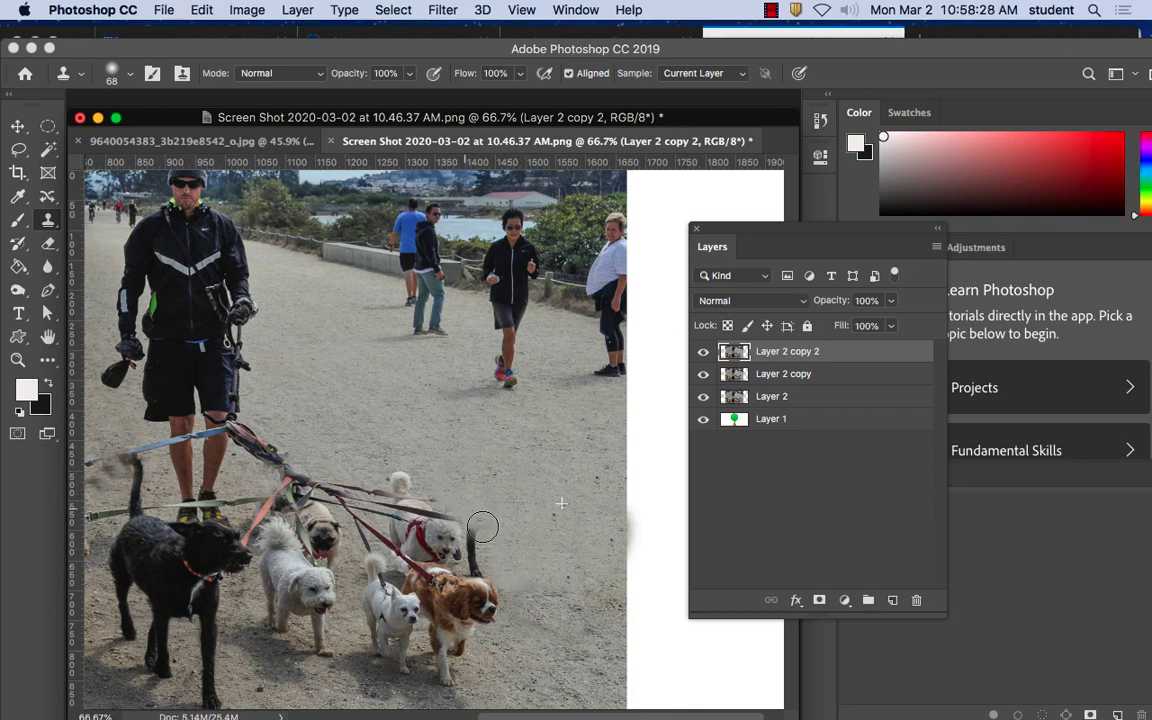
Clone gravel over the spotted dog's leftover leg beside the brown-and-white dog
scroll(453, 528, down, 5)
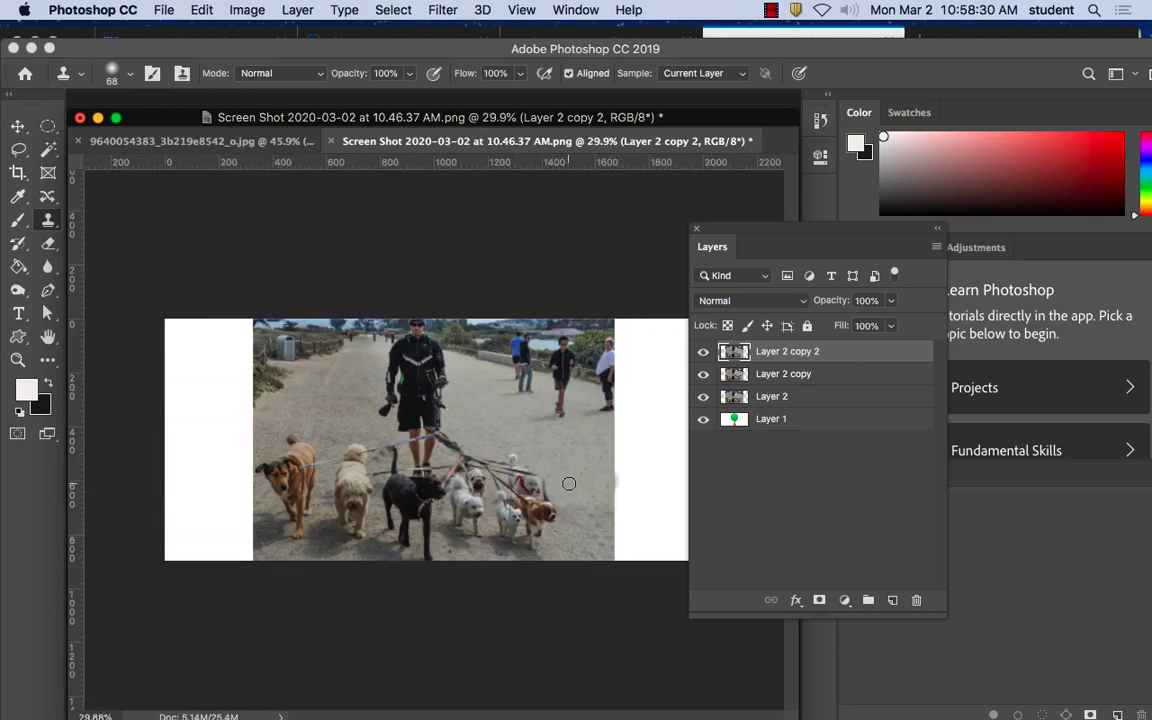
scroll(569, 484, up, 4)
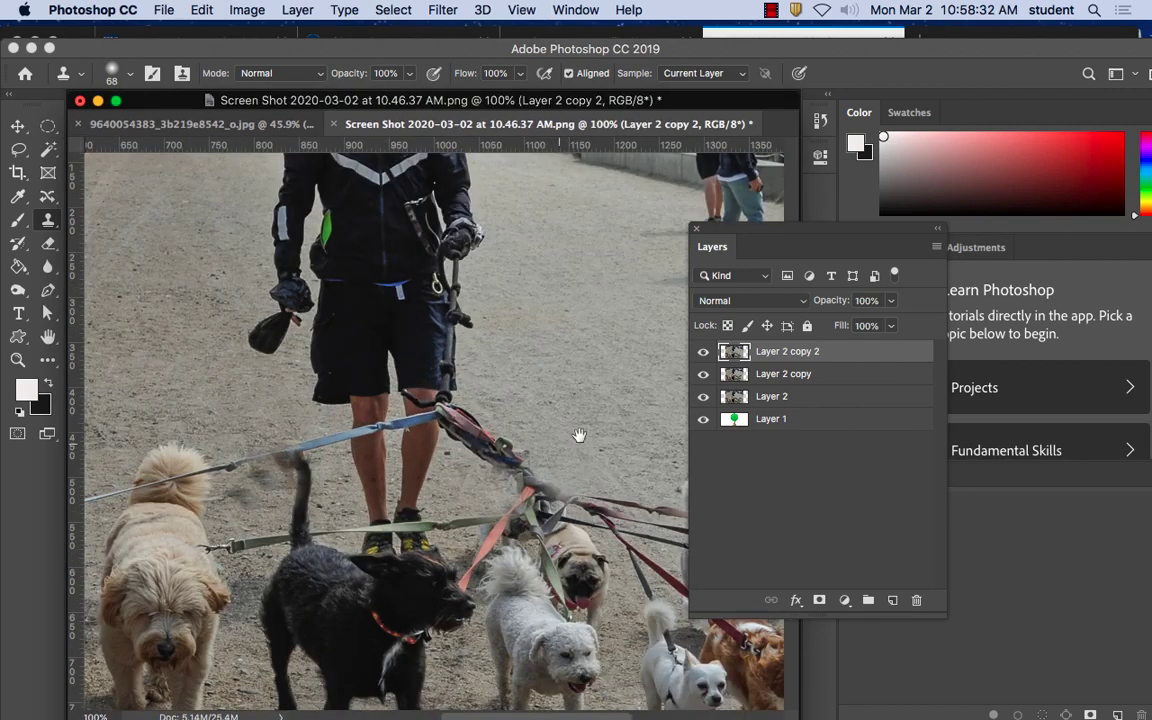
drag(579, 435, 108, 141)
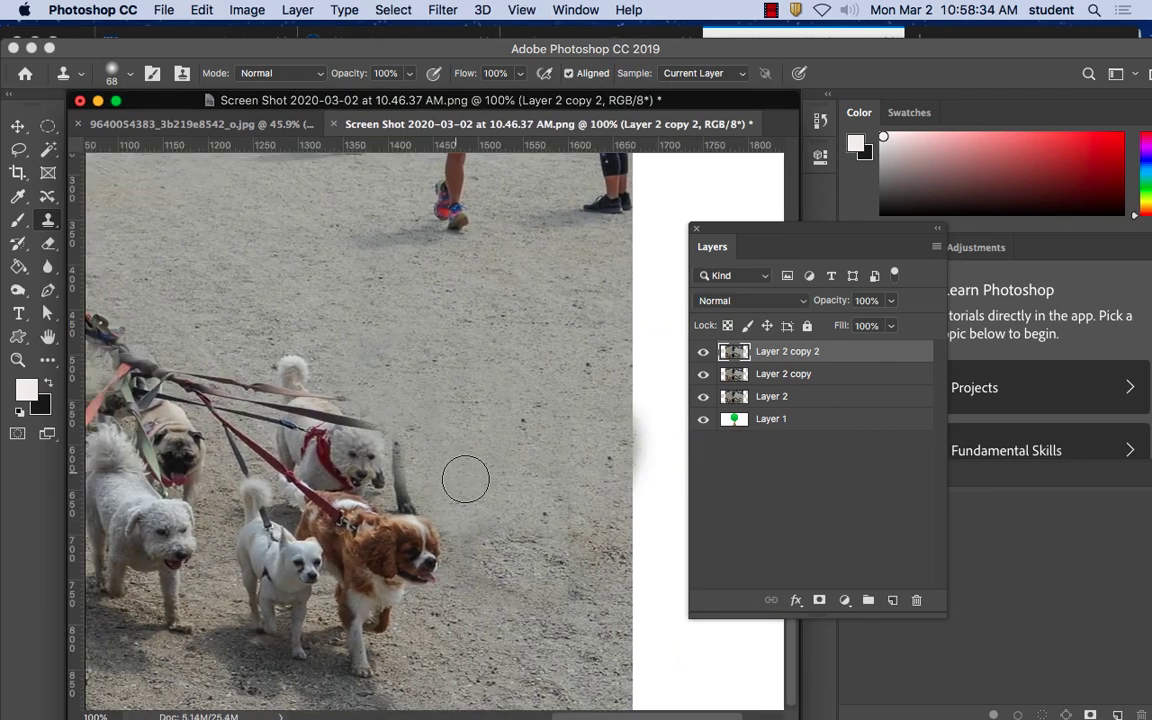
alt+click(470, 482)
click(407, 489)
mouse_move(405, 492)
mouse_down()
mouse_move(406, 447)
mouse_move(424, 481)
mouse_up()
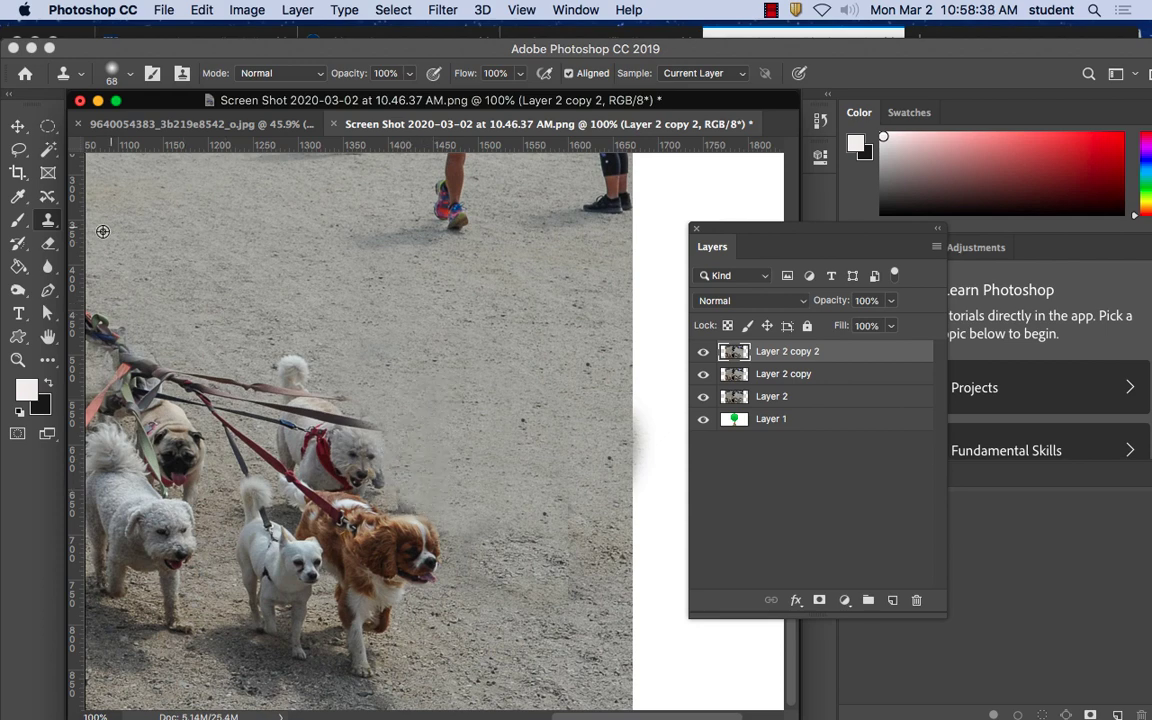
Reduce the Clone Stamp brush size to 43 px and cover the loose leash end above the white dog's head
click(131, 75)
drag(139, 127, 124, 130)
alt+click(347, 431)
mouse_move(359, 431)
mouse_down()
mouse_move(344, 477)
mouse_move(359, 431)
mouse_up()
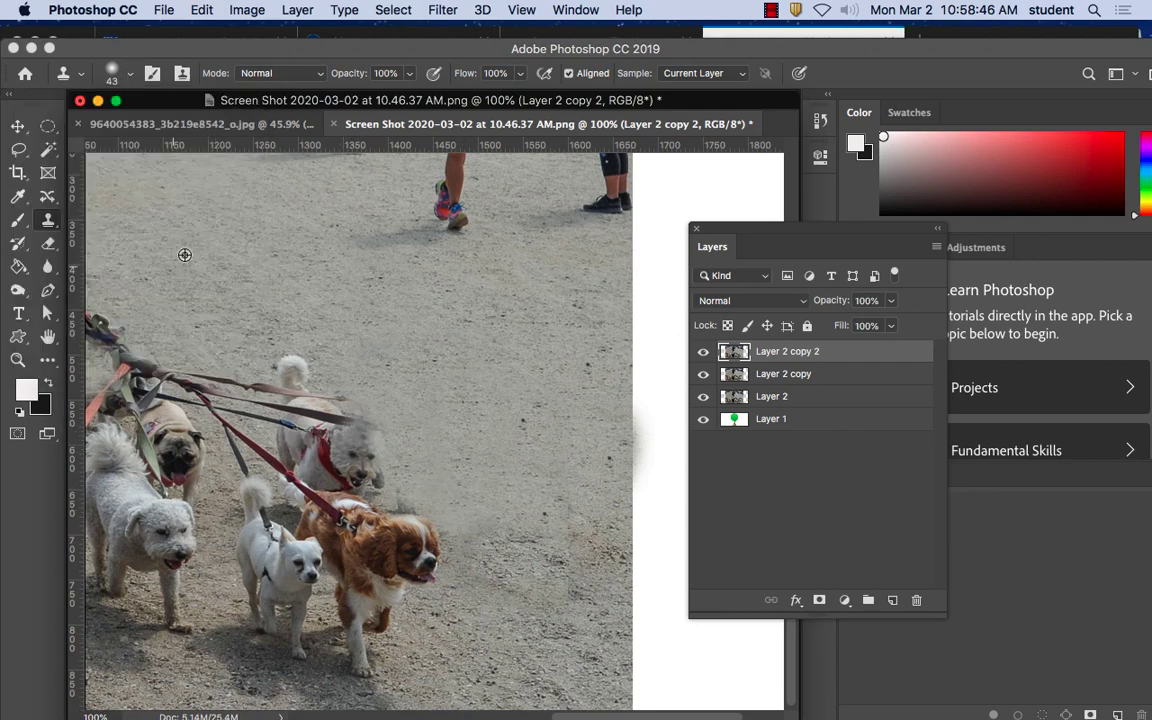
Reduce the Clone Stamp brush to 12 px and clone over the leftover dark leash crossing the white dog's back
click(129, 73)
drag(126, 129, 104, 127)
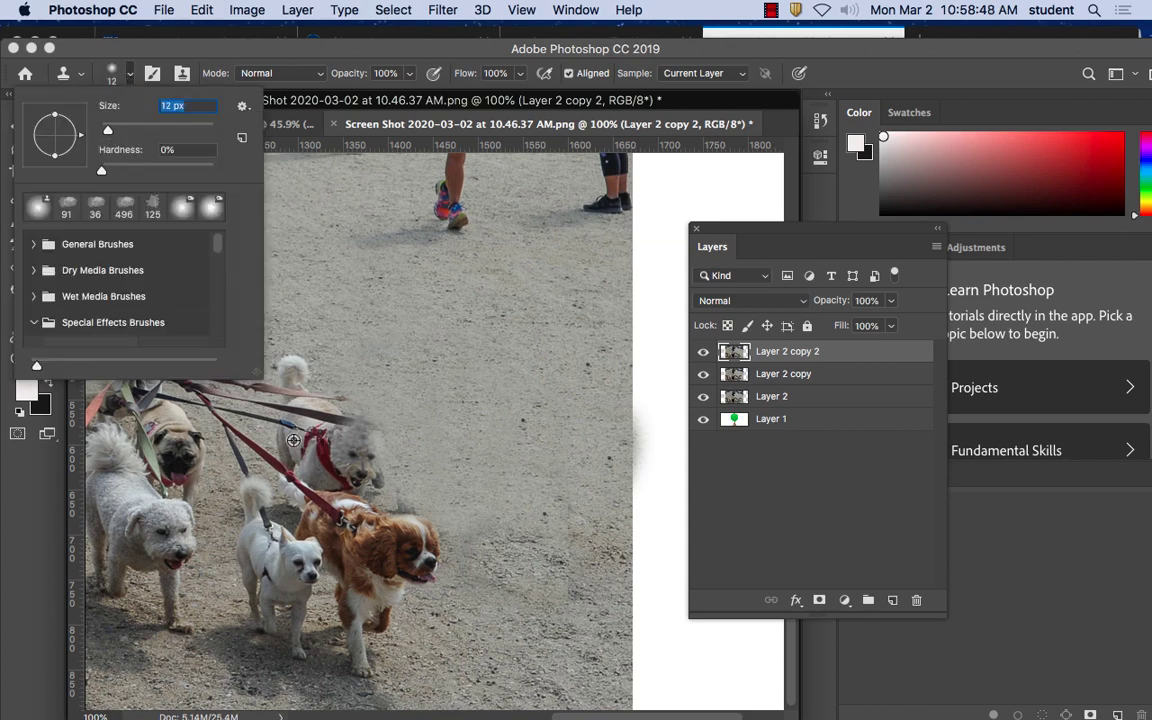
click(317, 405)
mouse_move(312, 410)
mouse_down()
mouse_move(327, 417)
mouse_move(289, 407)
mouse_up()
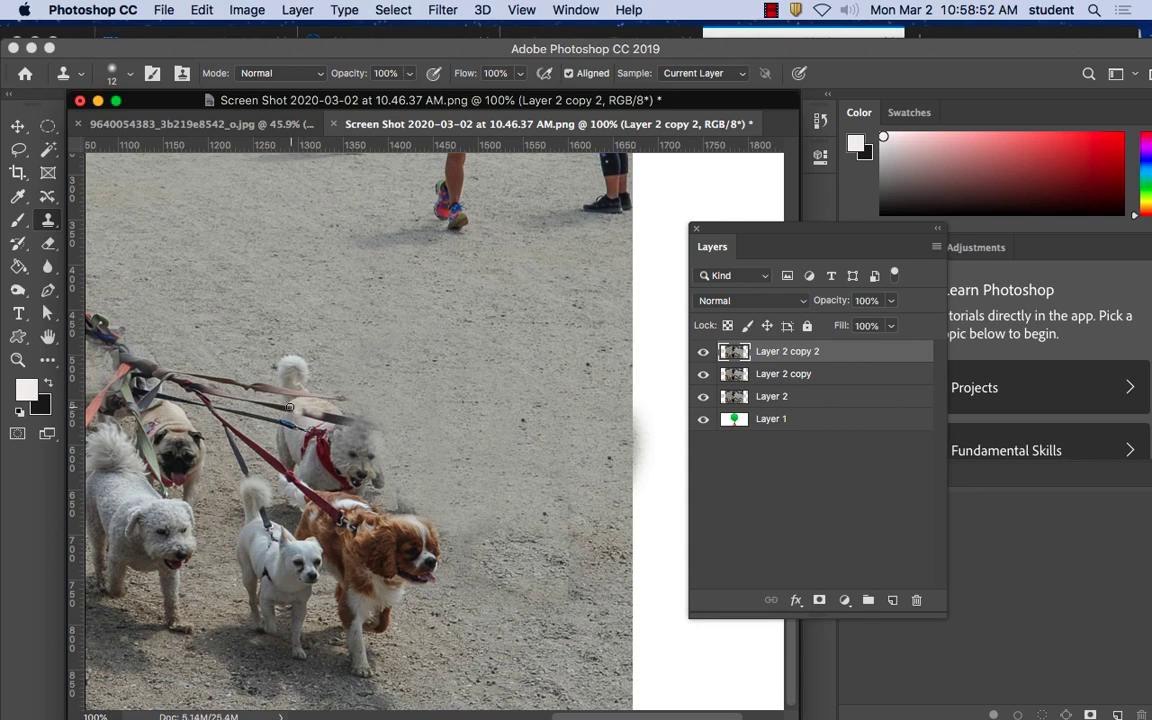
alt+click(306, 407)
drag(323, 418, 264, 398)
alt+click(313, 410)
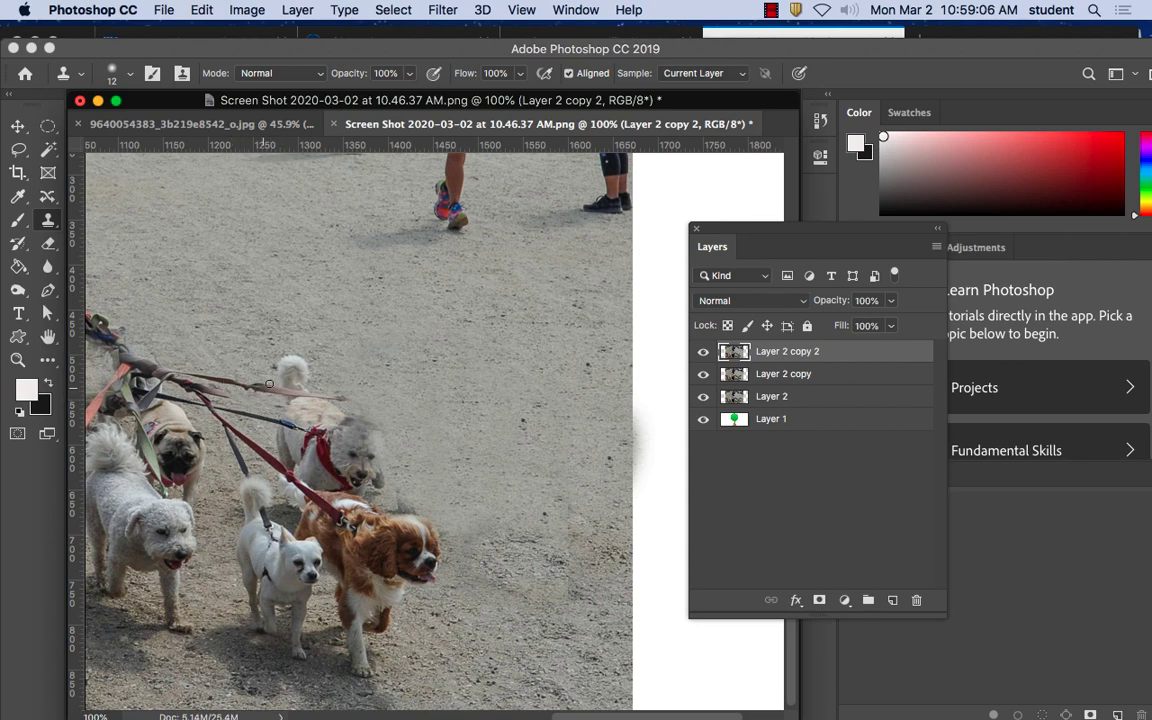
Clone gravel and fur over the leftover upper leash running past the white dog's tail
mouse_move(255, 370)
mouse_down()
mouse_move(266, 379)
mouse_move(213, 380)
mouse_move(262, 392)
mouse_up()
alt+click(261, 363)
alt+click(357, 381)
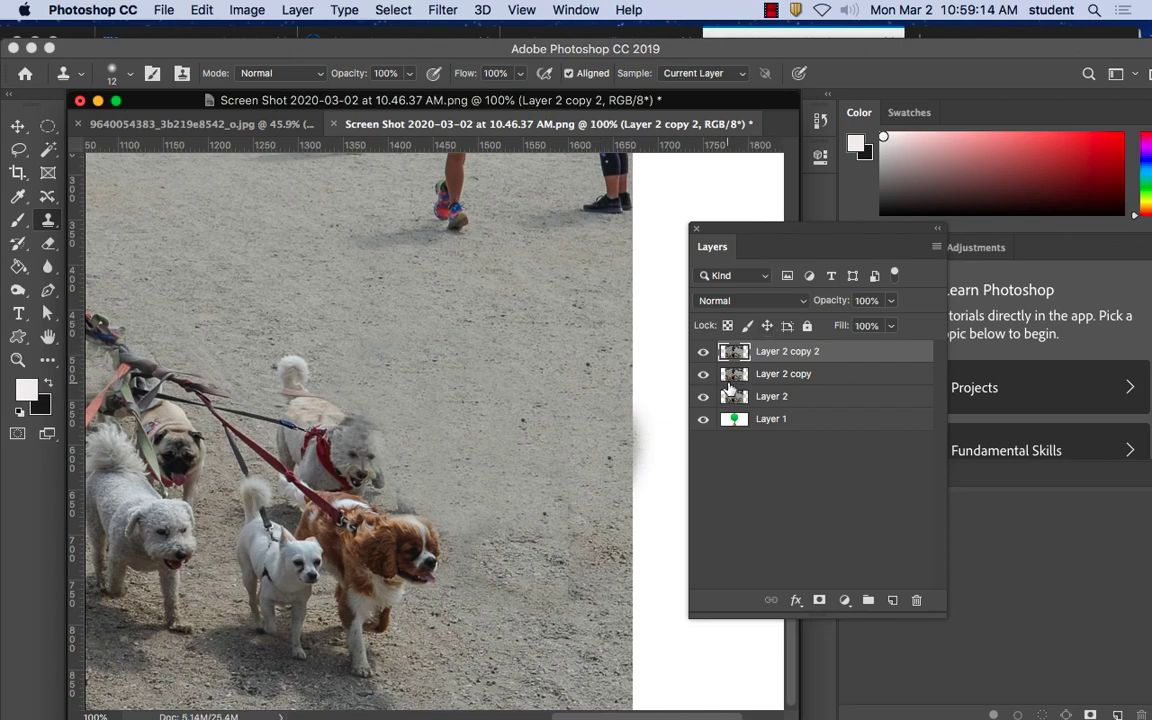
Hide the two duplicated dog-photo layers to compare with the original, restoring them one at a time
click(705, 353)
click(706, 377)
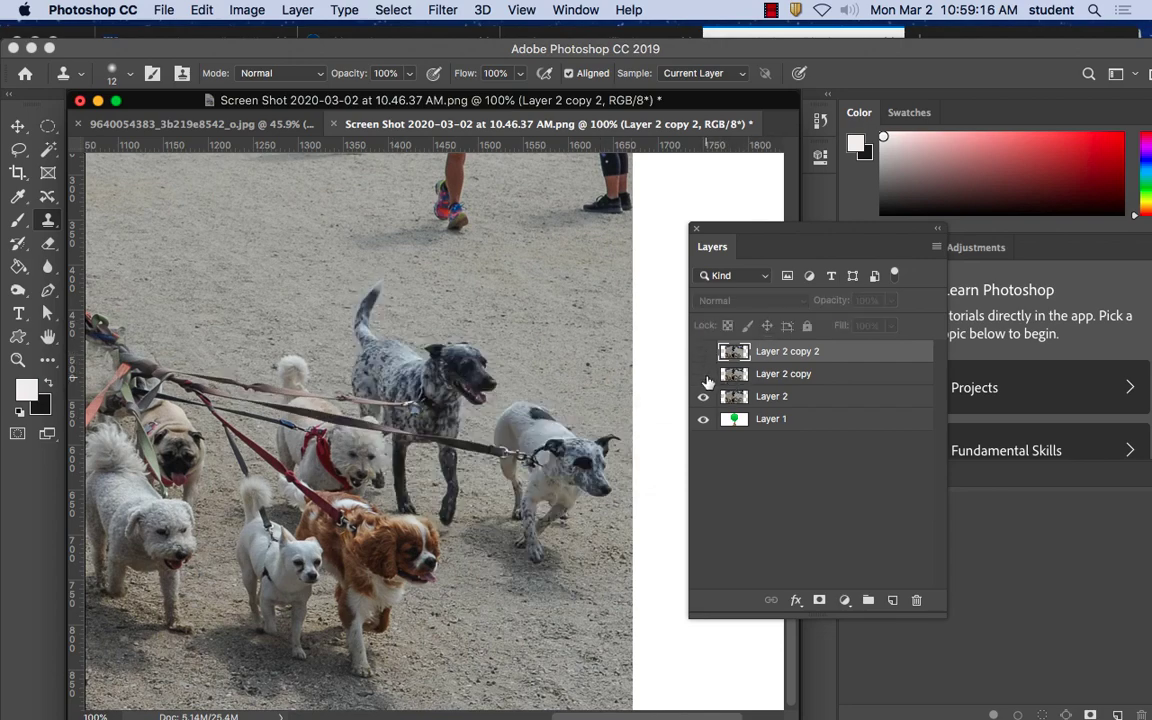
key(super+minus)
key(super+minus)
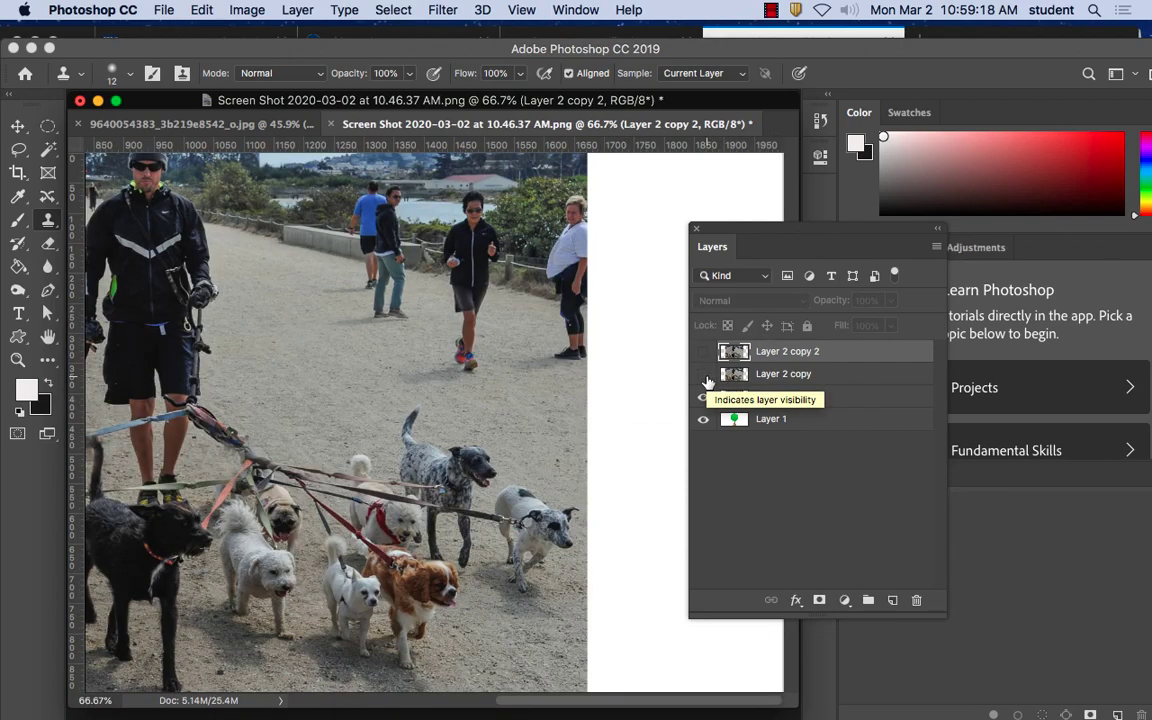
click(704, 378)
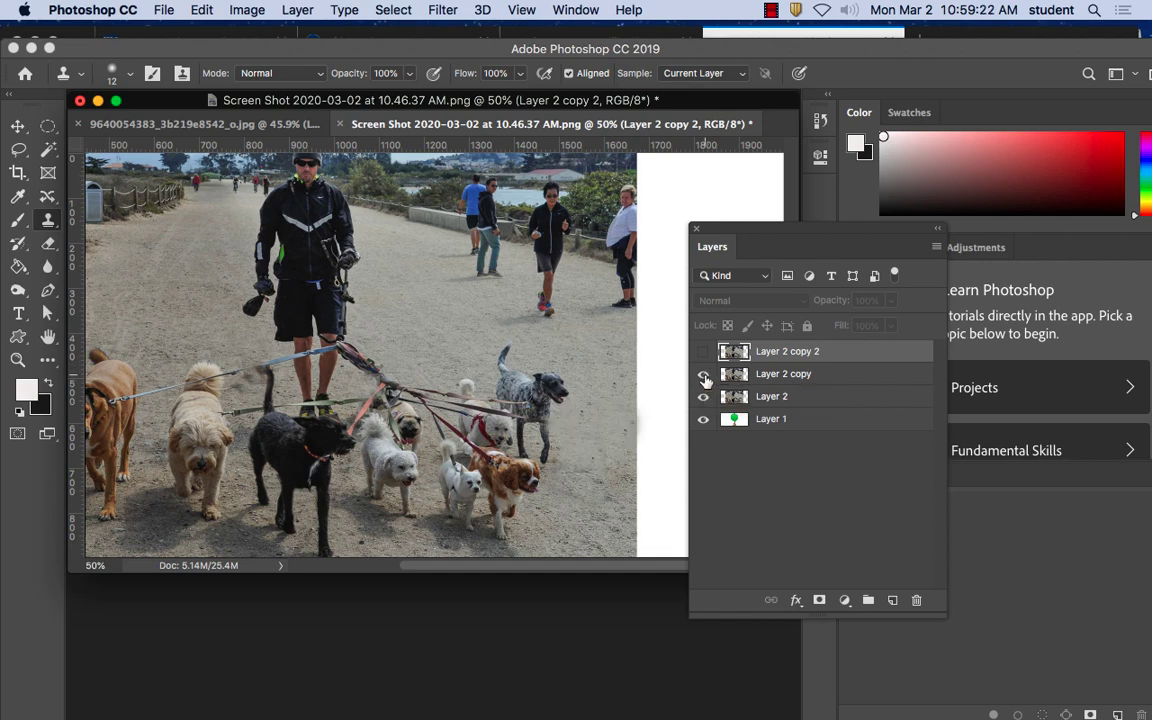
click(704, 351)
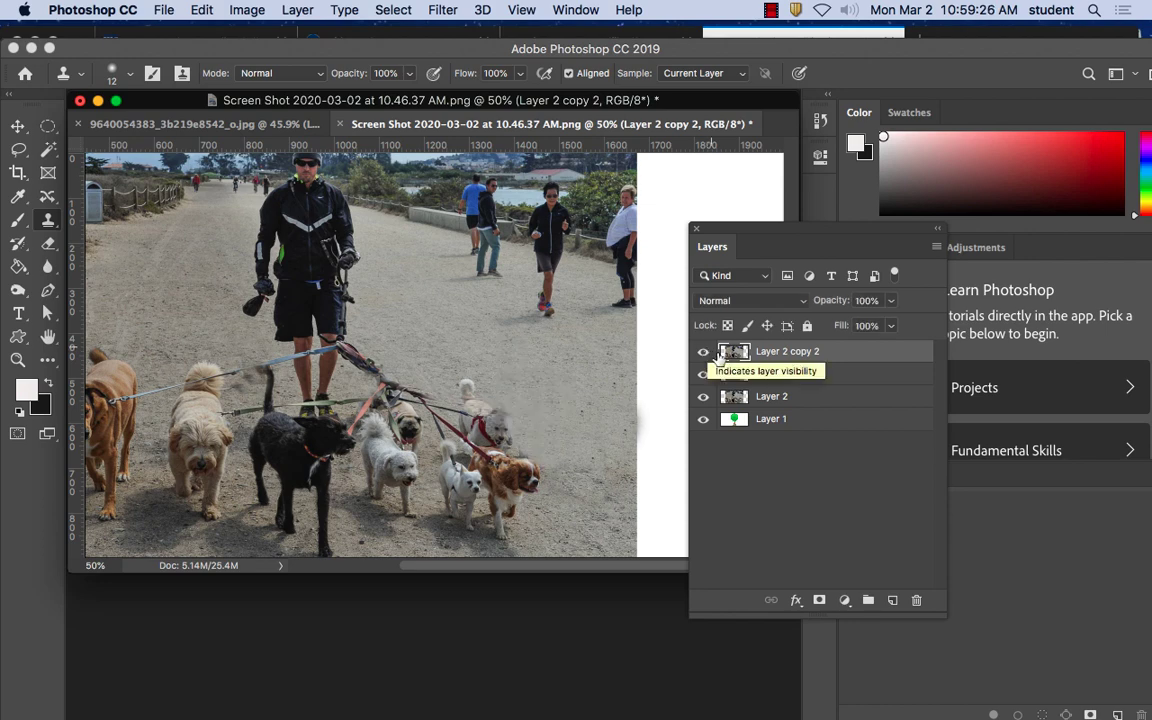
Duplicate the Layer 2 copy 2 layer and set the Clone Stamp brush size to 70 px
drag(770, 355, 892, 600)
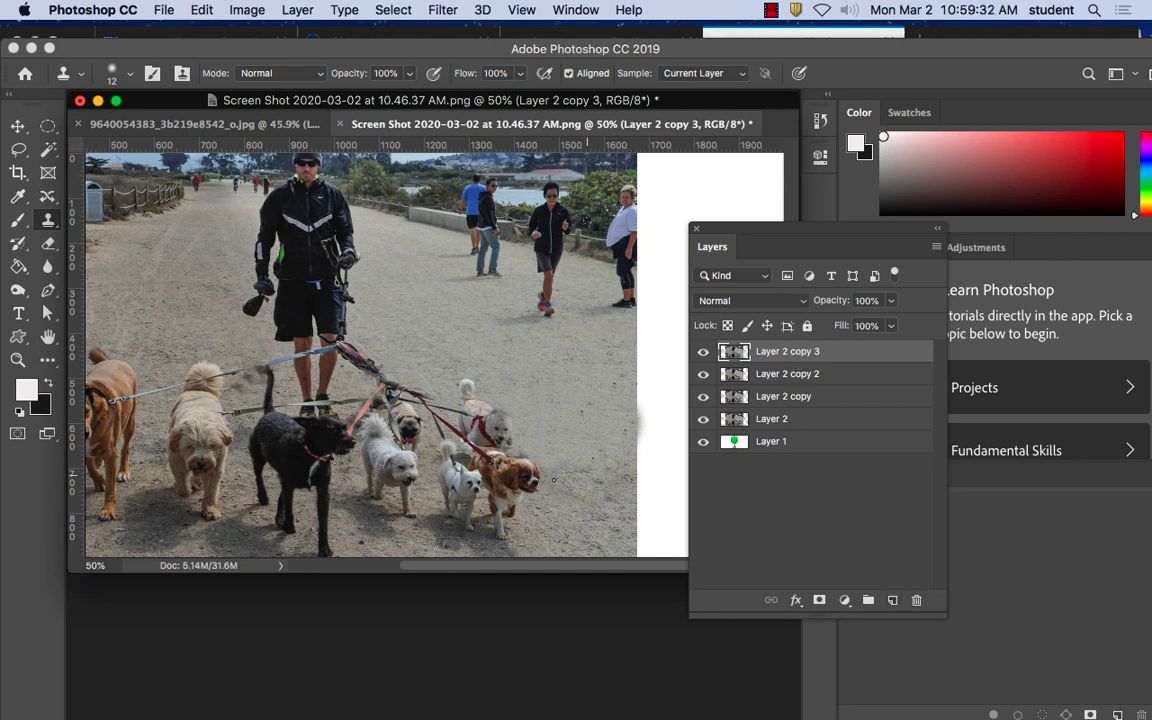
key(space)
drag(280, 352, 506, 265)
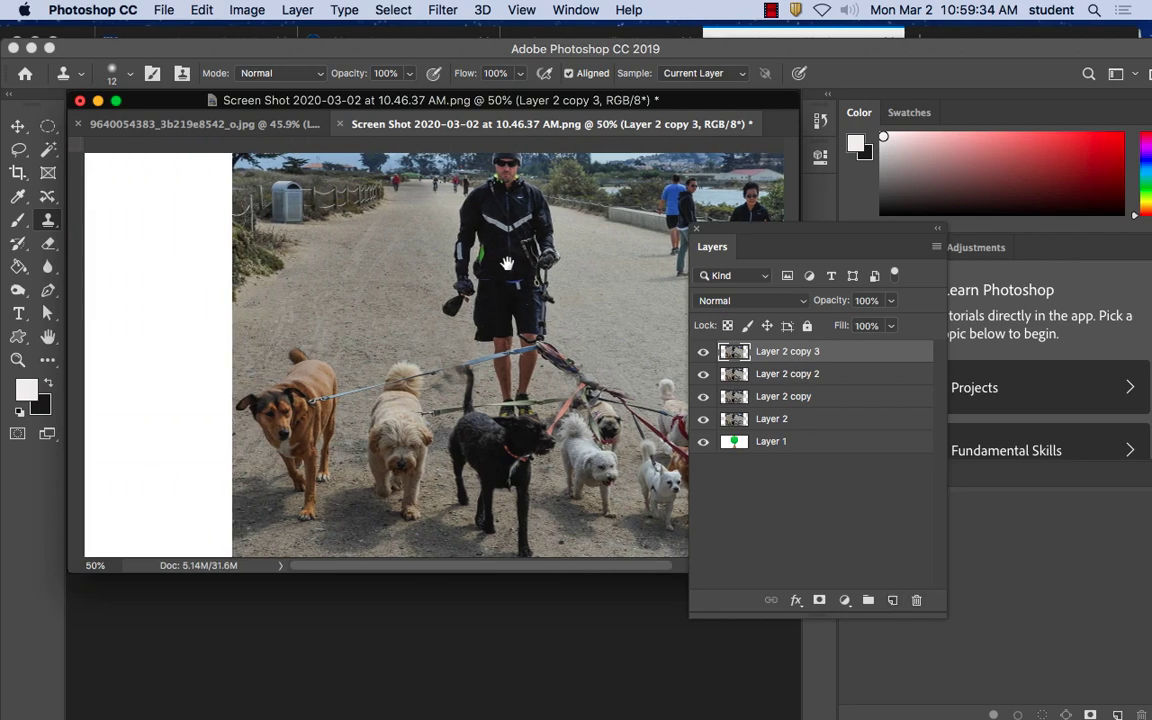
click(130, 80)
drag(104, 124, 138, 133)
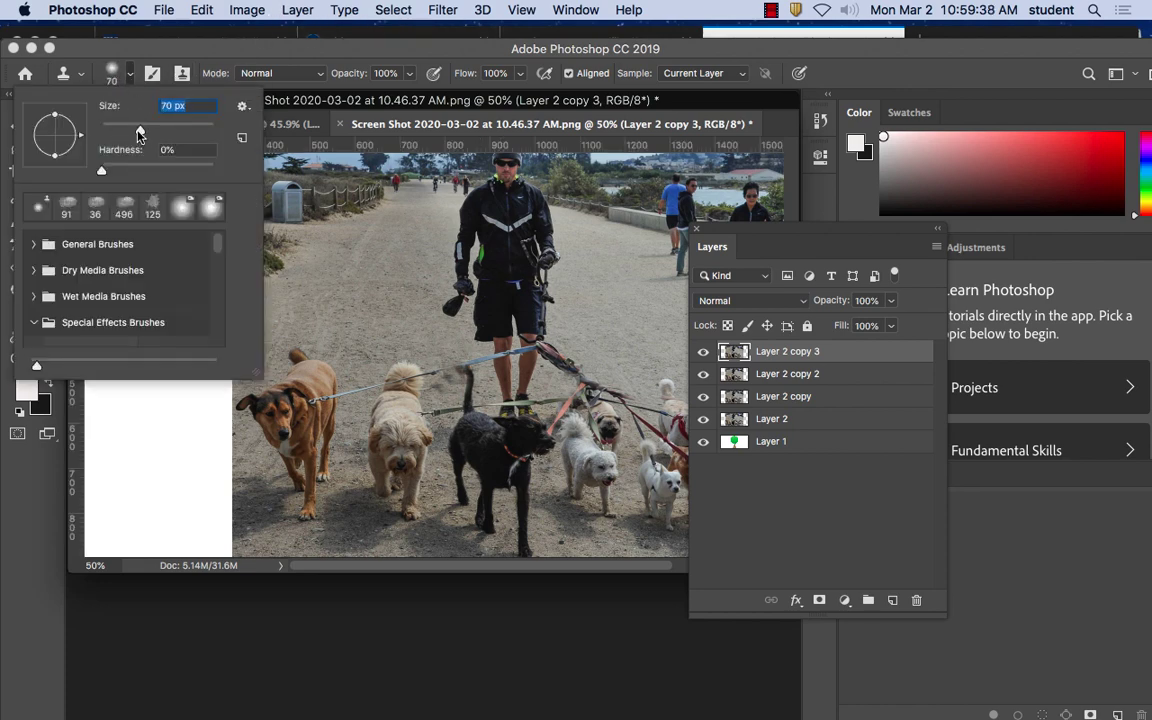
Clone gravel over the brown dog's tail, body and head at the photo's outer edge, sampling from the path around it
alt+click(347, 325)
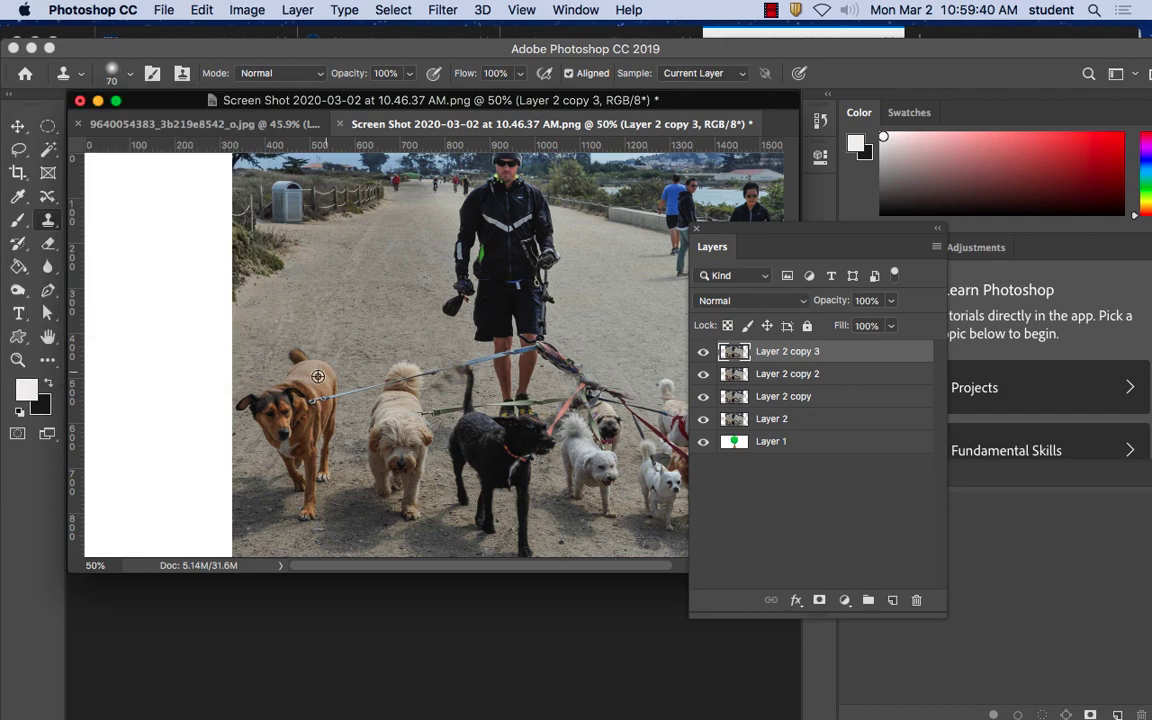
alt+click(347, 345)
mouse_move(334, 374)
mouse_down()
mouse_move(275, 322)
mouse_move(272, 340)
mouse_move(290, 360)
mouse_move(330, 383)
mouse_move(342, 362)
mouse_move(370, 386)
mouse_move(323, 406)
mouse_move(336, 414)
mouse_move(215, 385)
mouse_move(200, 420)
mouse_move(230, 425)
mouse_up()
alt+click(332, 364)
alt+click(303, 315)
Clone gravel over the brown dog's remaining legs and paws, resampling nearby ground to cover its shadow
scroll(270, 398, up, 3)
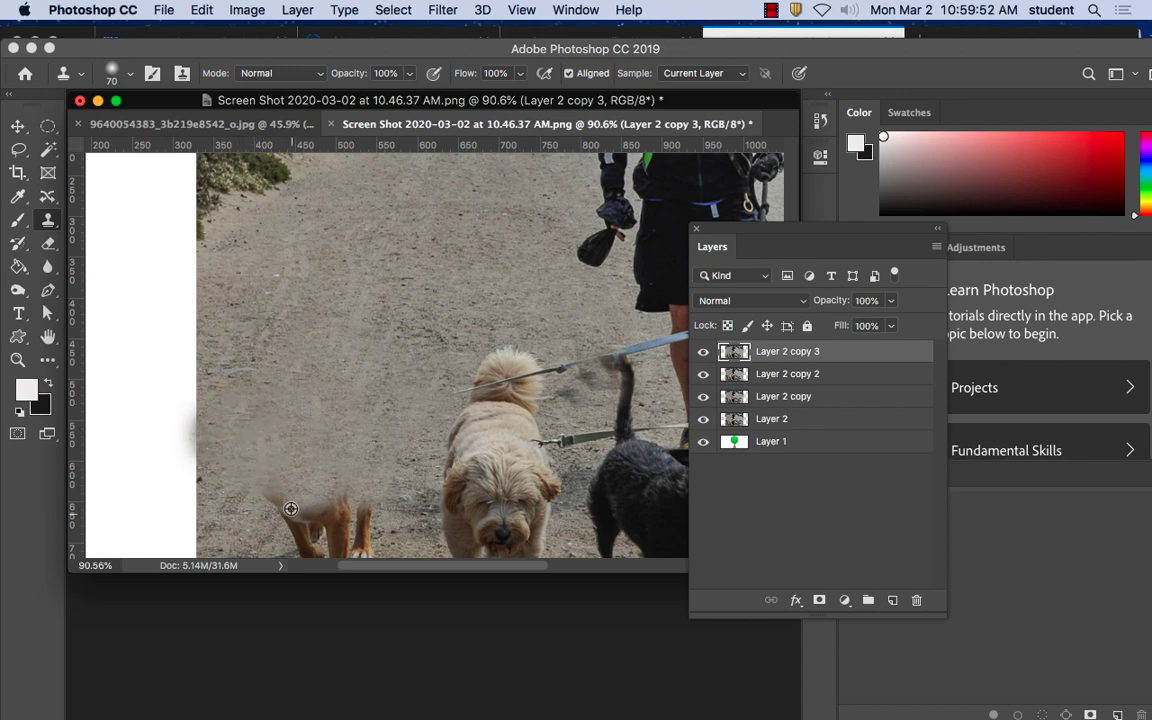
alt+click(275, 450)
drag(265, 504, 344, 506)
alt+click(334, 396)
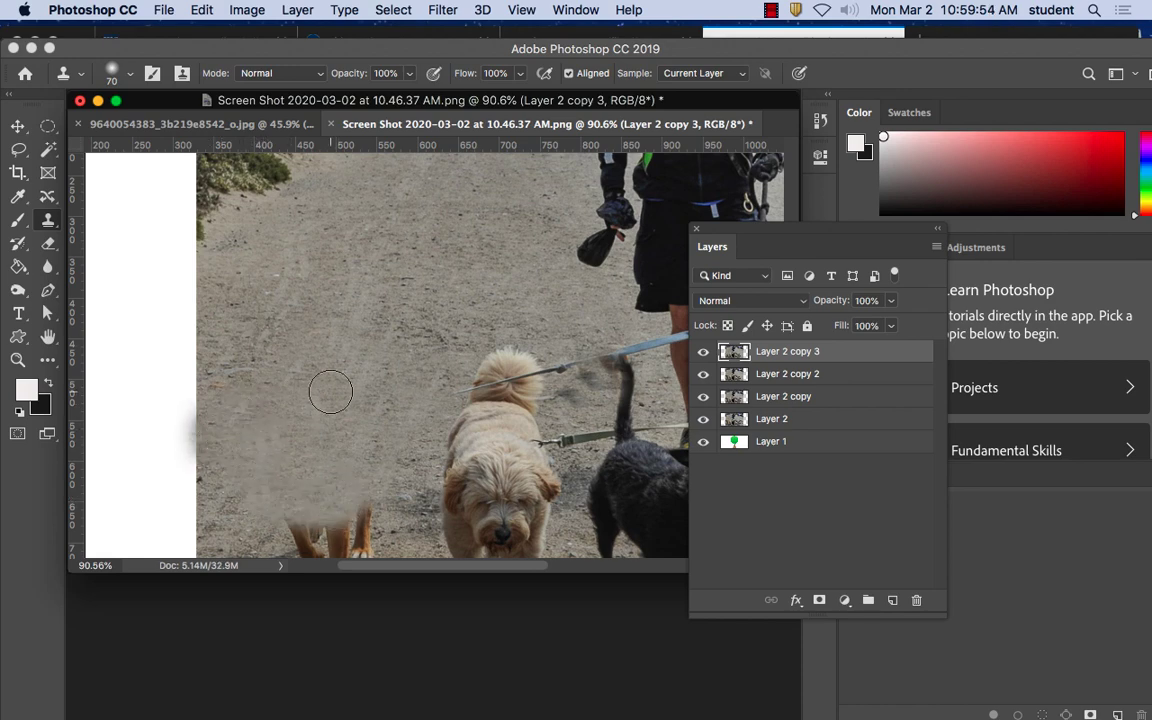
scroll(330, 391, down, 5)
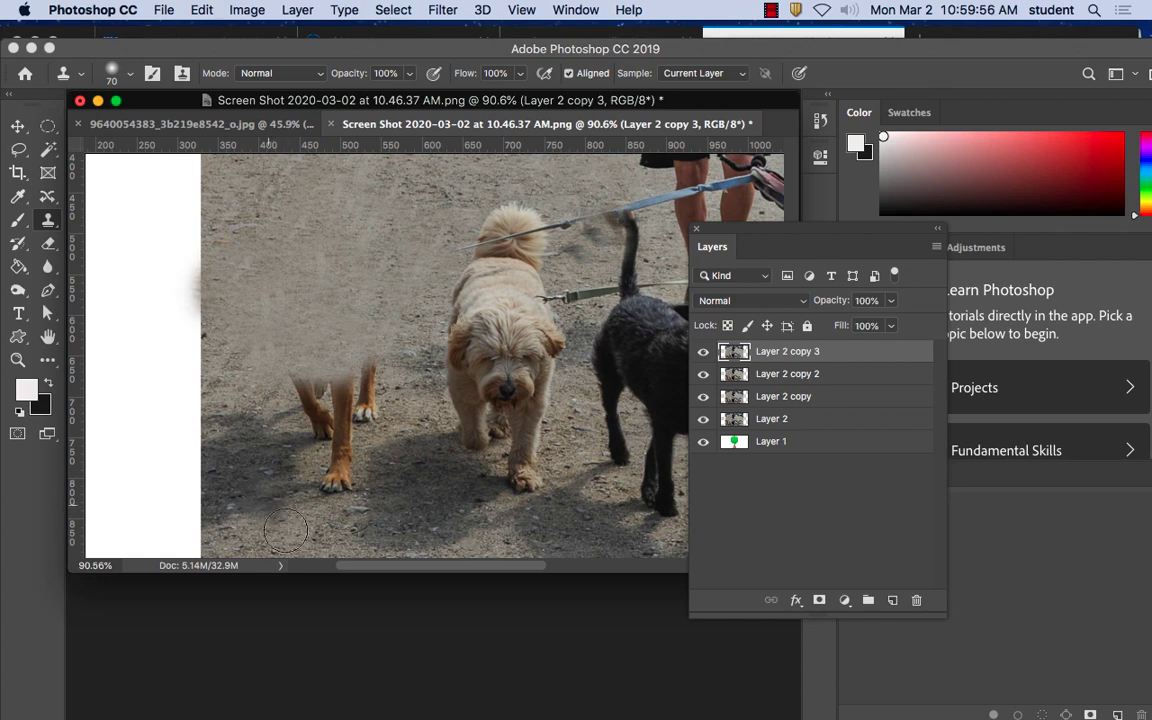
mouse_move(285, 530)
mouse_down()
mouse_move(255, 465)
mouse_move(290, 410)
mouse_move(320, 420)
mouse_move(353, 458)
mouse_move(325, 374)
mouse_move(295, 380)
mouse_move(330, 394)
mouse_move(317, 420)
mouse_move(290, 385)
mouse_move(320, 365)
mouse_up()
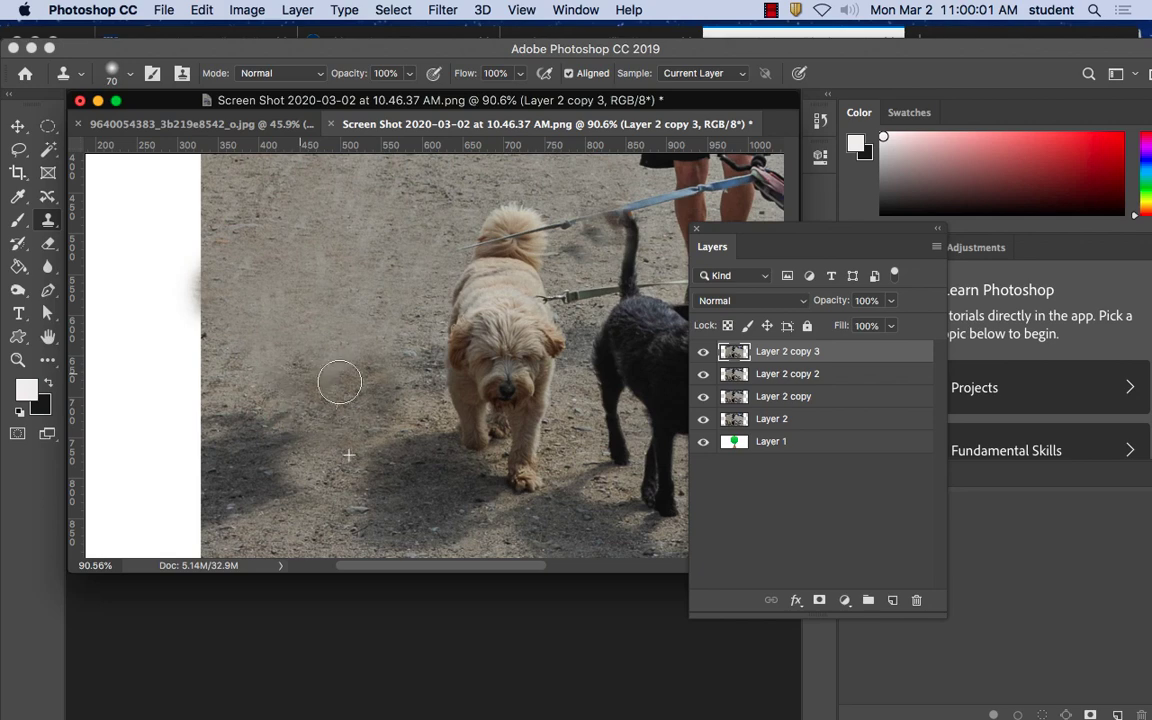
alt+click(298, 506)
mouse_move(269, 461)
mouse_down()
mouse_move(267, 437)
mouse_move(244, 473)
mouse_move(229, 335)
mouse_move(258, 378)
mouse_move(266, 372)
mouse_up()
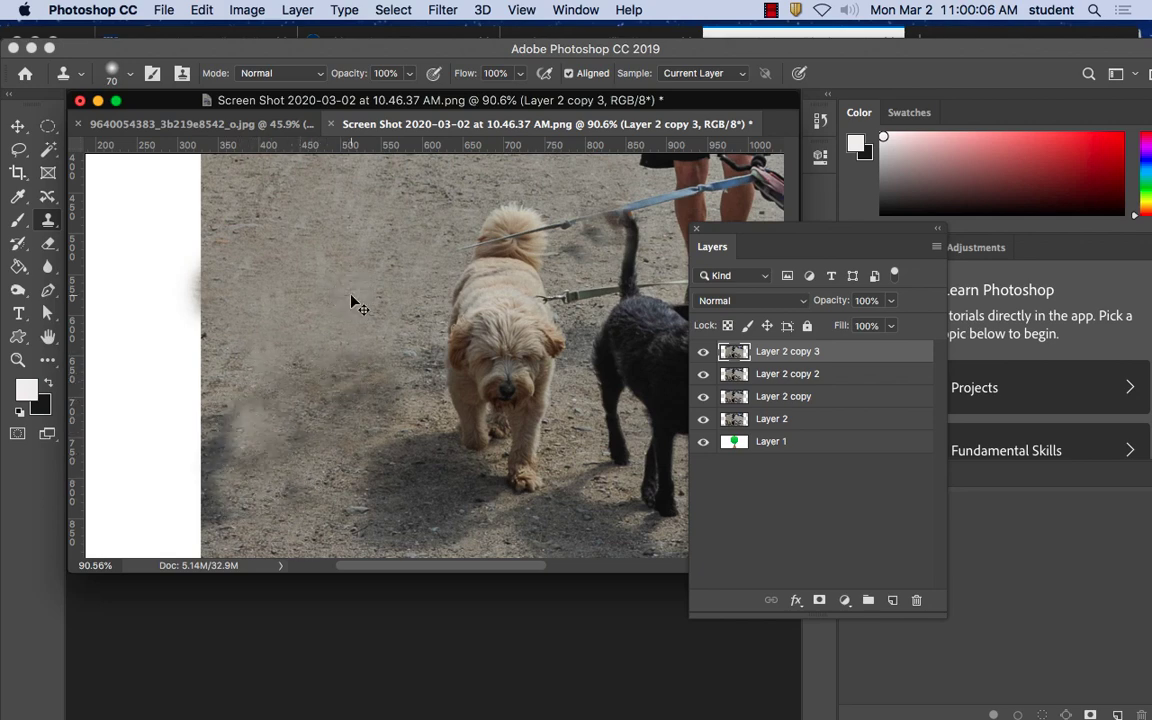
Hide the three duplicated photo layers and show them again one by one to review each removal stage
key(super+minus)
key(super+minus)
key(super+minus)
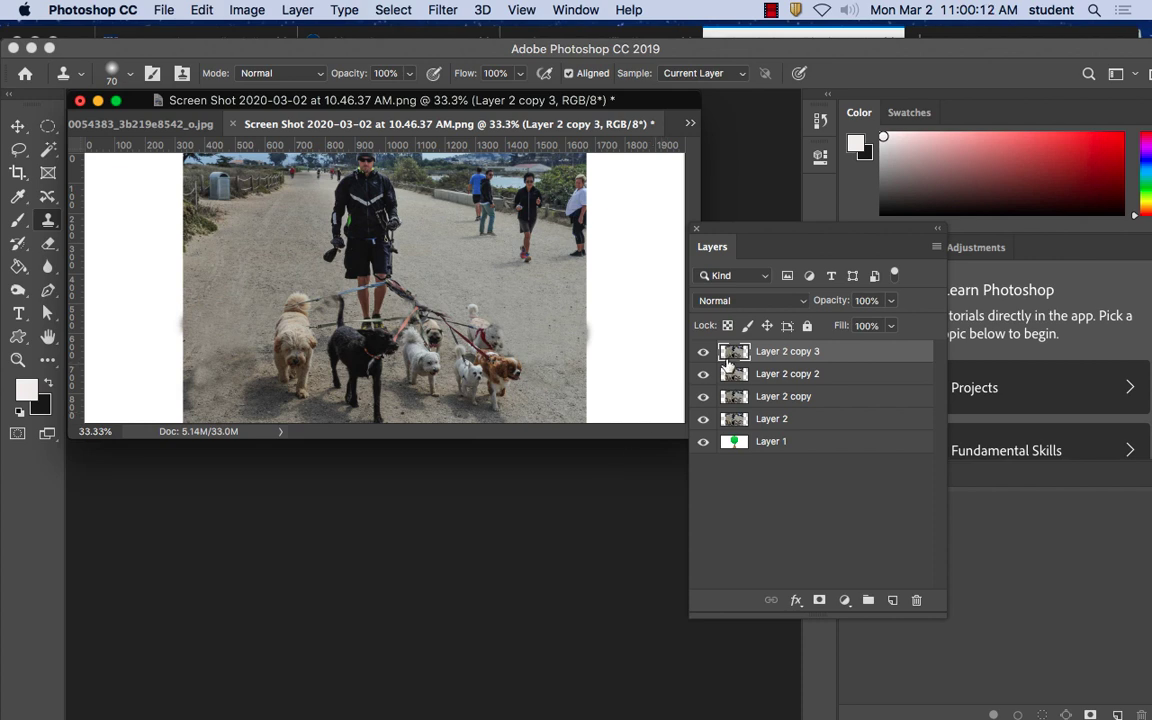
drag(703, 352, 703, 397)
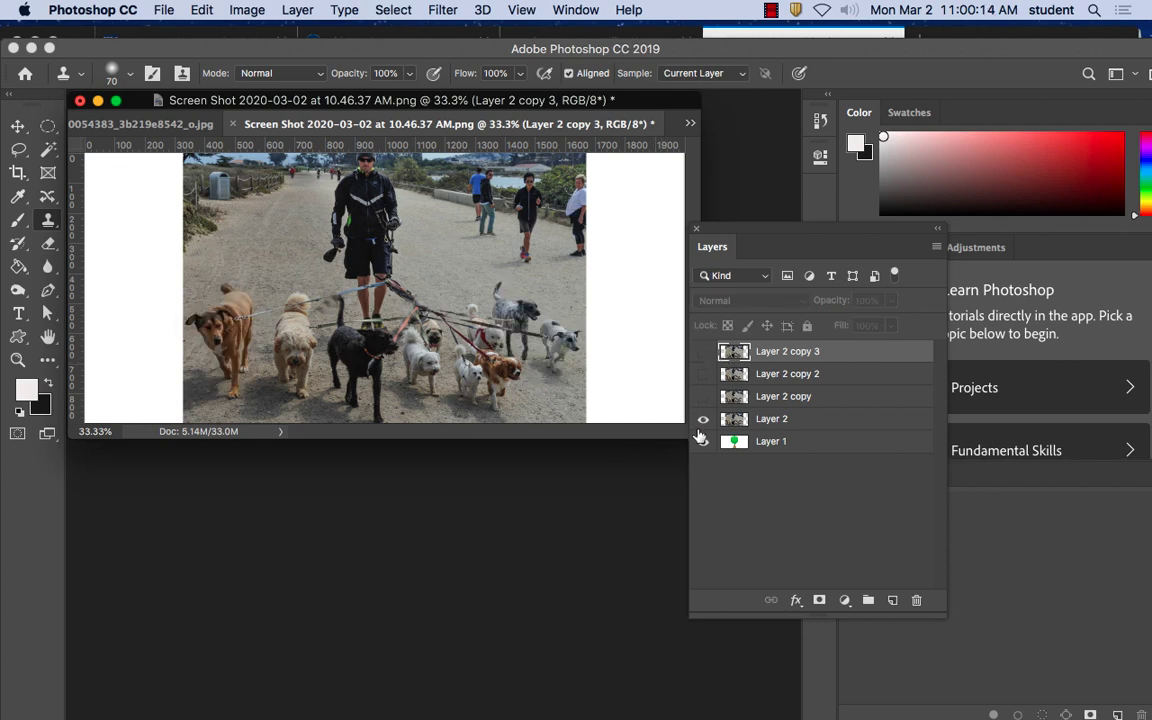
click(704, 397)
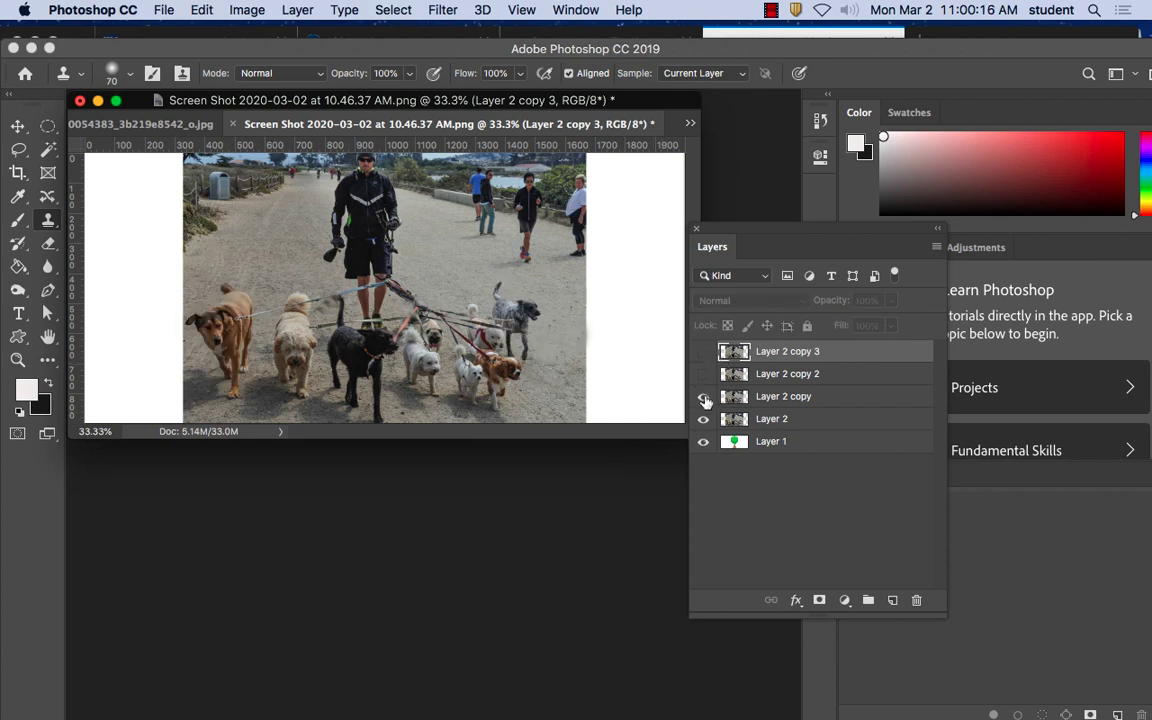
click(704, 376)
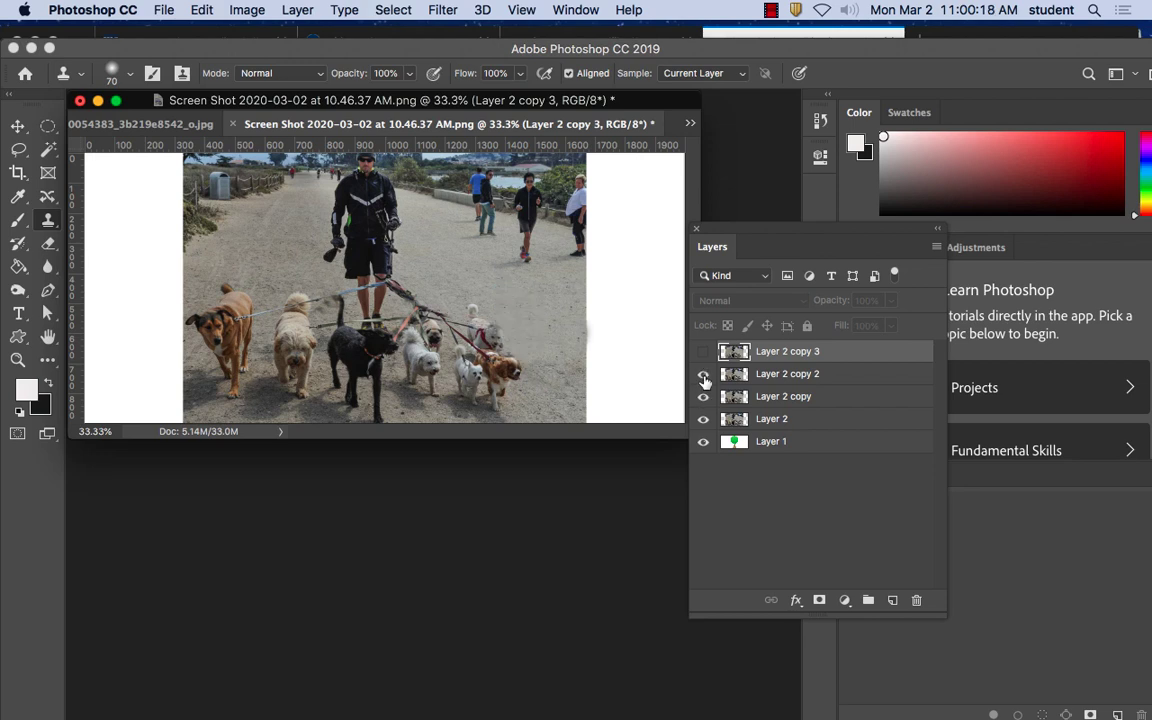
click(704, 353)
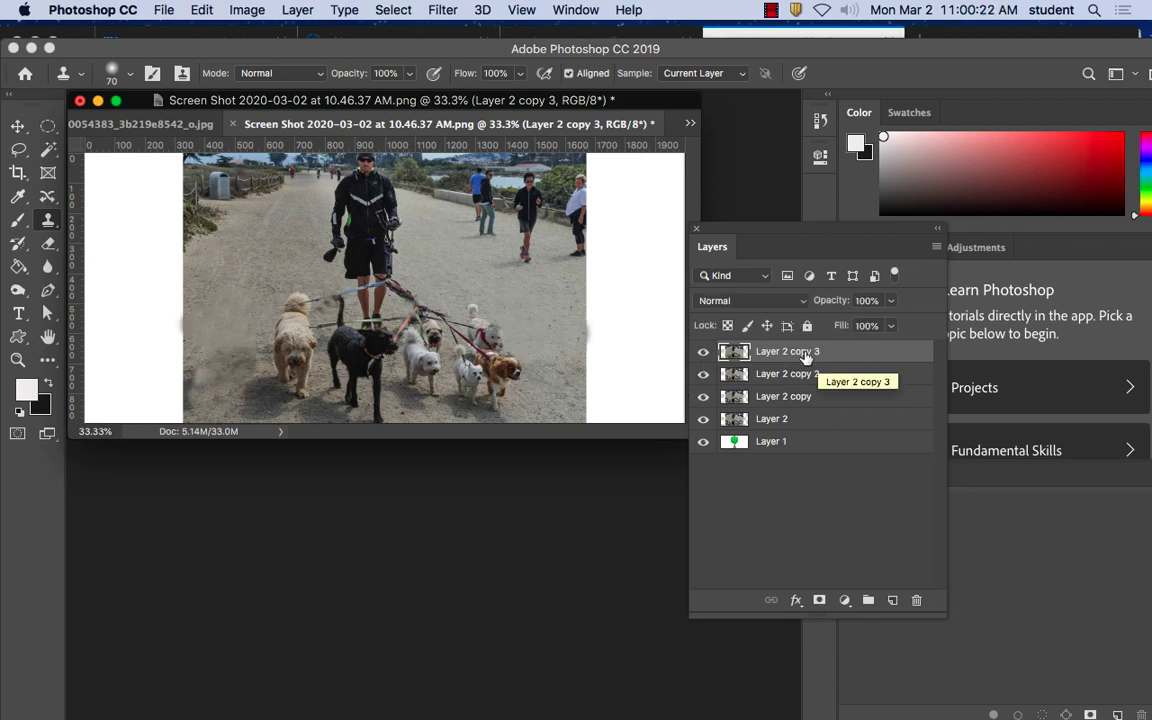
Duplicate the Layer 2 copy 3 layer and clone gravel over the curly tan dog's leash, tail and most of its body
drag(880, 352, 898, 600)
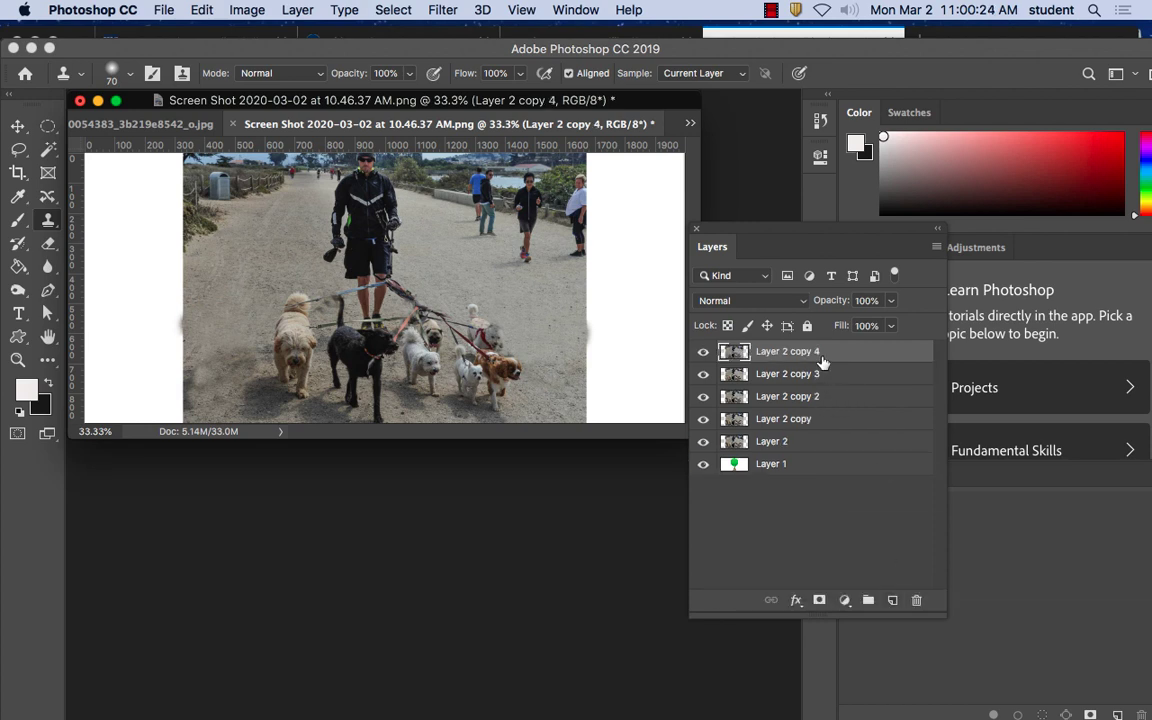
alt+click(291, 281)
drag(301, 301, 283, 321)
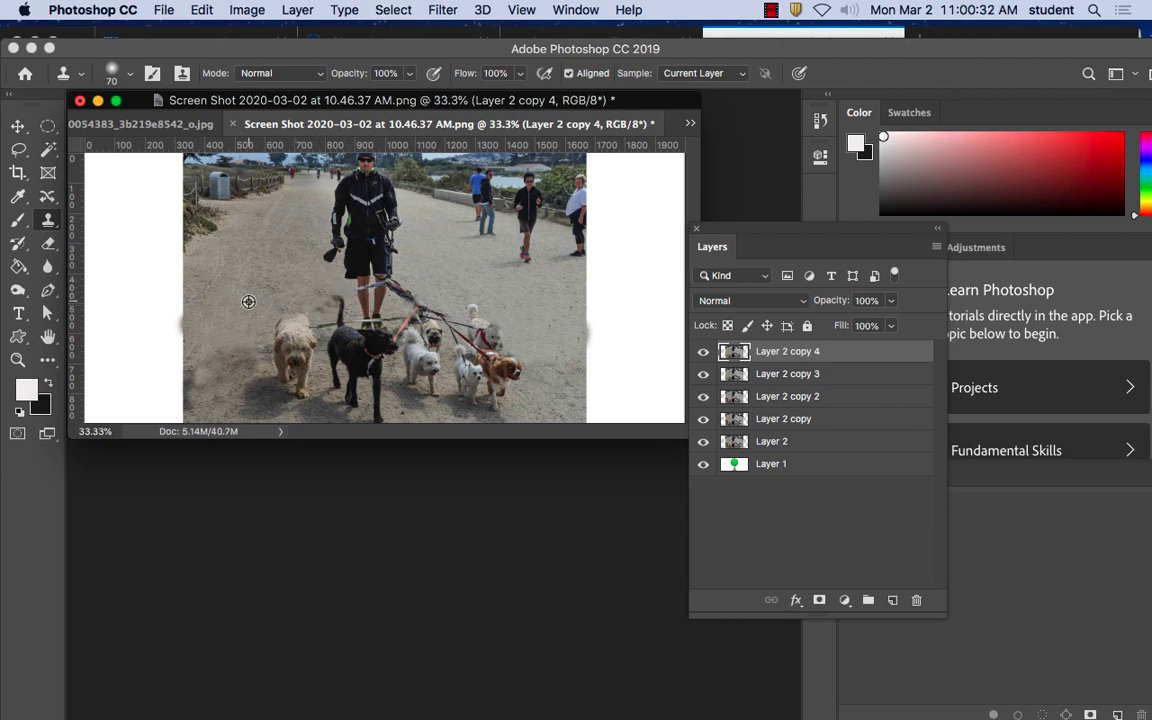
mouse_move(273, 334)
mouse_down()
mouse_move(258, 278)
mouse_move(275, 300)
mouse_move(317, 312)
mouse_up()
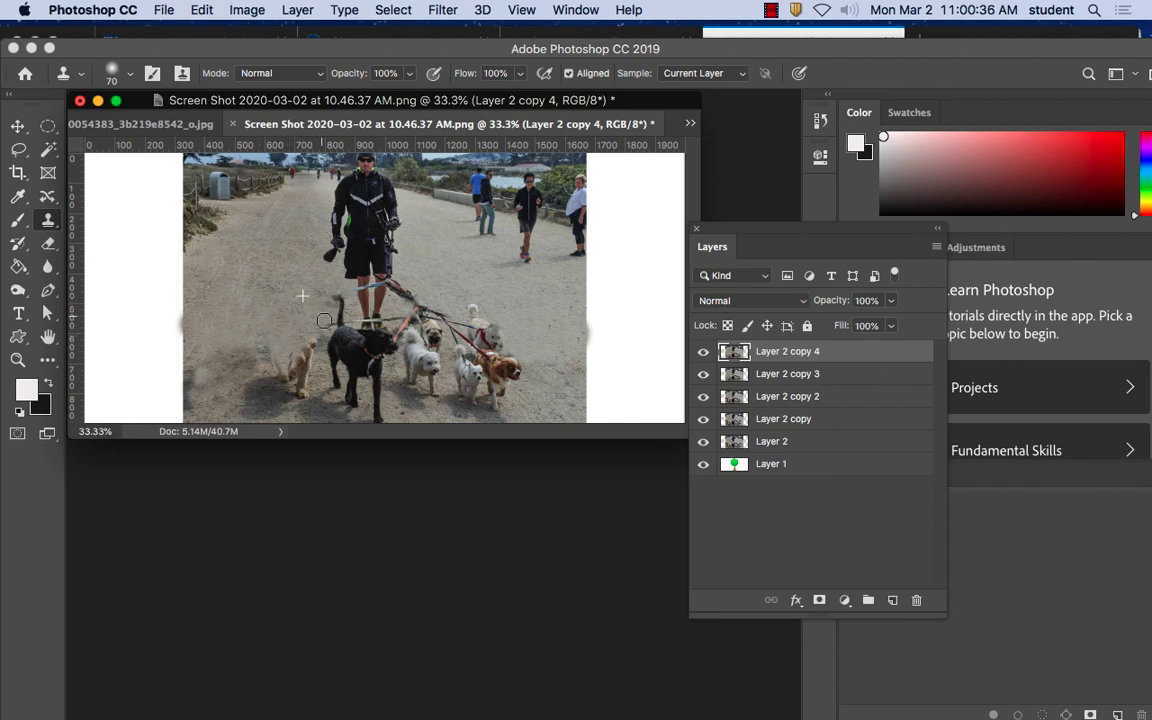
Clone gravel over the curly tan dog's leftover hindquarters and legs beside the black dog
alt+click(289, 305)
mouse_move(307, 346)
mouse_down()
mouse_move(306, 394)
mouse_move(287, 354)
mouse_move(279, 386)
mouse_move(258, 394)
mouse_move(279, 401)
mouse_move(255, 400)
mouse_move(249, 364)
mouse_up()
alt+click(284, 326)
alt+click(253, 331)
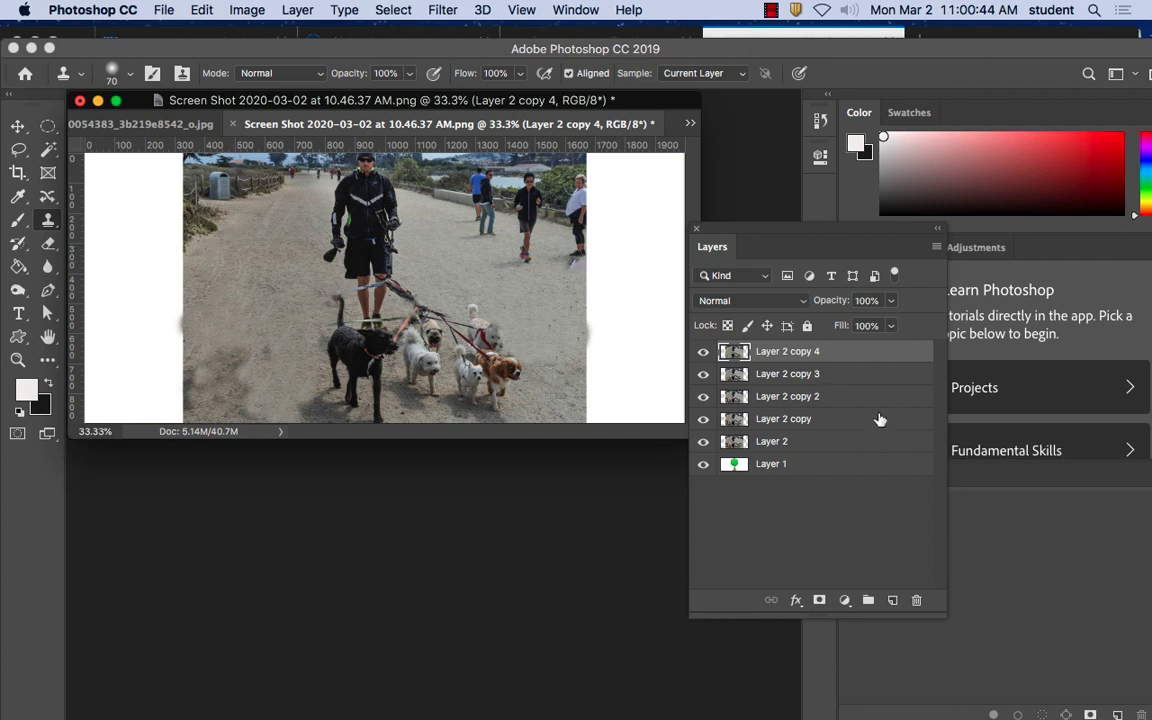
Hide the four duplicated photo layers and show them again from the bottom up to review the removal sequence
click(703, 352)
click(703, 374)
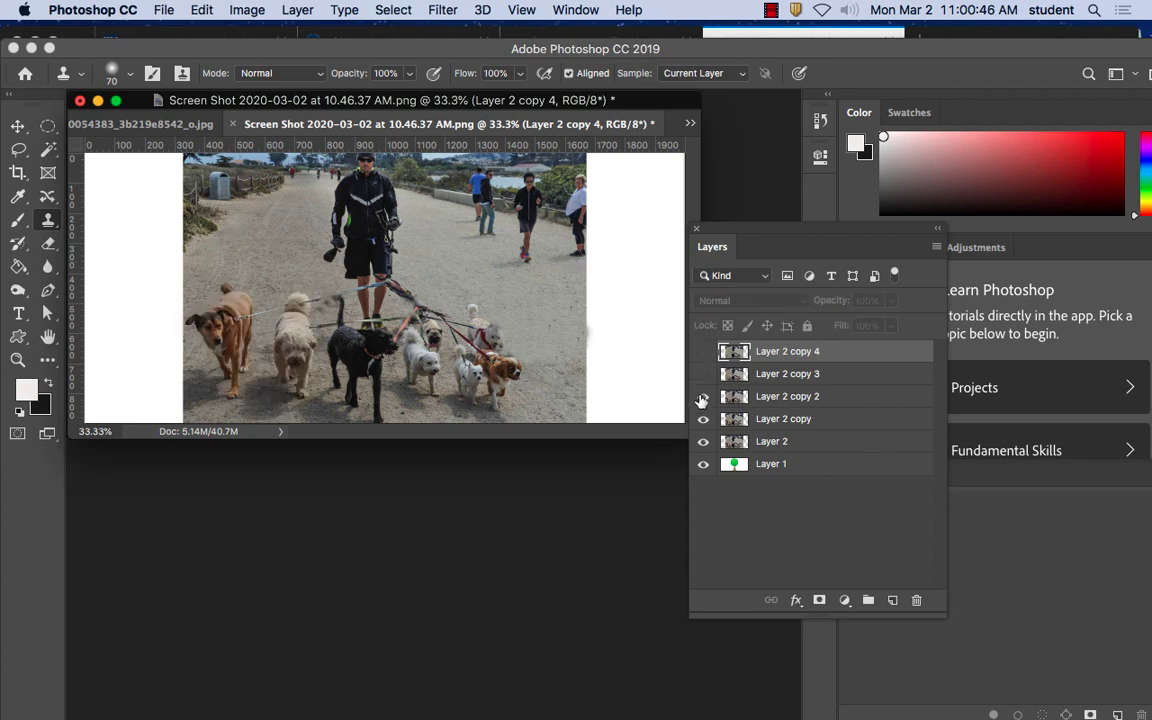
click(703, 396)
click(703, 419)
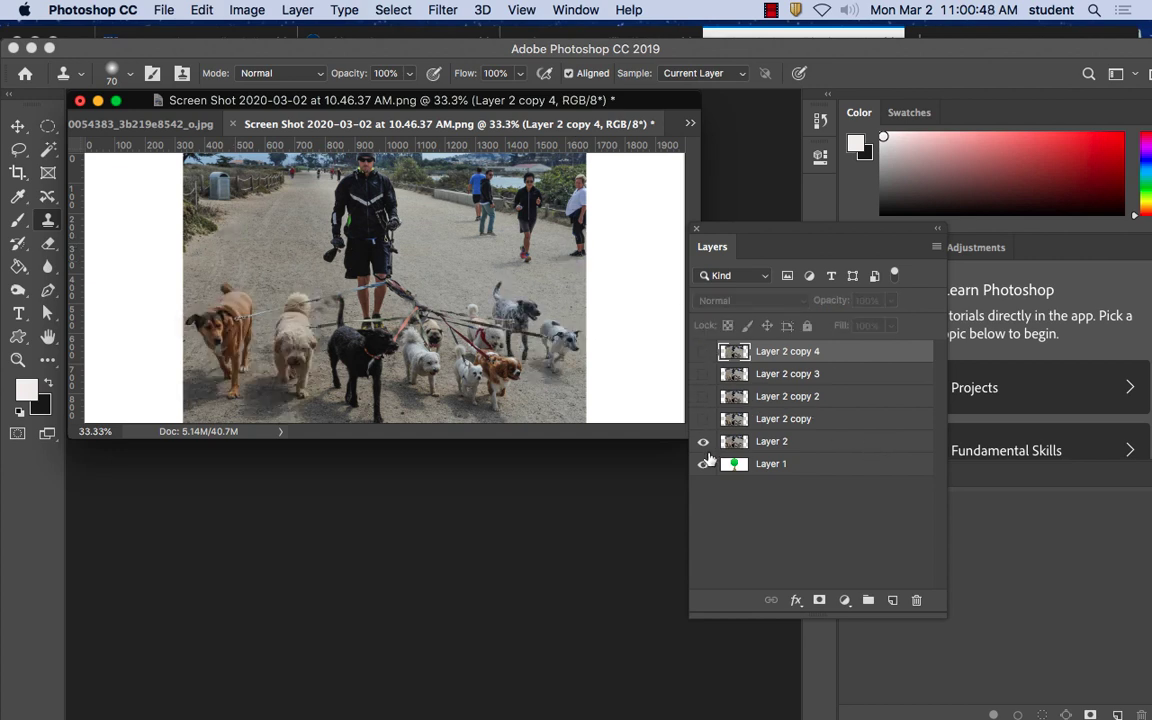
click(703, 421)
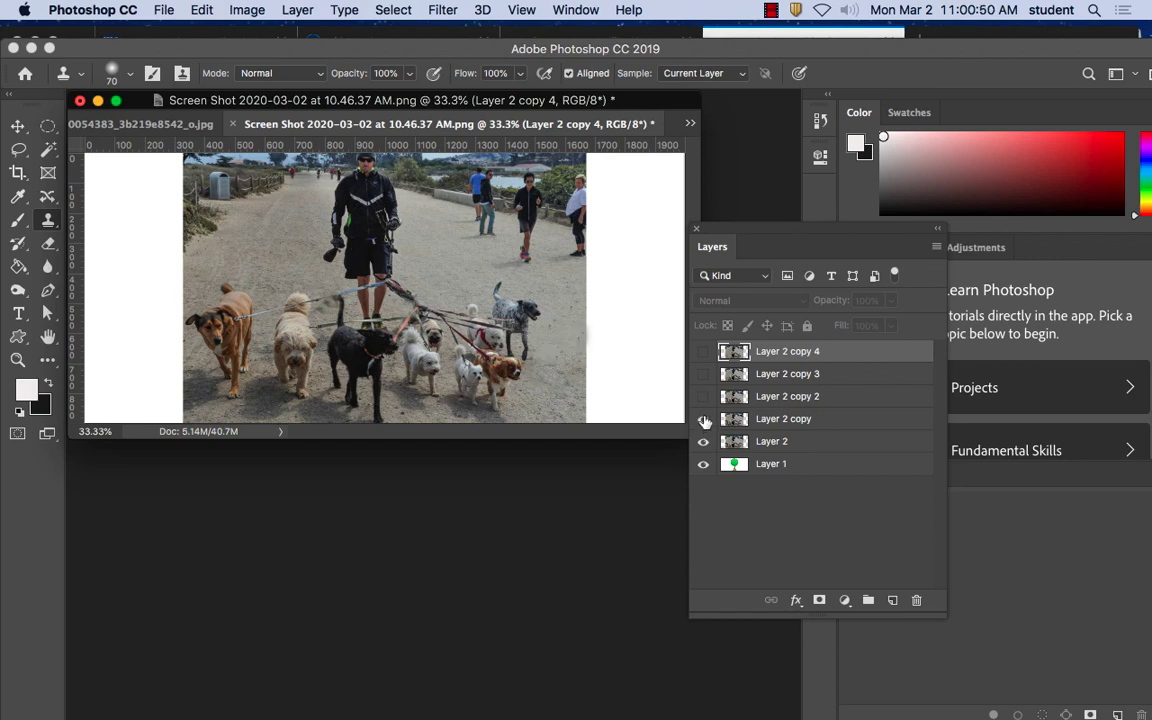
click(704, 398)
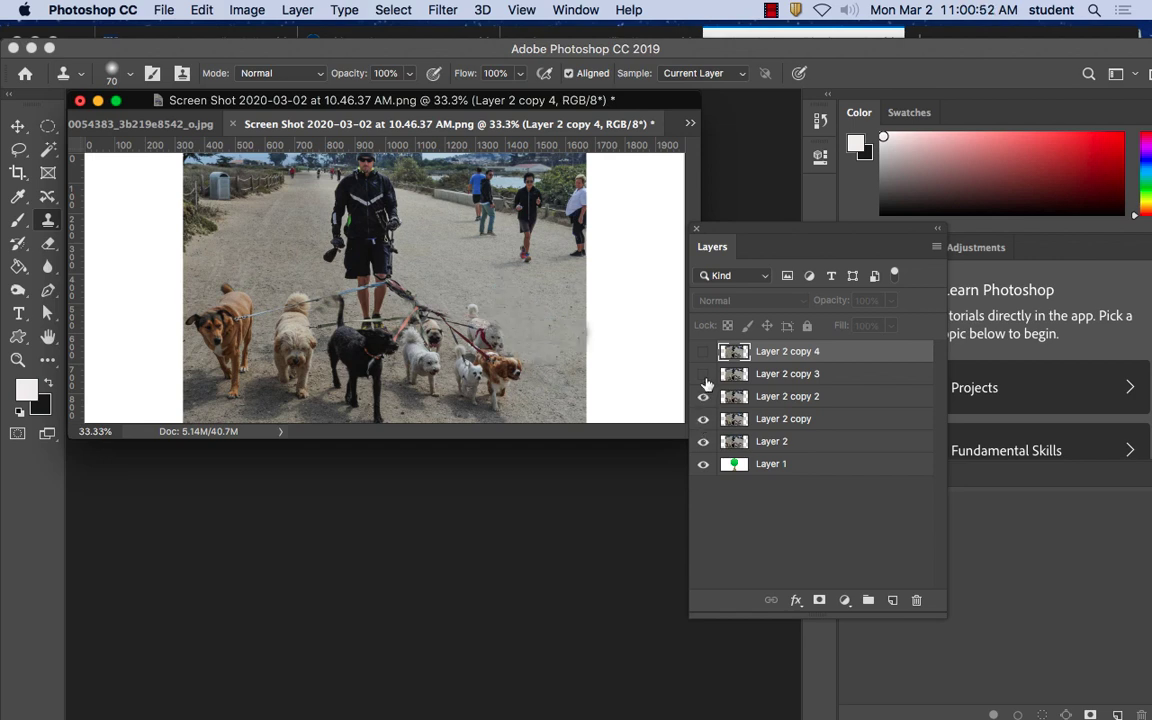
click(704, 378)
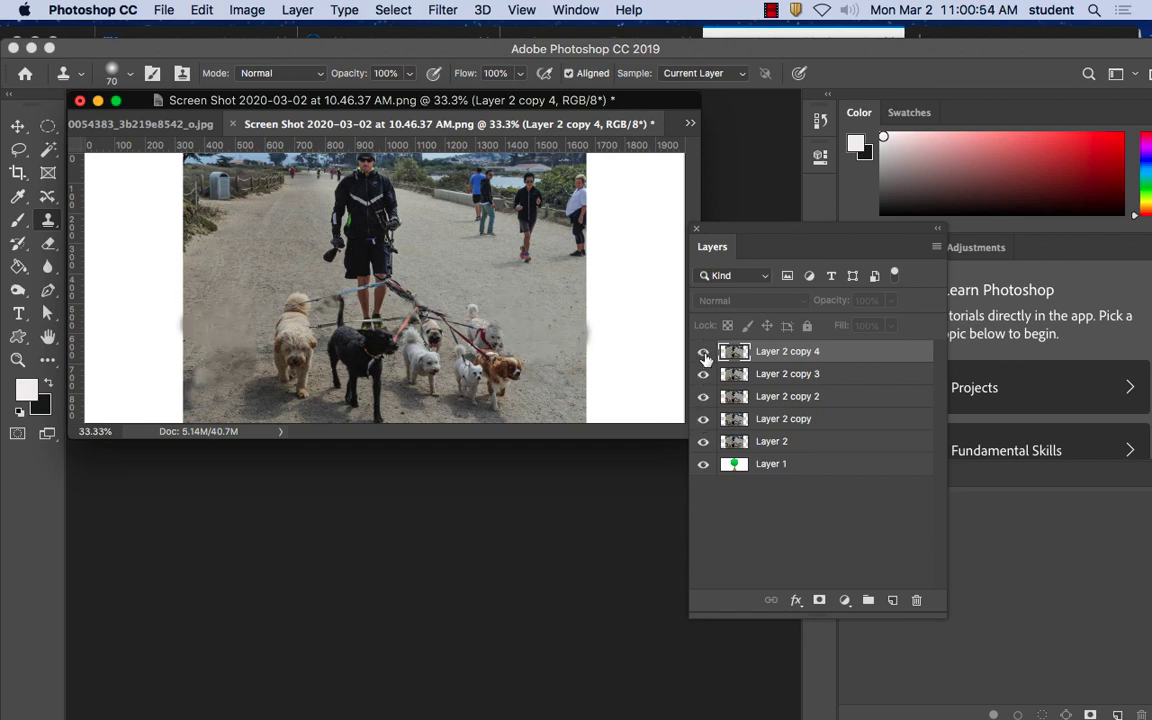
click(704, 353)
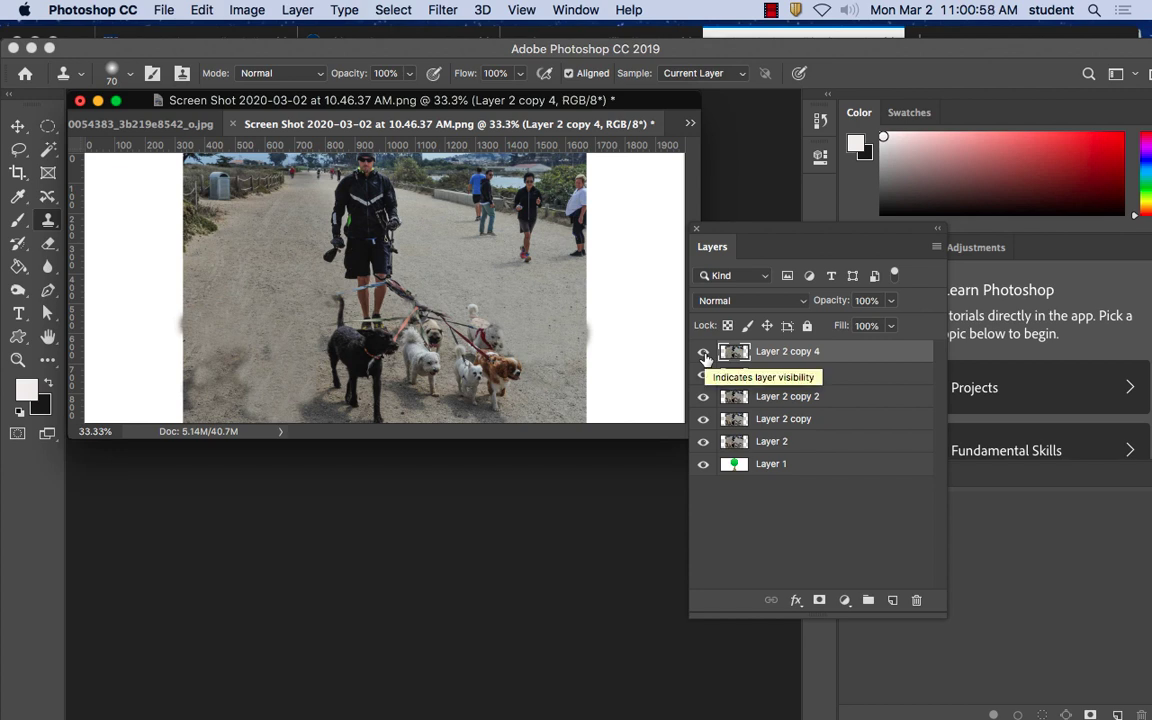
Duplicate the Layer 2 copy 4 layer and clone gravel over the red-bandana dog, the brown-and-white dog, the small white dog and their leashes
drag(780, 352, 892, 600)
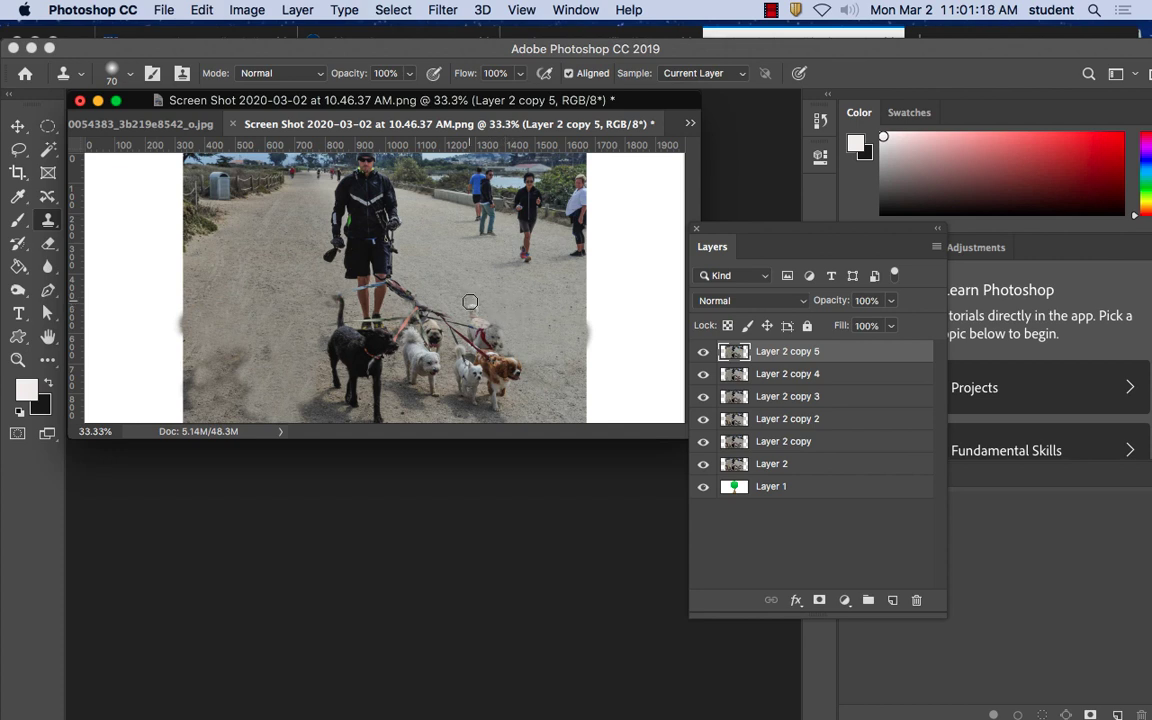
mouse_move(496, 335)
mouse_down()
mouse_move(484, 351)
mouse_move(450, 320)
mouse_move(488, 354)
mouse_up()
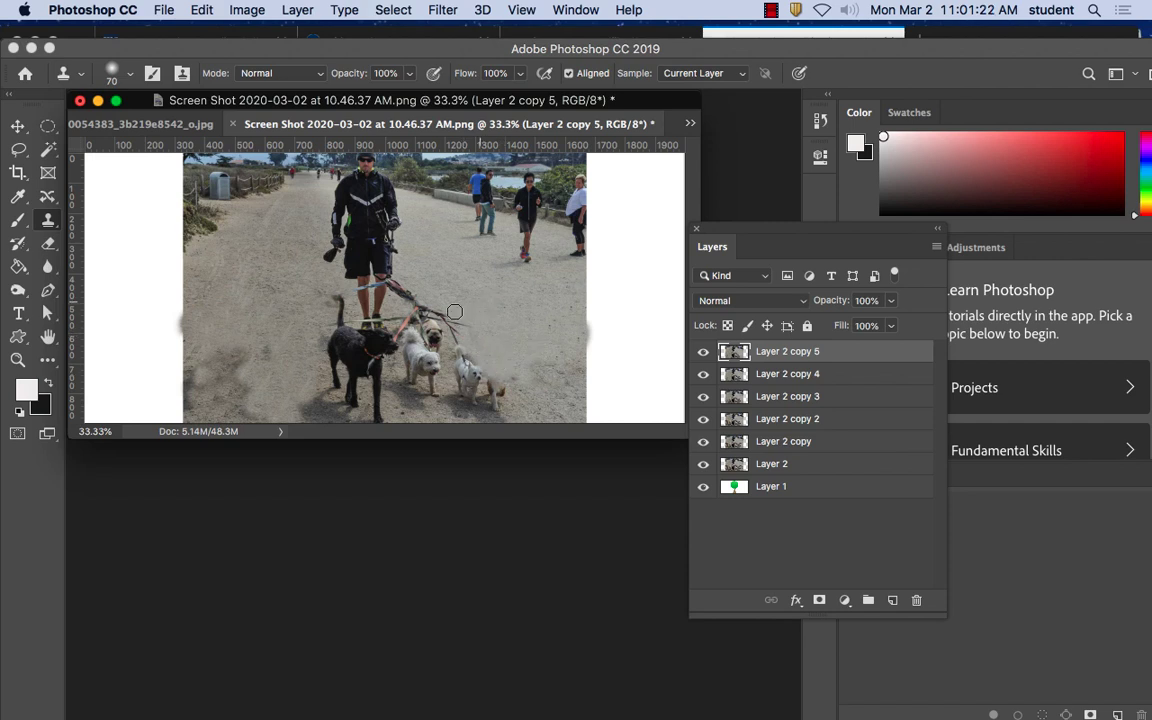
mouse_move(434, 306)
mouse_down()
mouse_move(460, 348)
mouse_move(468, 319)
mouse_move(415, 330)
mouse_move(484, 386)
mouse_move(488, 338)
mouse_up()
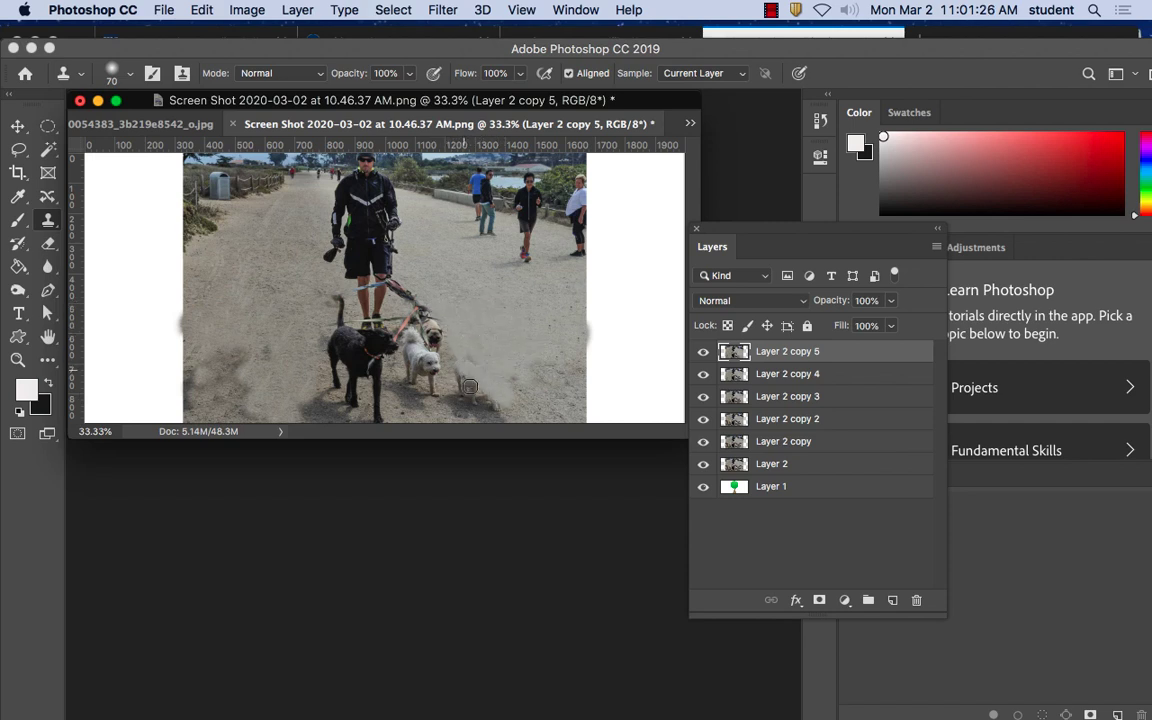
mouse_move(470, 386)
mouse_down()
mouse_move(501, 398)
mouse_move(460, 384)
mouse_move(508, 425)
mouse_up()
alt+click(494, 345)
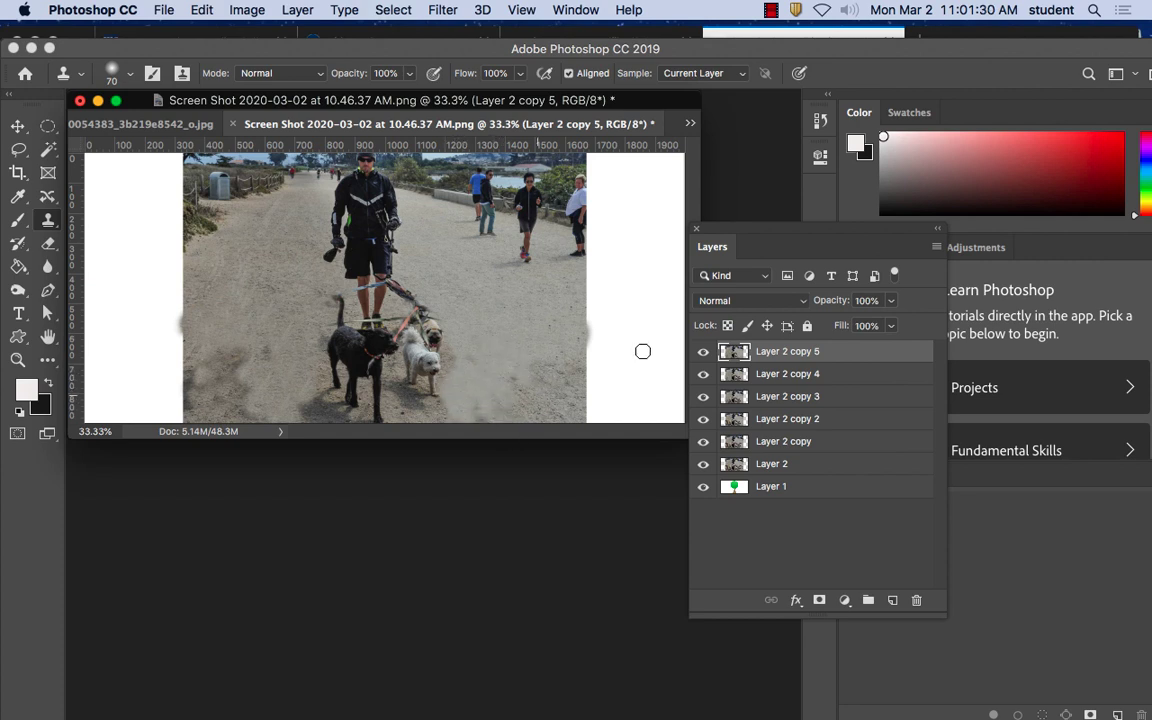
Hide the five duplicated photo layers from the top down, and show them all again to check the removal stages
click(703, 354)
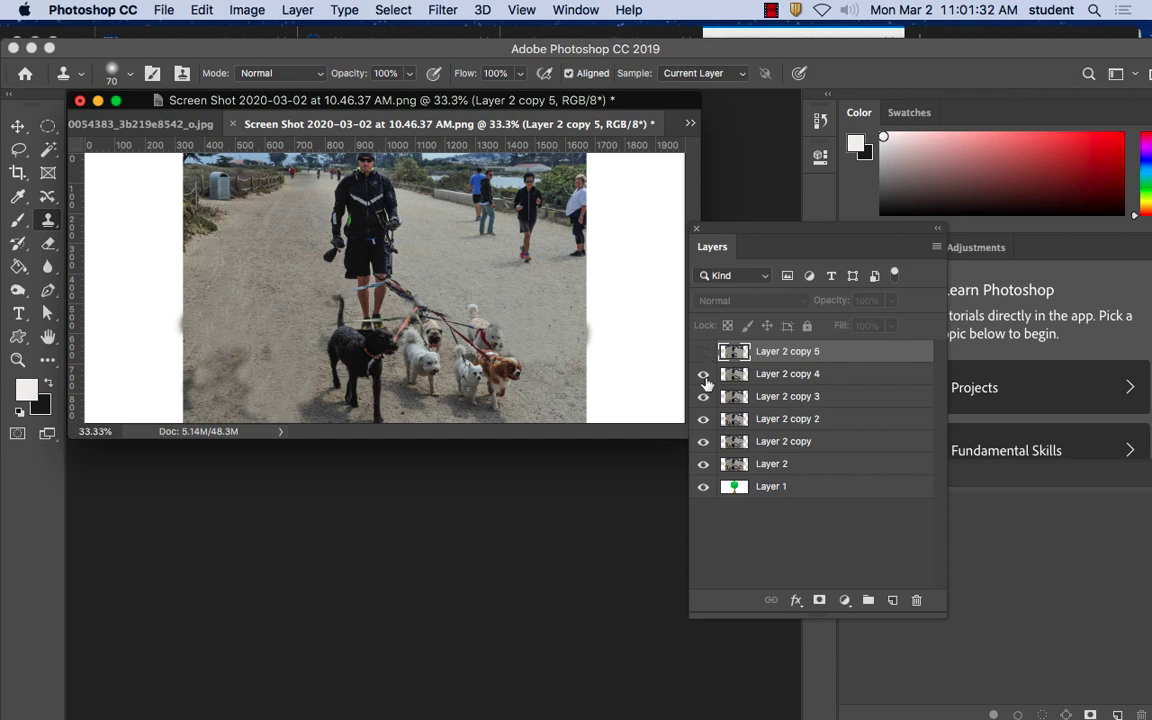
click(704, 377)
click(703, 399)
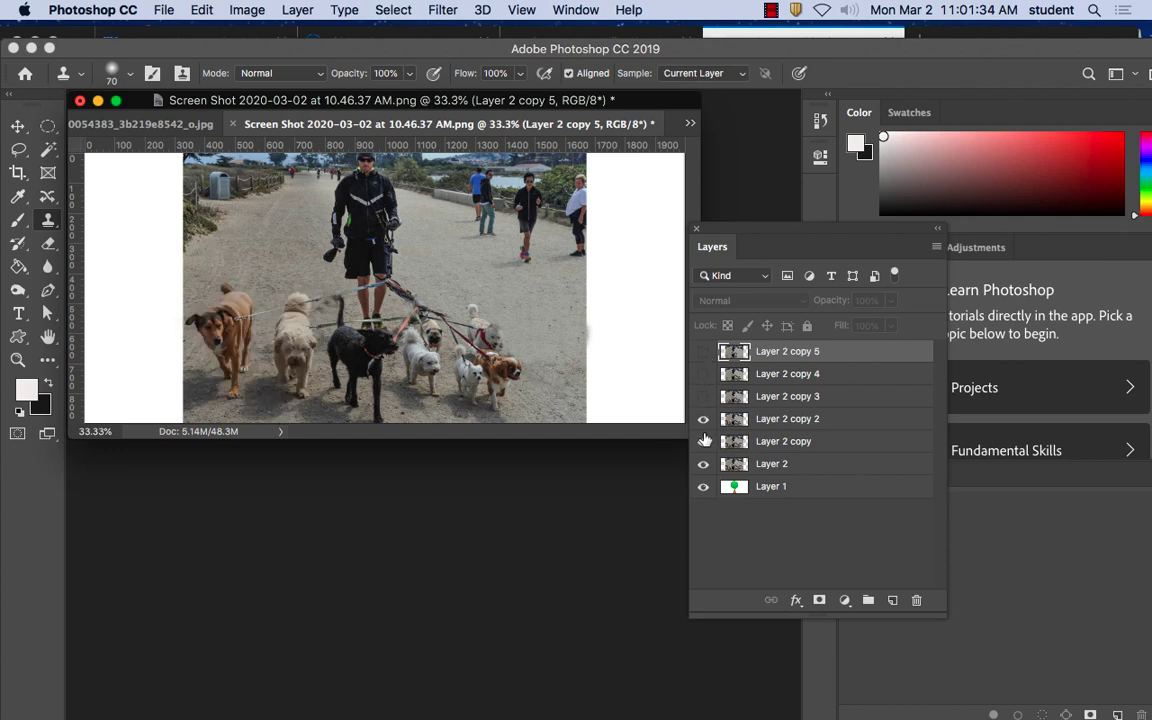
click(704, 422)
click(703, 447)
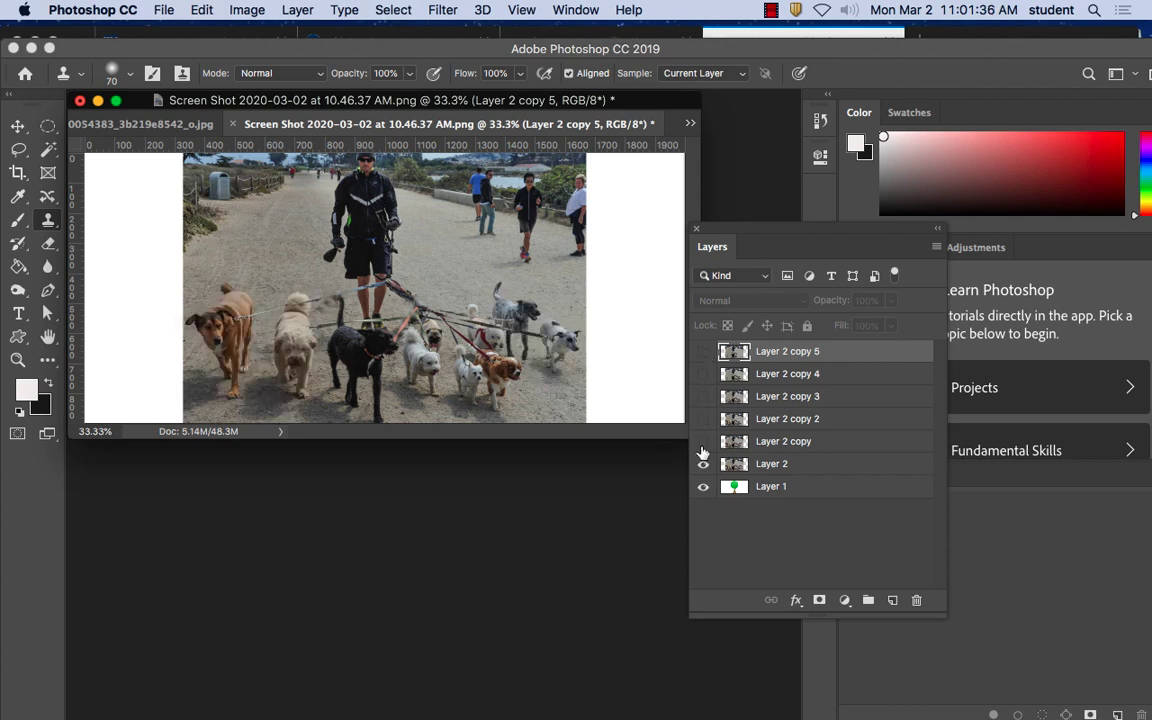
click(704, 442)
drag(703, 447, 706, 355)
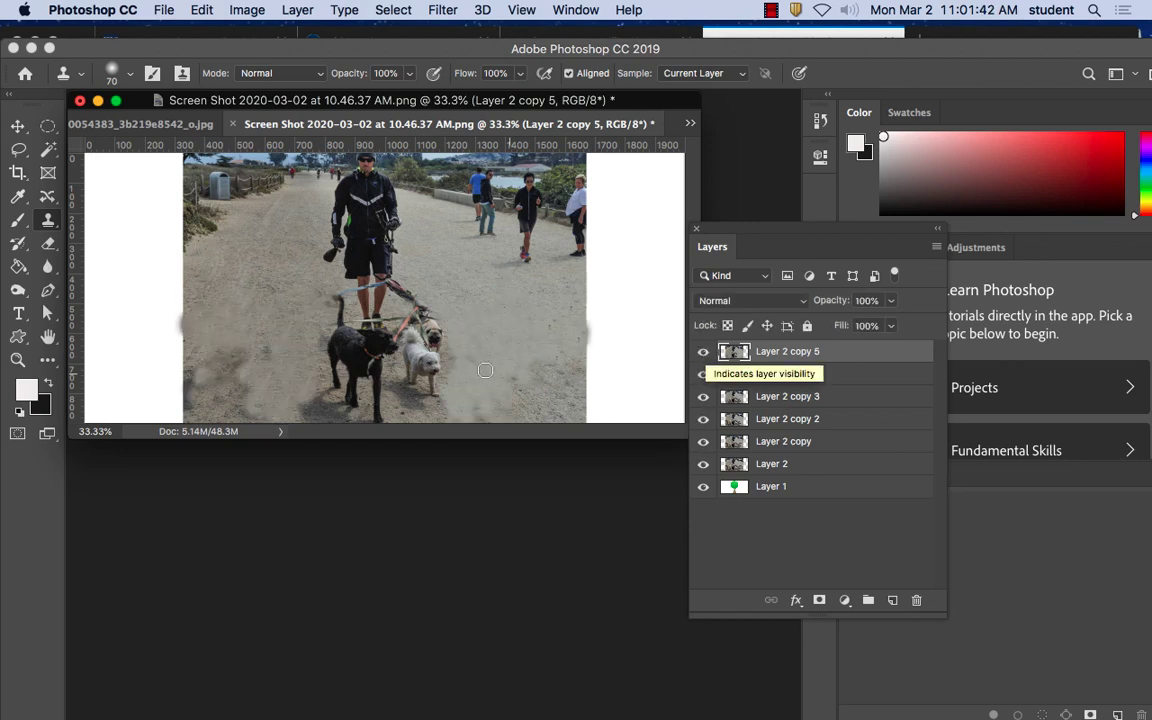
Duplicate the Layer 2 copy 5 layer and clone gravel over the two small light dogs and their leashes beside the black dog
drag(780, 352, 891, 600)
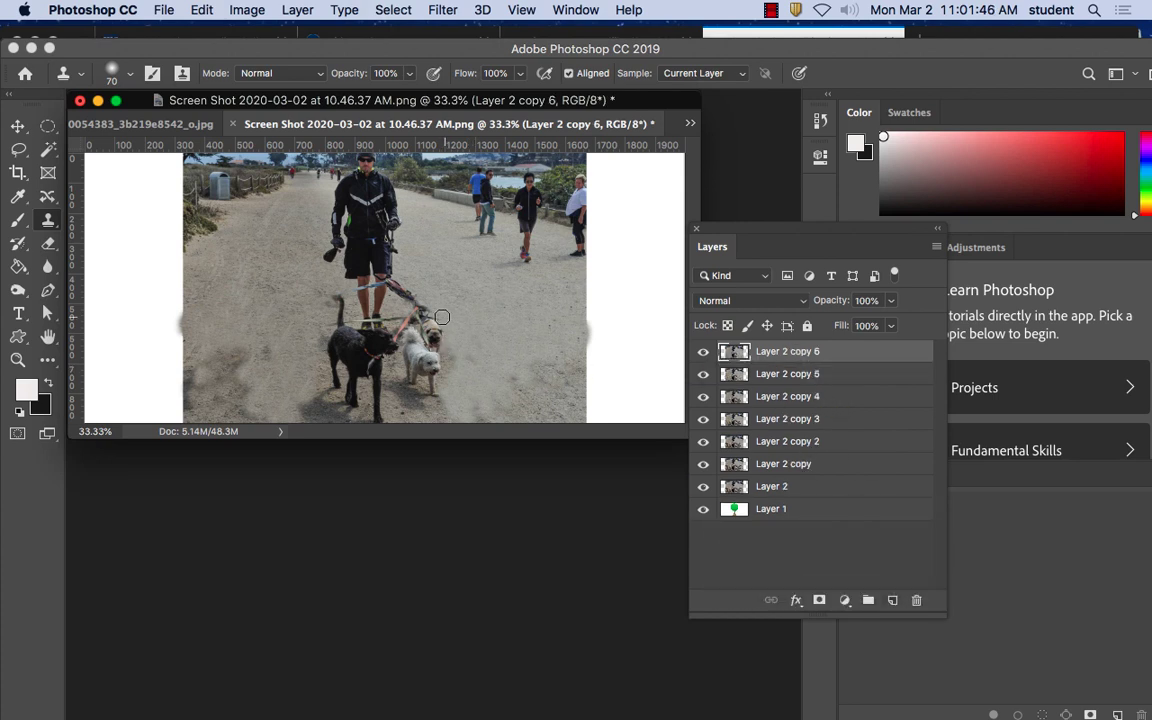
mouse_move(448, 328)
mouse_down()
mouse_move(437, 292)
mouse_move(407, 296)
mouse_move(411, 308)
mouse_move(402, 285)
mouse_move(429, 339)
mouse_move(443, 322)
mouse_move(441, 378)
mouse_move(446, 354)
mouse_move(417, 410)
mouse_up()
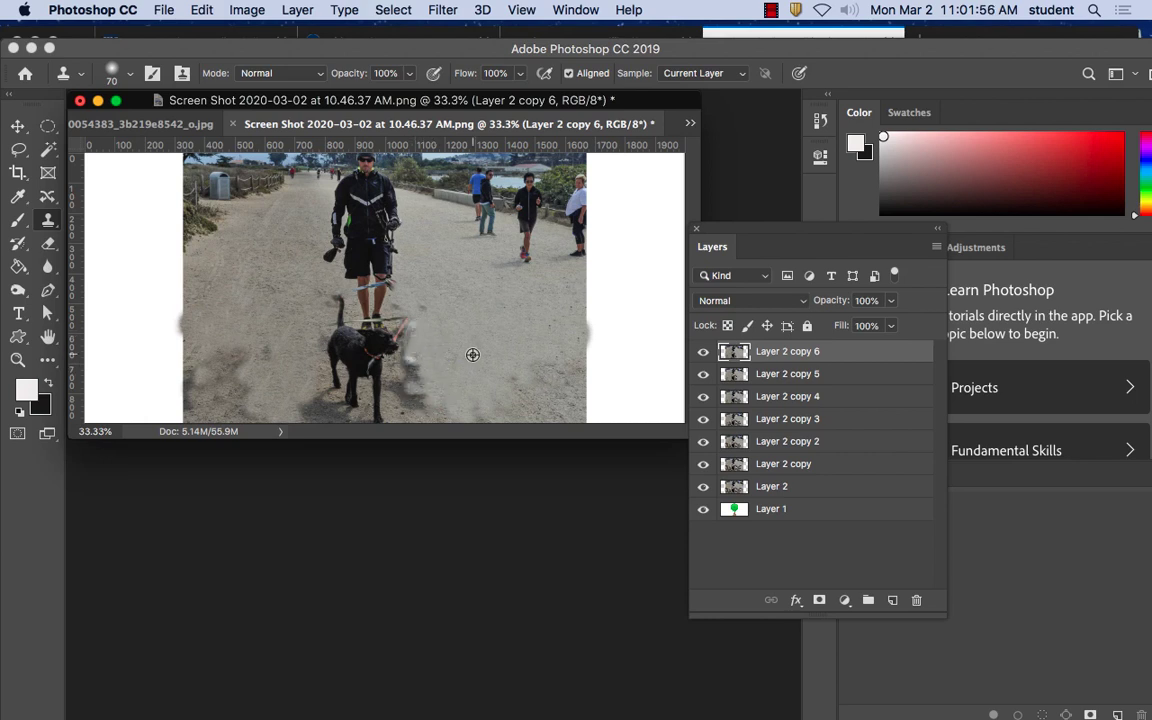
scroll(470, 355, up, 3)
mouse_move(355, 340)
mouse_down()
mouse_move(340, 328)
mouse_move(368, 311)
mouse_move(357, 288)
mouse_move(346, 313)
mouse_move(300, 262)
mouse_up()
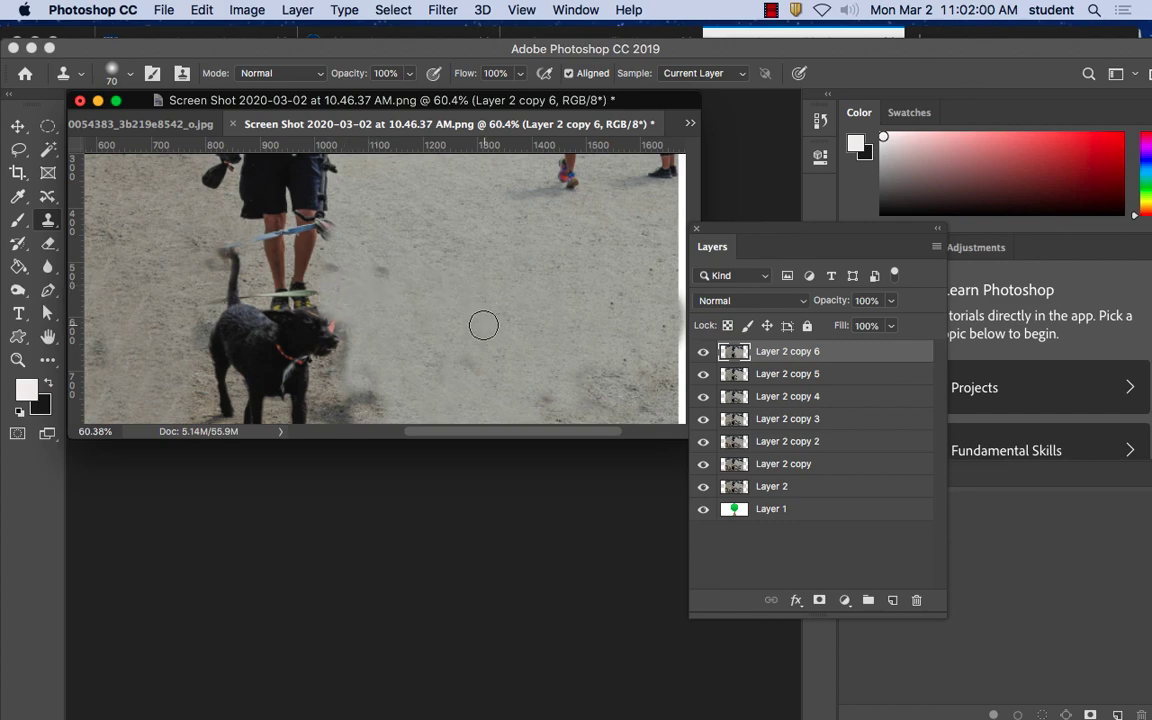
scroll(483, 325, down, 2)
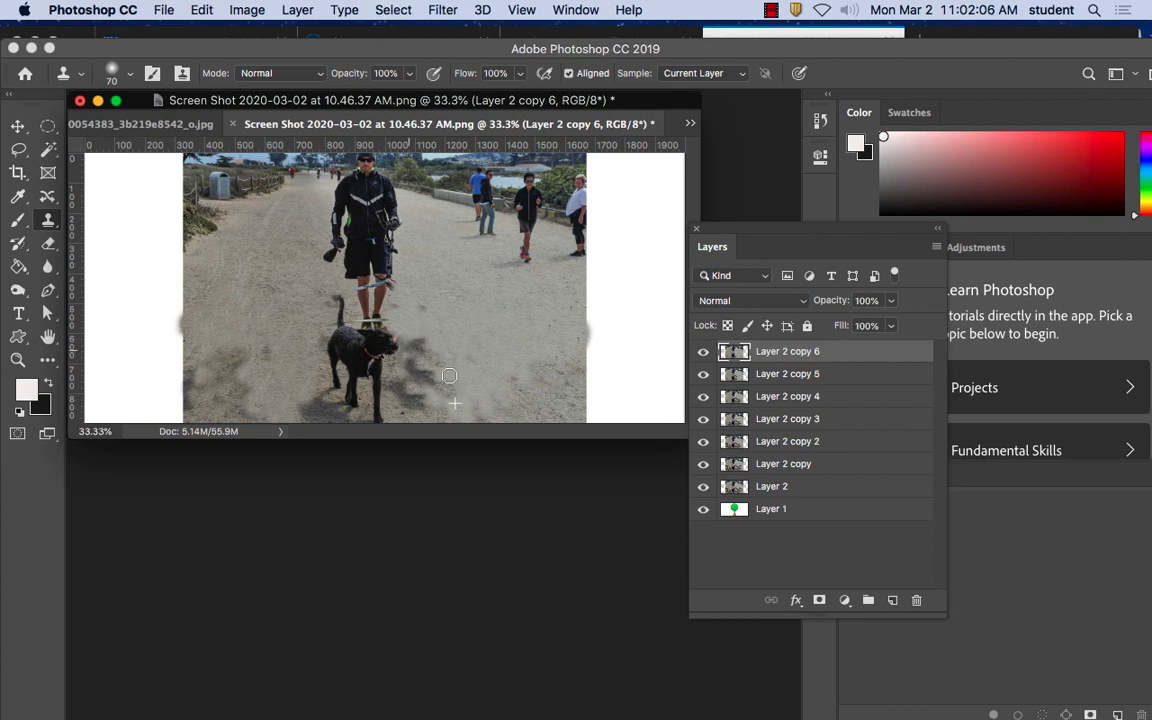
Undo the last clone strokes and clone lighter gravel over the dark smudges beside the black dog
key(super+z)
key(super+z)
key(super+z)
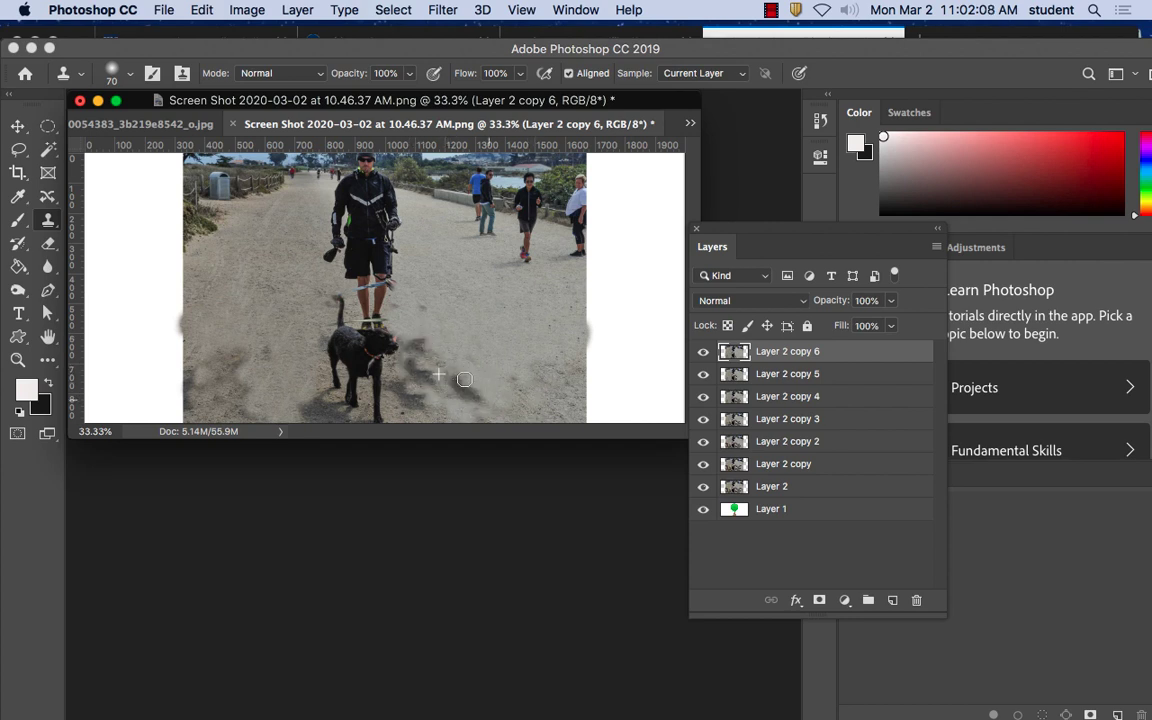
mouse_move(436, 360)
mouse_down()
mouse_move(489, 396)
mouse_move(475, 384)
mouse_up()
alt+click(434, 333)
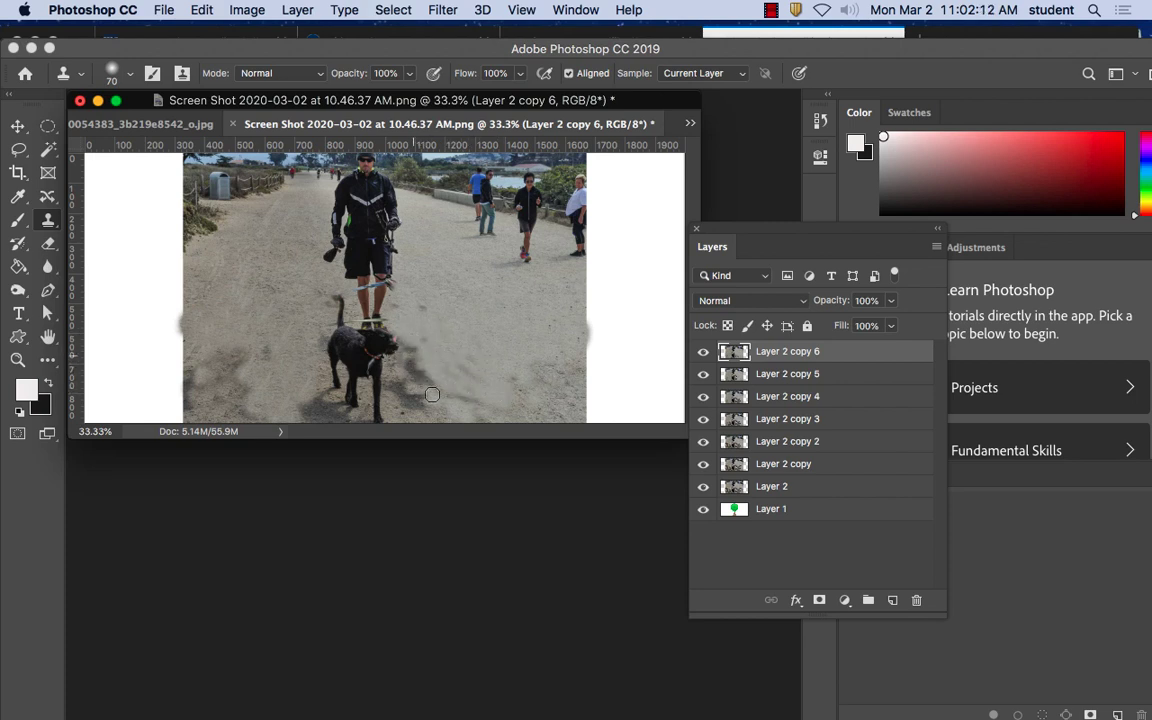
Duplicate the Layer 2 copy 6 layer, set the brush size to 97 px and clone gravel over the black dog
drag(760, 355, 892, 600)
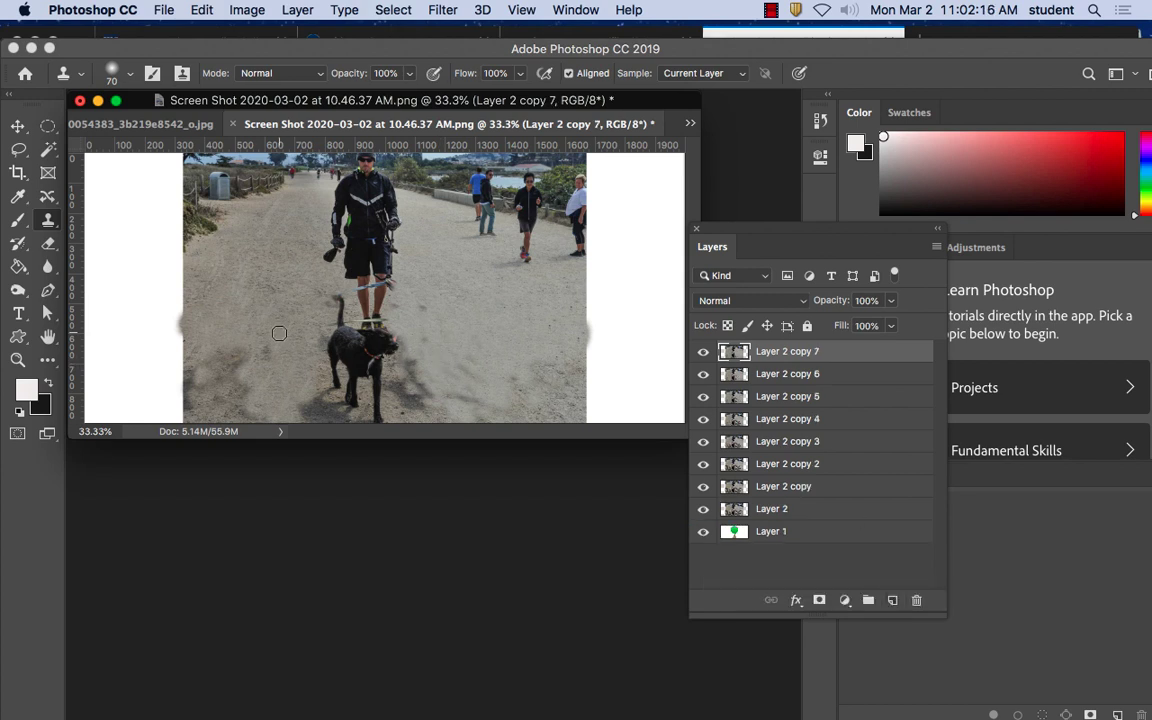
click(113, 72)
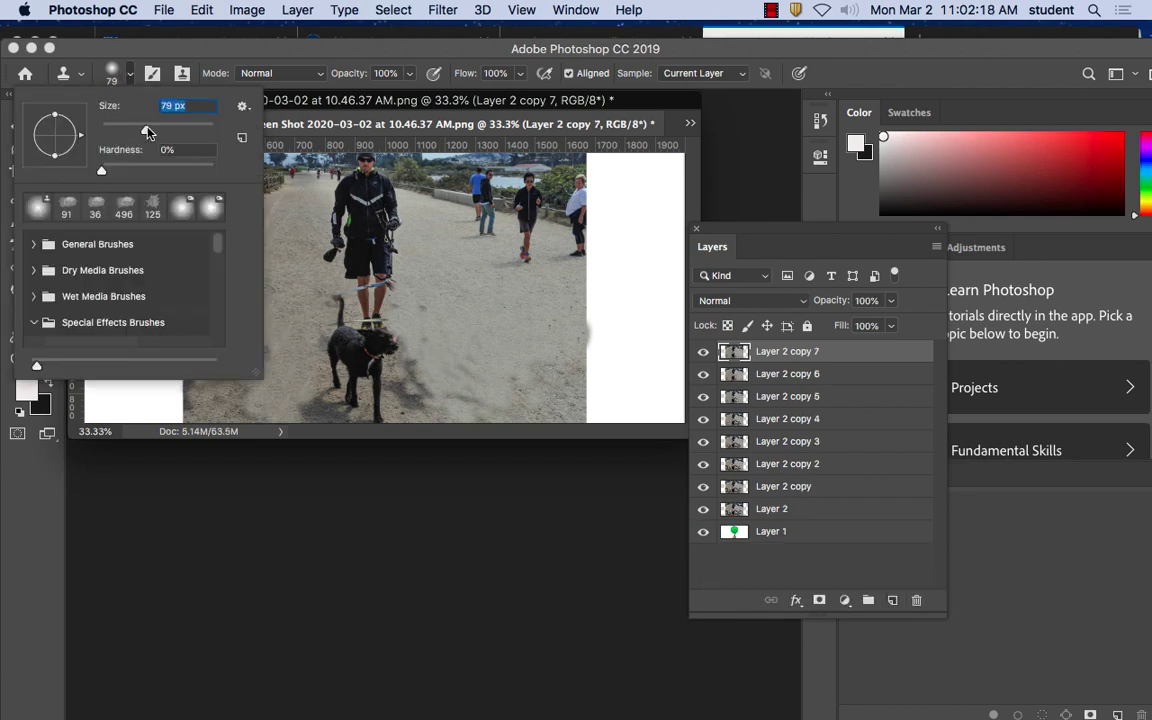
alt+click(290, 308)
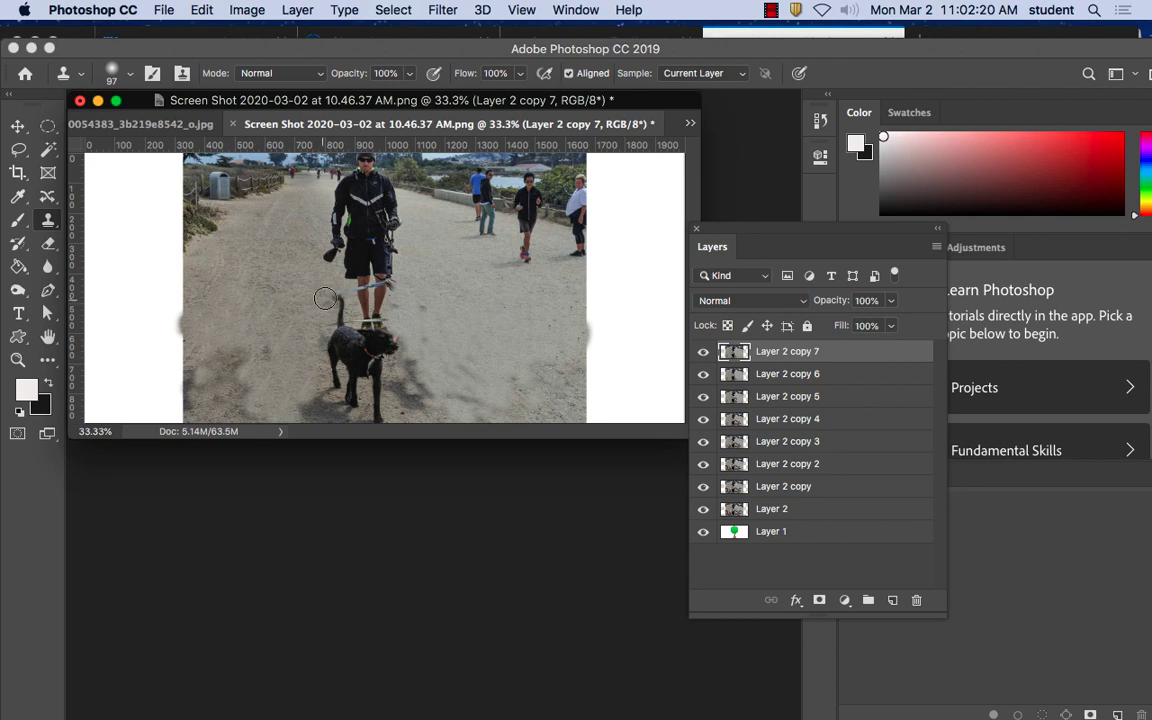
mouse_move(320, 294)
mouse_down()
mouse_move(345, 339)
mouse_move(341, 307)
mouse_move(397, 344)
mouse_move(331, 310)
mouse_move(318, 352)
mouse_move(330, 378)
mouse_move(318, 342)
mouse_move(334, 393)
mouse_move(295, 365)
mouse_move(348, 320)
mouse_move(417, 409)
mouse_move(375, 391)
mouse_move(374, 349)
mouse_up()
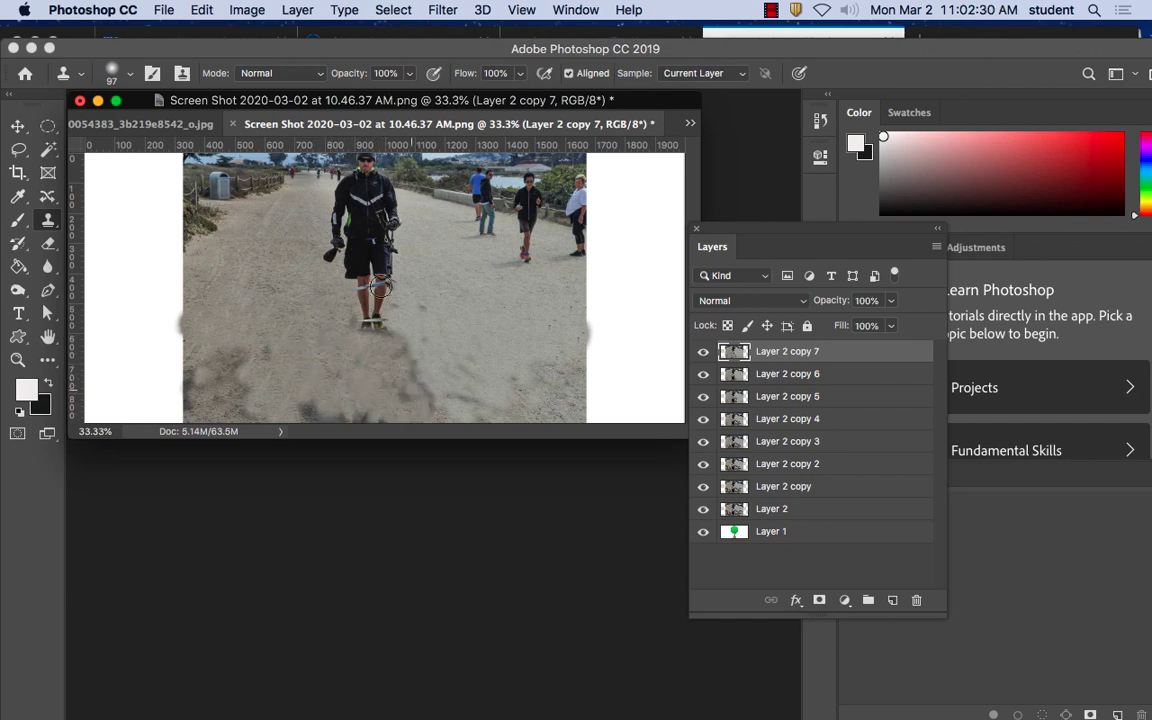
Hide all seven duplicated photo layers and show them one by one from the bottom up to review the full removal sequence
key(super+minus)
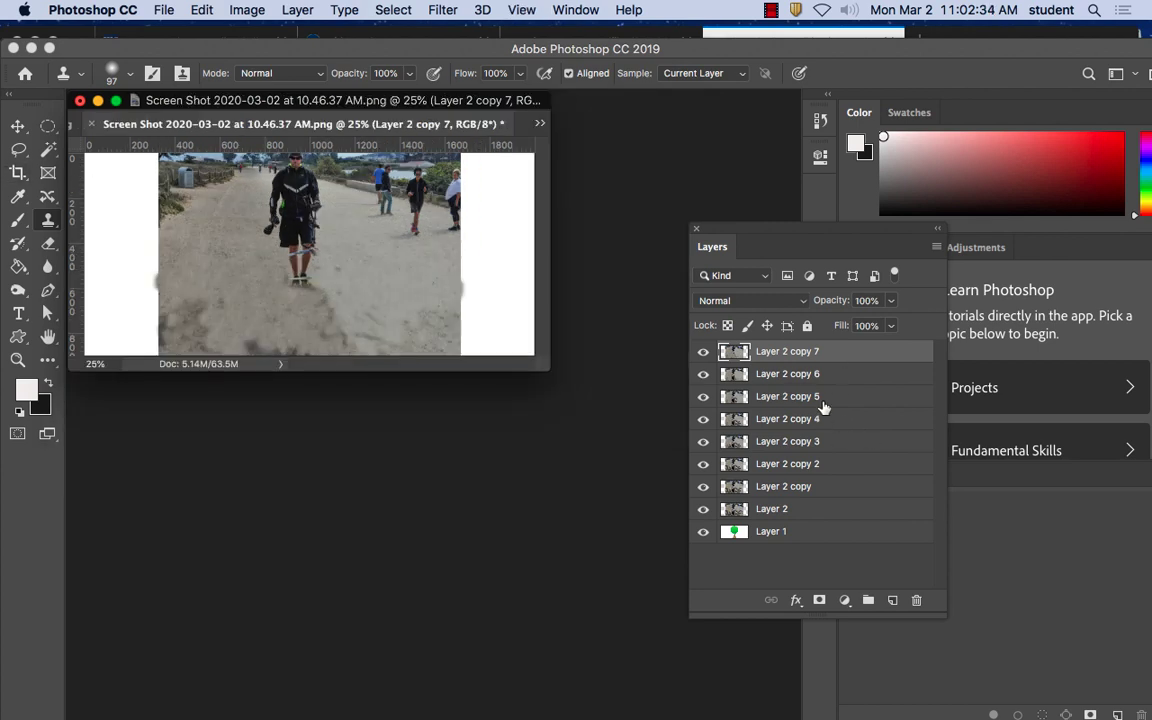
drag(702, 375, 707, 503)
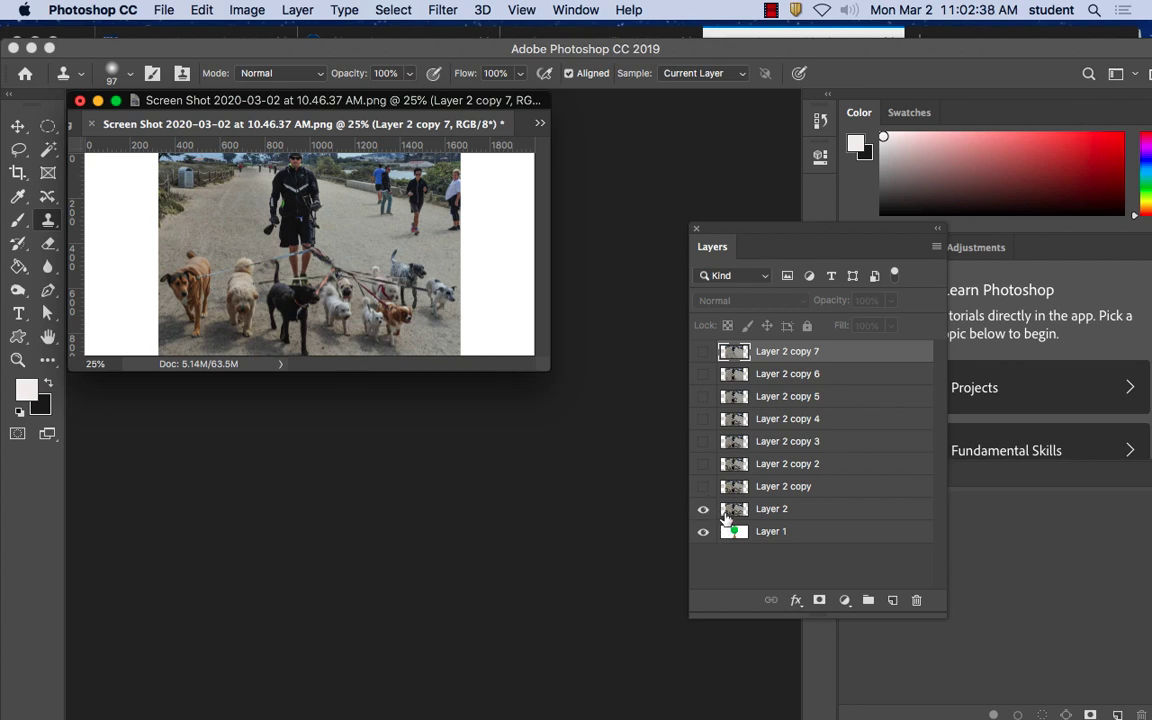
click(704, 489)
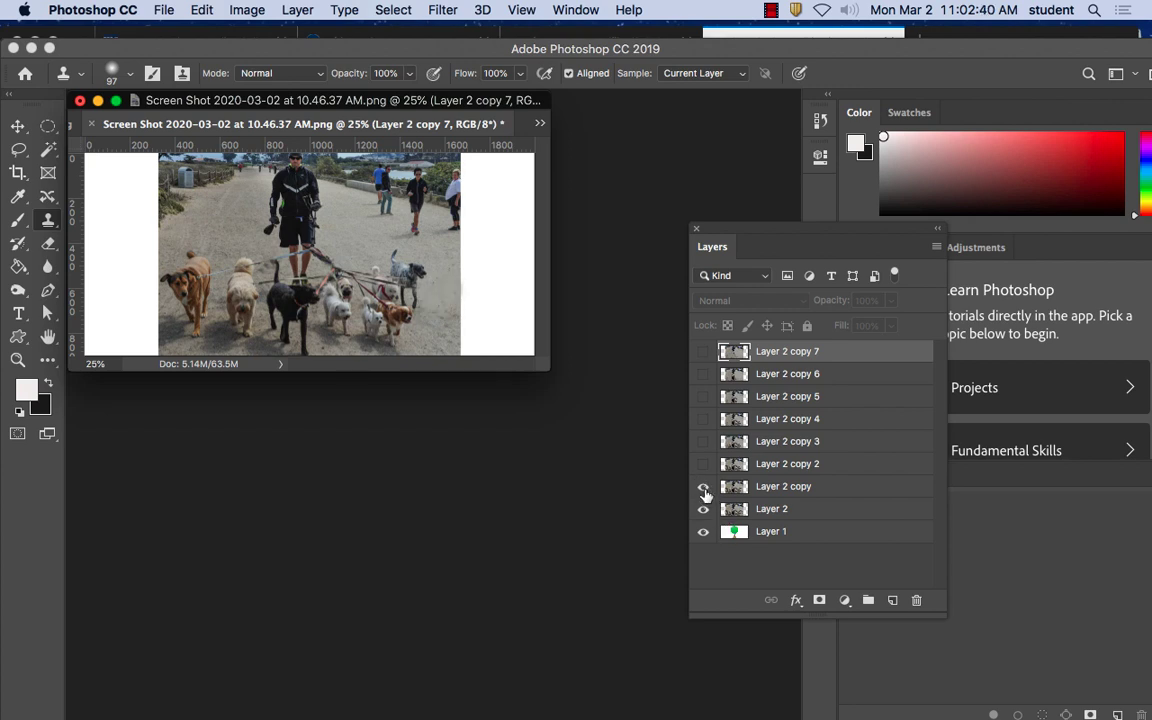
click(704, 466)
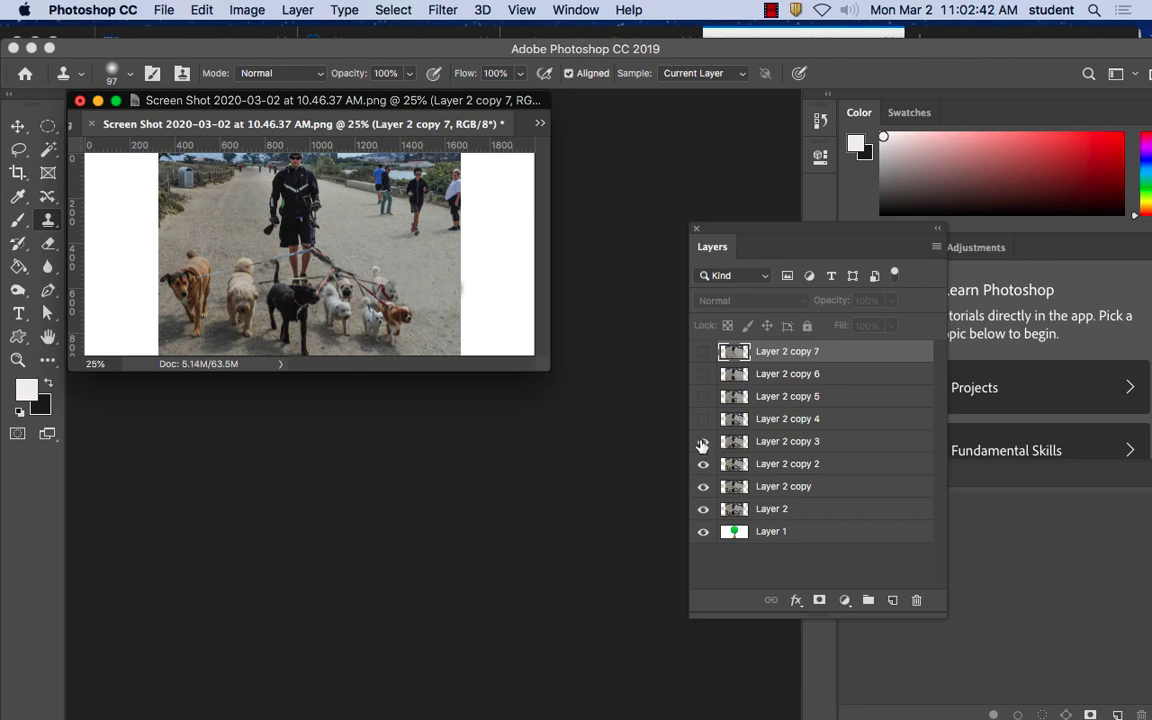
click(703, 443)
click(704, 420)
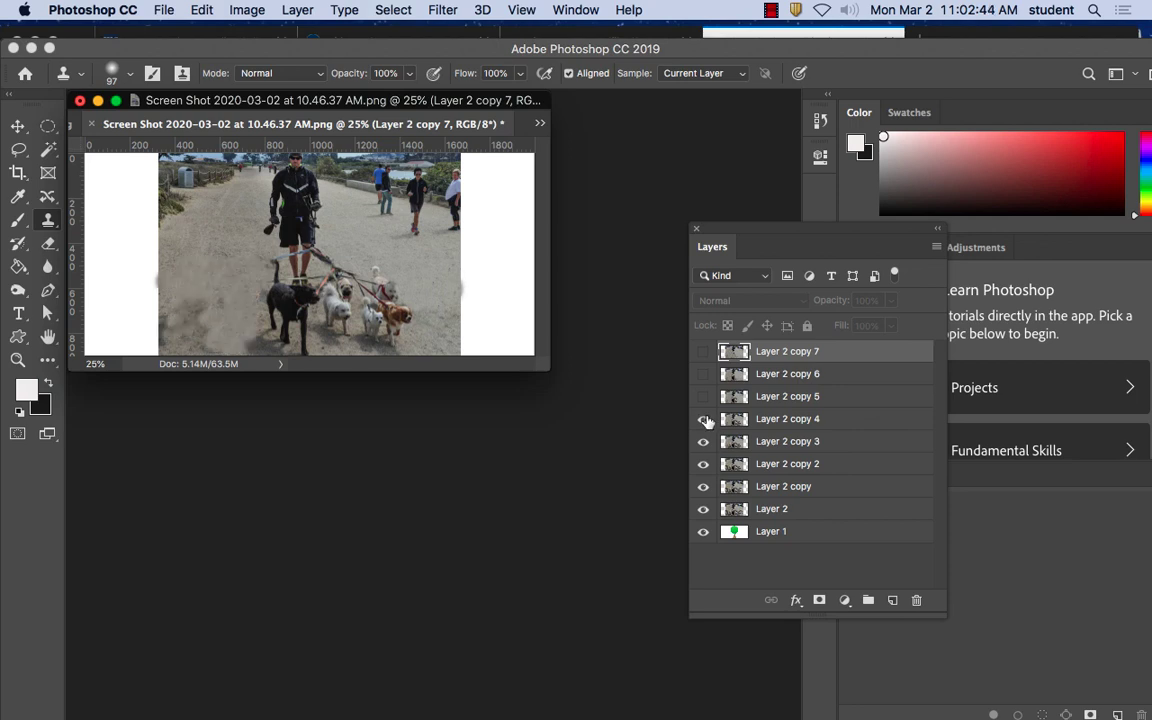
click(704, 398)
click(703, 376)
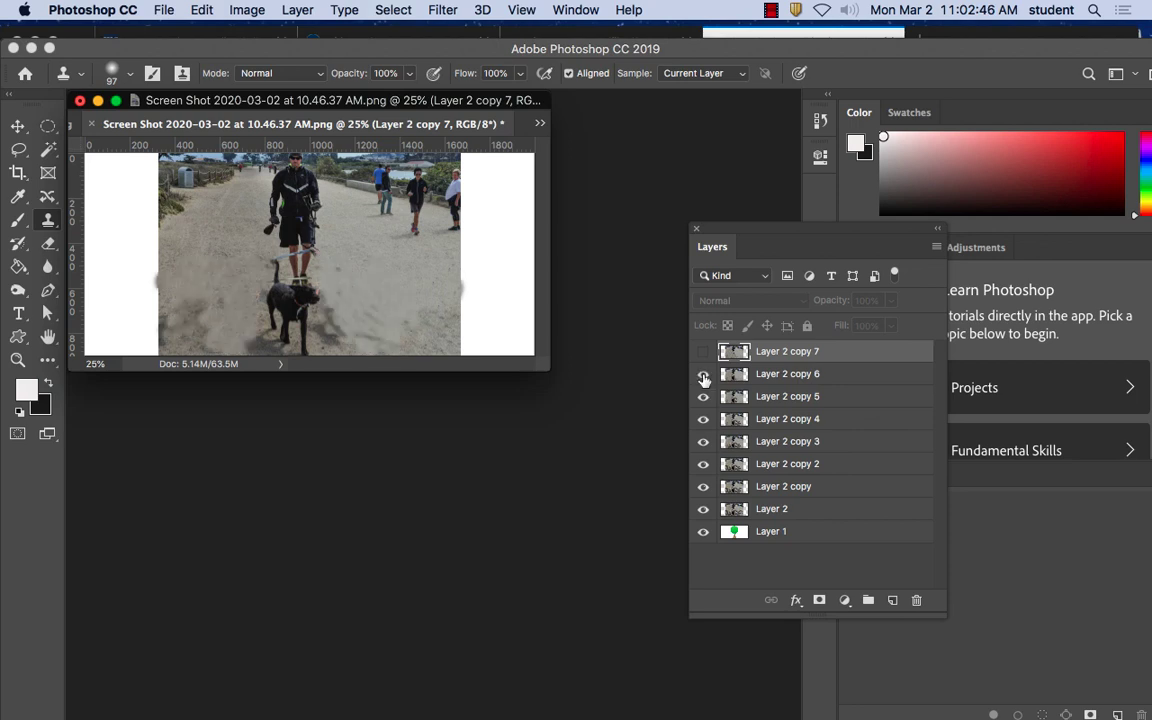
click(704, 353)
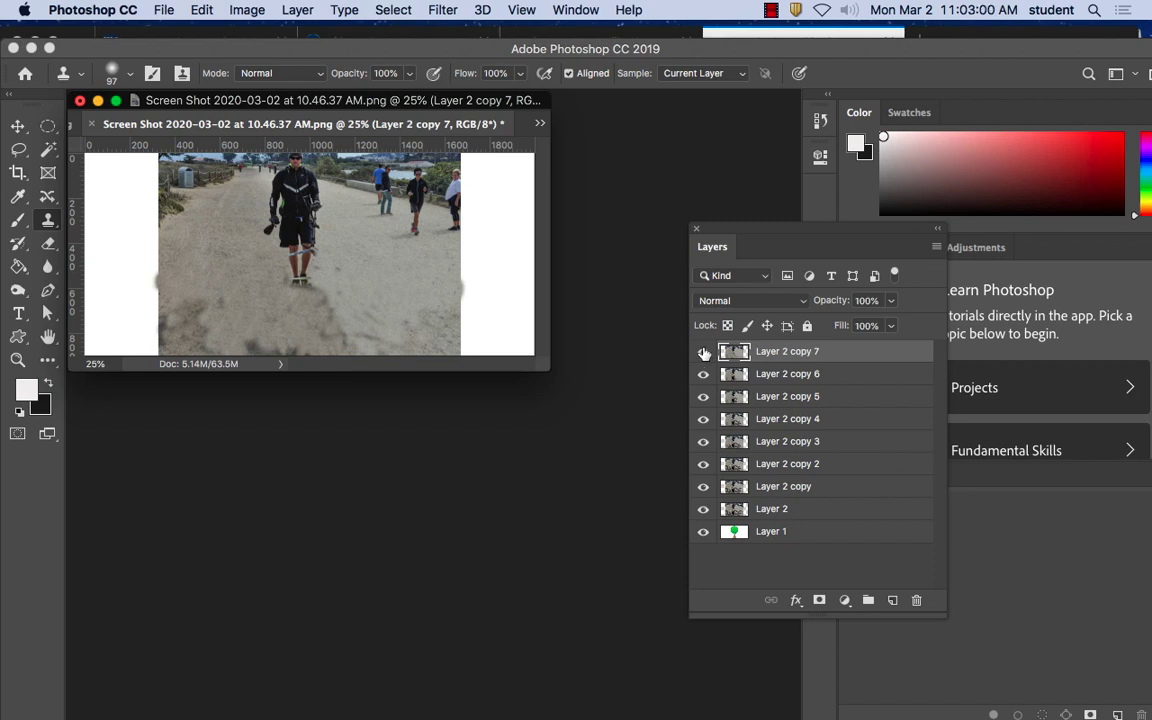
Save the dog-free image to the Desktop as a PNG named Dog 0 with the large file size option
click(164, 10)
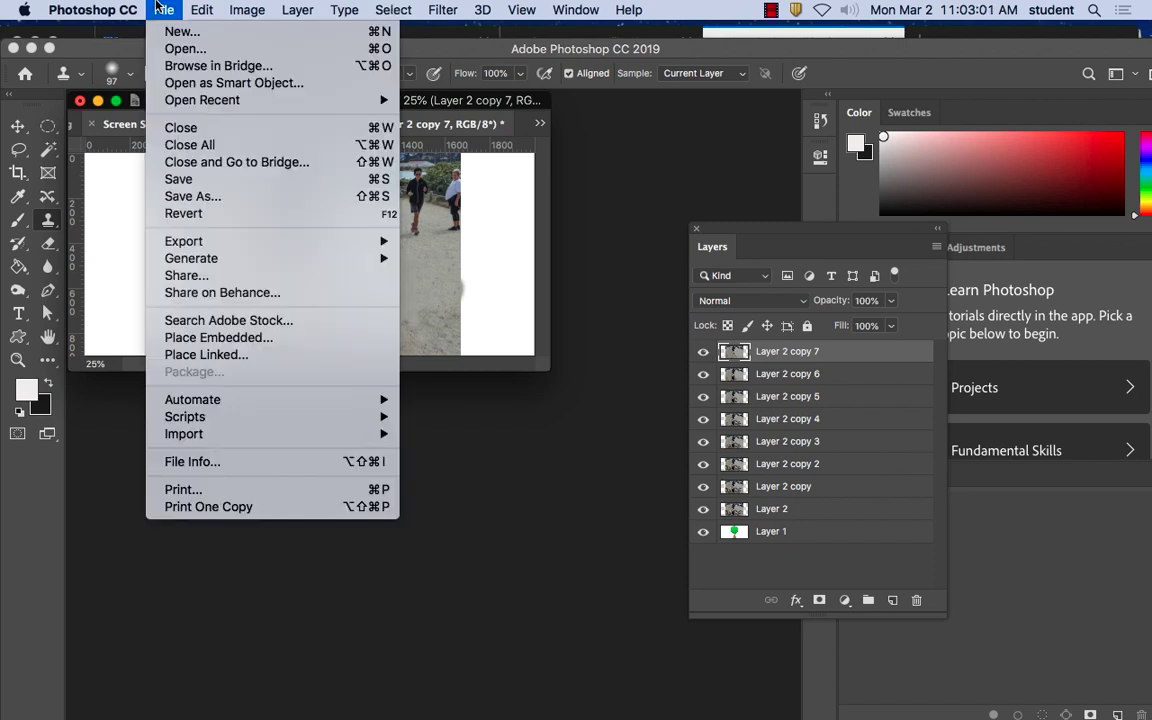
click(187, 196)
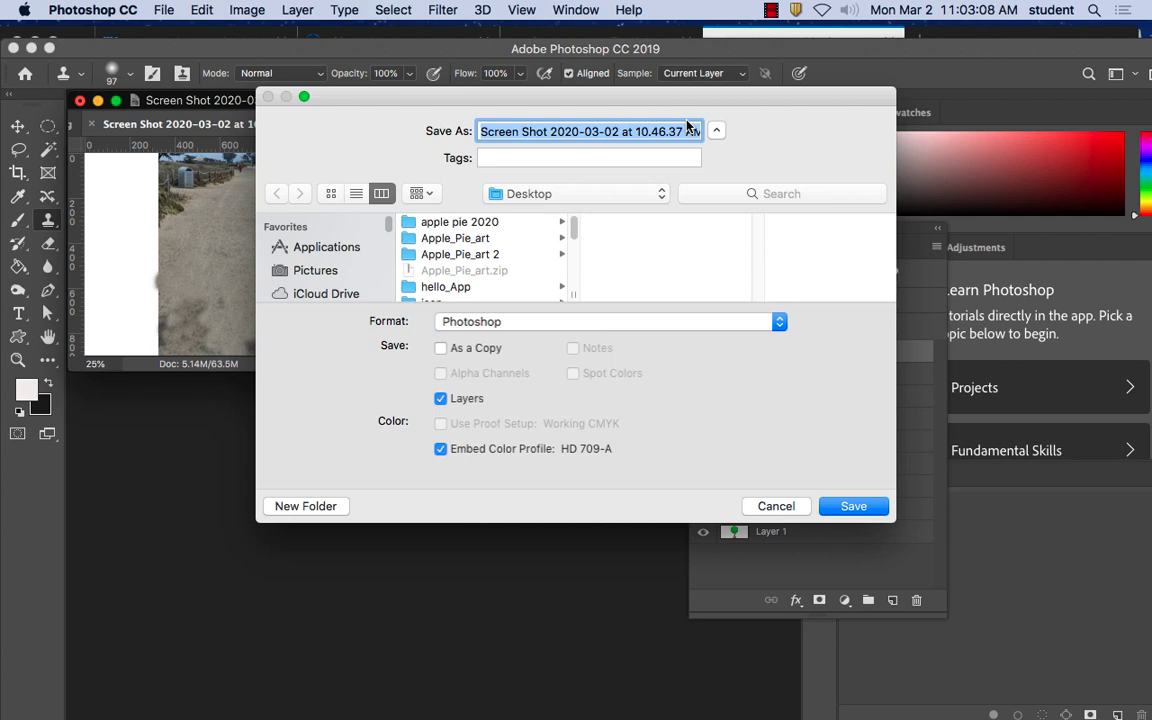
text(Dog )
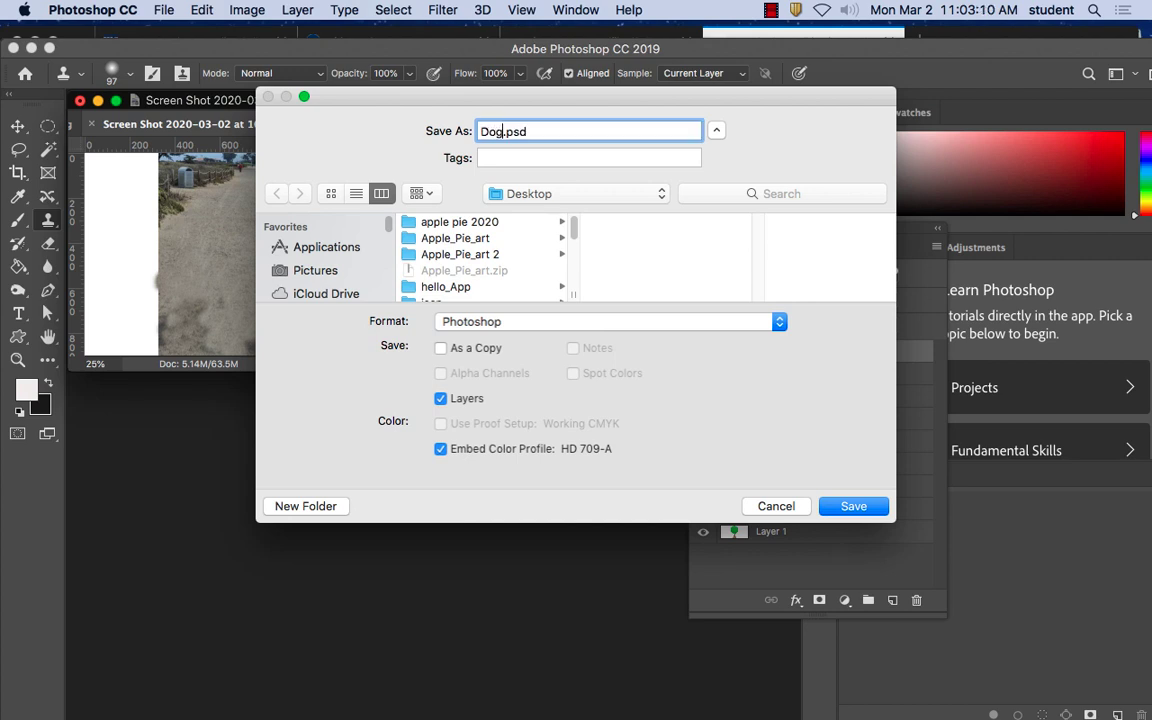
text(0)
click(575, 322)
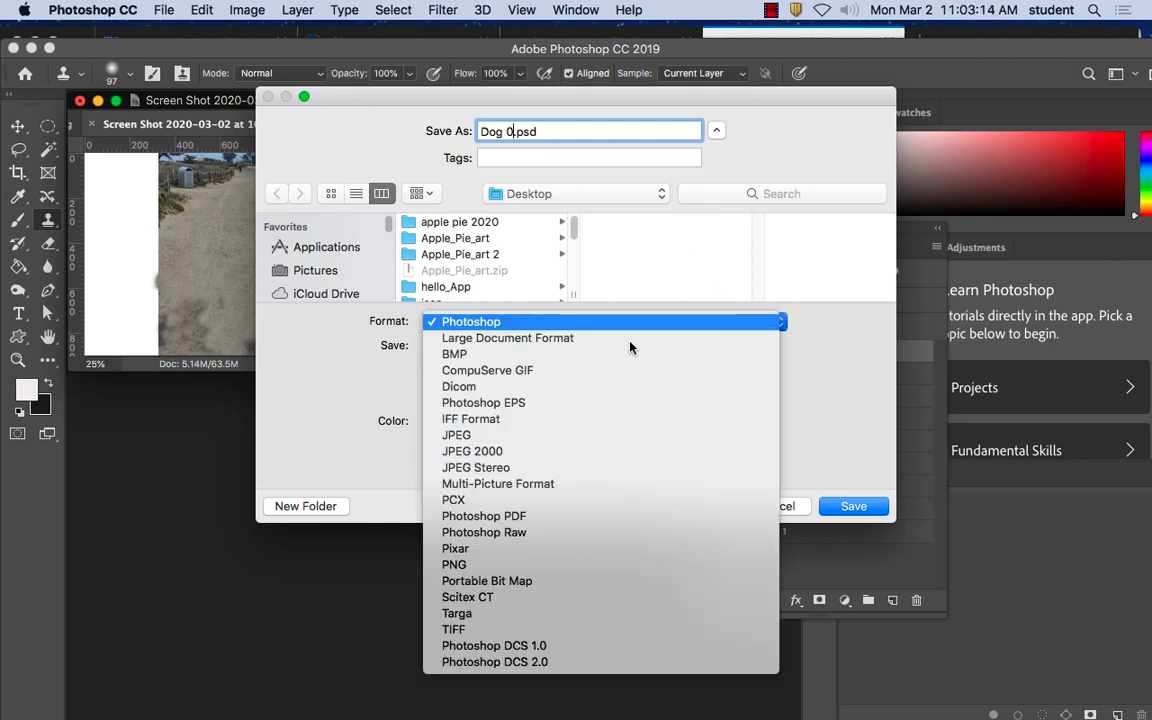
click(540, 565)
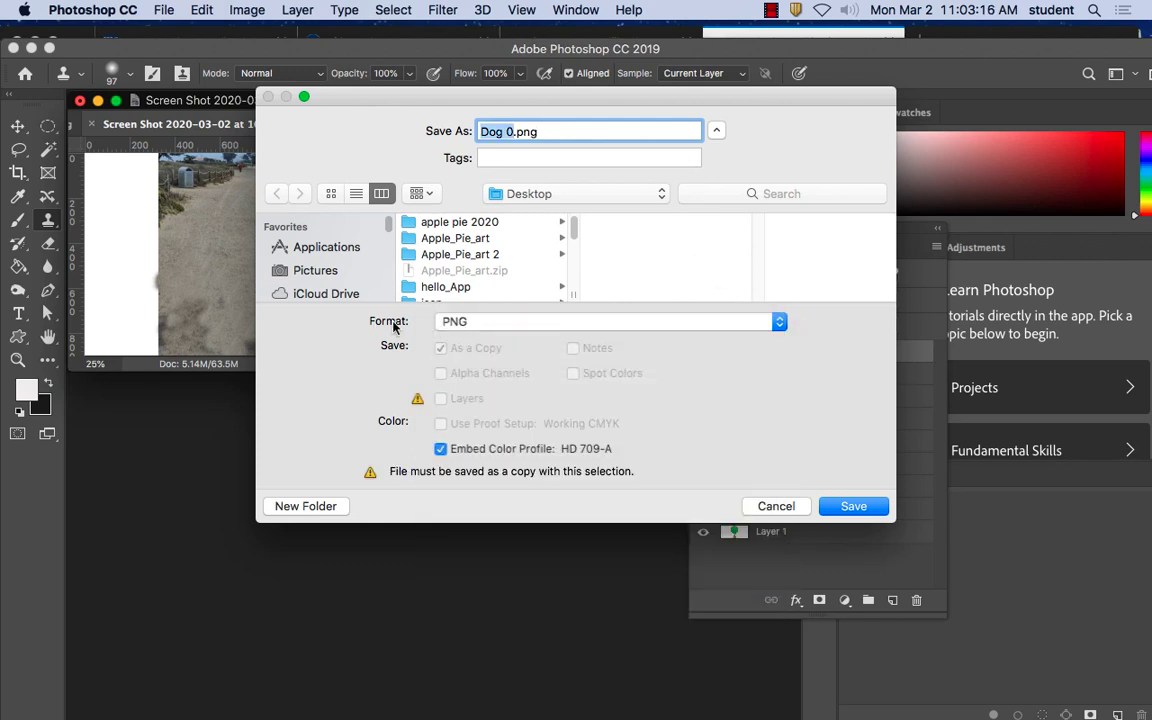
click(852, 505)
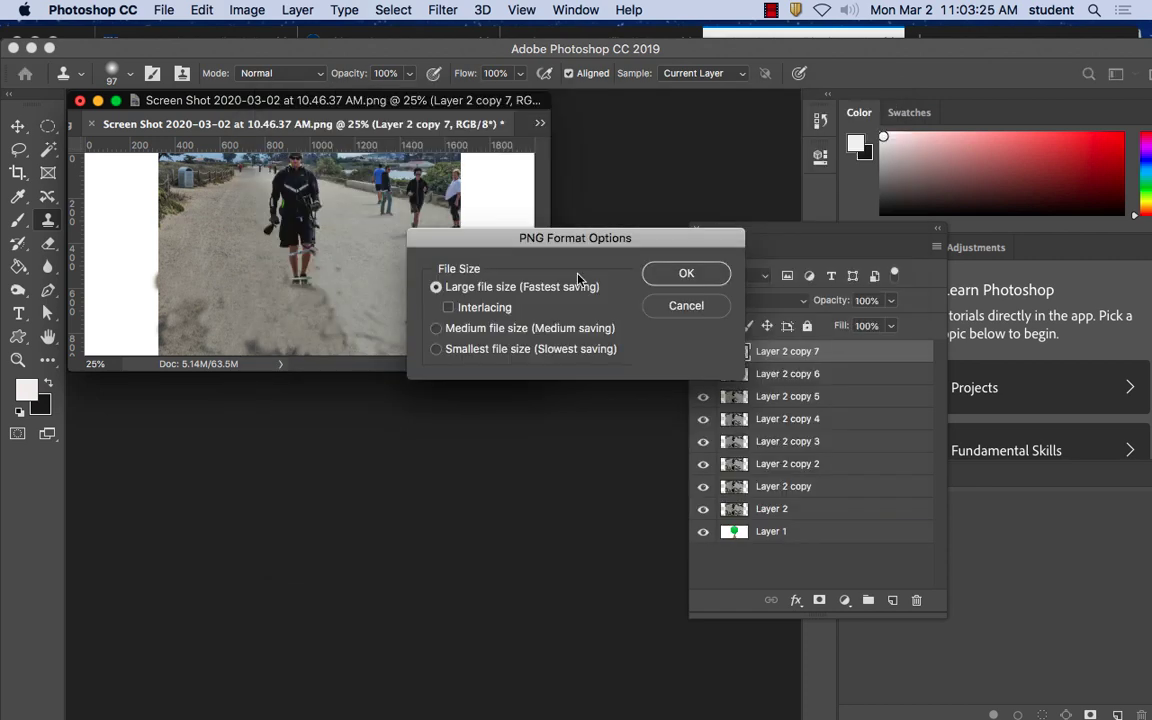
click(690, 274)
Hide the Layer 2 copy 7 layer and save the one-dog image to the Desktop as a PNG named Dog 1
click(703, 351)
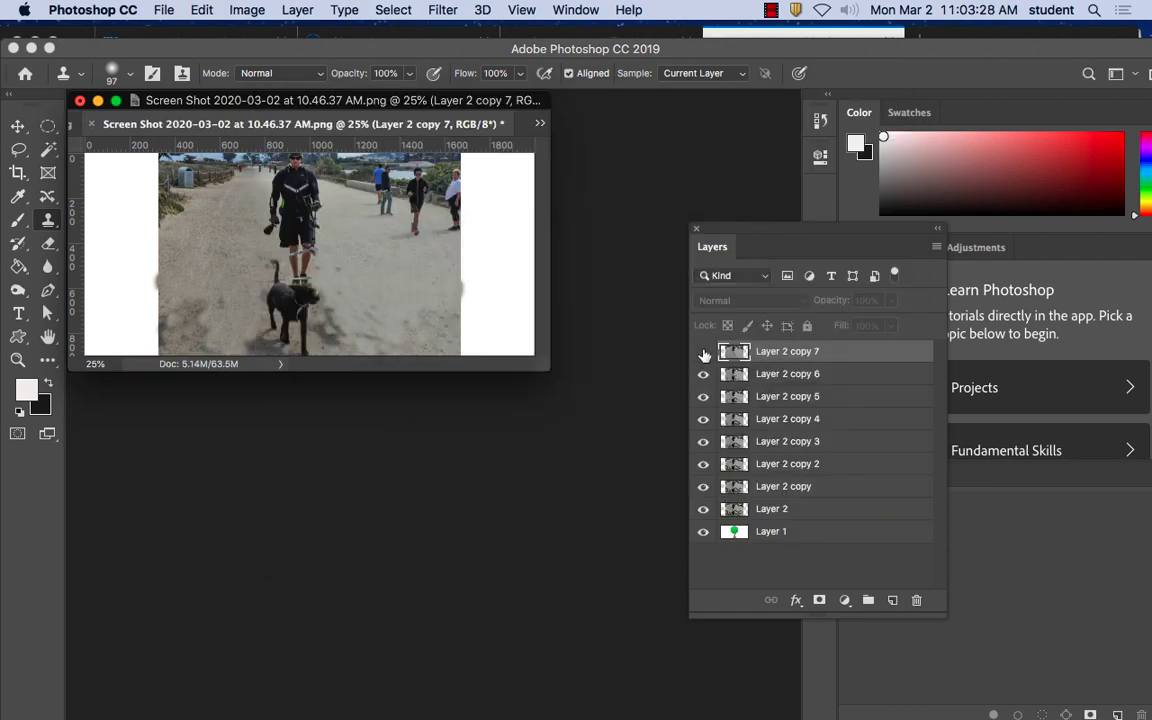
click(163, 10)
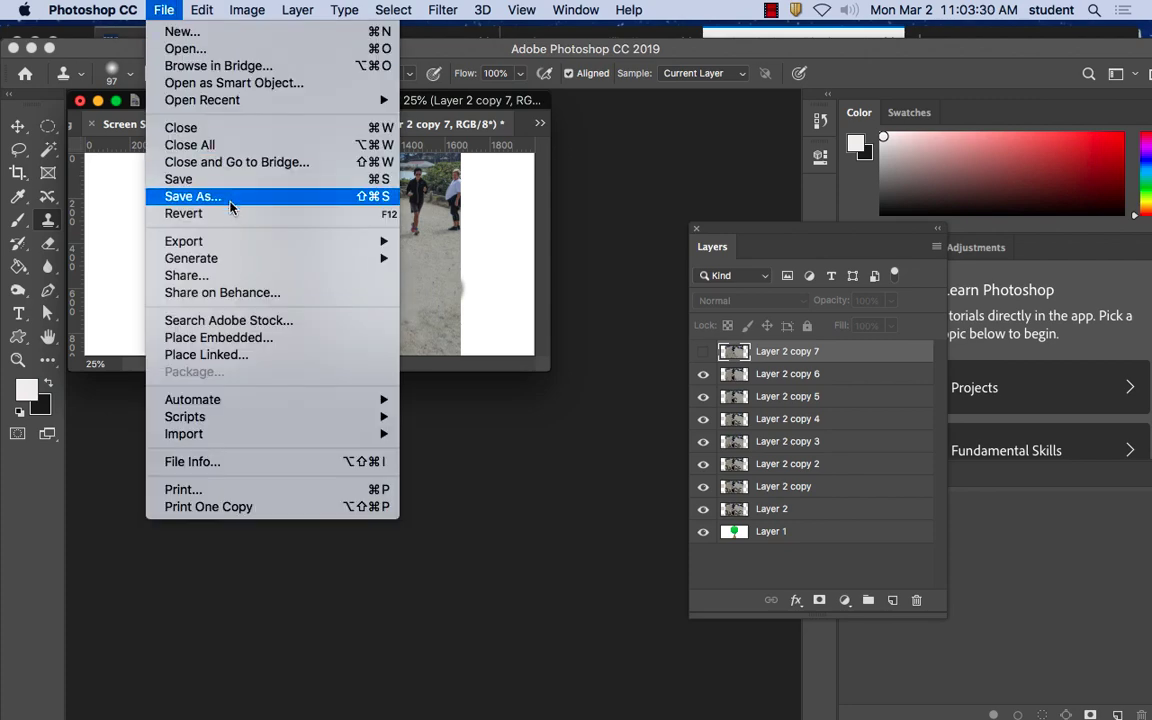
click(229, 197)
click(527, 321)
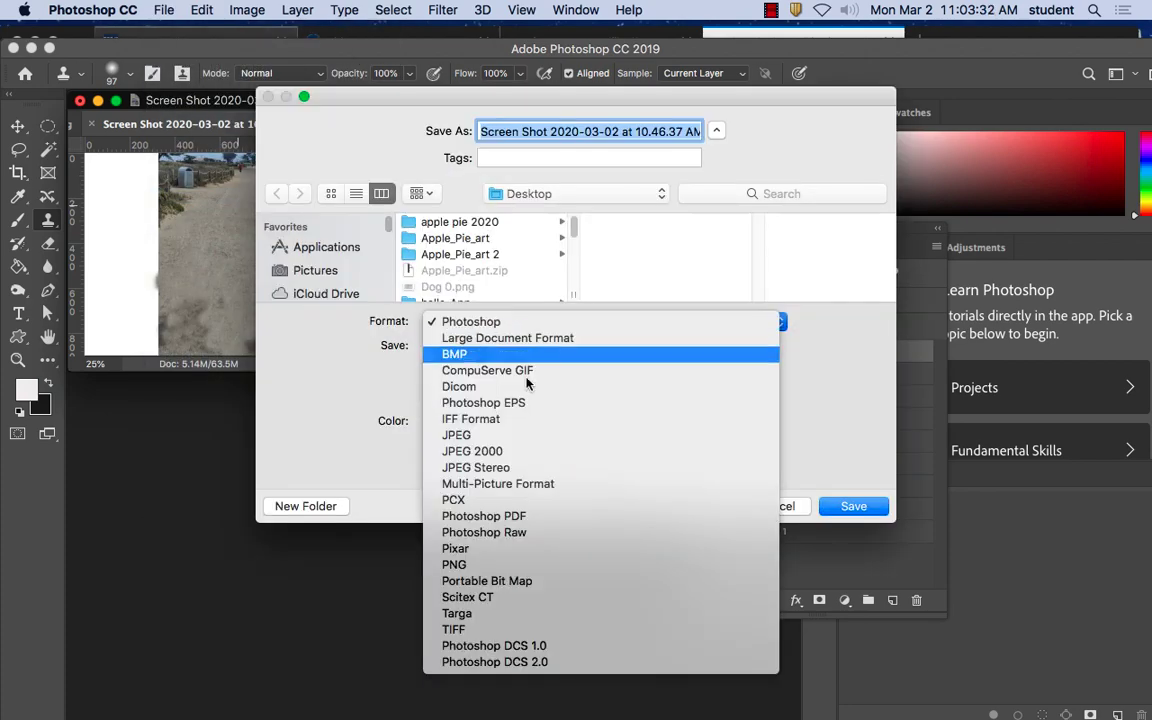
click(505, 564)
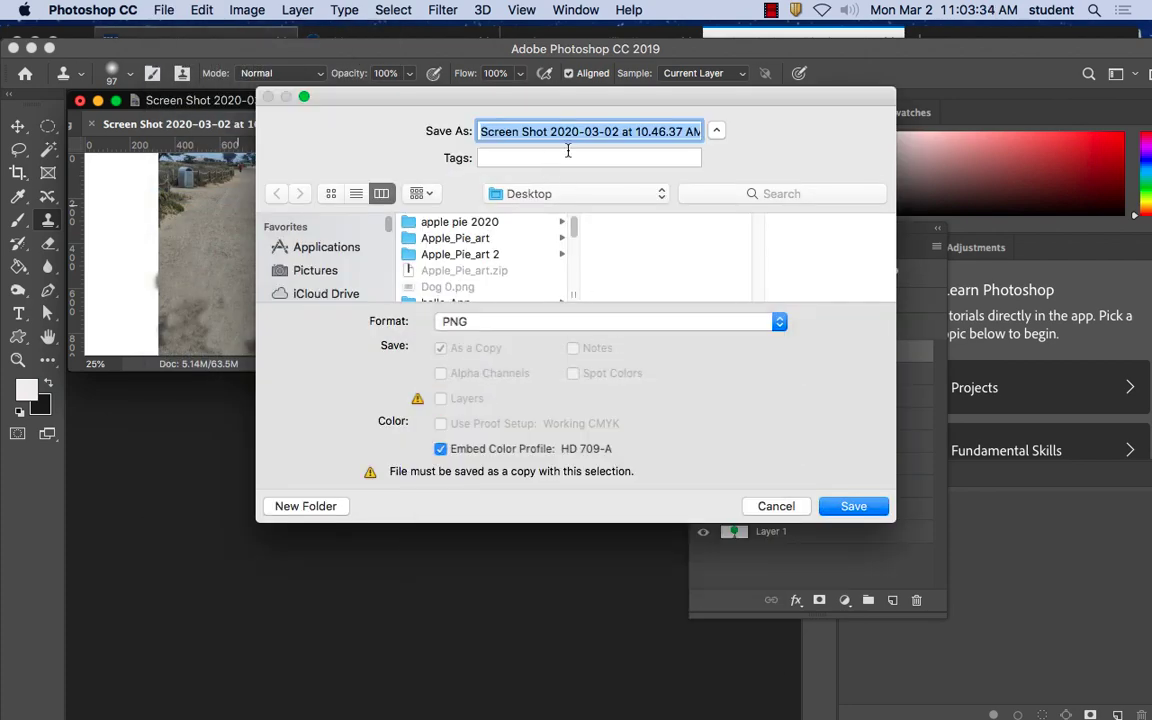
text(dog)
key(BackSpace)
key(BackSpace)
key(BackSpace)
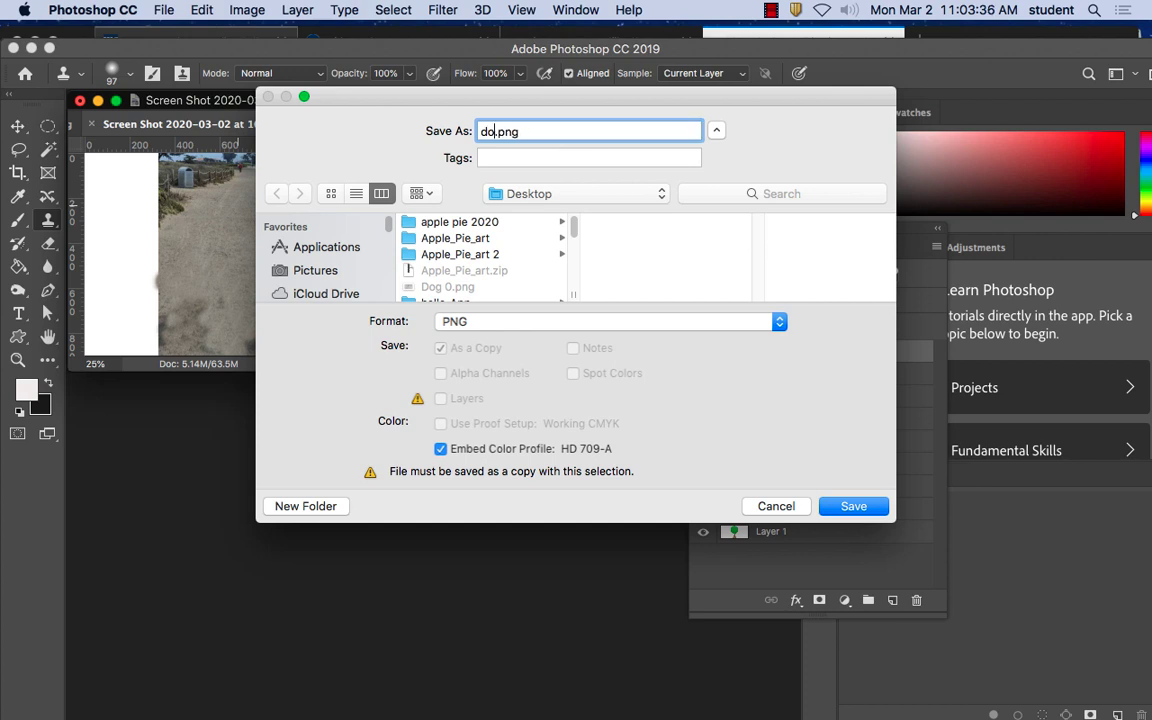
text(Dog 1)
click(870, 506)
click(684, 273)
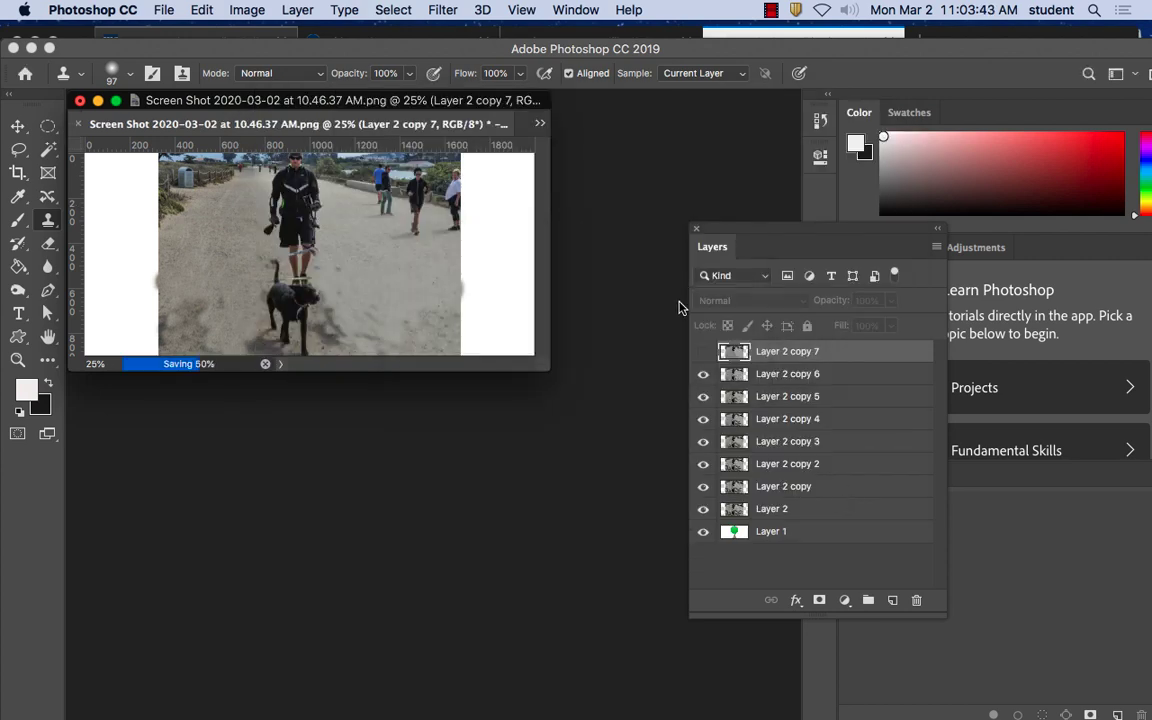
Hide the Layer 2 copy 6 layer and save the image to the Desktop as a PNG named Dog 2 with the large file size option
click(703, 376)
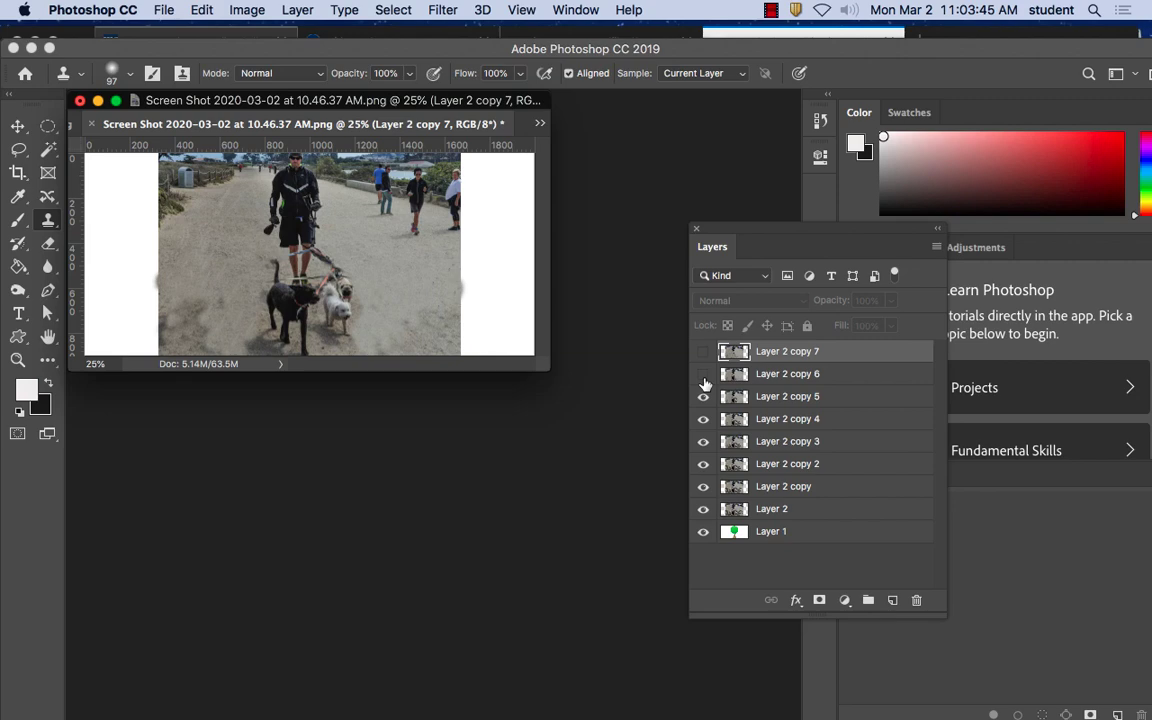
click(162, 9)
click(192, 196)
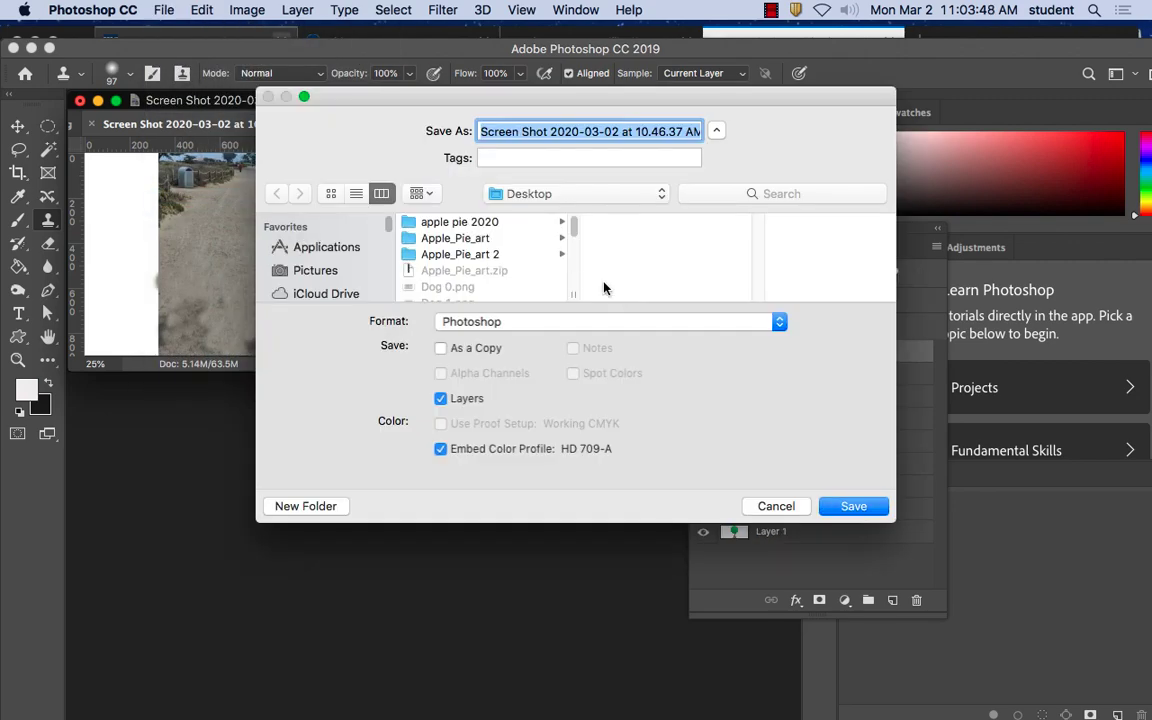
drag(574, 226, 572, 236)
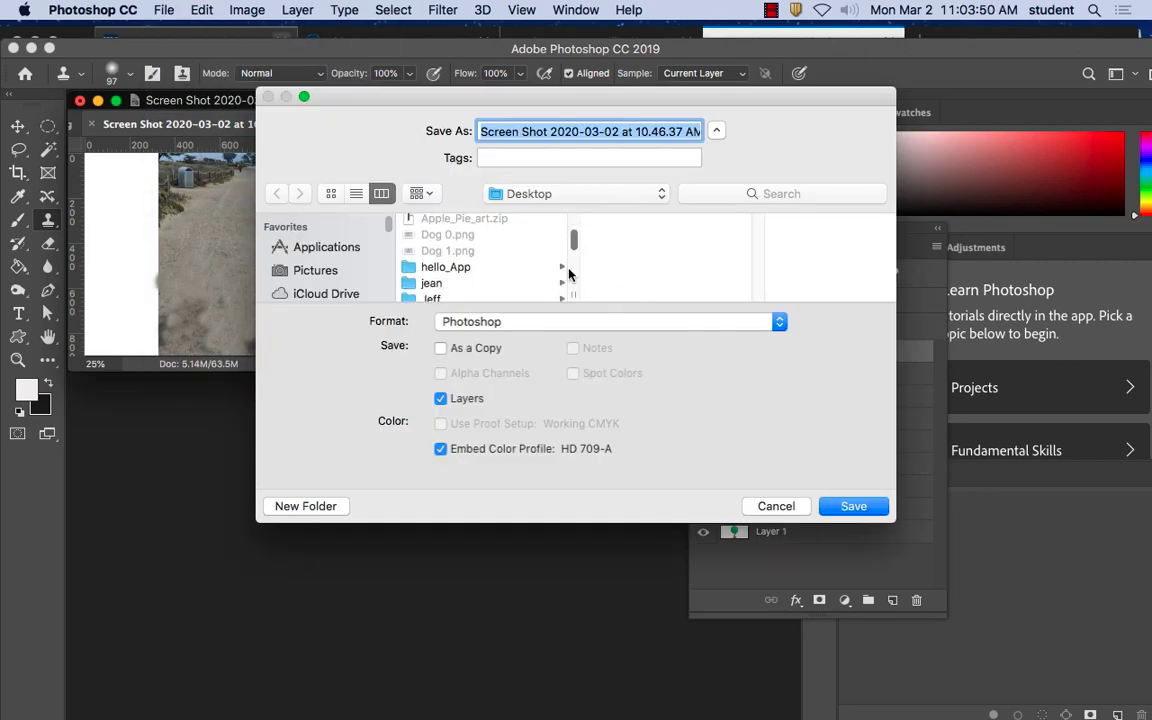
click(555, 322)
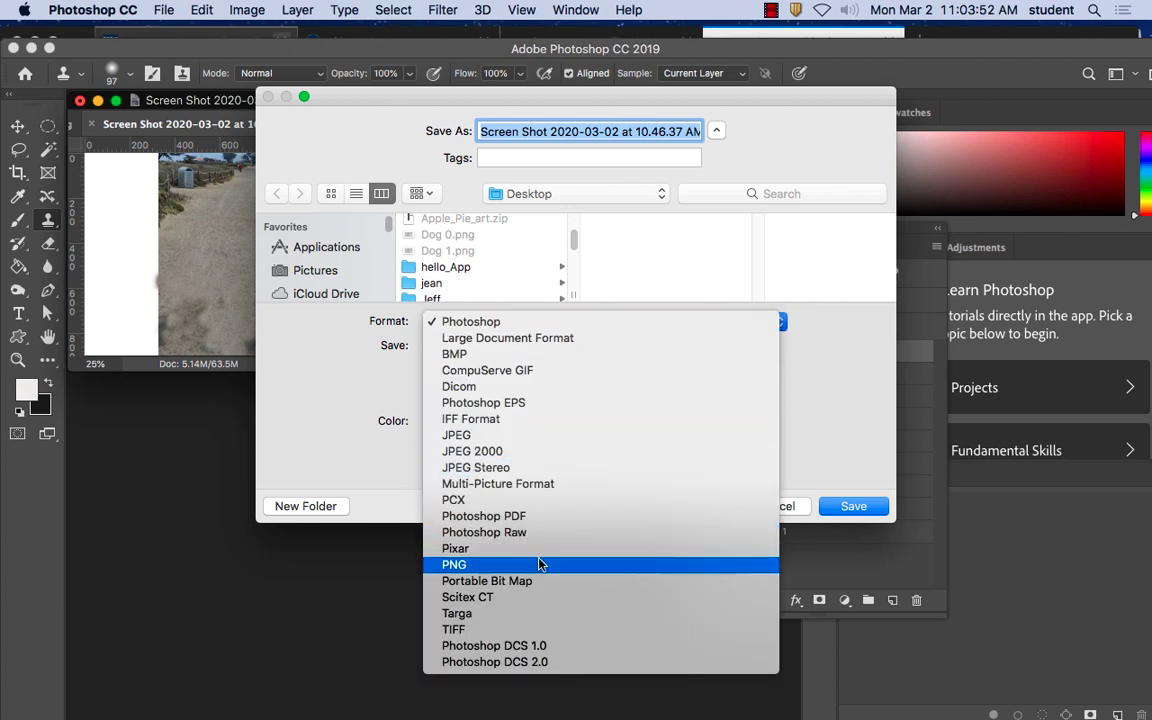
scroll(516, 365, down, 1)
click(454, 553)
click(440, 250)
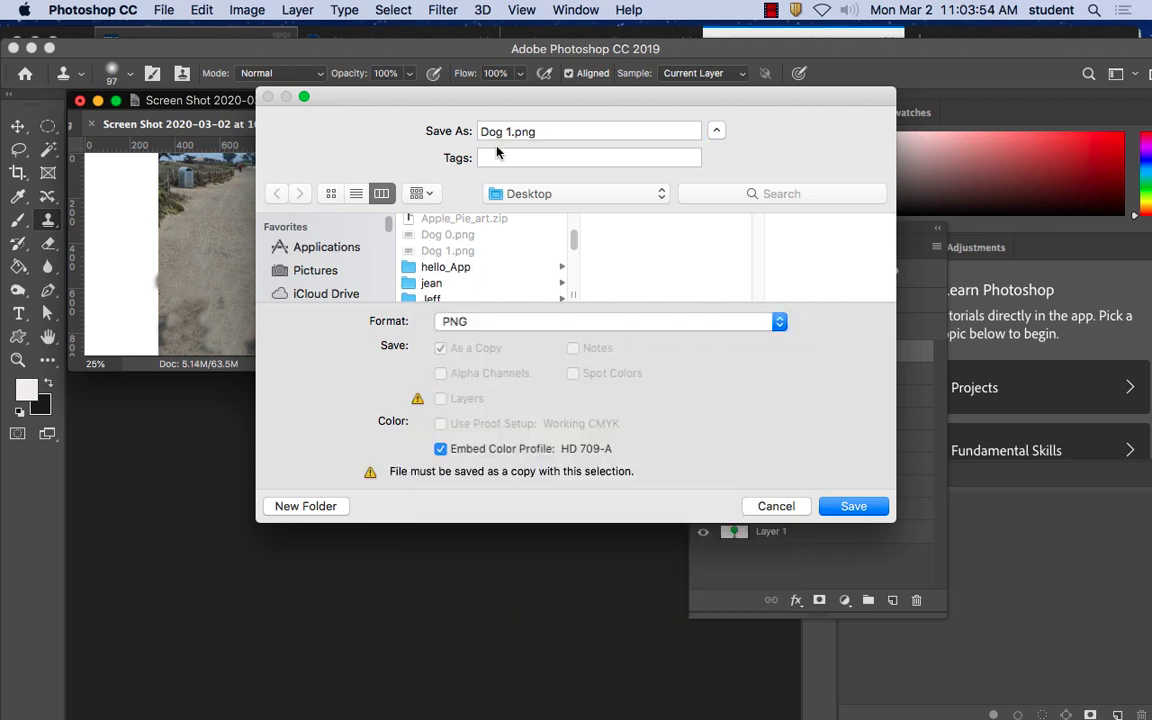
click(509, 131)
double_click(509, 131)
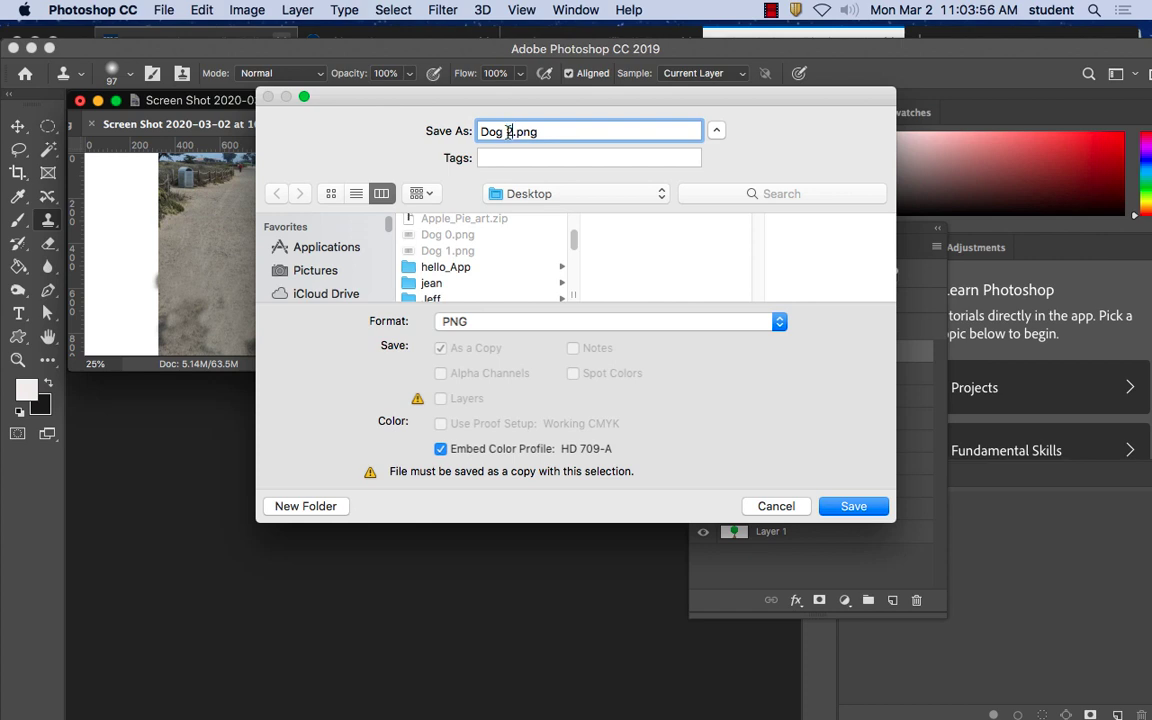
text(2)
click(853, 506)
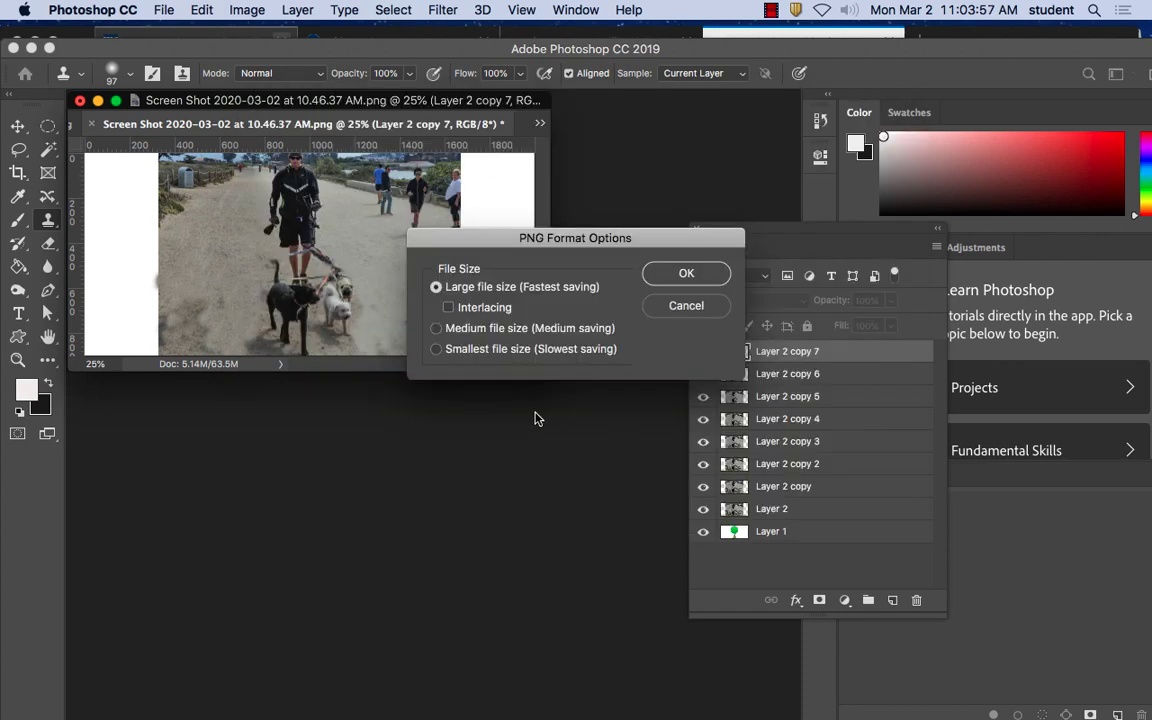
click(685, 273)
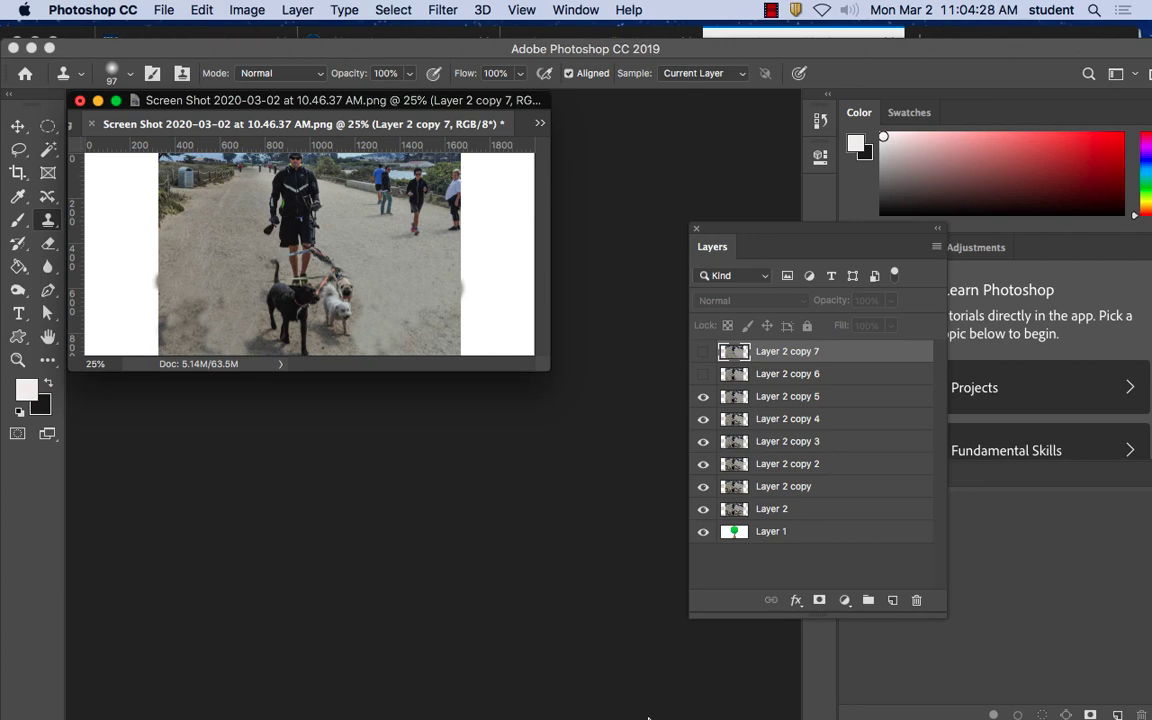
Switch to Firefox and search Flickr for flowers
mouse_move(640, 705)
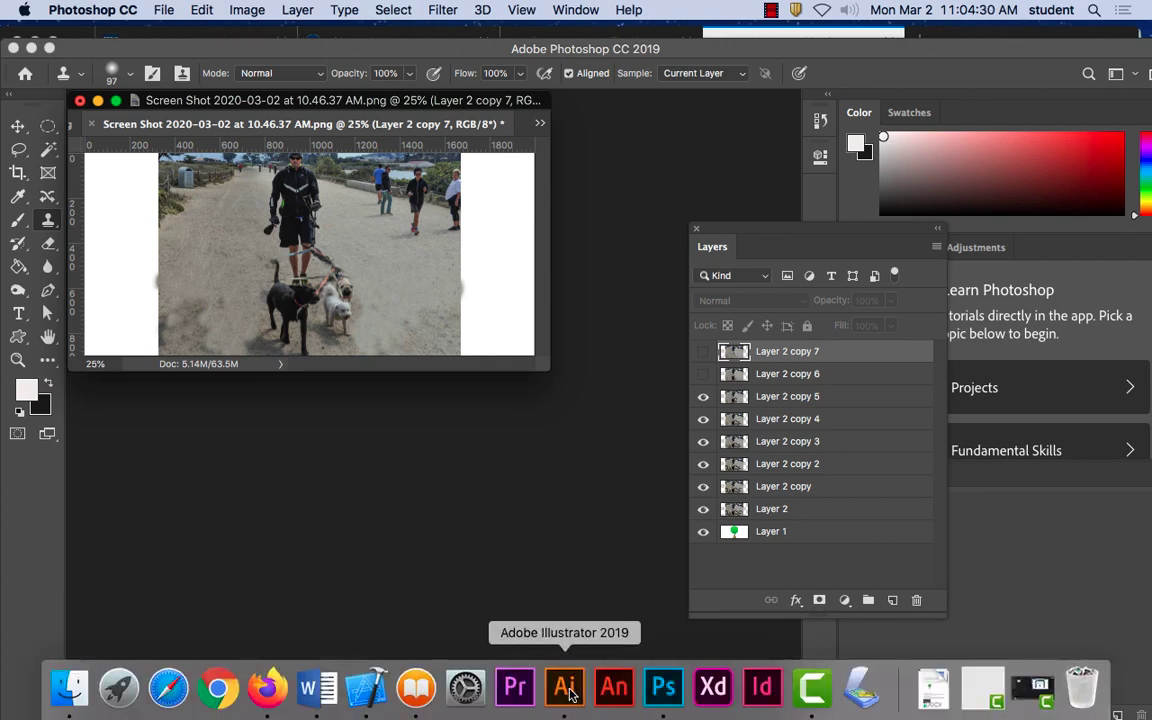
click(268, 688)
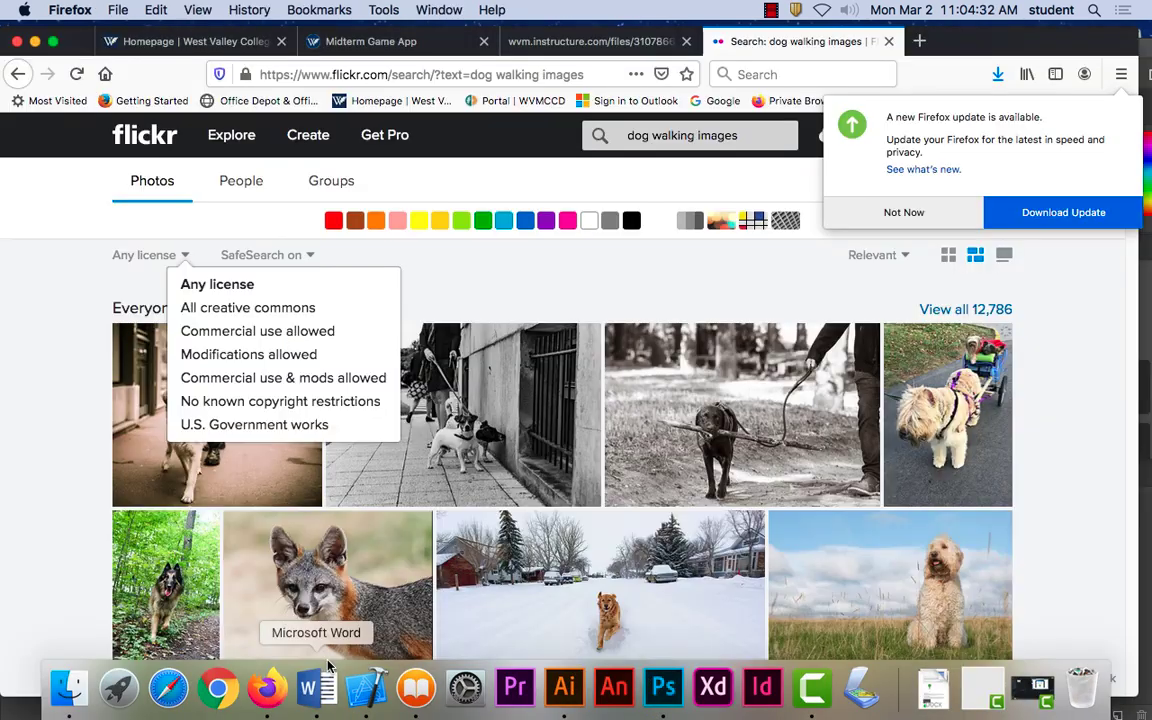
click(677, 132)
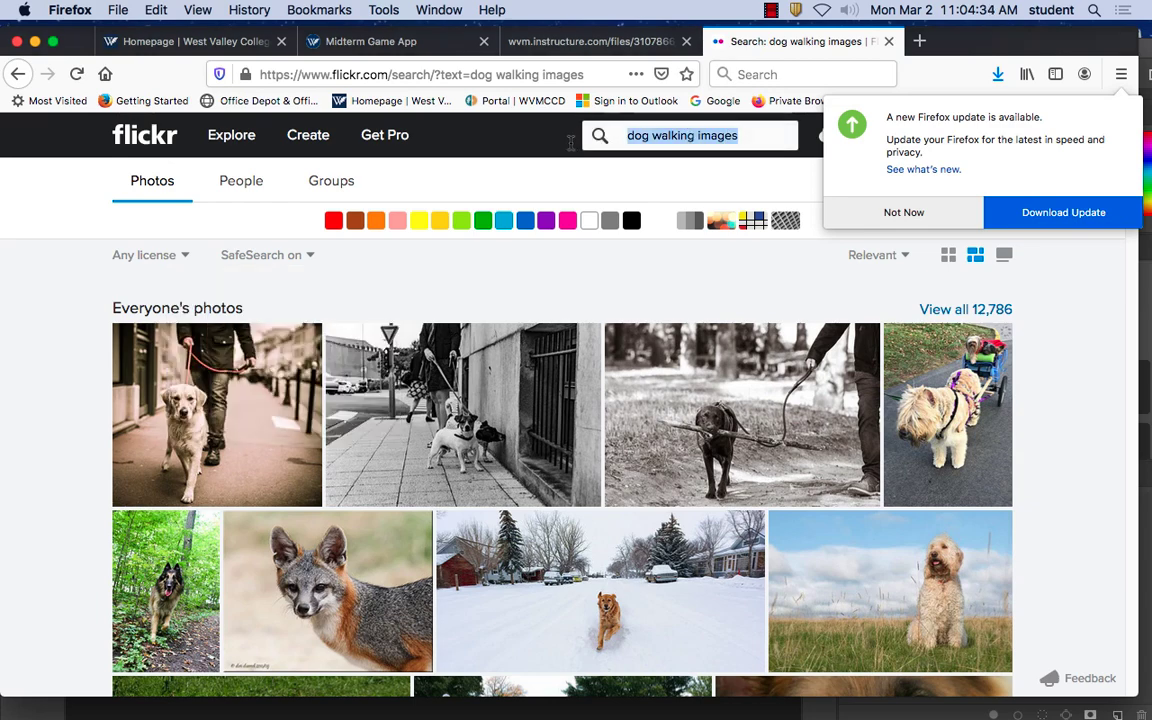
text(flowers)
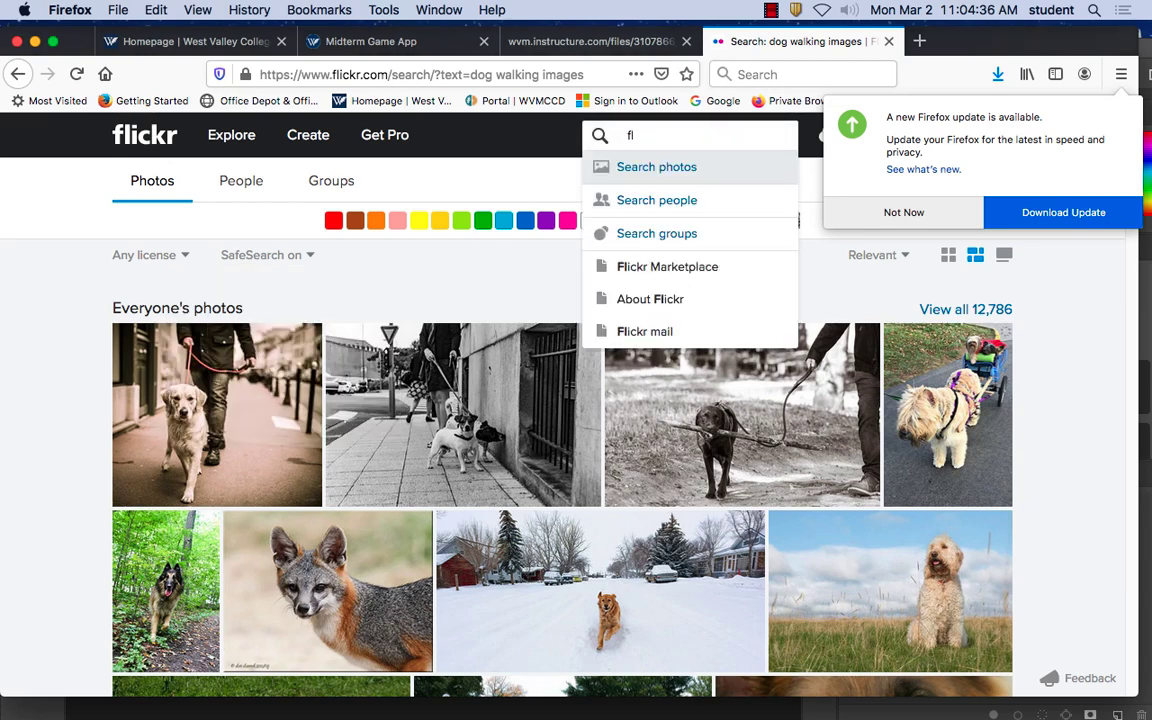
key(Return)
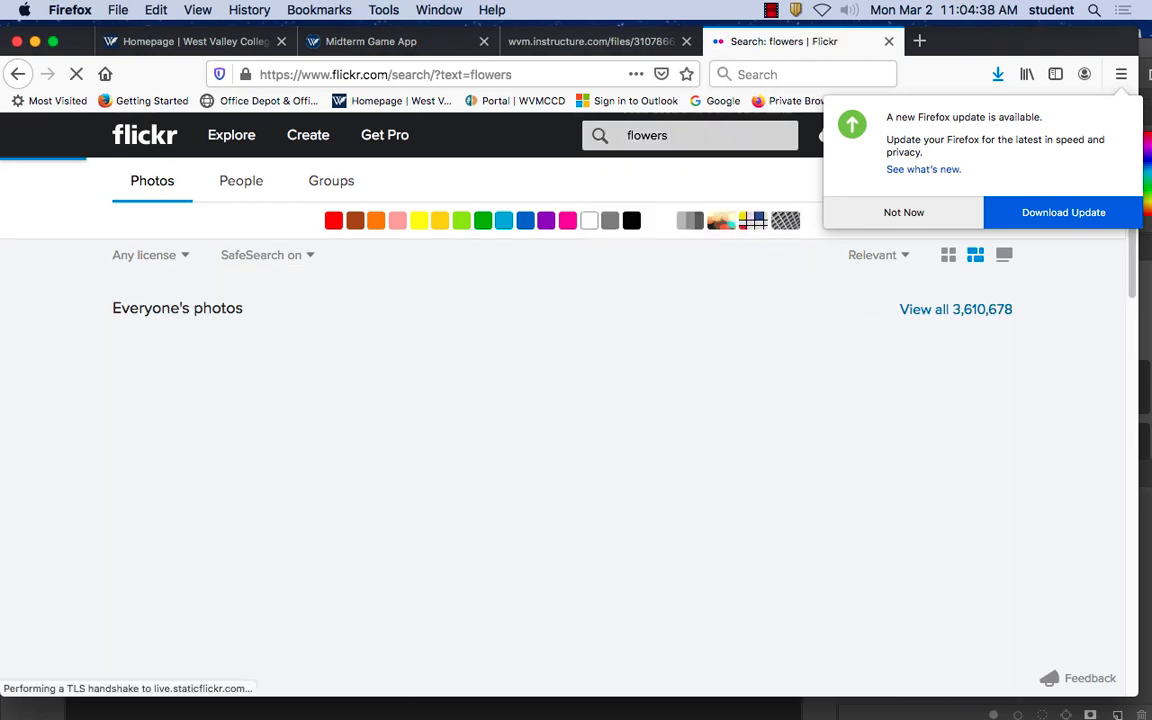
Browse the flower search results and open the photo of a pink lotus with a large green leaf on a white background
scroll(571, 598, down, 15)
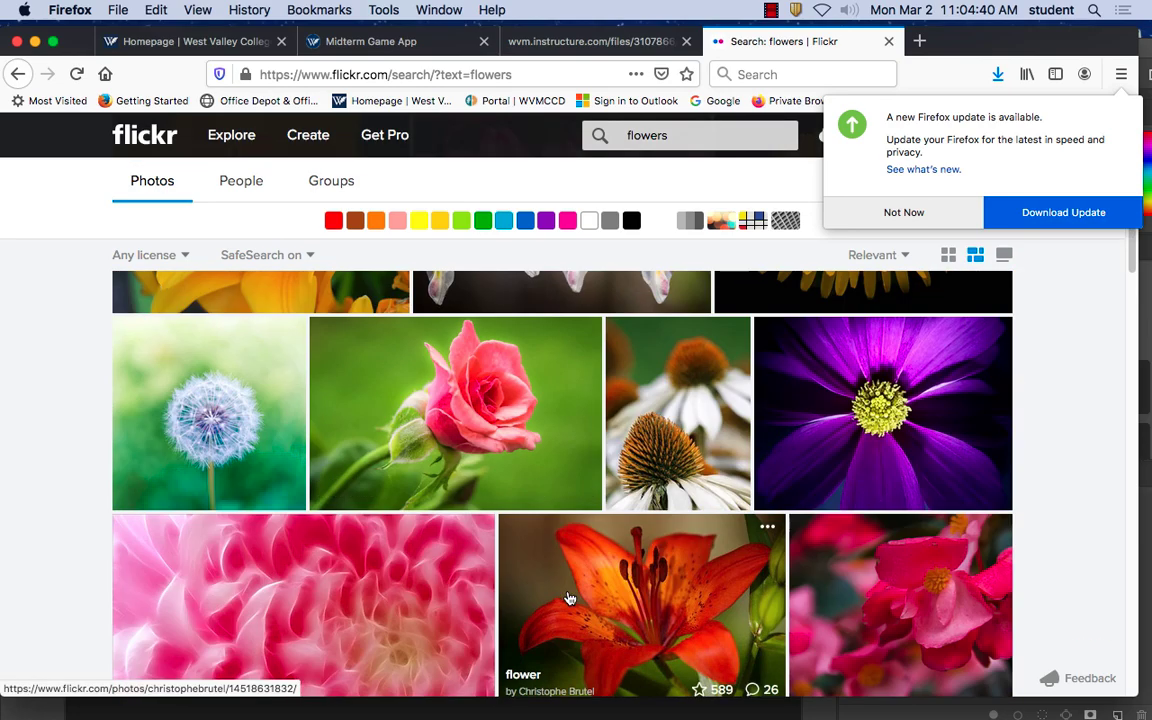
scroll(568, 598, down, 15)
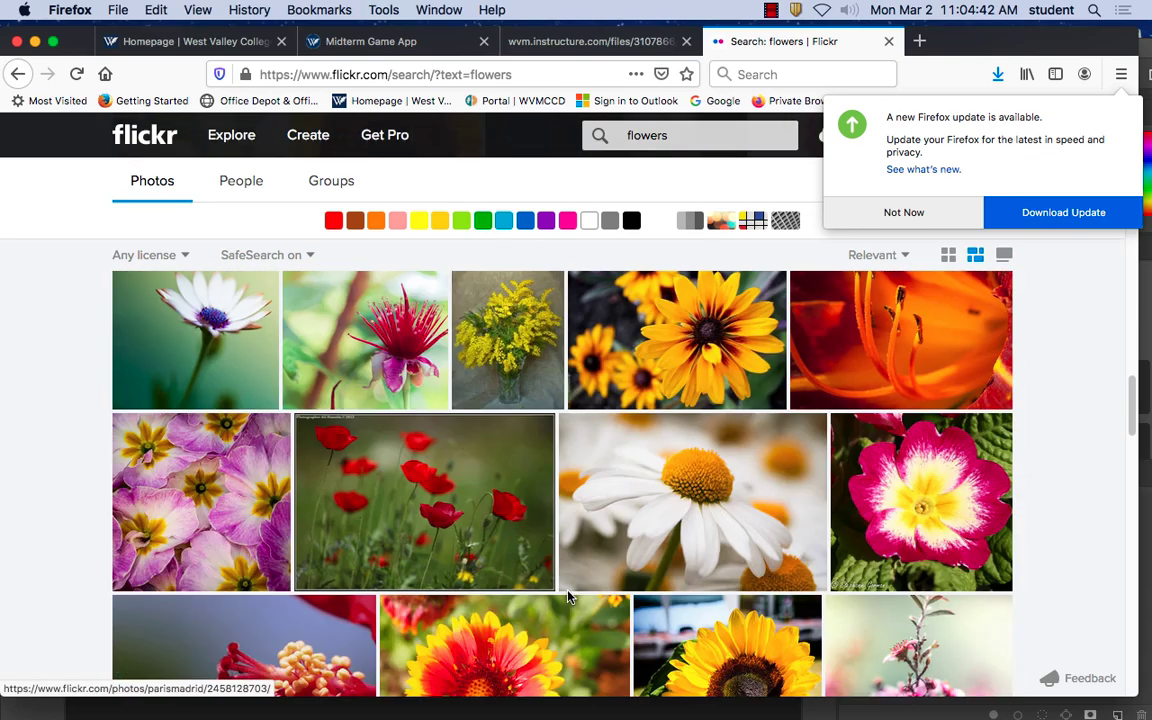
scroll(568, 598, down, 15)
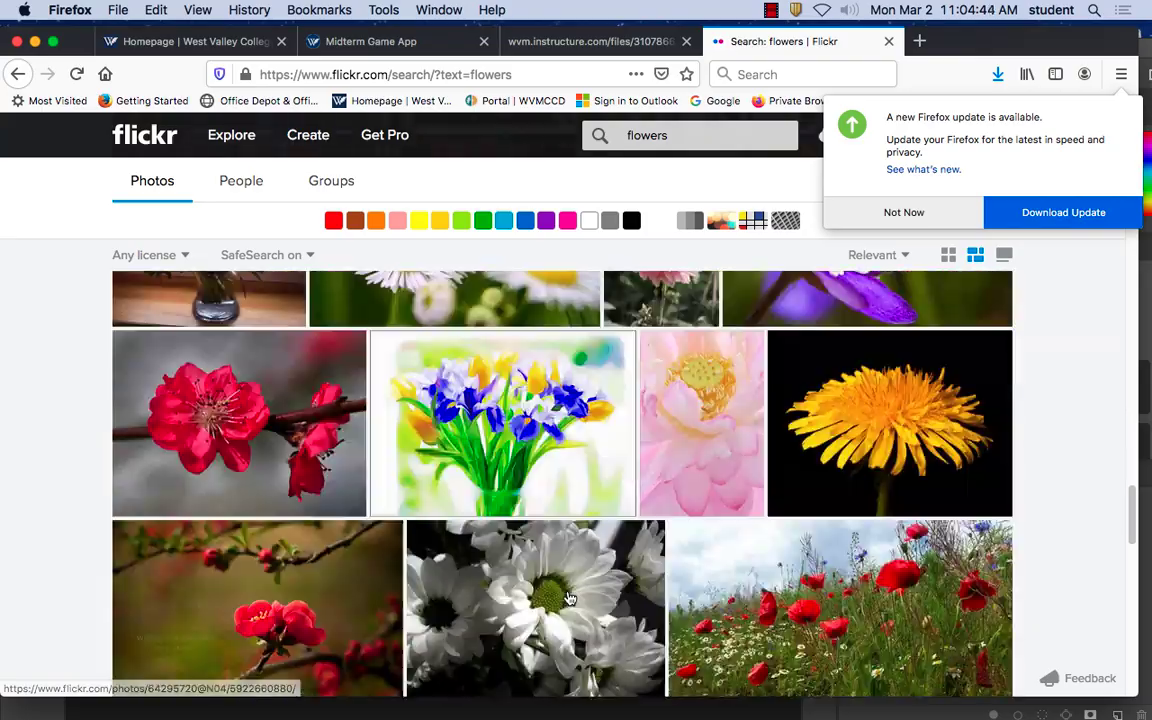
scroll(568, 598, down, 15)
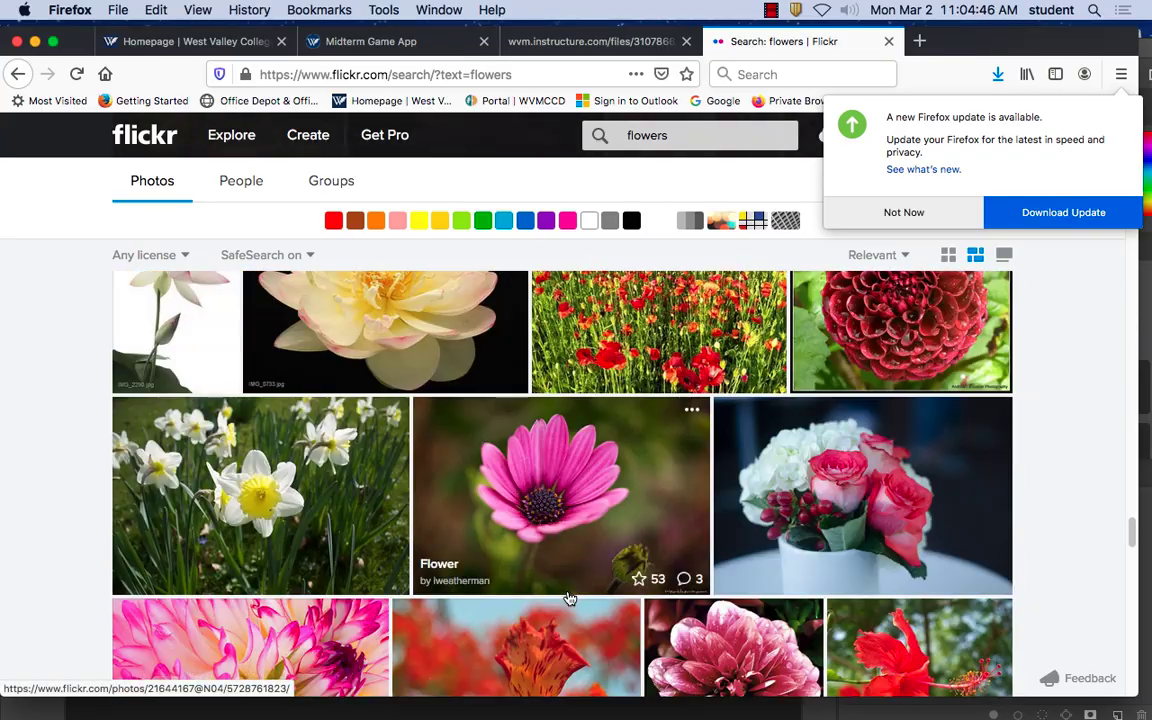
scroll(568, 598, down, 15)
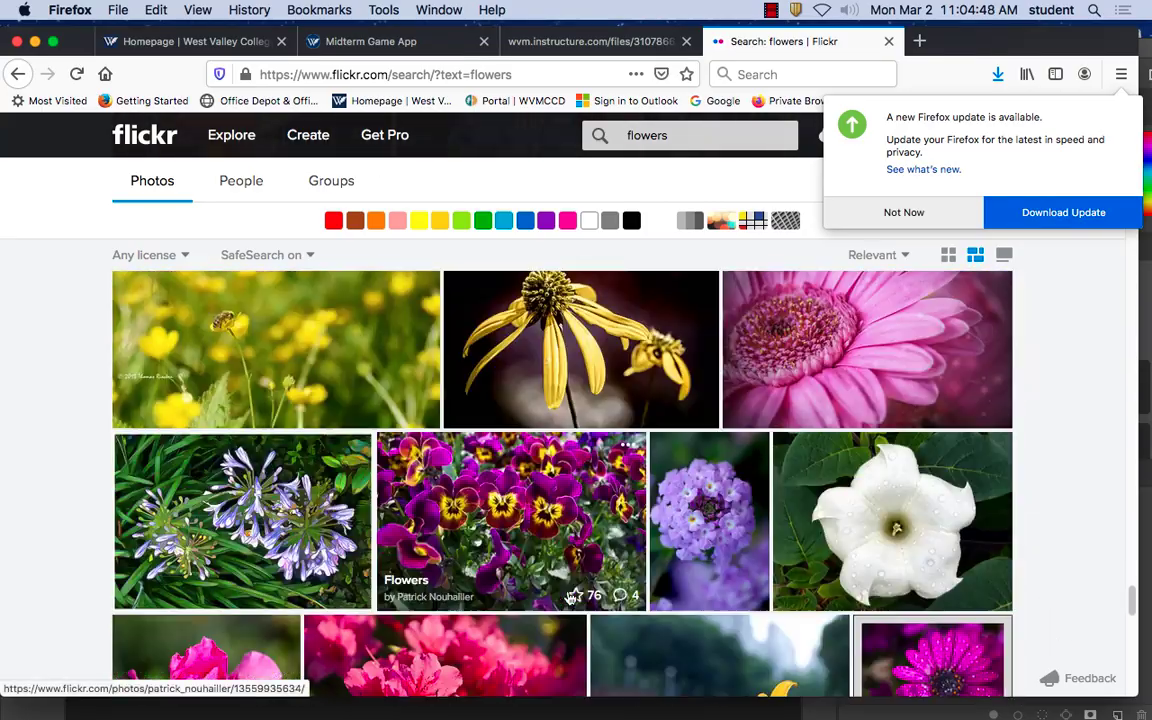
scroll(568, 598, down, 15)
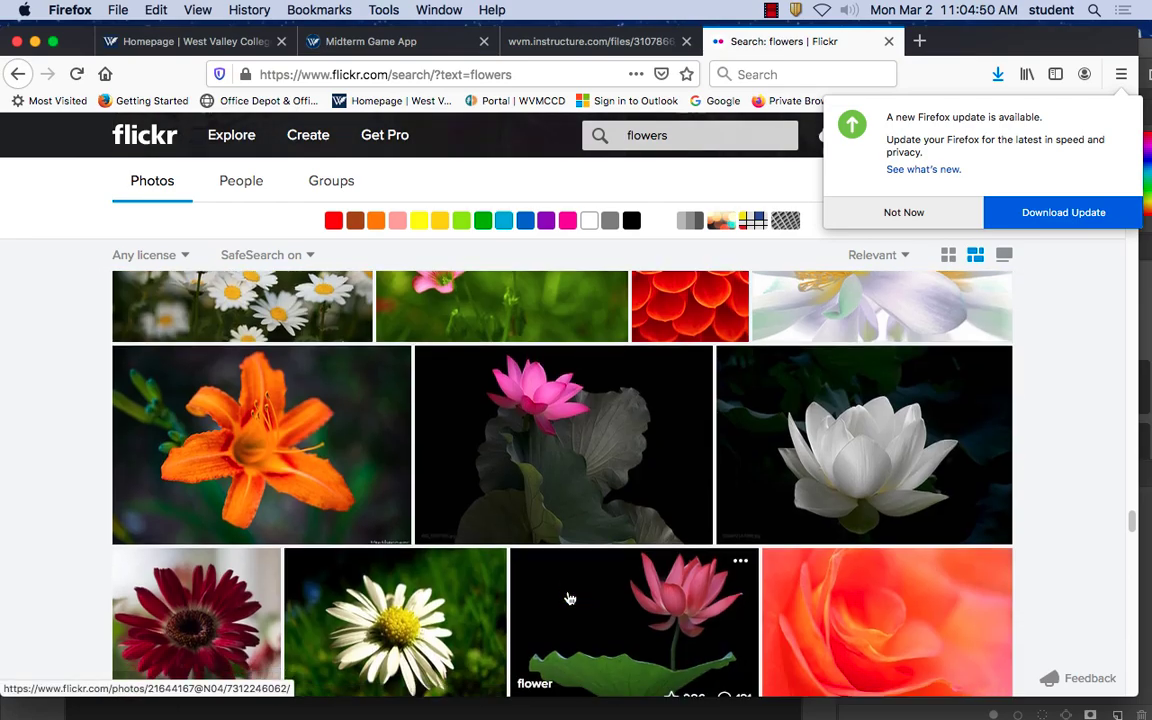
scroll(568, 598, down, 10)
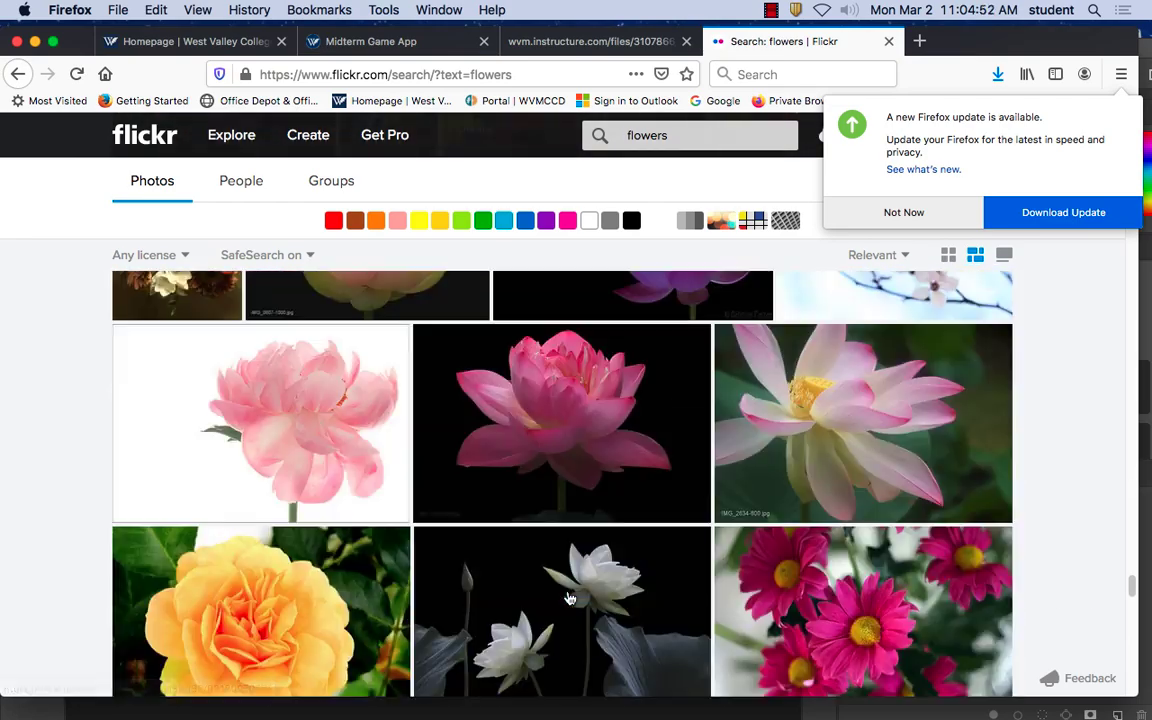
scroll(568, 598, up, 8)
scroll(568, 598, up, 3)
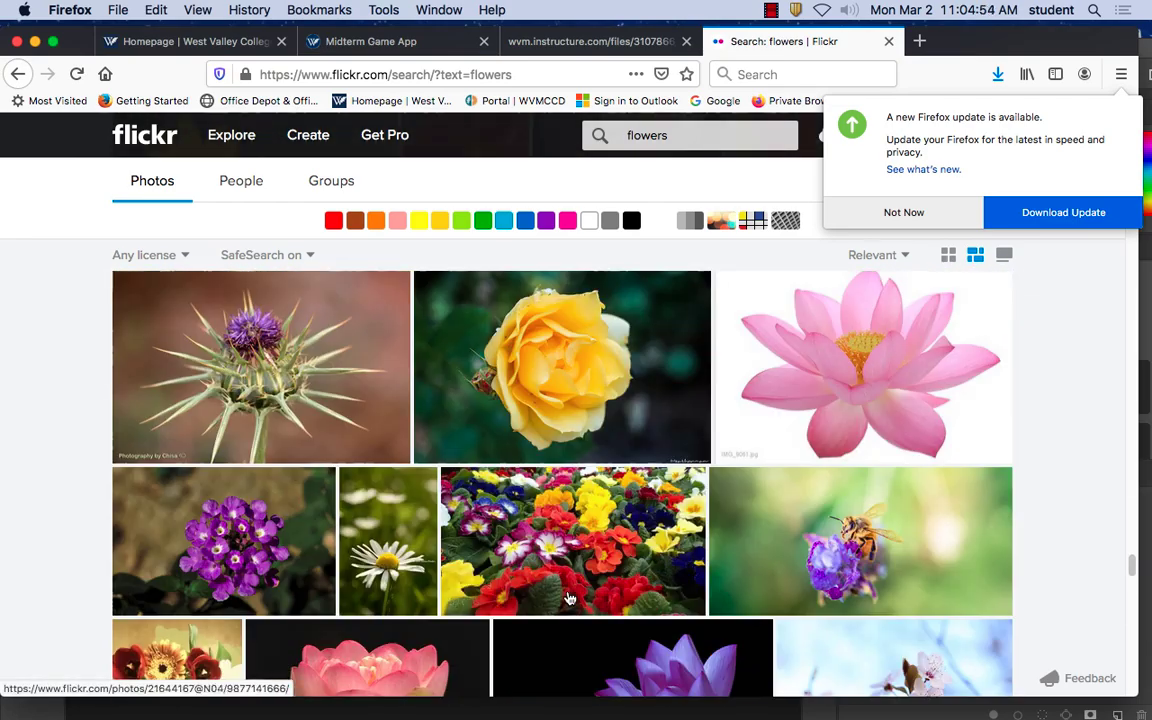
scroll(568, 598, down, 8)
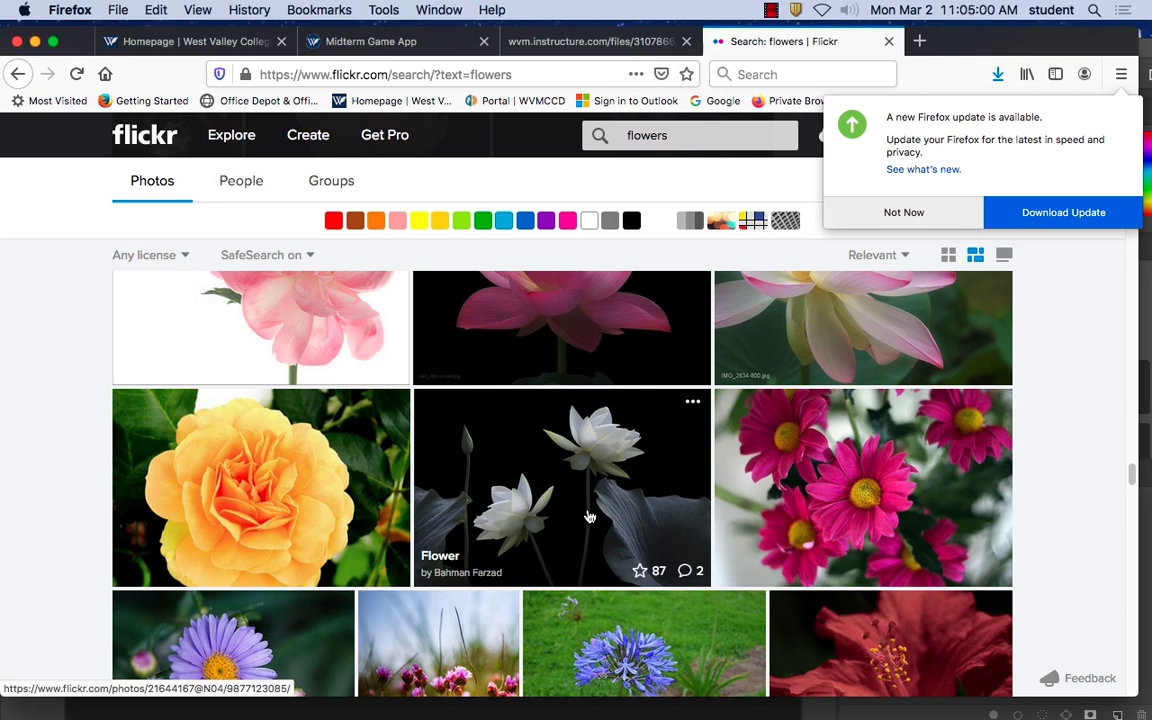
scroll(589, 514, down, 5)
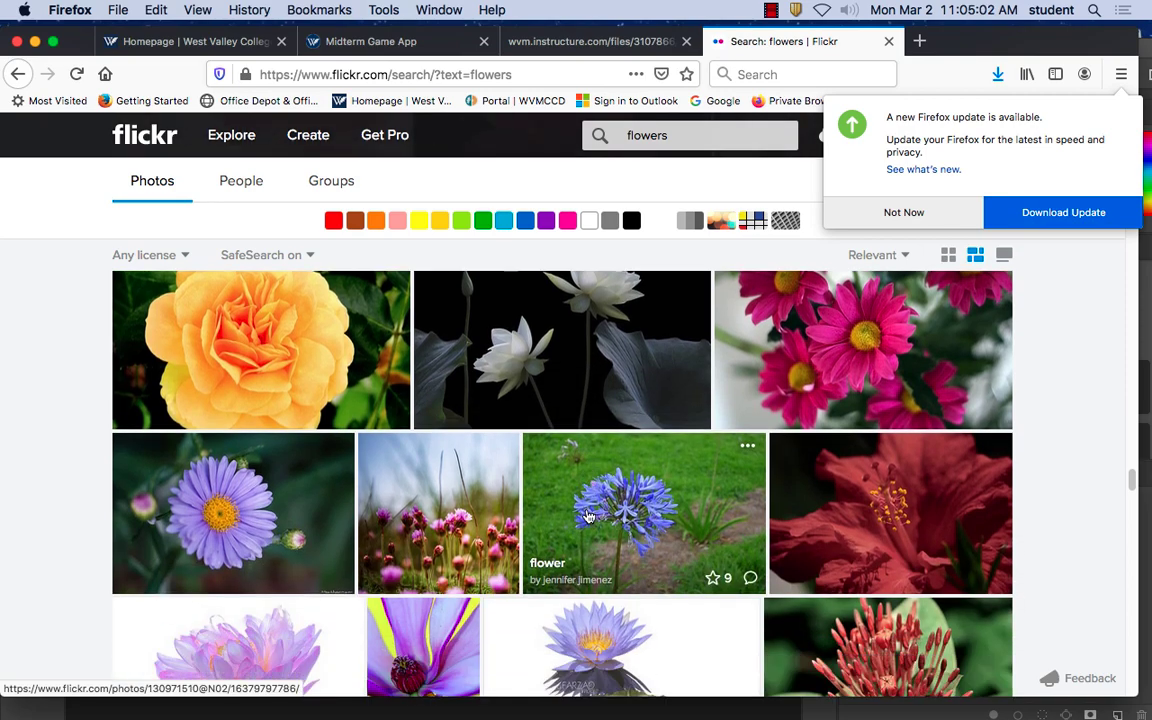
scroll(632, 400, down, 6)
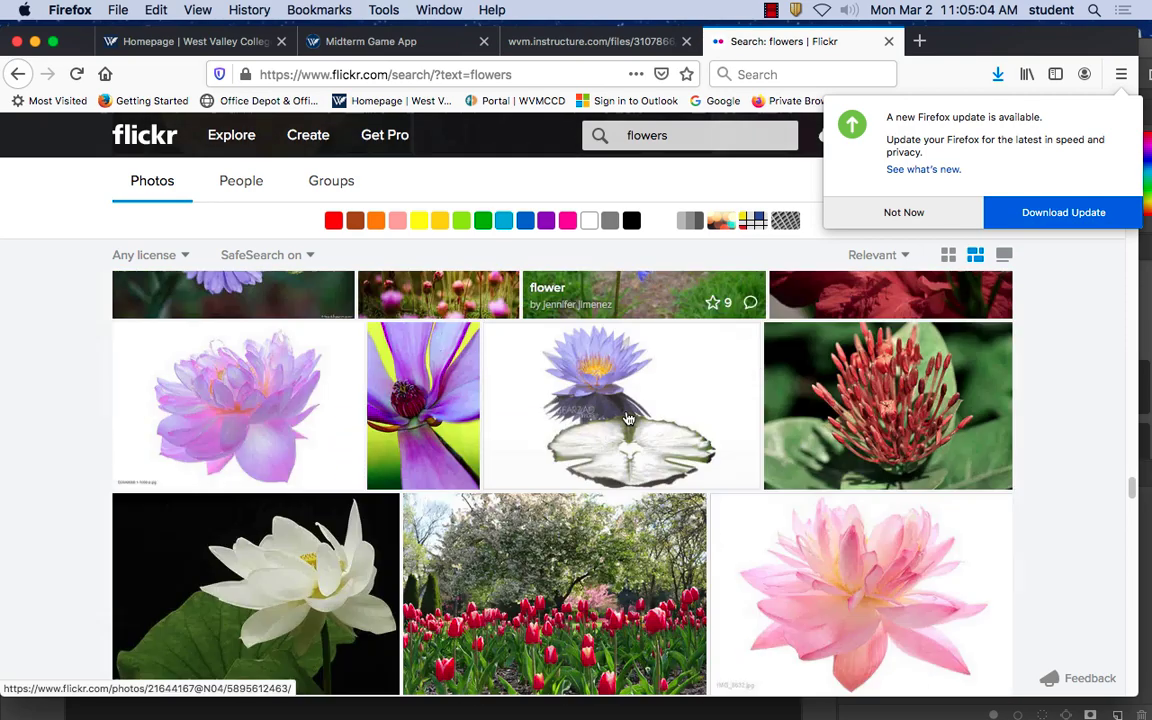
scroll(628, 418, down, 2)
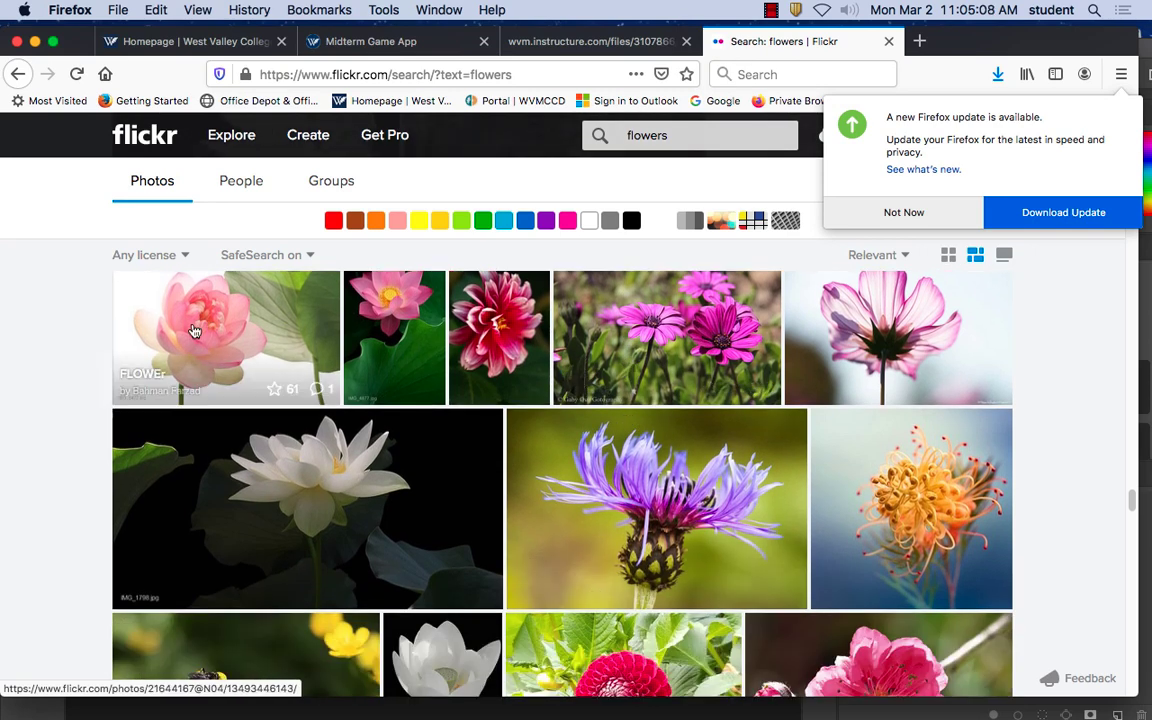
click(204, 330)
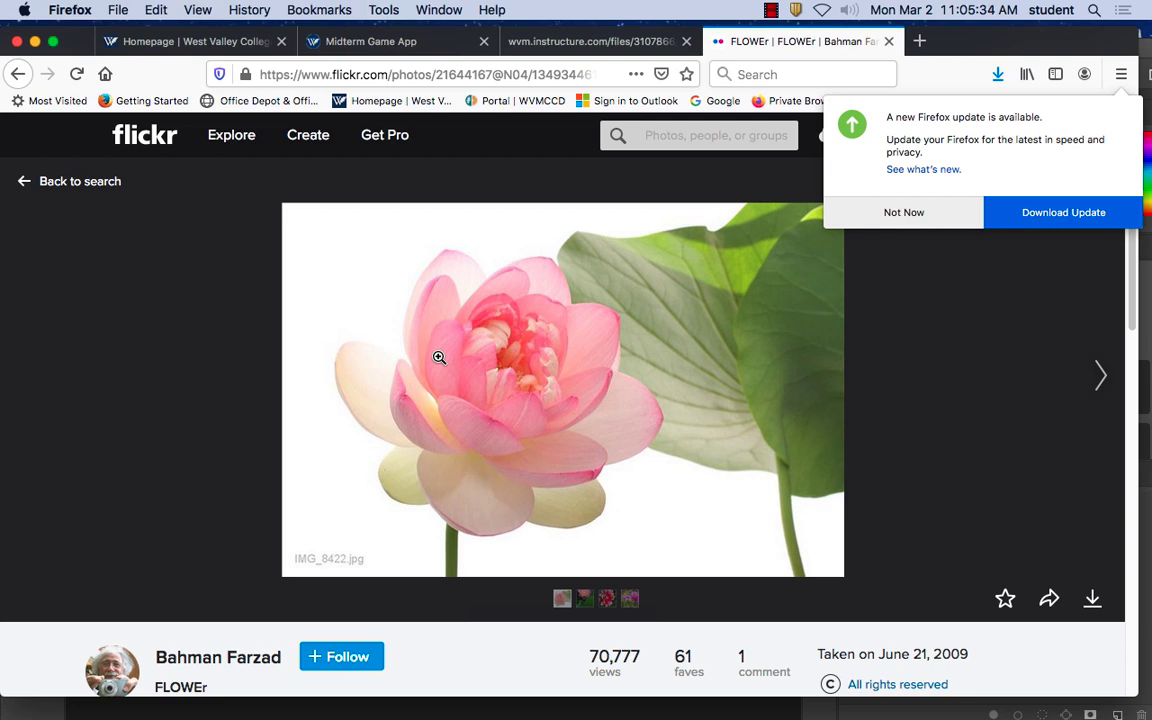
click(487, 311)
right_click(487, 311)
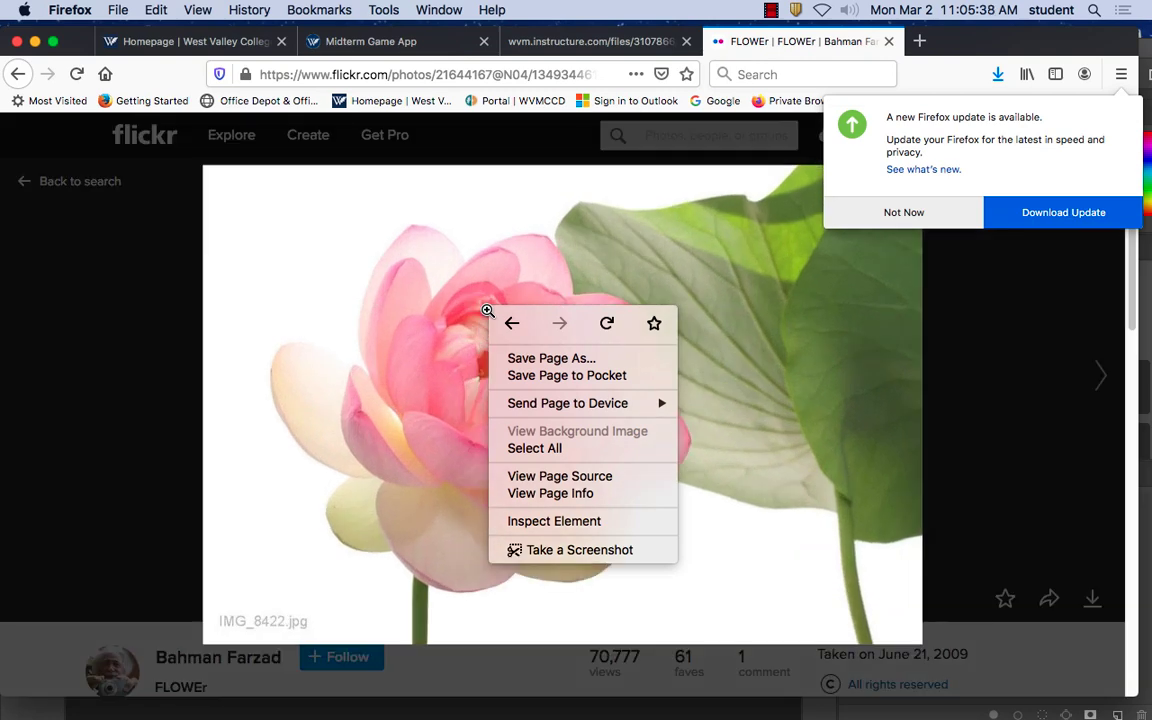
click(767, 392)
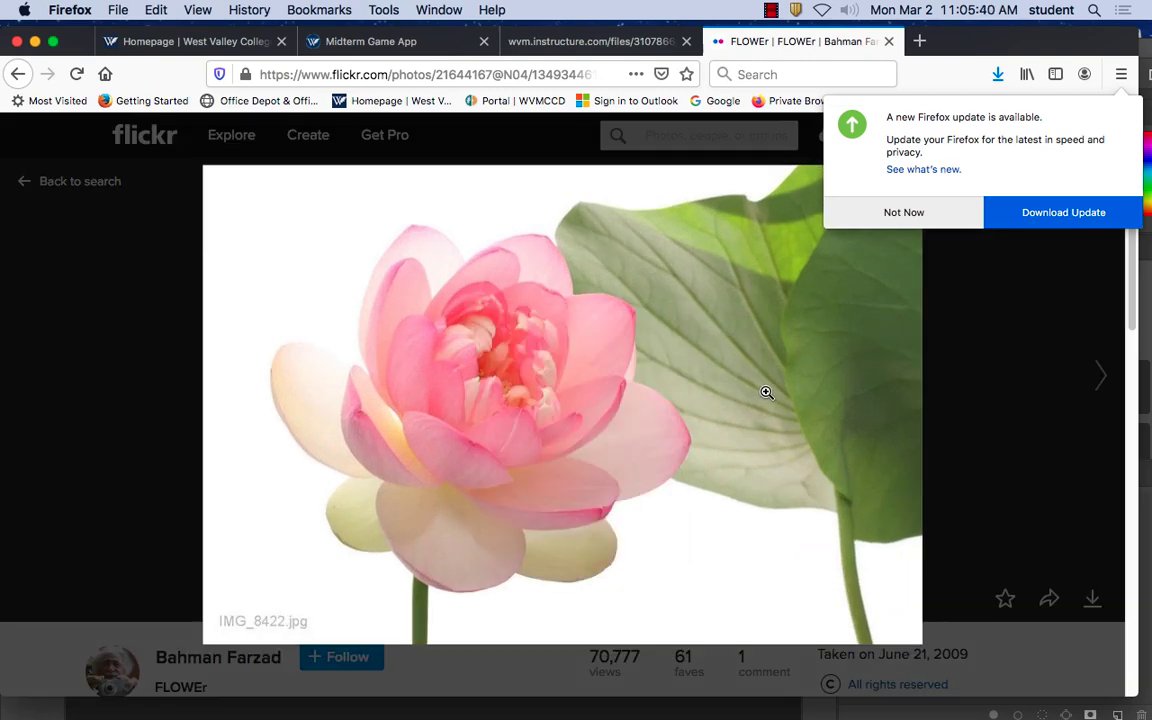
click(661, 394)
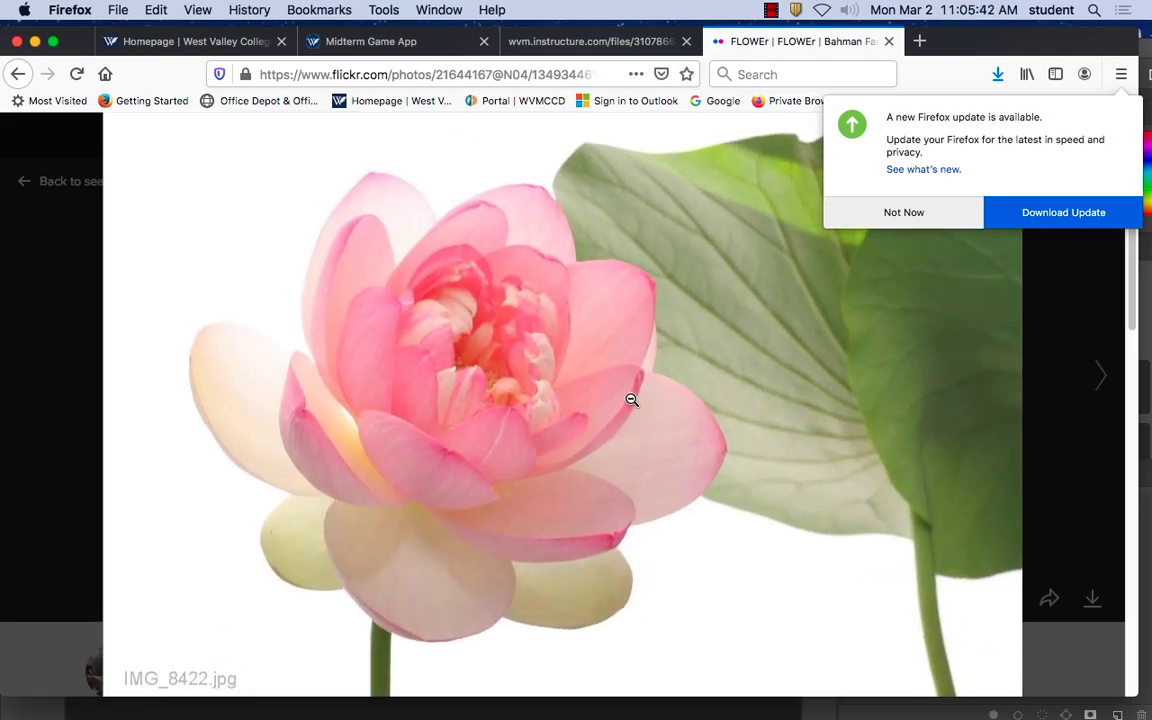
click(631, 400)
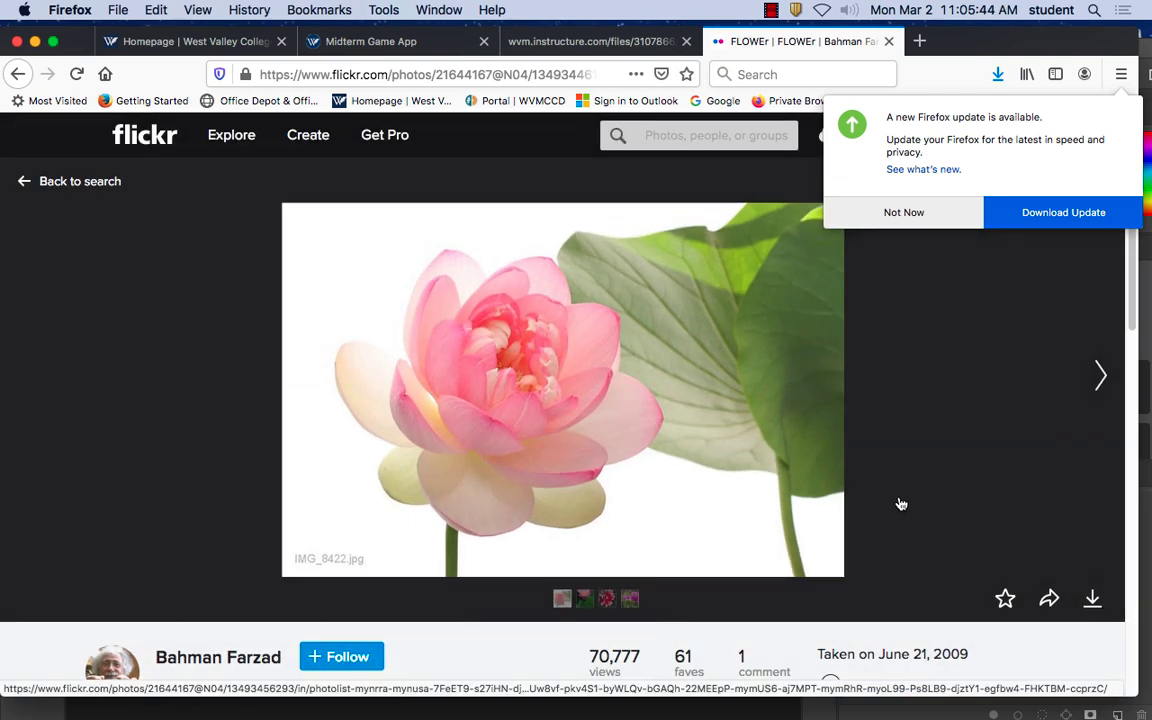
Dismiss the Firefox update notice and download the lotus photo in the Original (1022 × 681) size, saving the file
click(930, 212)
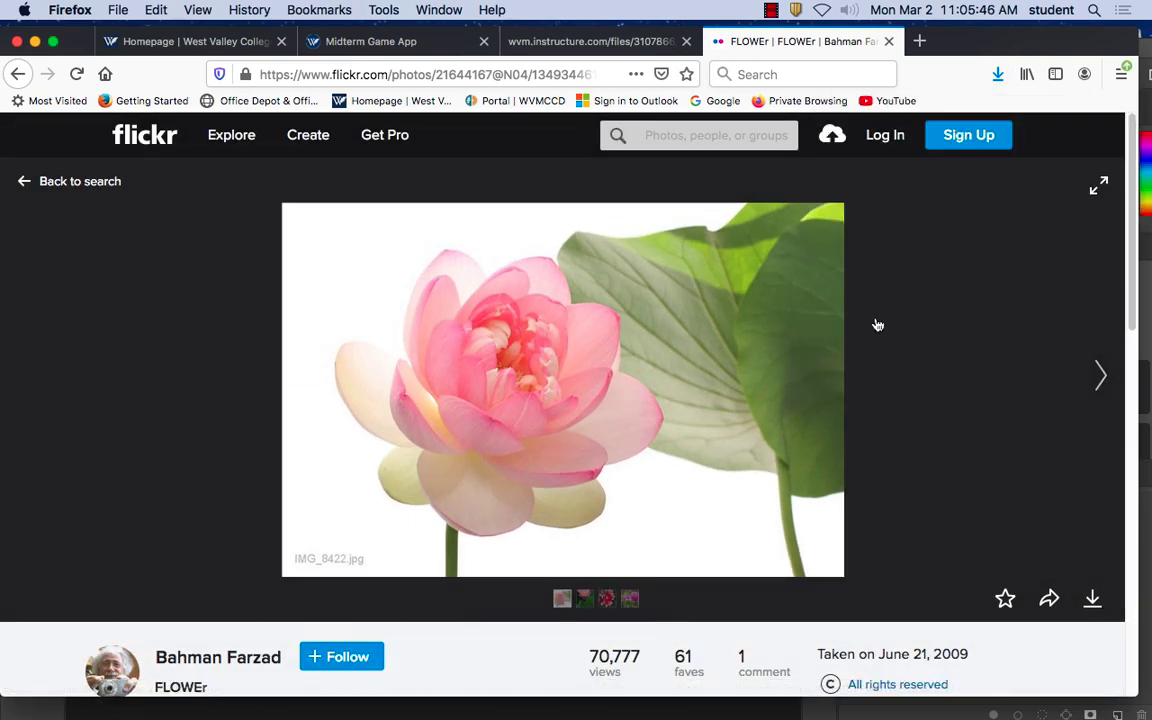
click(1093, 600)
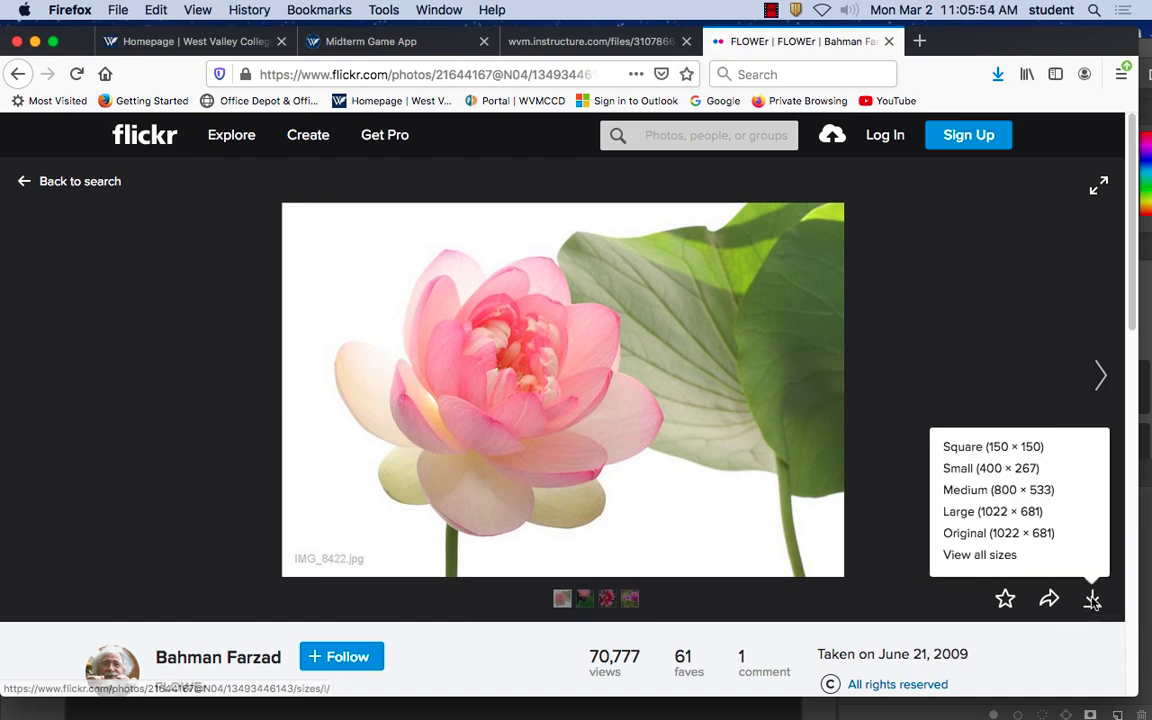
click(1003, 537)
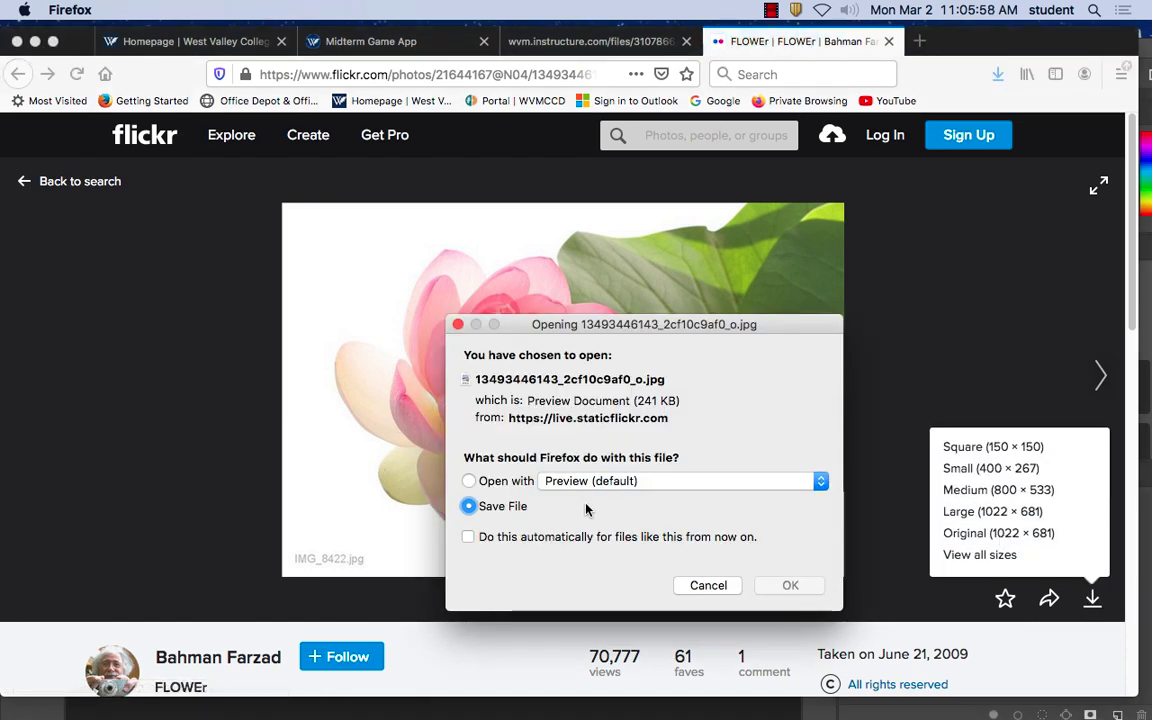
click(789, 584)
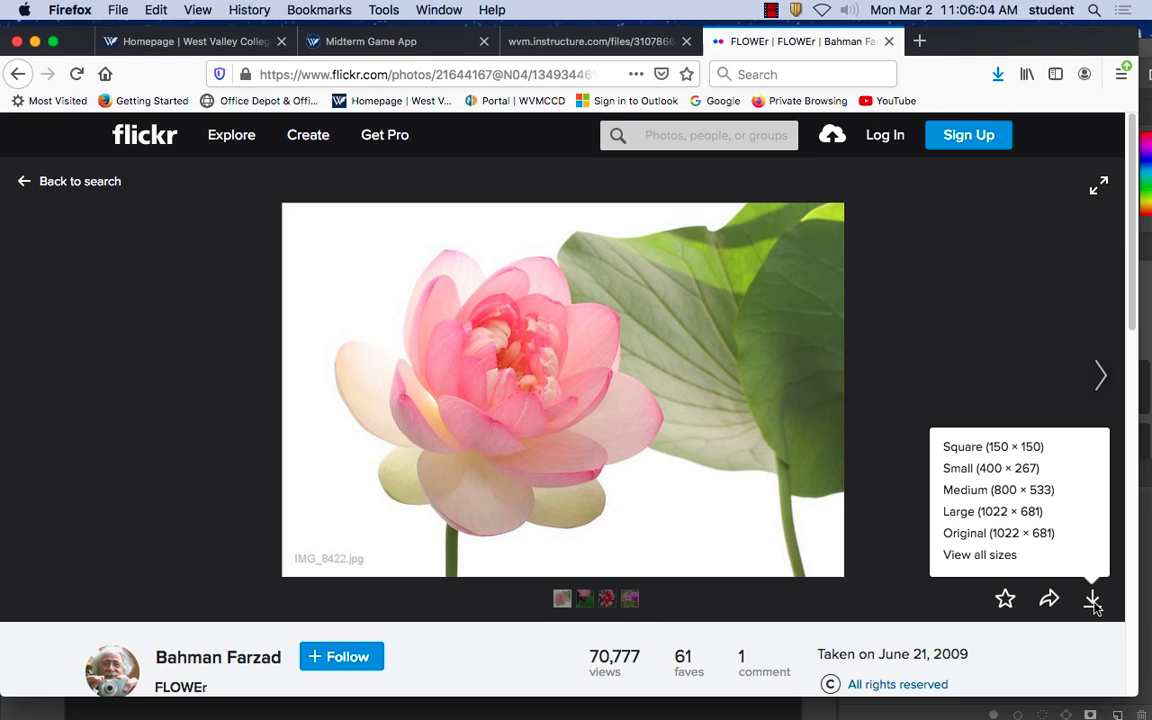
mouse_move(478, 716)
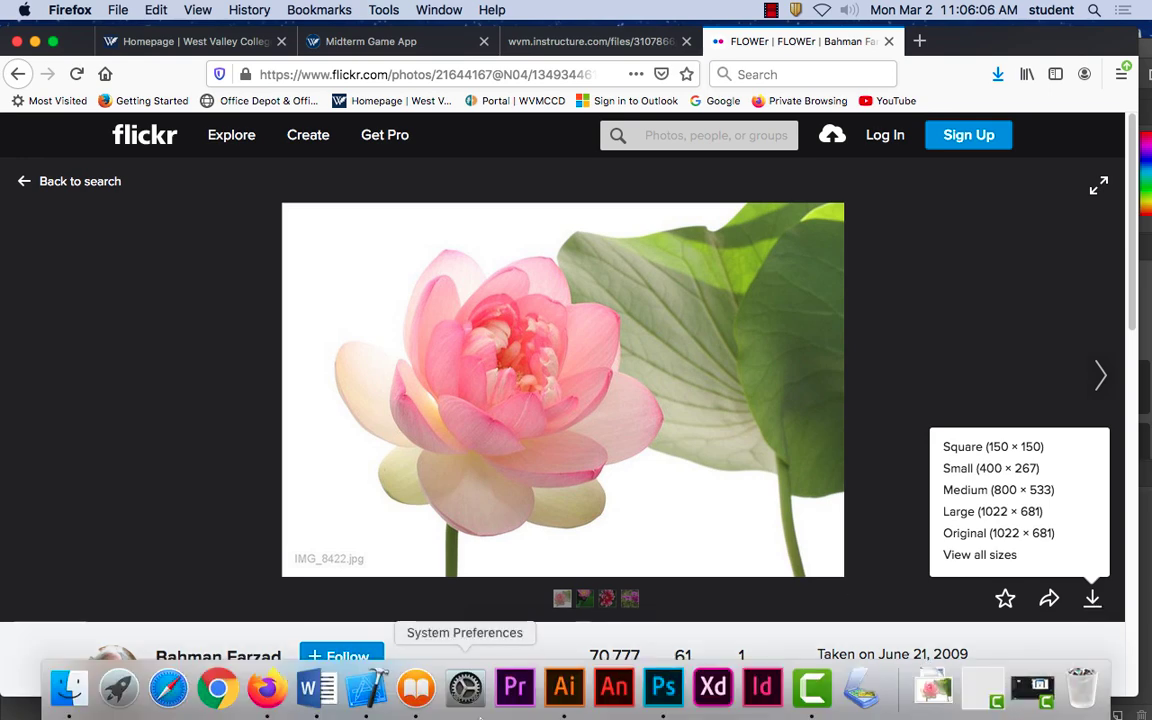
Switch to Illustrator, delete the traced dog-walking image, and create a new Letter document of 612 x 792 pt
click(580, 690)
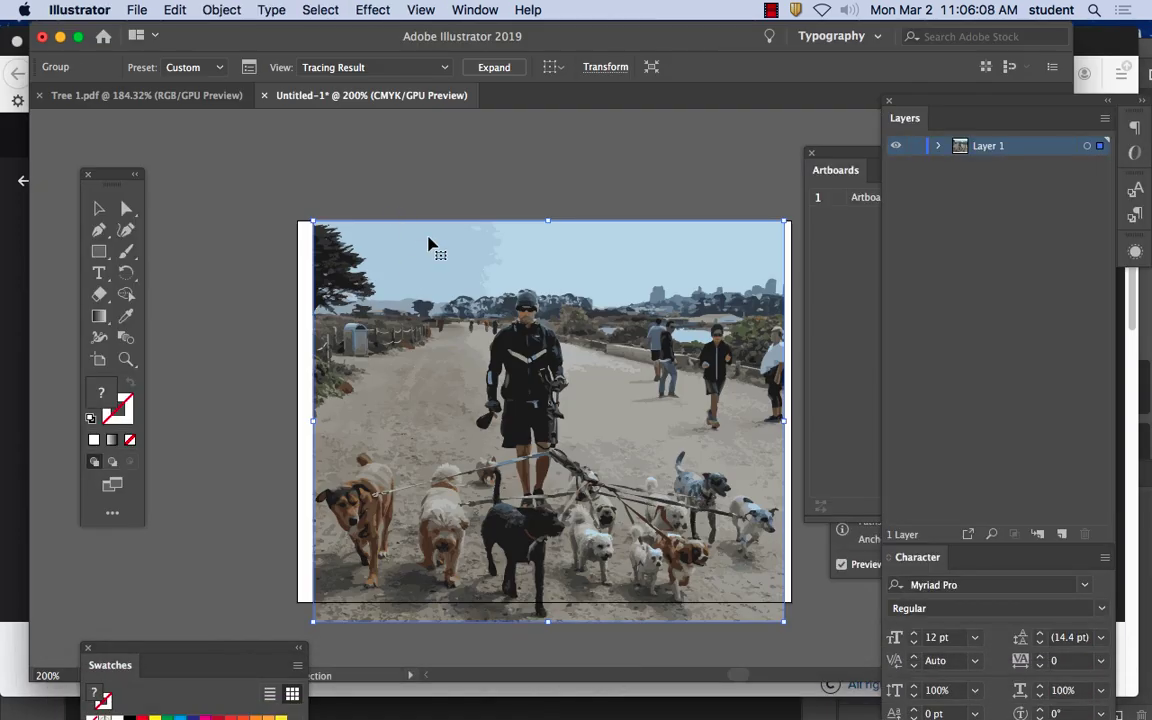
key(Delete)
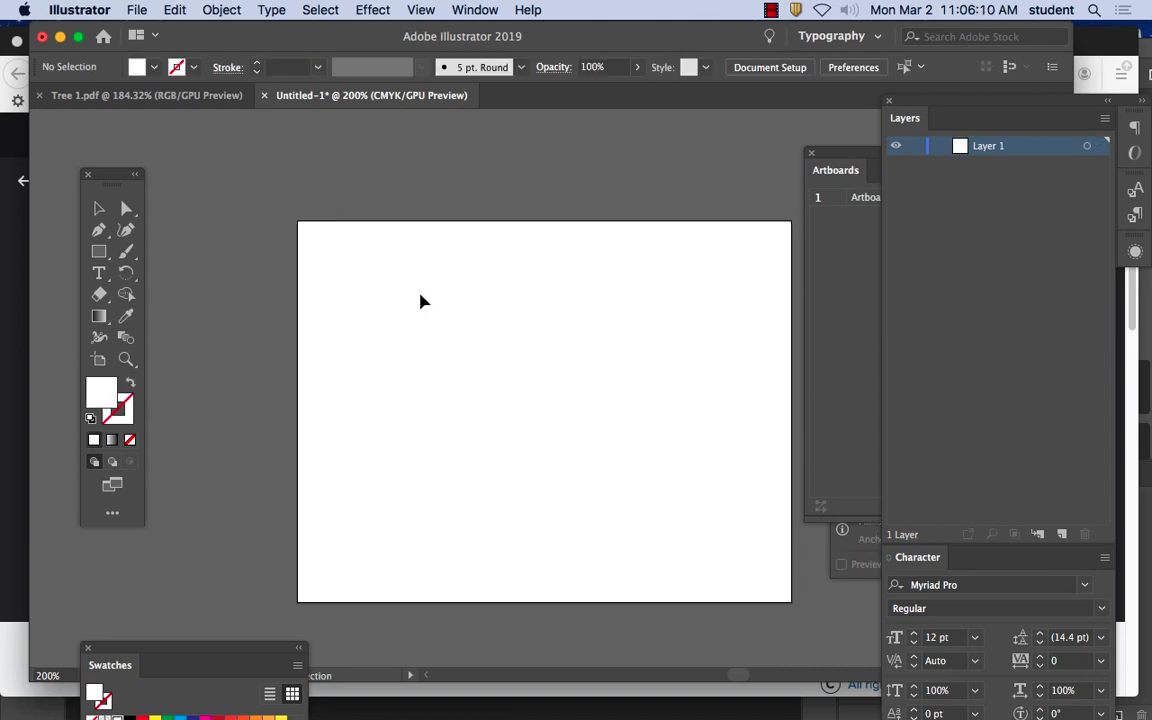
click(137, 9)
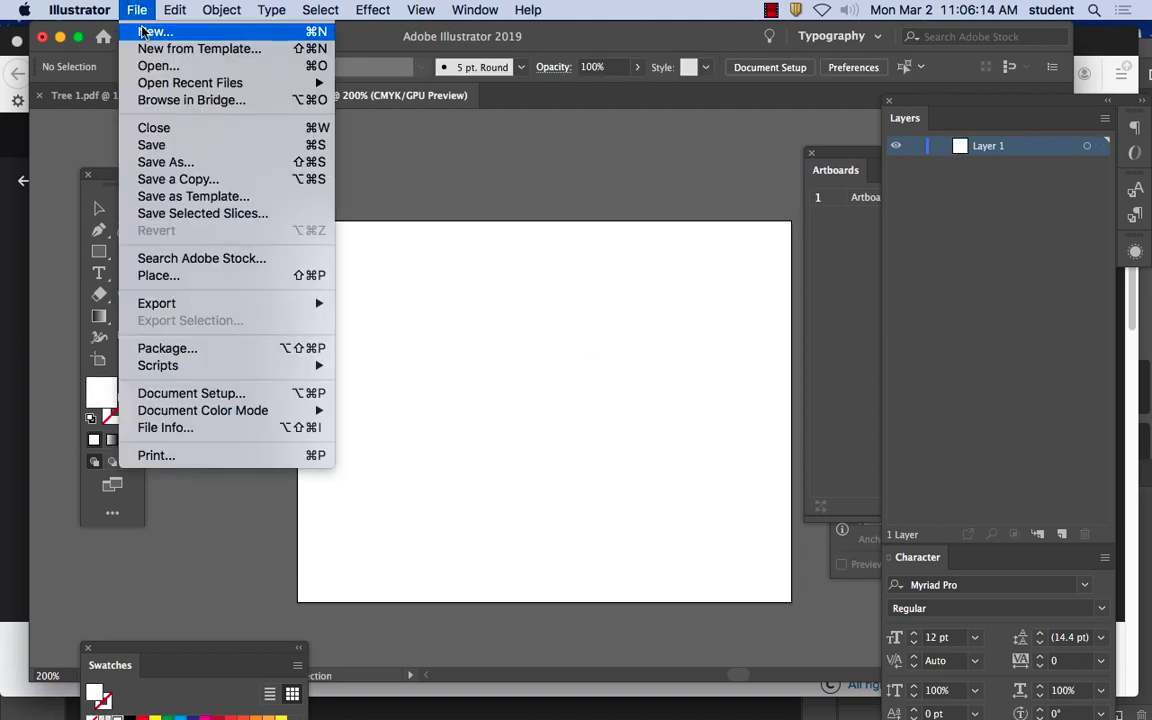
click(155, 31)
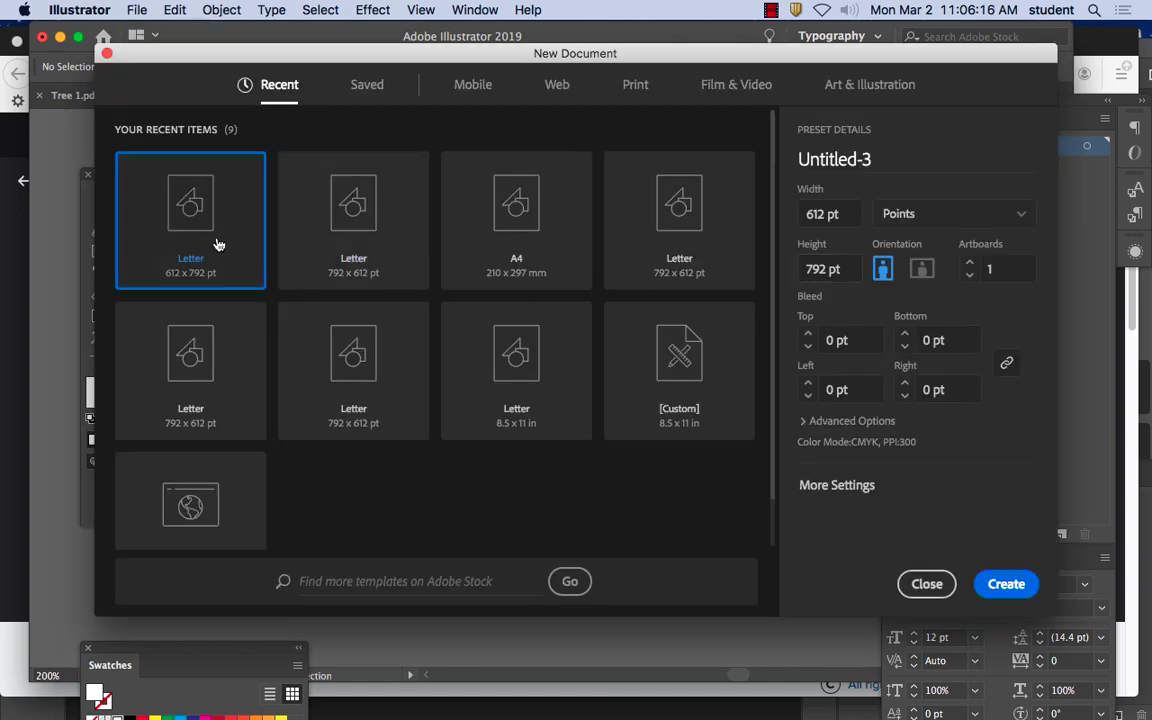
double_click(218, 244)
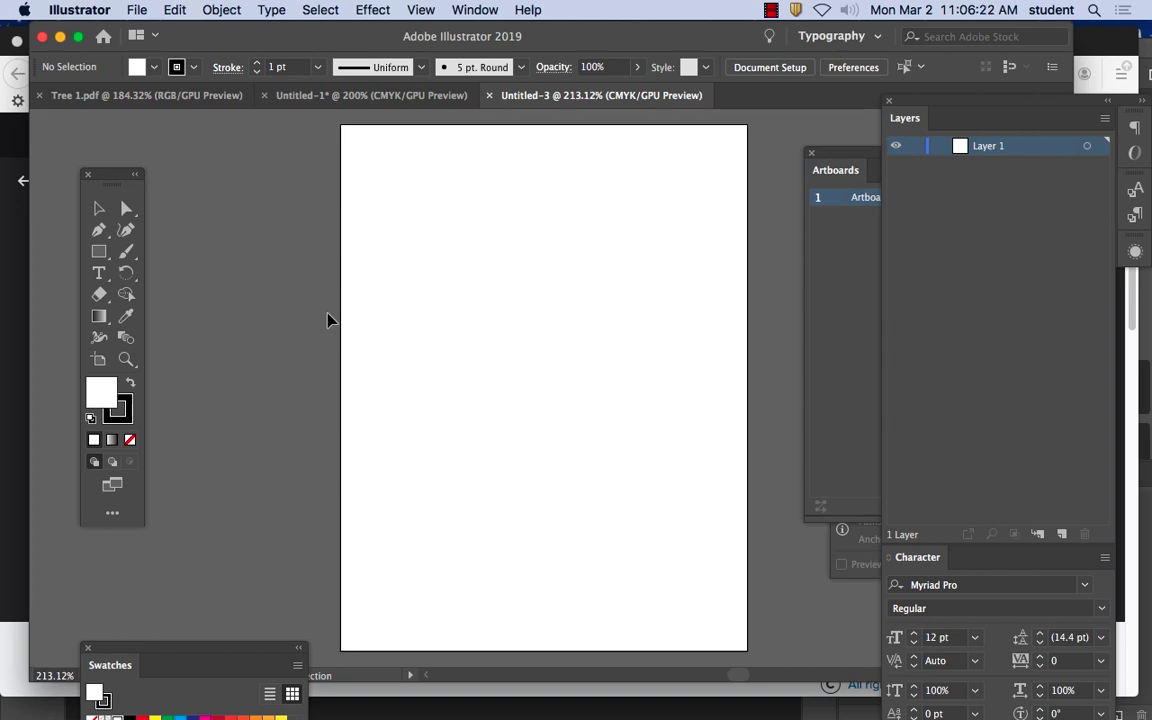
click(136, 9)
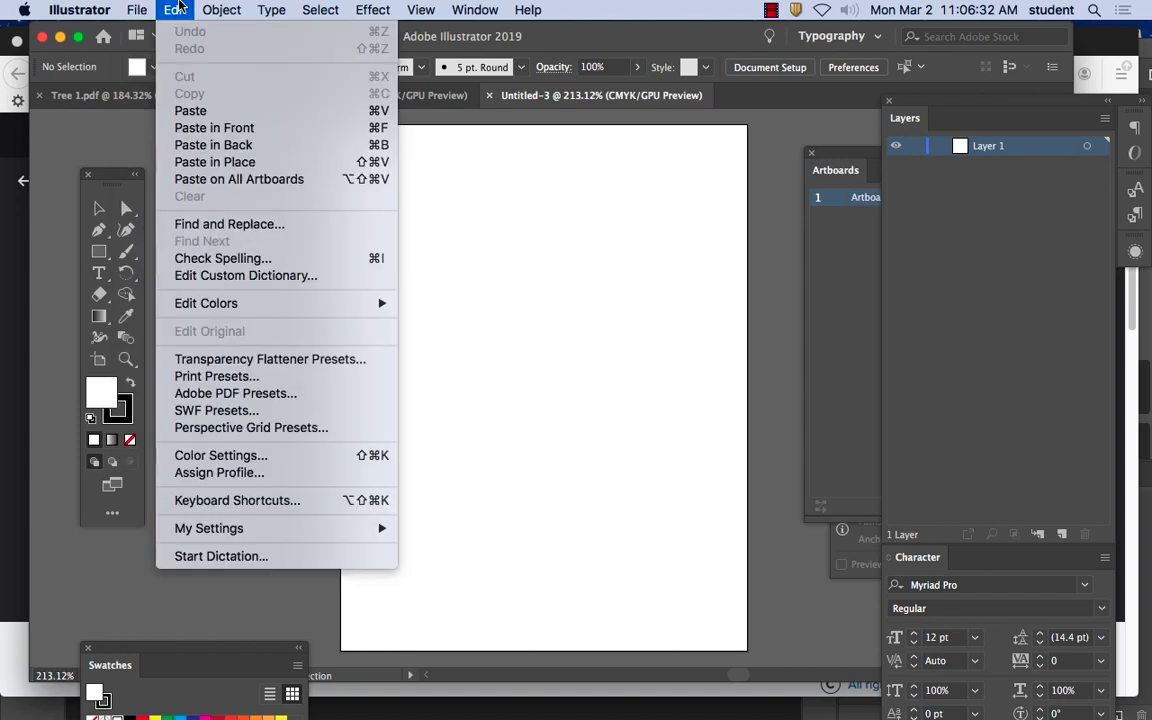
click(182, 275)
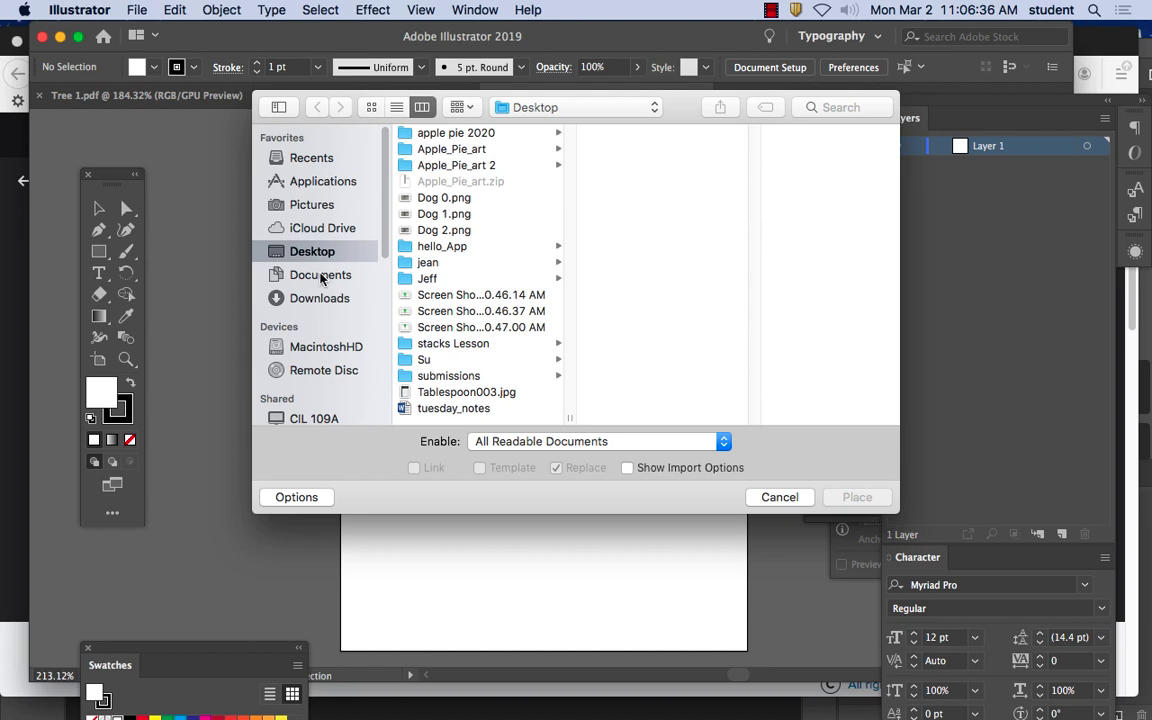
click(300, 298)
click(490, 133)
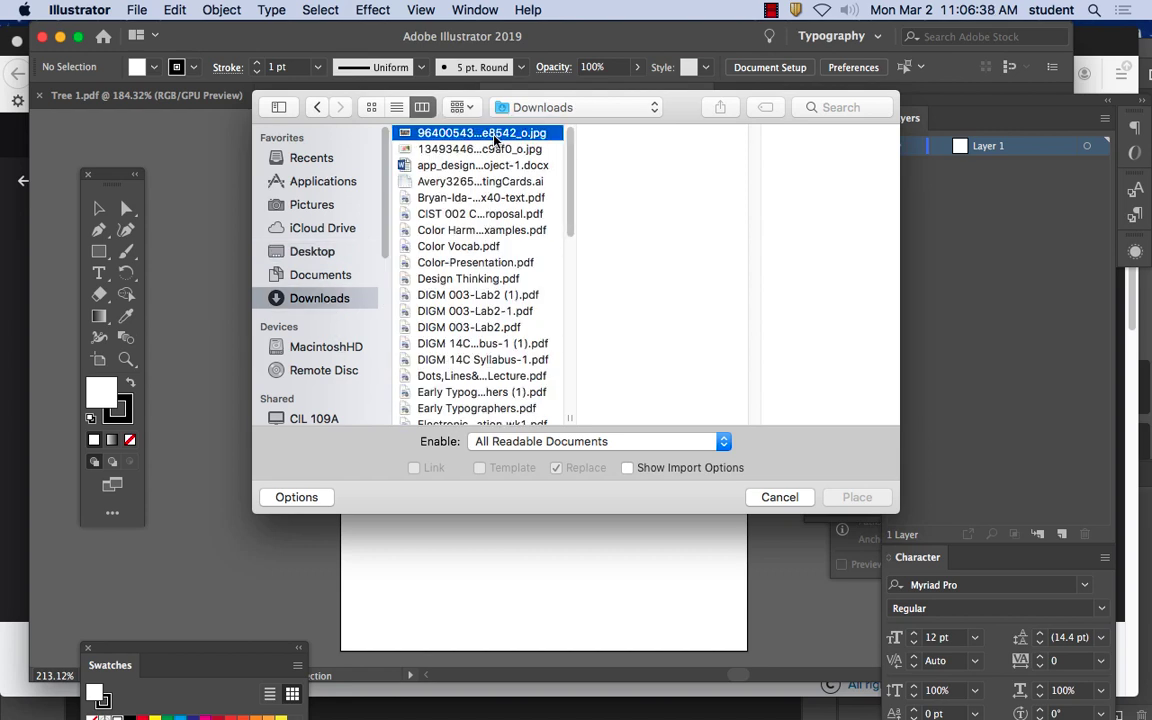
click(482, 149)
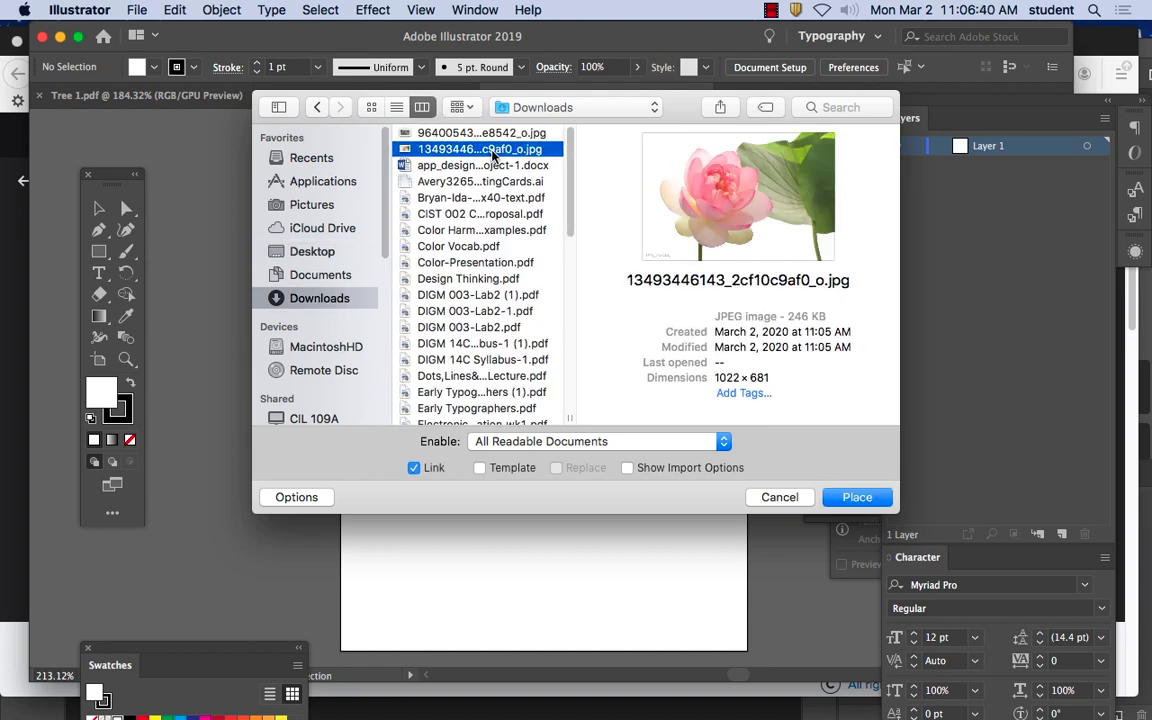
click(858, 497)
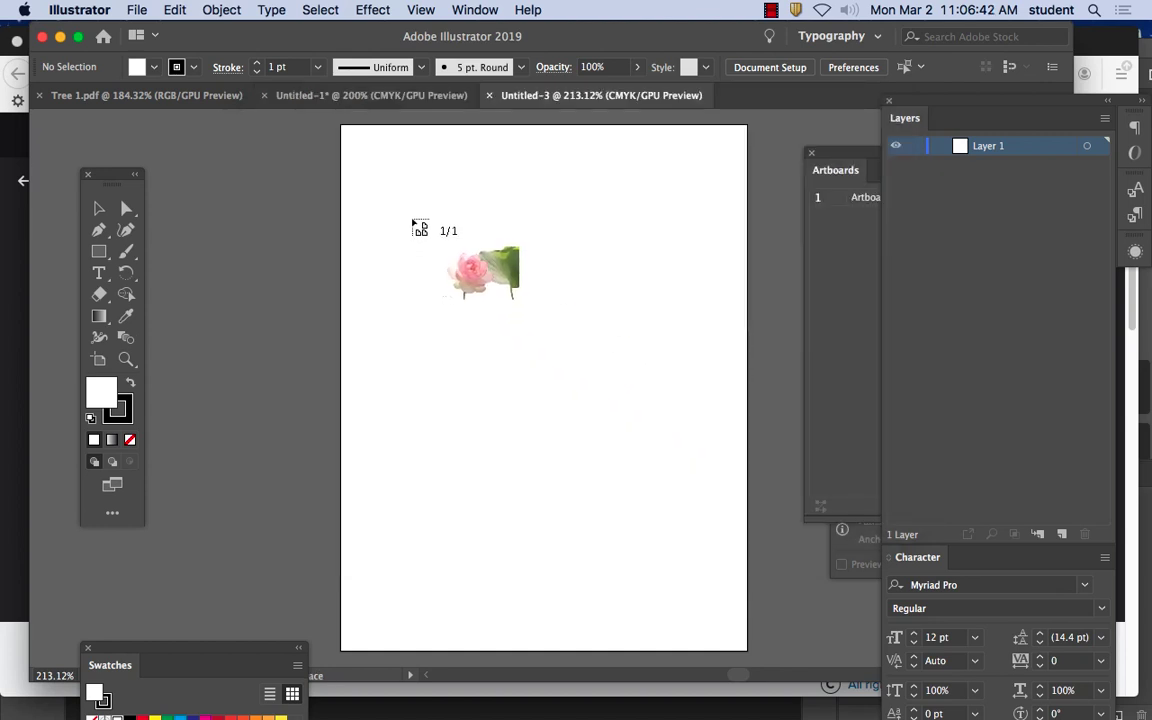
drag(380, 200, 741, 585)
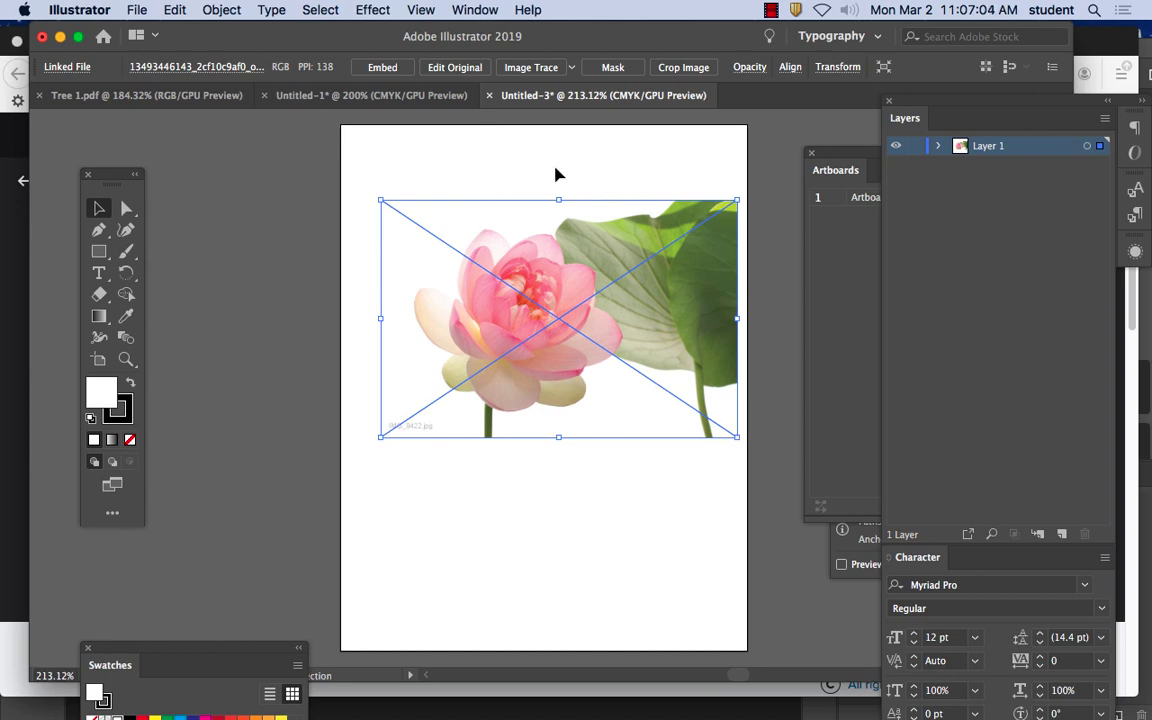
Image Trace the lotus photo in Color mode with the Limited palette, 30 colors and Ignore White enabled
click(478, 10)
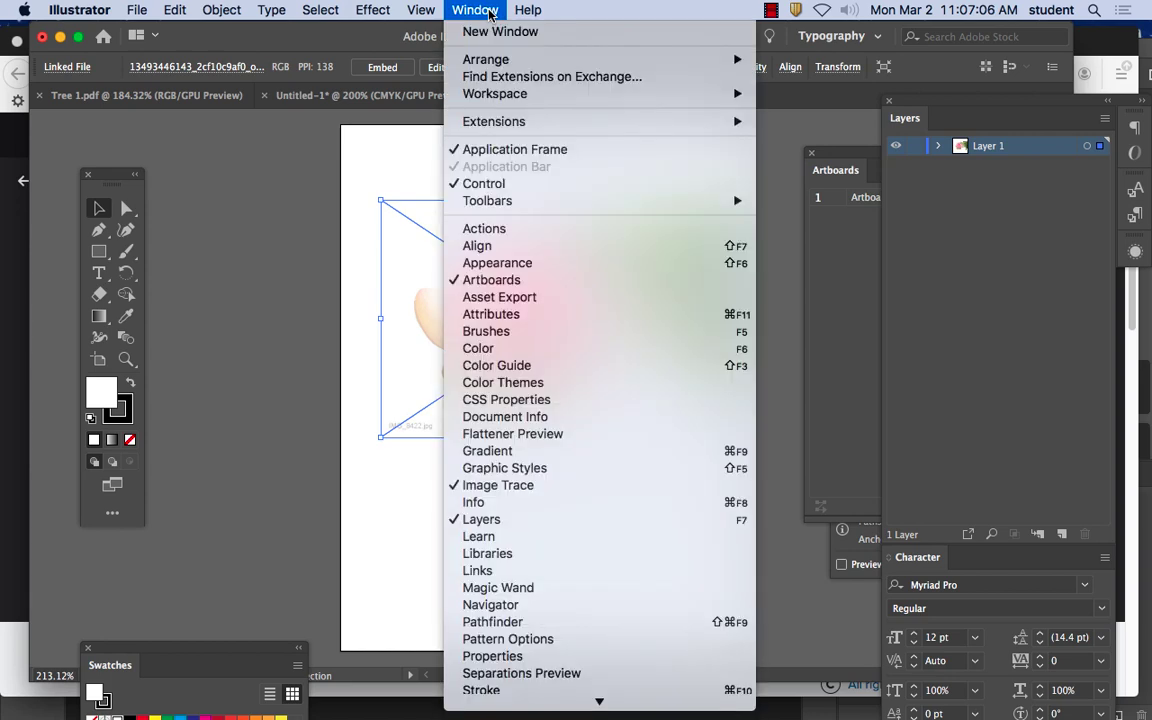
click(509, 489)
mouse_move(828, 251)
mouse_down()
mouse_move(215, 142)
mouse_move(210, 155)
mouse_up()
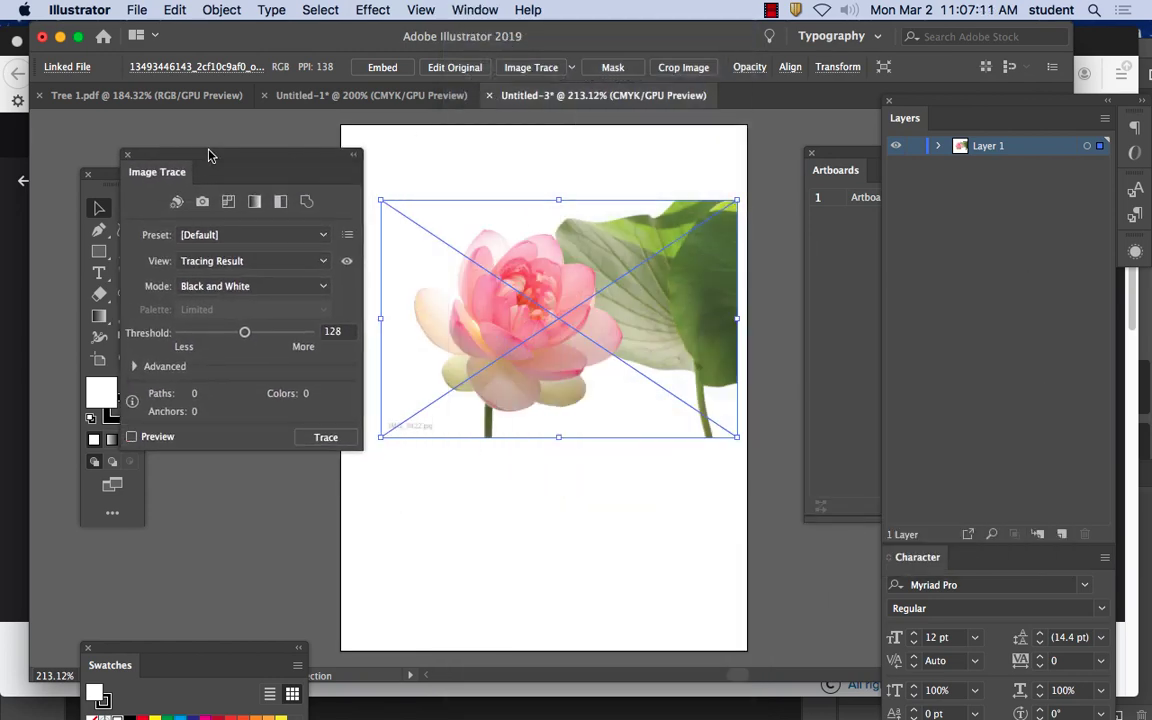
click(240, 287)
click(230, 303)
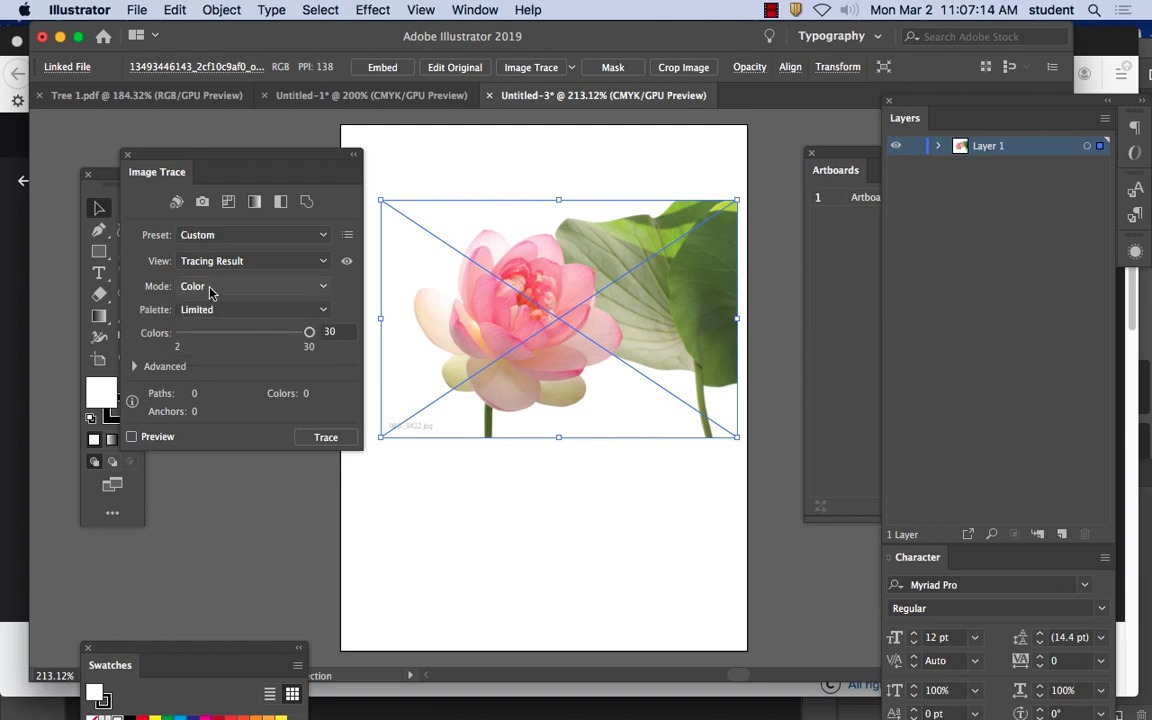
click(135, 366)
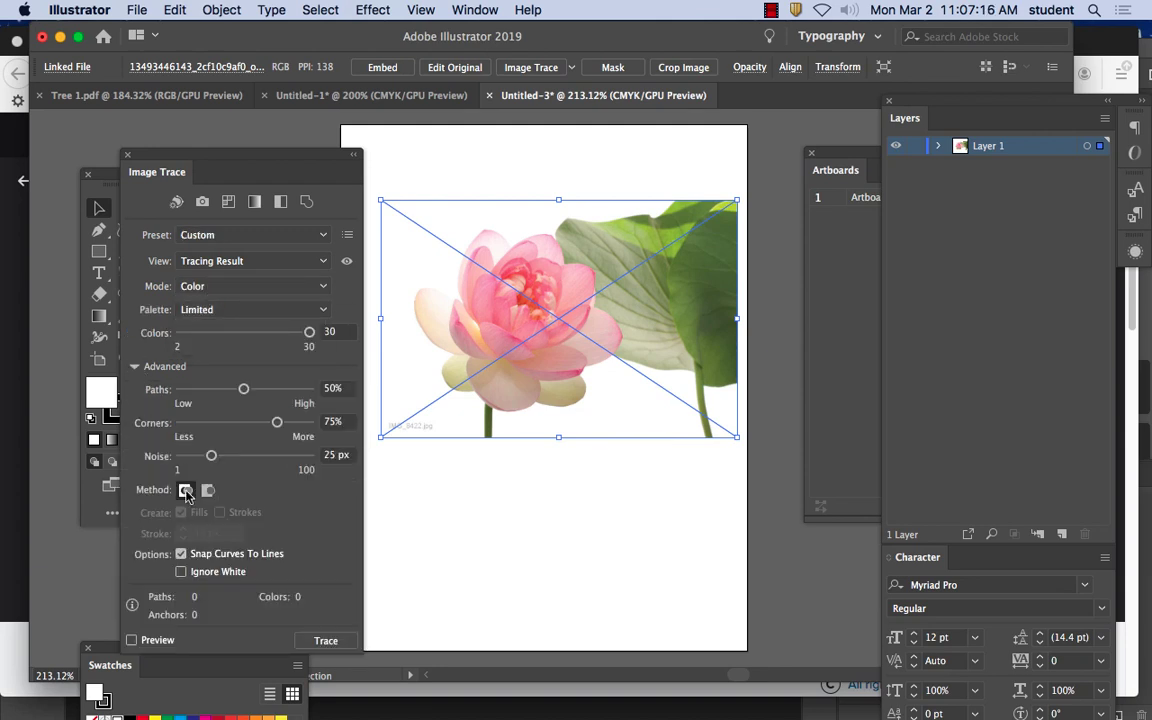
click(181, 571)
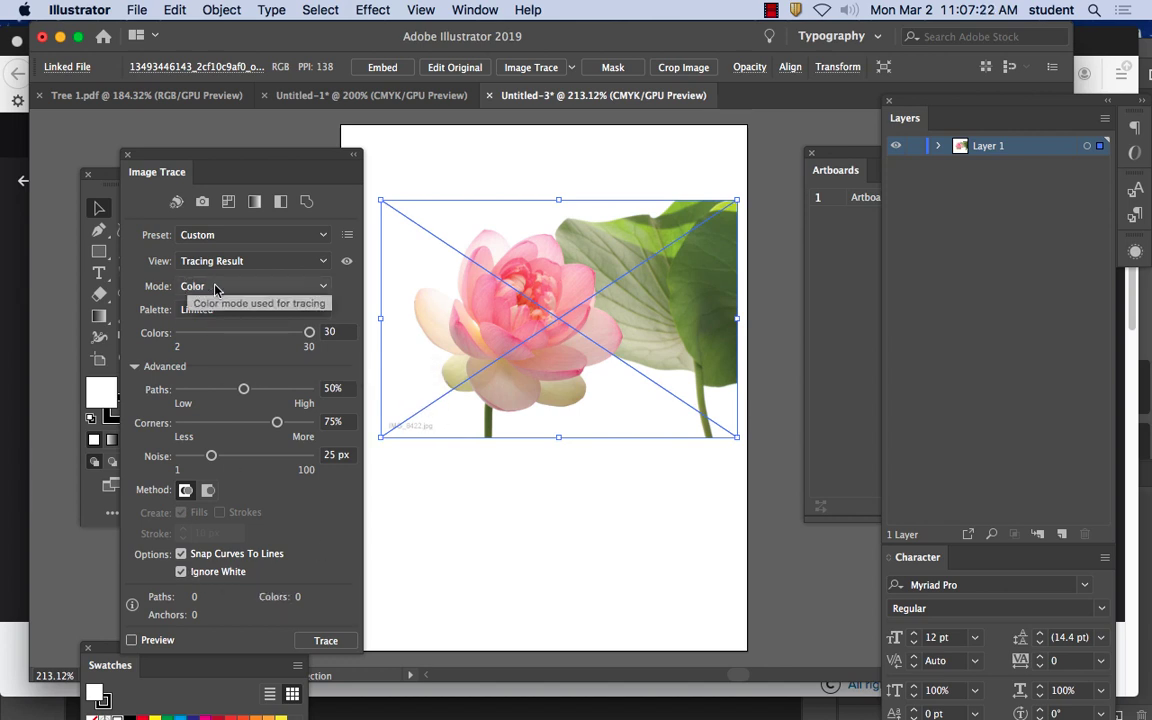
click(327, 641)
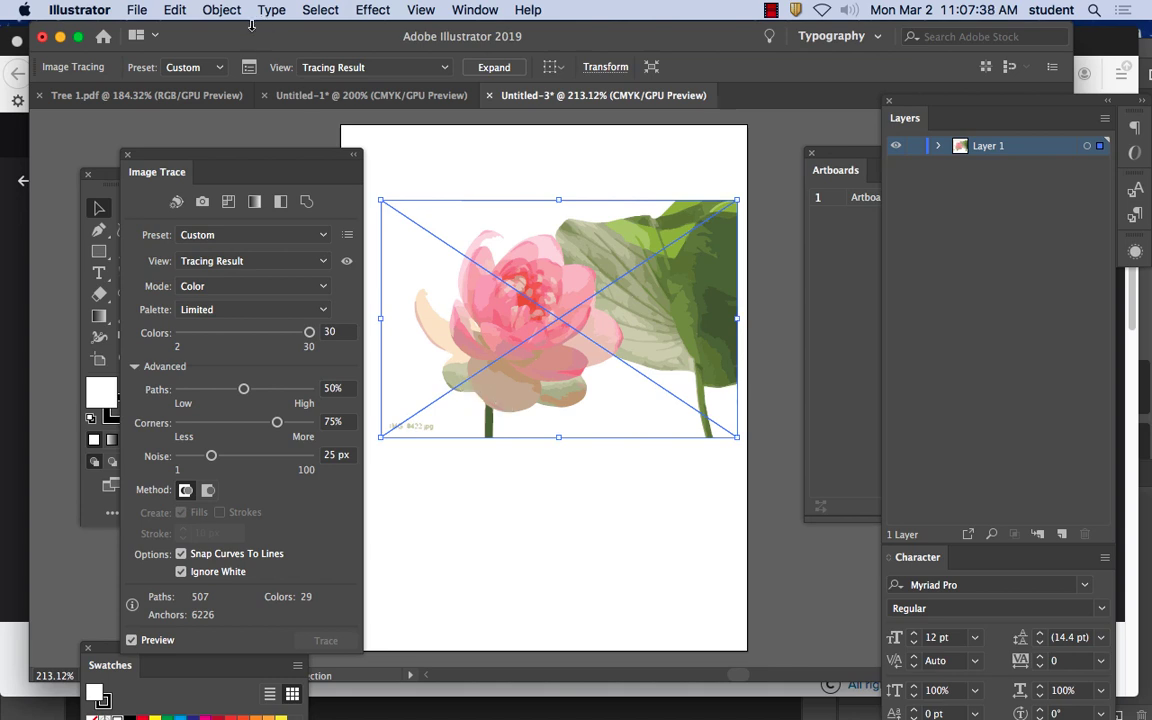
Expand the traced lotus with Object and Fill enabled, and move the Image Trace settings clear of the artwork
click(222, 10)
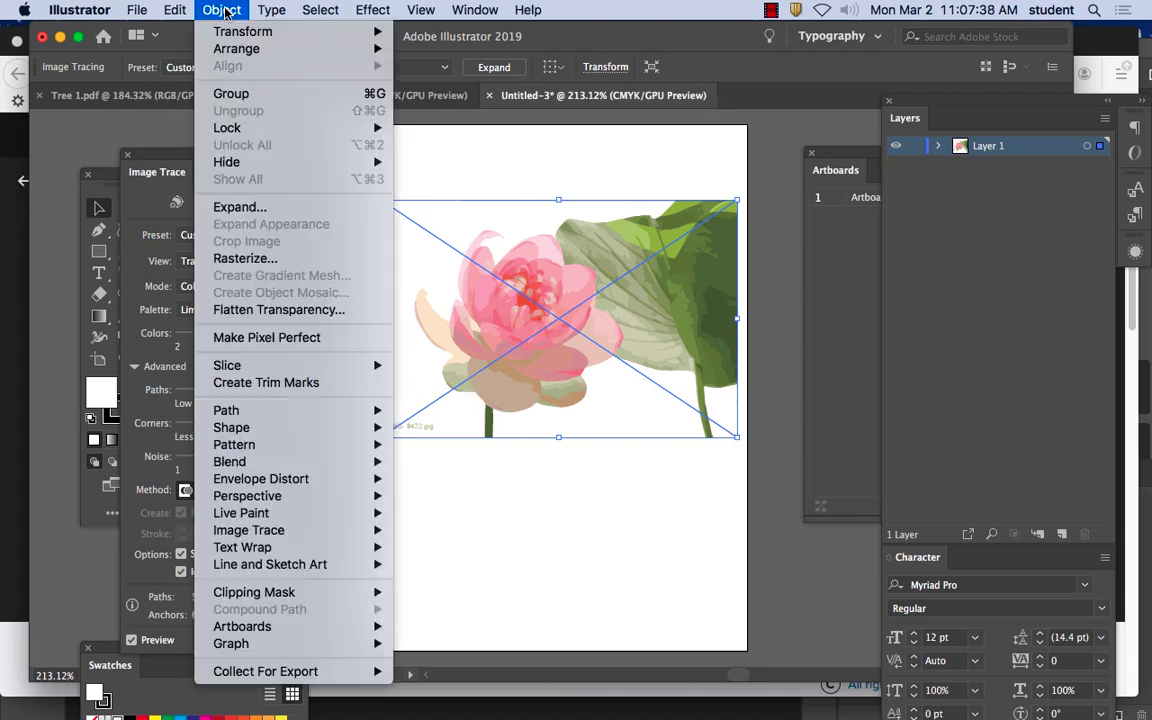
click(237, 207)
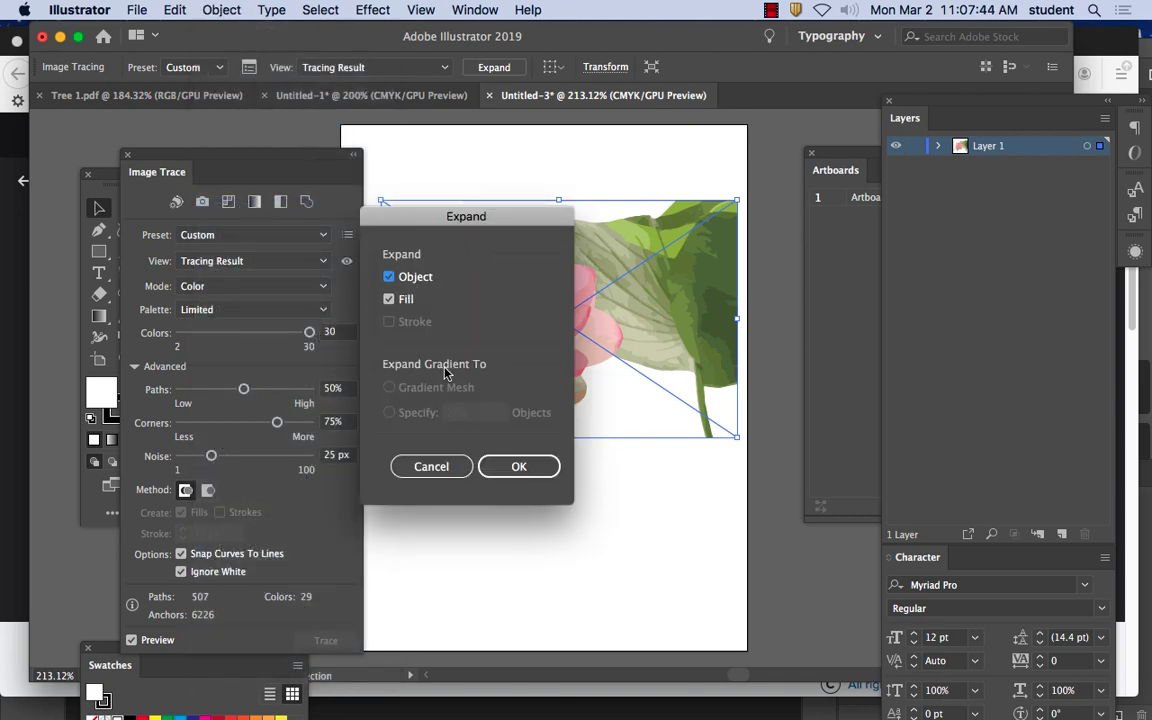
click(522, 468)
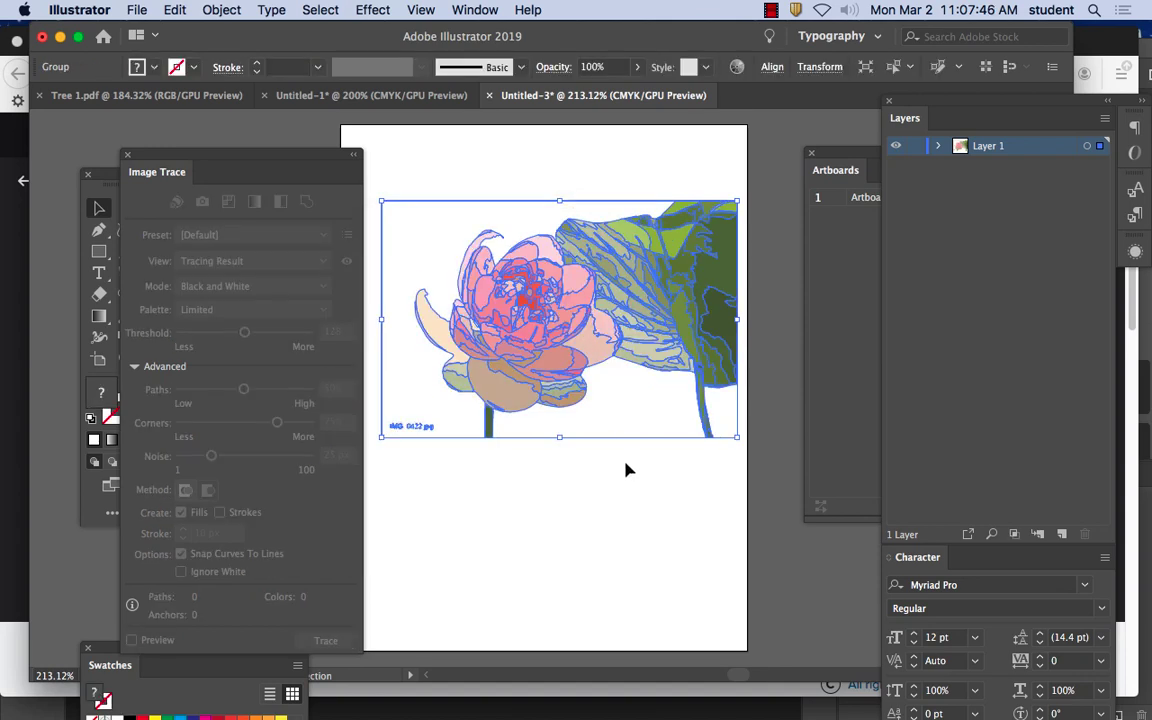
mouse_move(133, 178)
mouse_down()
mouse_move(188, 159)
mouse_move(802, 548)
mouse_move(727, 565)
mouse_up()
Delete the IMG_8422.jpg watermark and the empty frame path around the flower using Direct Selection
click(128, 208)
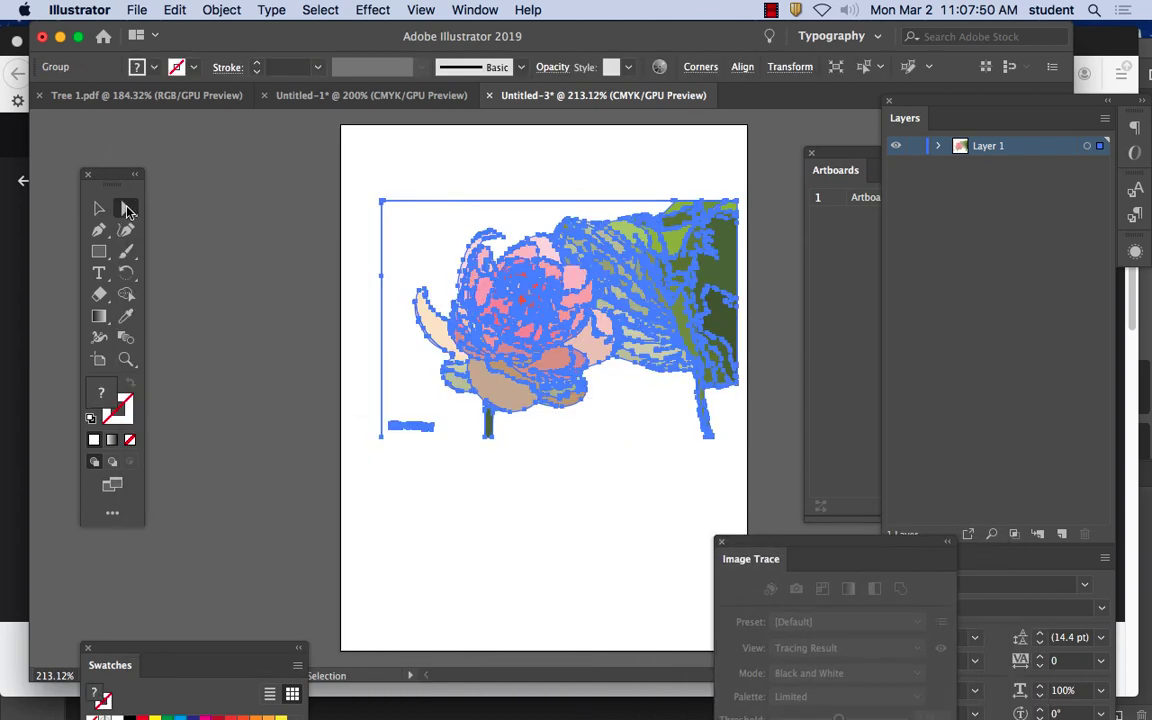
click(361, 449)
drag(428, 462, 445, 468)
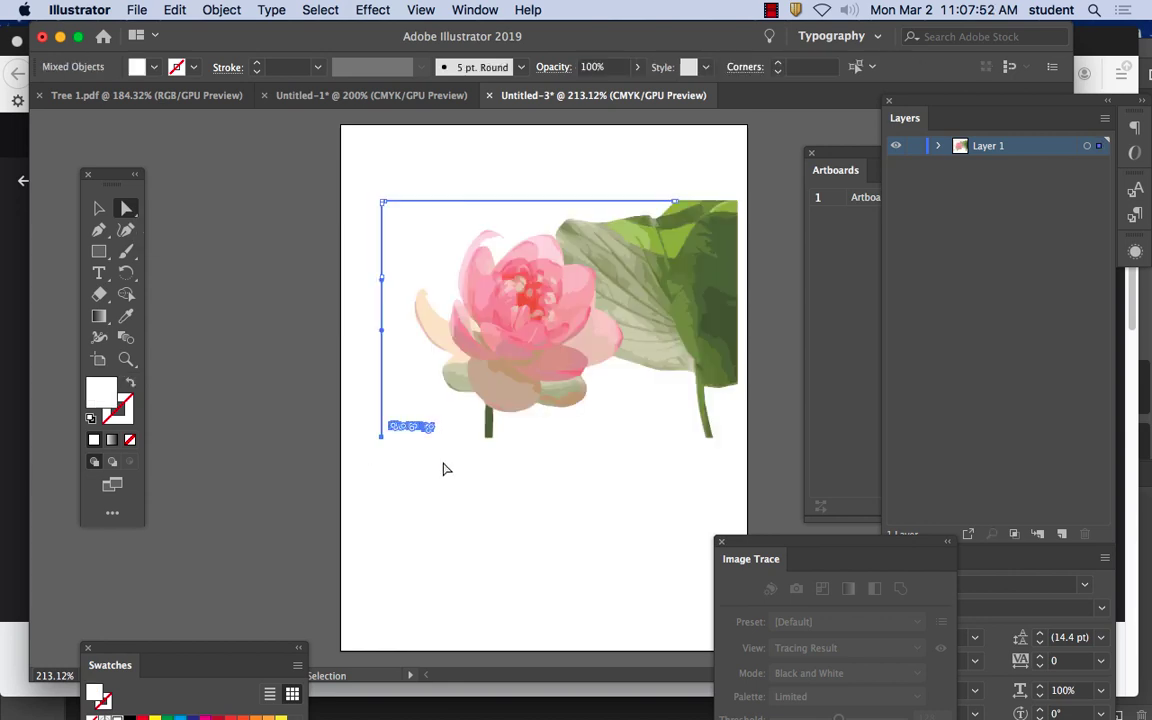
key(Delete)
drag(349, 178, 408, 306)
key(Delete)
Delete the large green leaf and its stem, including the veined leaf pieces beside the right petals
drag(673, 177, 771, 468)
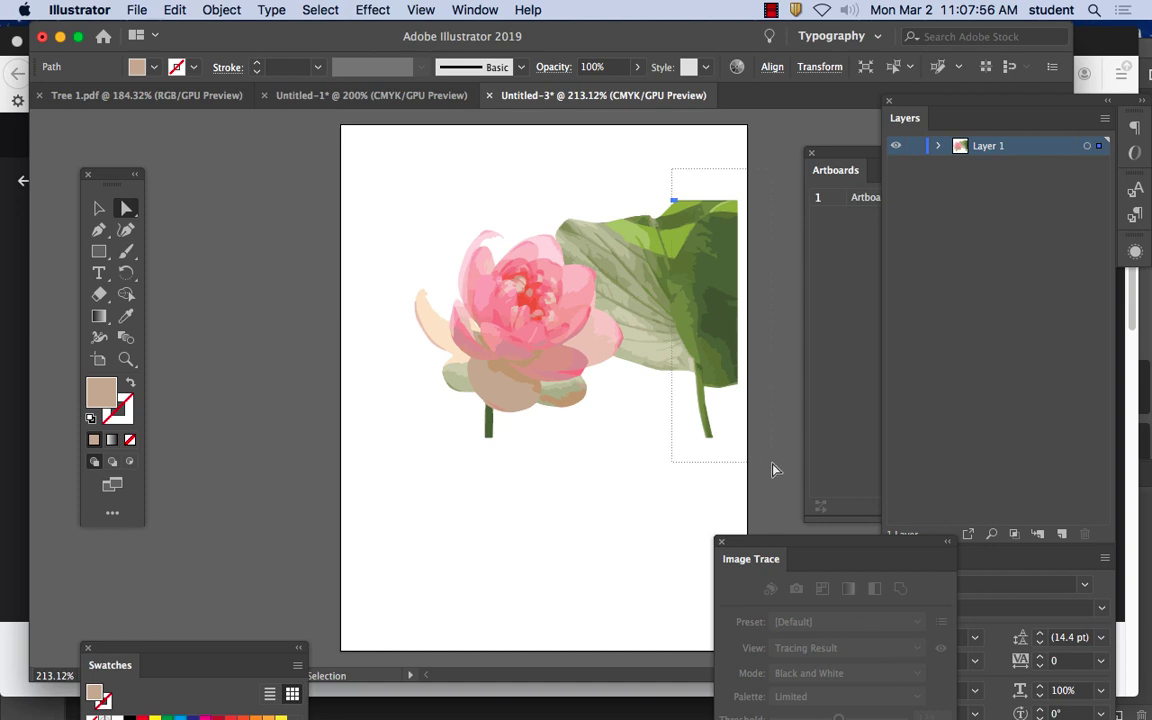
key(Delete)
drag(611, 184, 687, 393)
key(Delete)
click(683, 316)
key(Delete)
drag(627, 292, 668, 394)
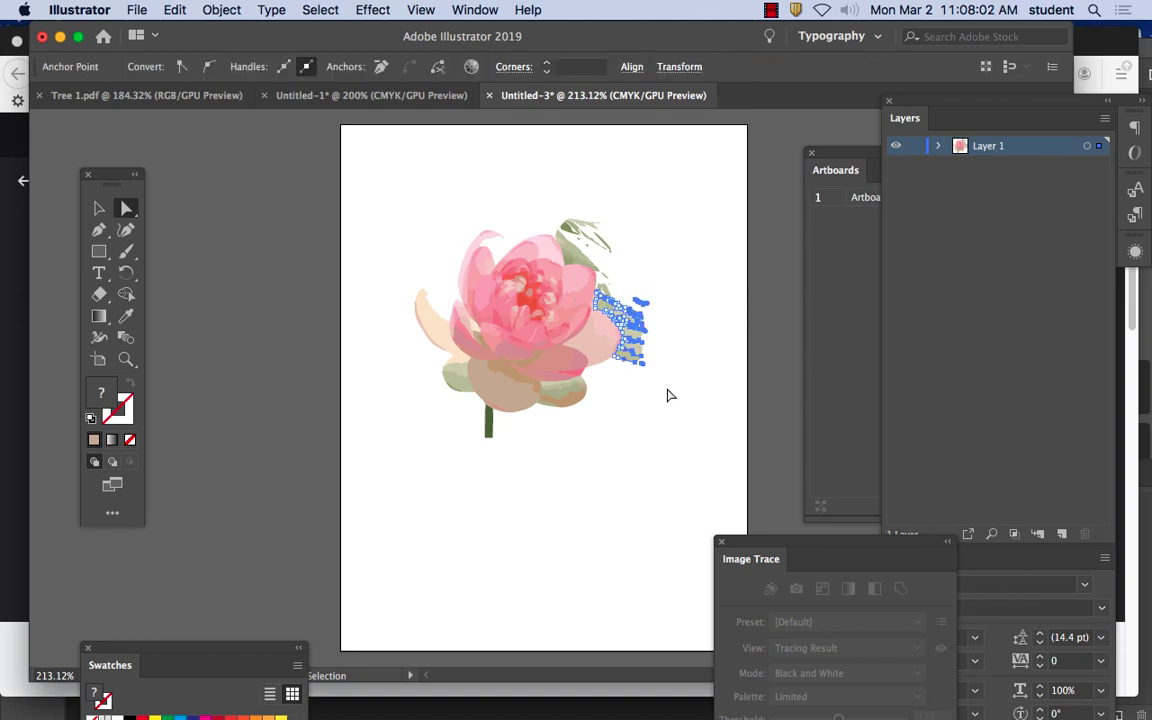
key(Delete)
key(Delete)
Delete the remaining leaf pieces behind the flower's upper-right petals
drag(567, 214, 633, 260)
key(Delete)
key(Delete)
key(Delete)
click(695, 316)
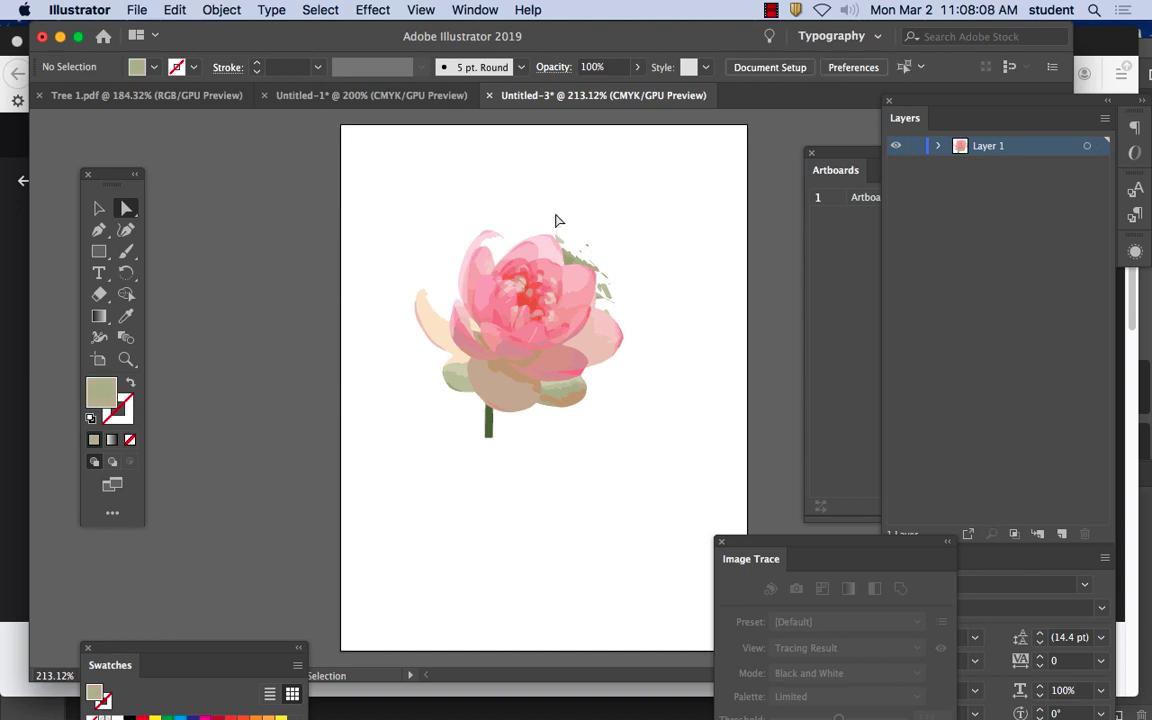
drag(556, 214, 602, 265)
key(Delete)
key(Delete)
key(Delete)
key(Delete)
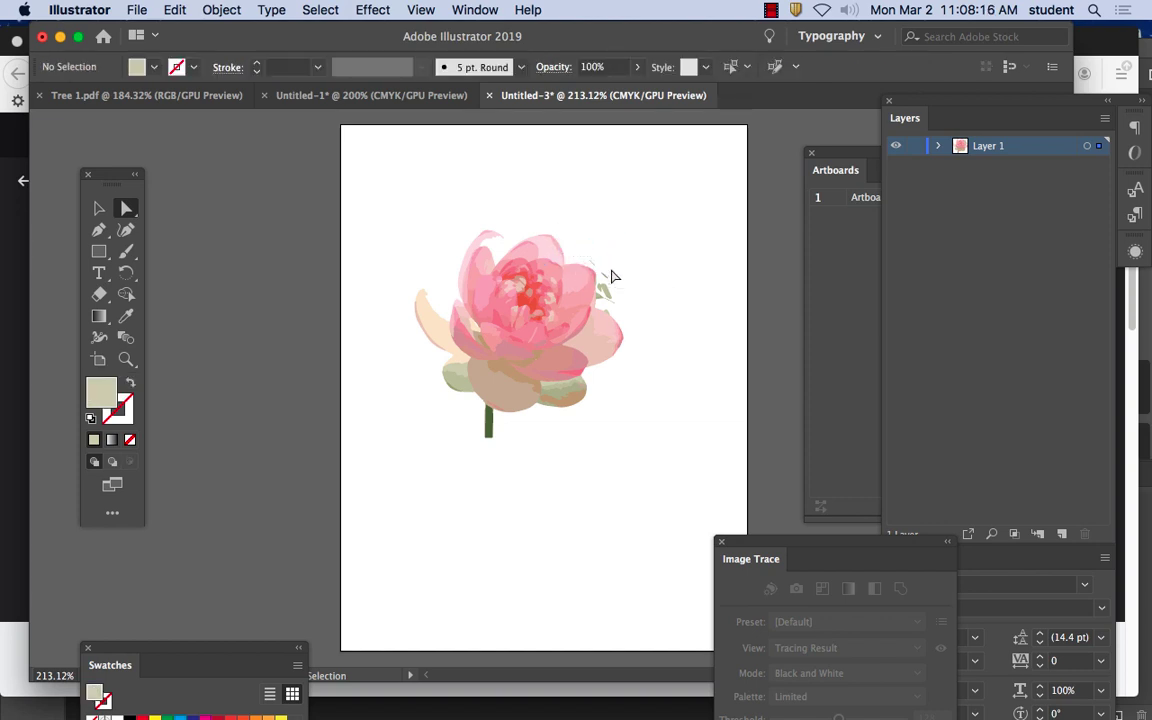
Clean up the small leftover leaf specks along the flower's right edge
click(589, 258)
key(Delete)
key(Delete)
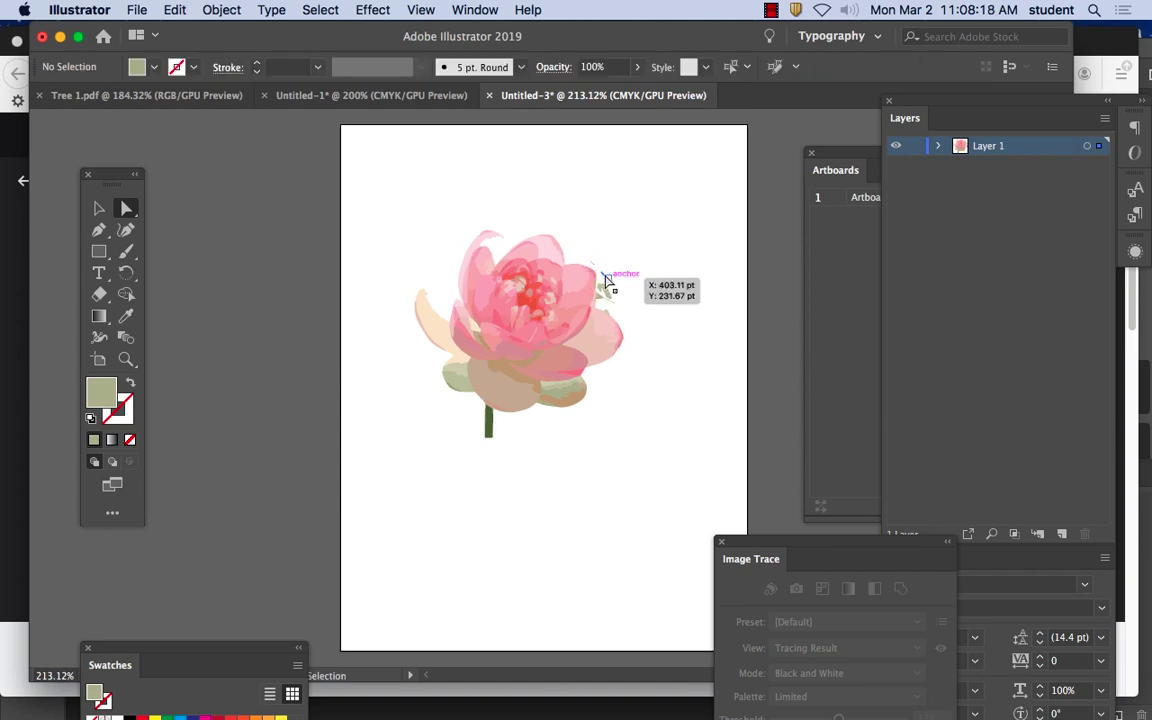
drag(600, 268, 626, 302)
key(Delete)
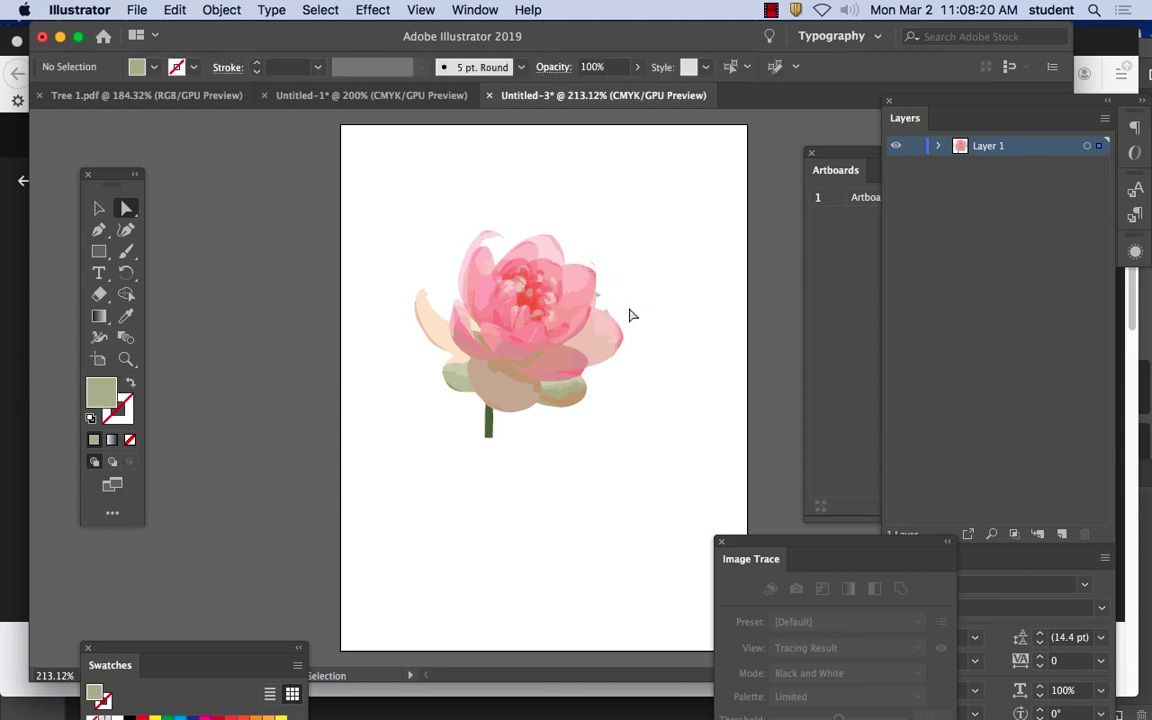
drag(589, 257, 619, 276)
key(Delete)
click(600, 295)
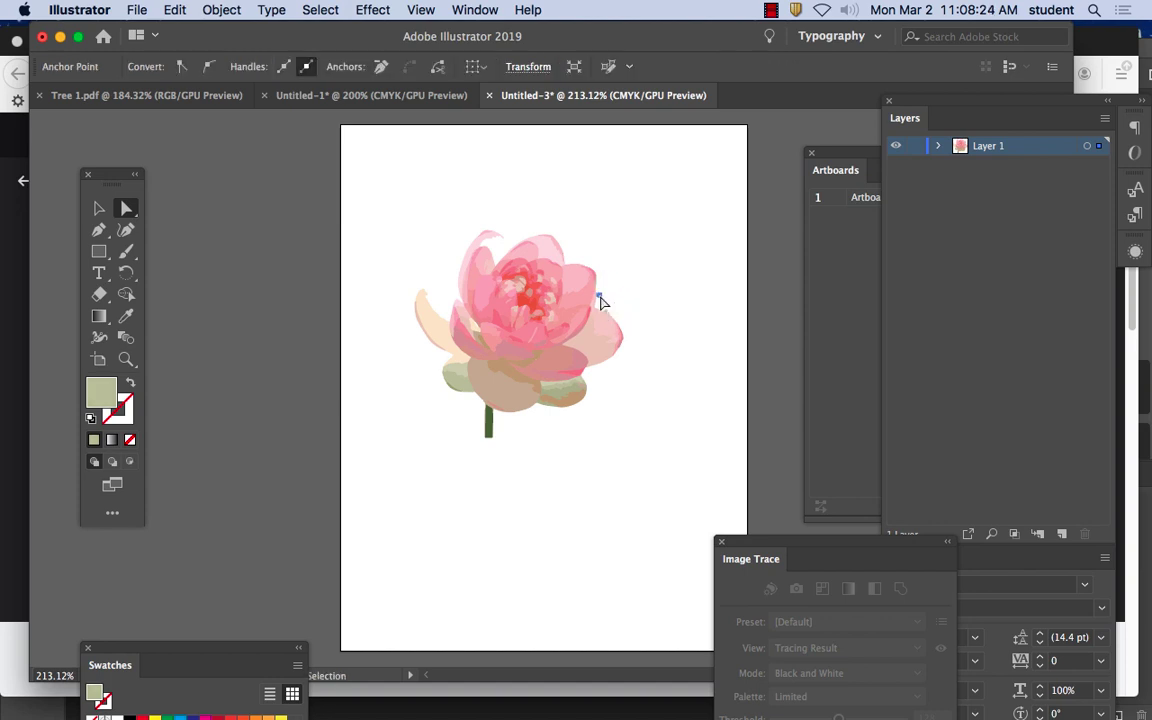
key(Delete)
key(Delete)
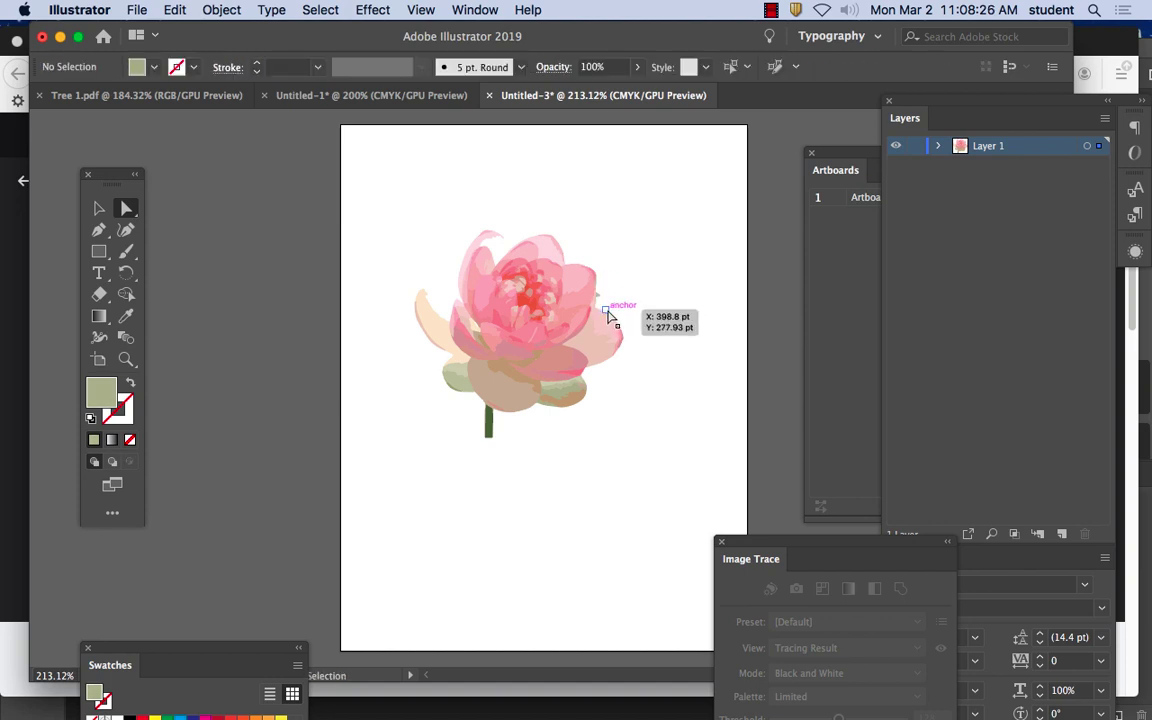
click(606, 313)
key(Delete)
click(599, 297)
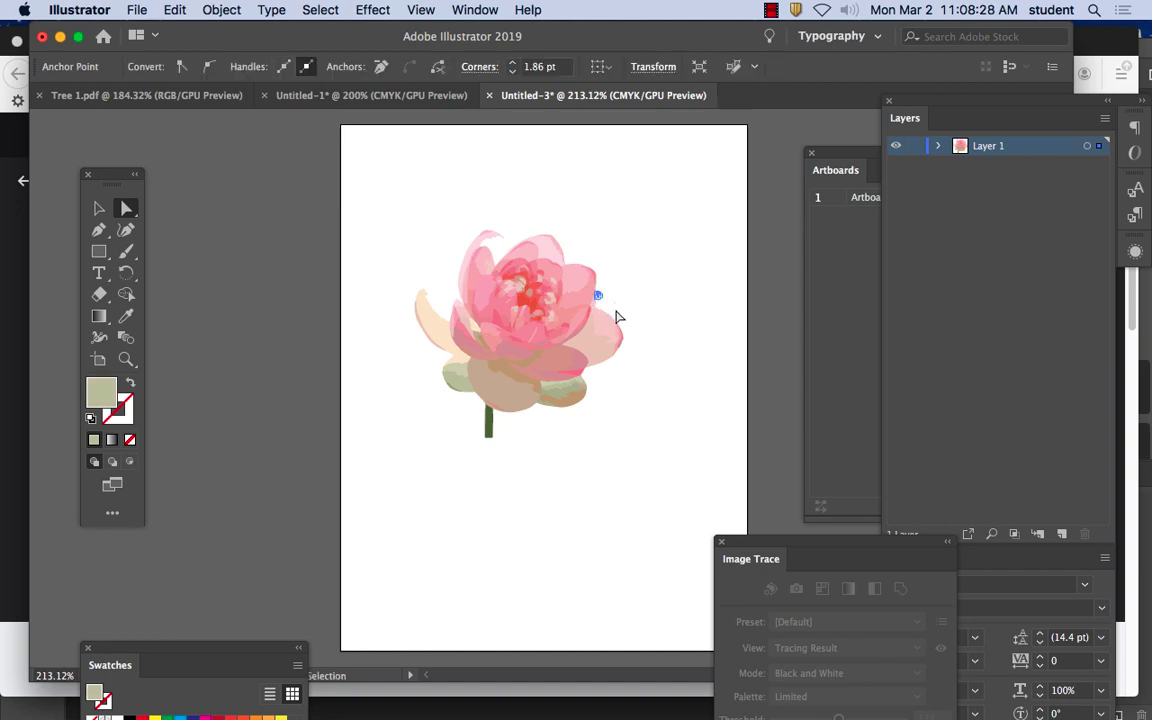
key(Delete)
key(Delete)
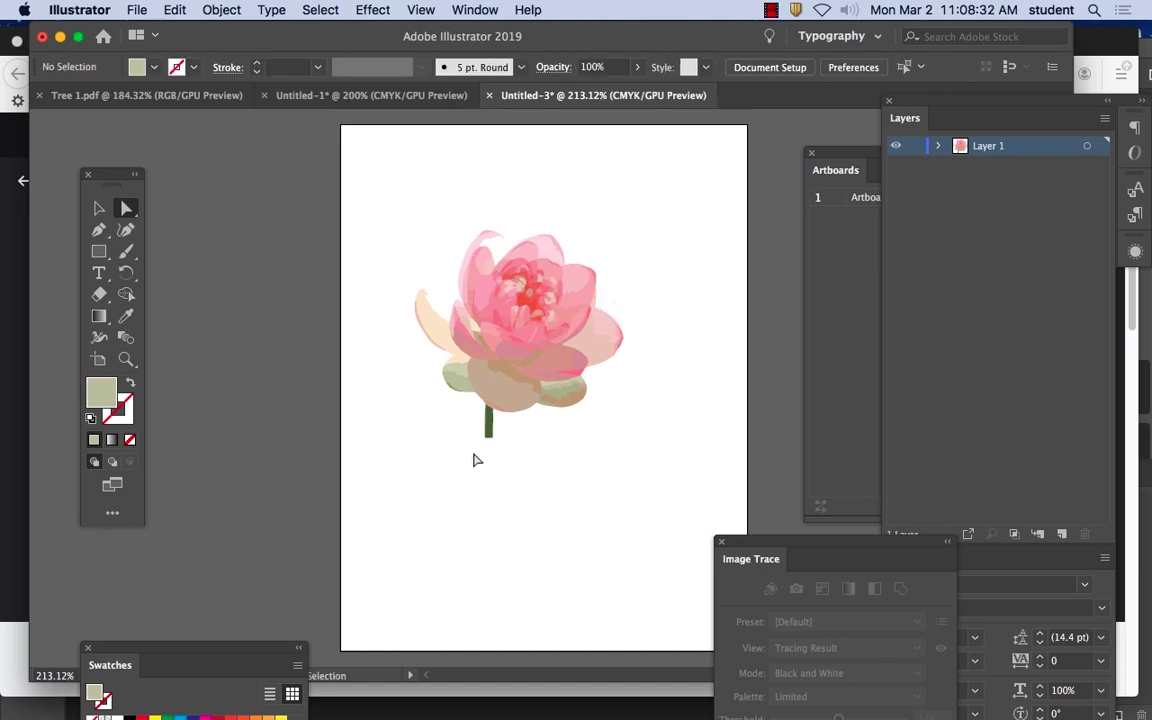
Lengthen the flower stem by moving its bottom anchor points straight down to near the artboard's lower edge
drag(466, 424, 500, 610)
click(625, 548)
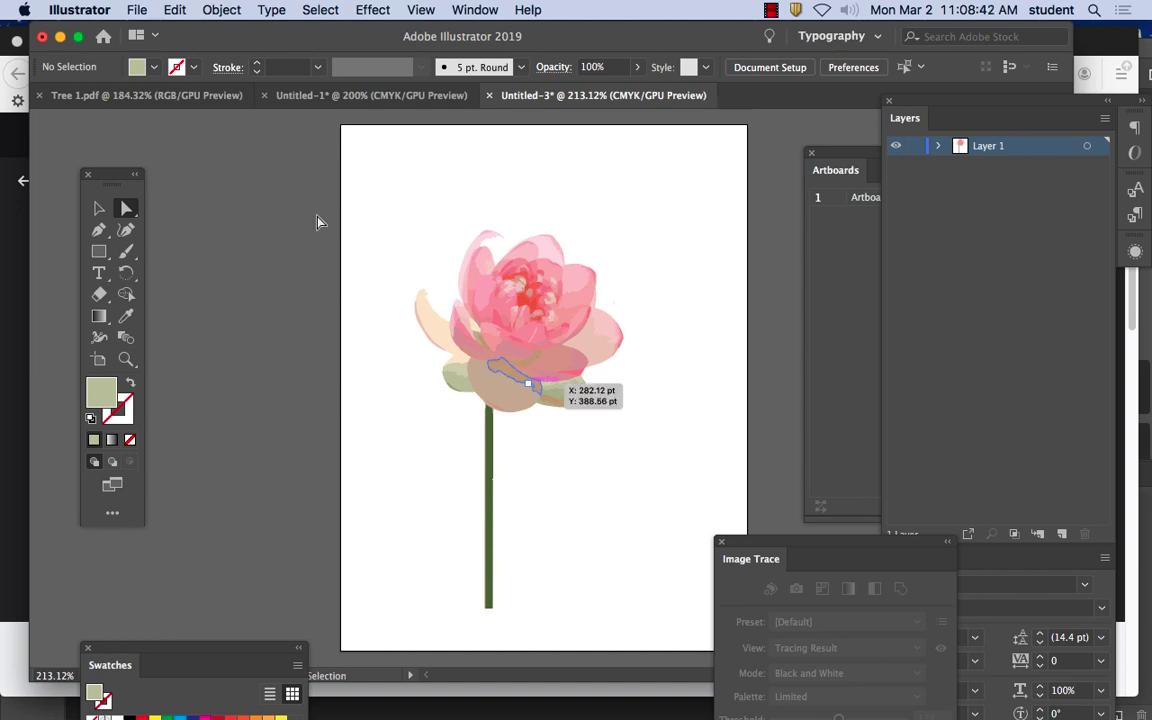
Scale the whole flower down proportionally to just over half size and position it in the artboard's upper middle
click(99, 208)
drag(390, 190, 607, 368)
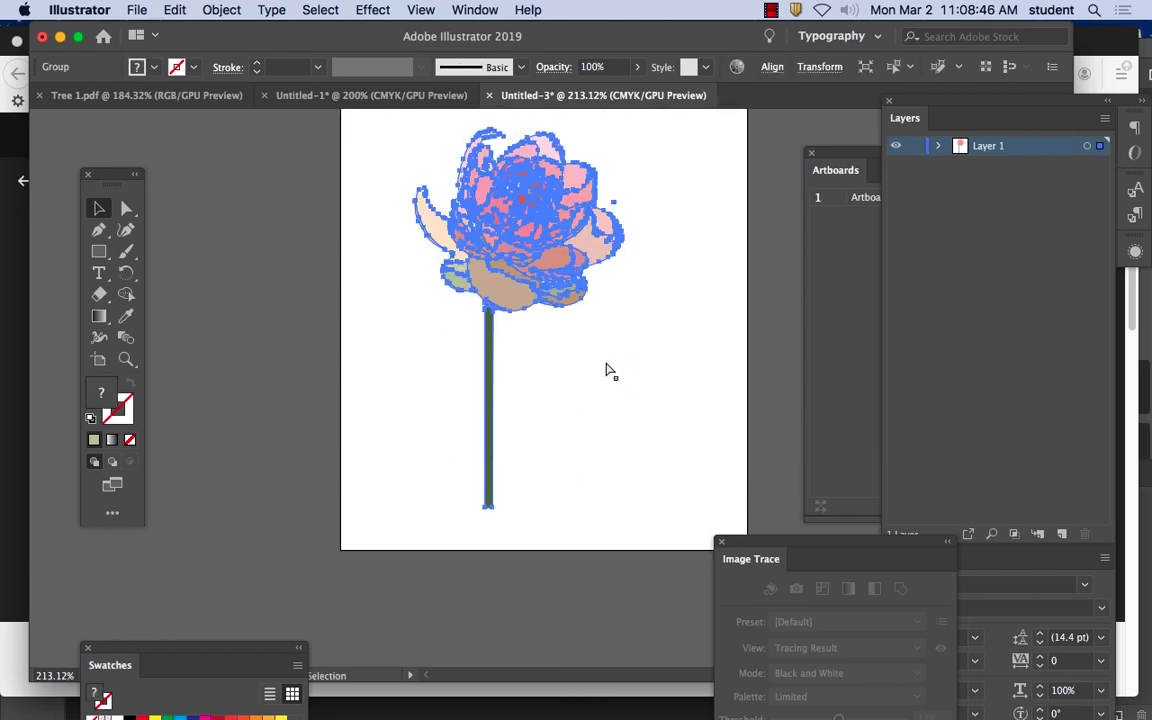
key(super+minus)
key(super+minus)
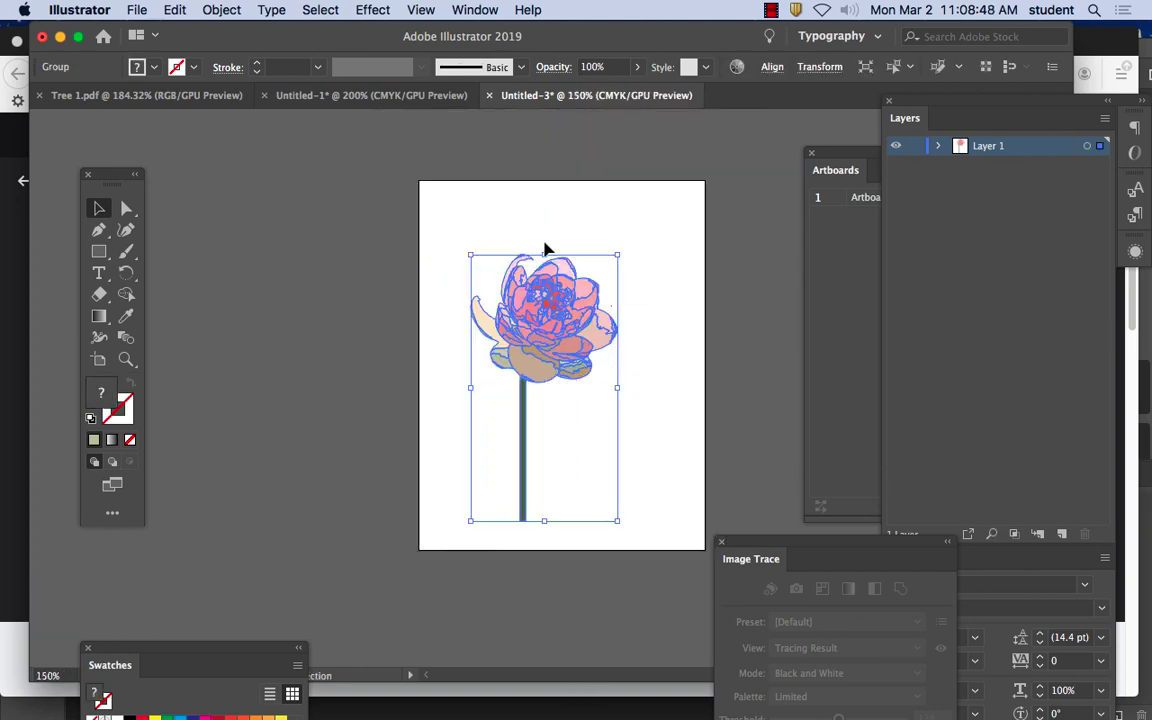
drag(617, 255, 551, 278)
click(646, 352)
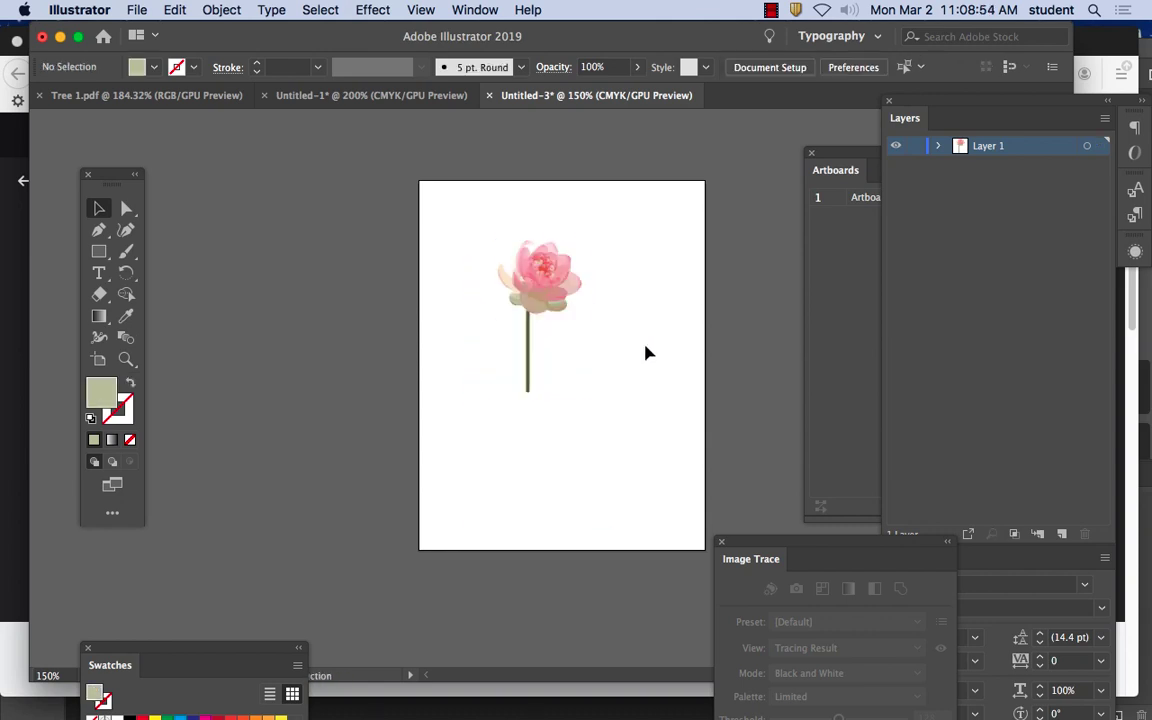
Place the desktop image Screen Shot 2020-03-02 at 10.46.14 AM at a large size, centring its tree over the artboard
click(137, 10)
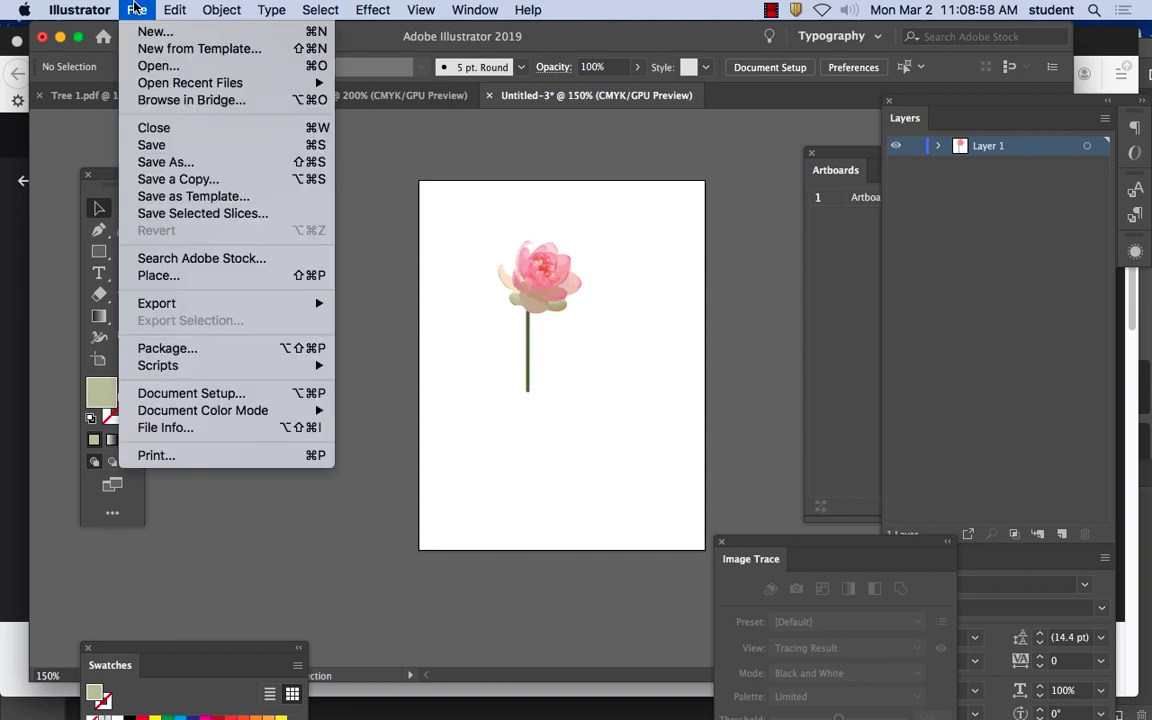
click(170, 275)
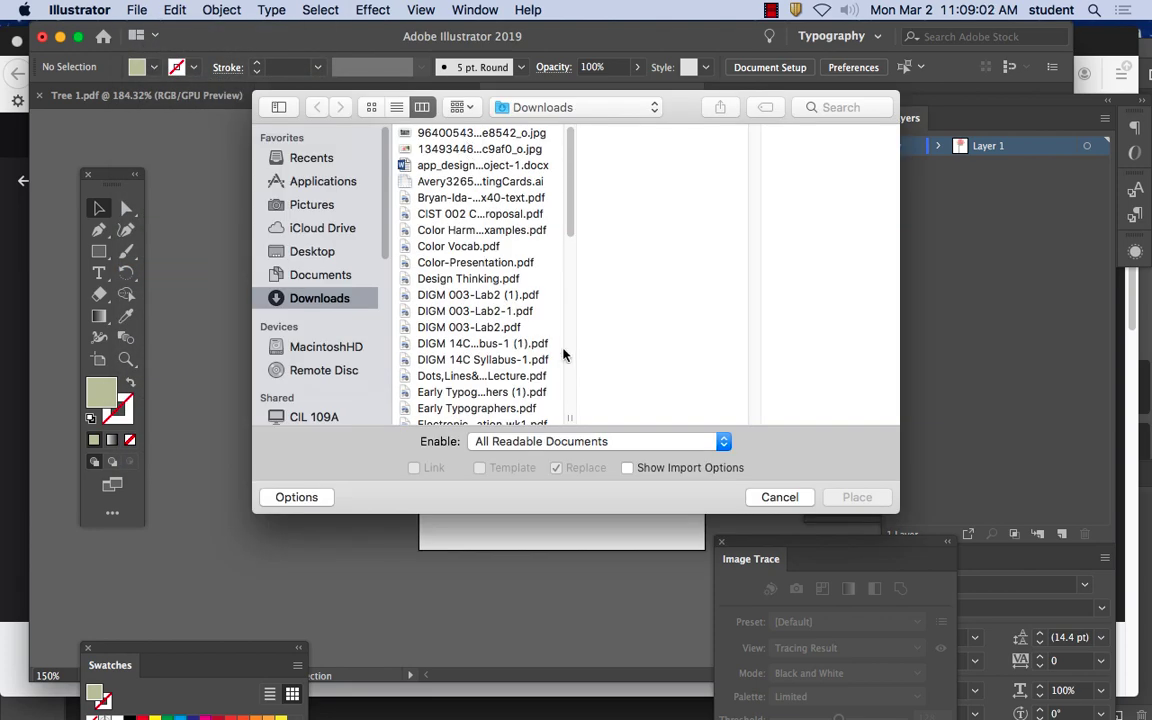
click(326, 256)
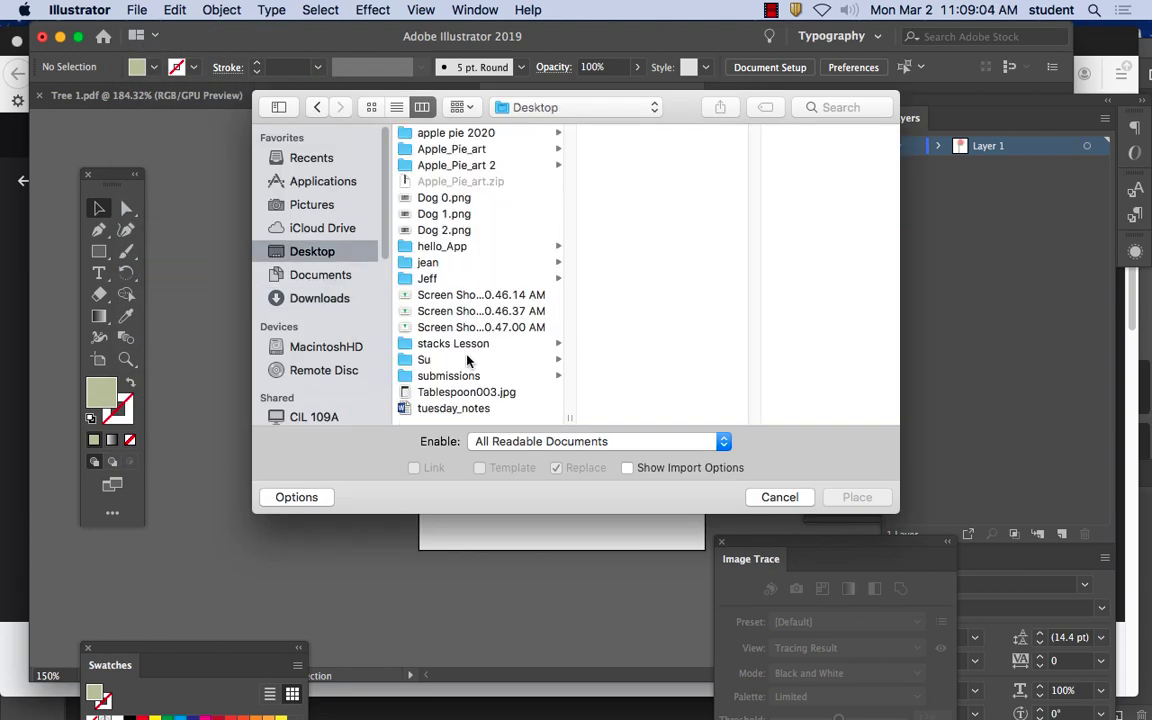
click(484, 296)
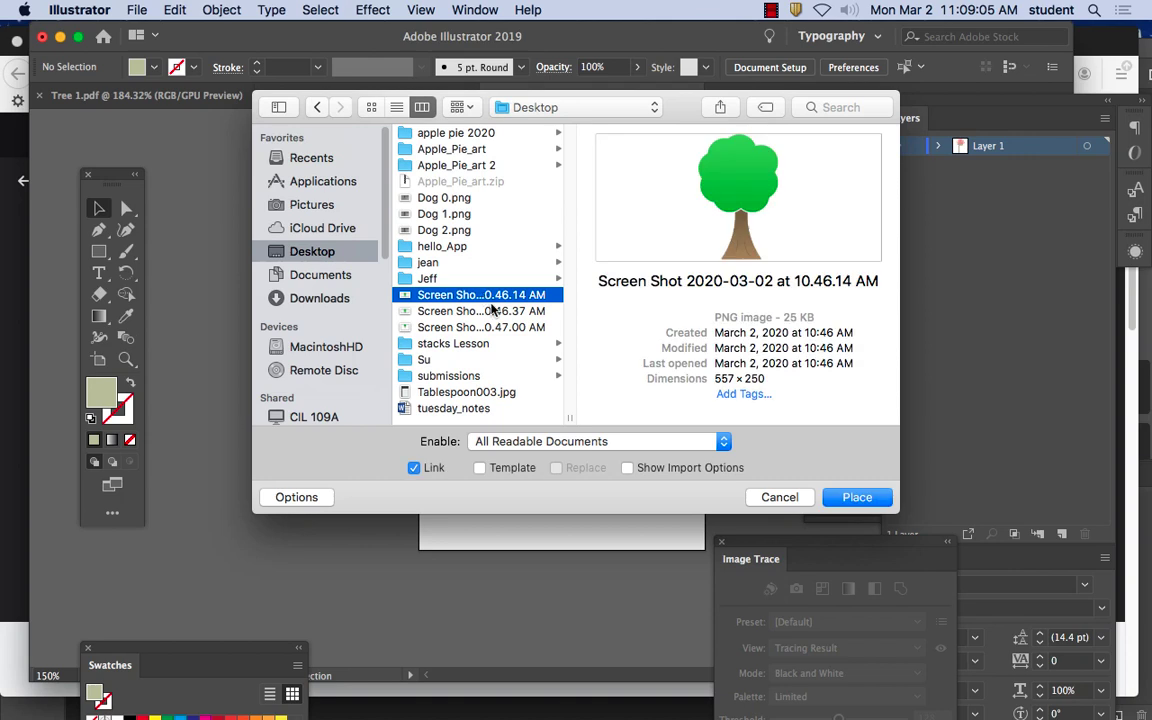
click(848, 499)
mouse_move(206, 184)
mouse_down()
mouse_move(828, 540)
mouse_move(869, 586)
mouse_move(997, 655)
mouse_move(960, 615)
mouse_move(975, 625)
mouse_move(890, 580)
mouse_up()
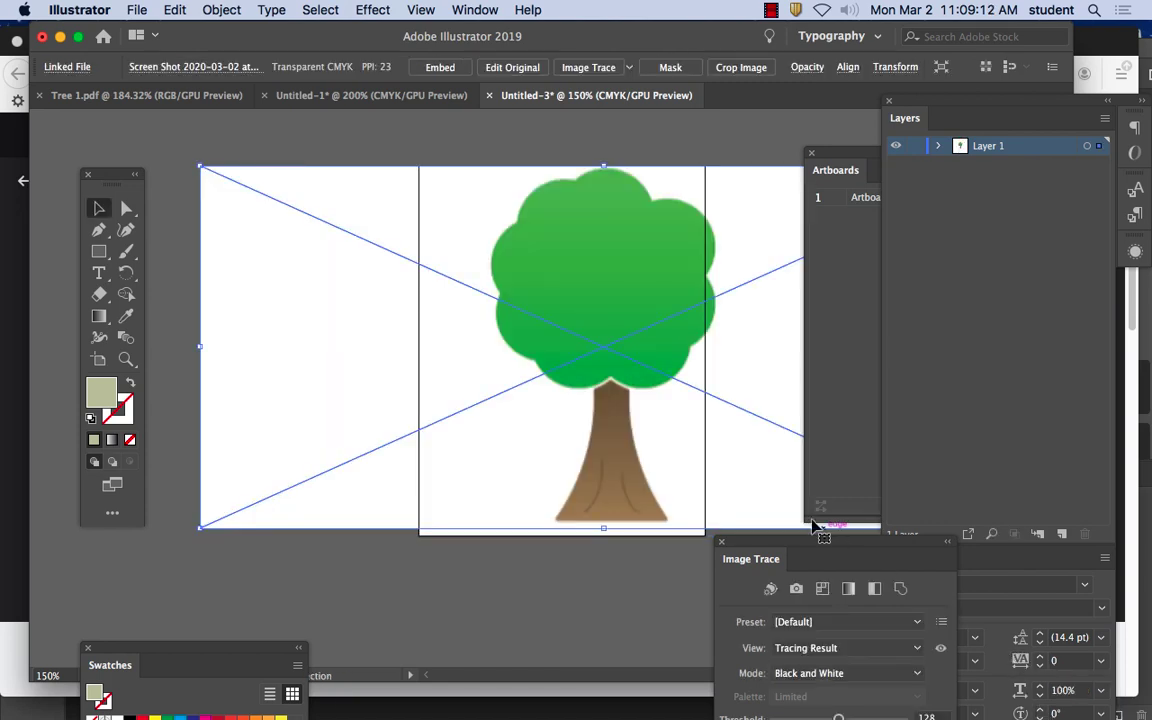
drag(663, 245, 579, 395)
drag(648, 386, 632, 263)
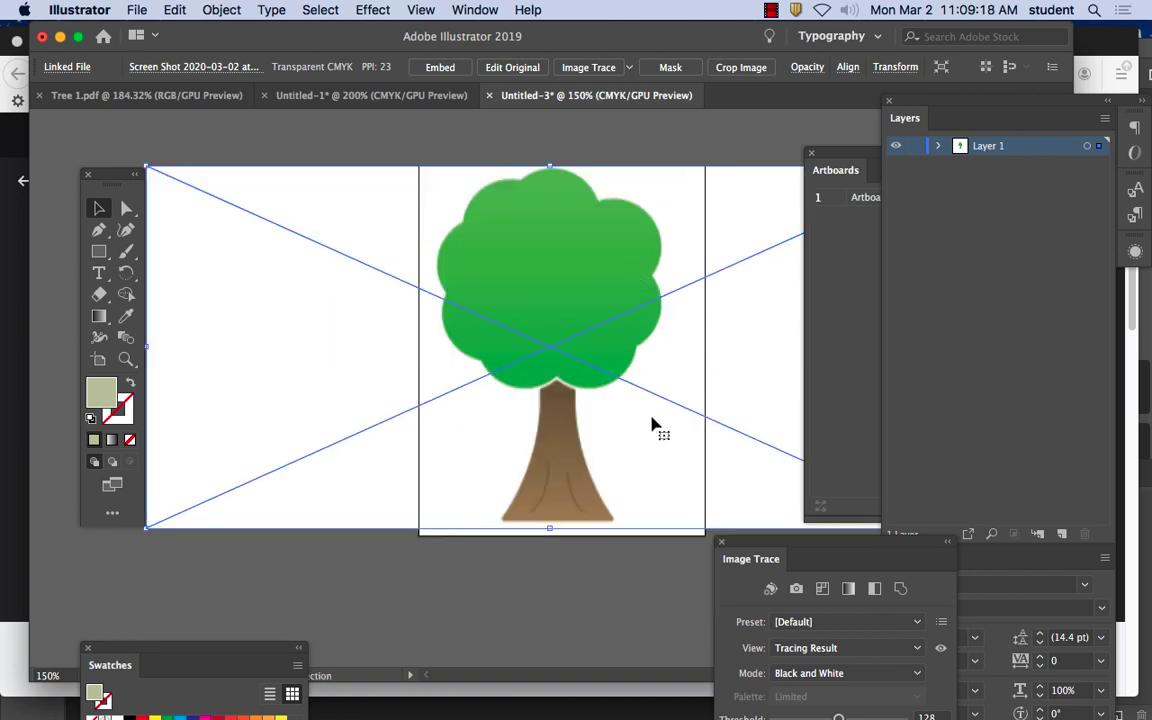
Fit the artboard to the placed tree image, and delete the image
click(215, 9)
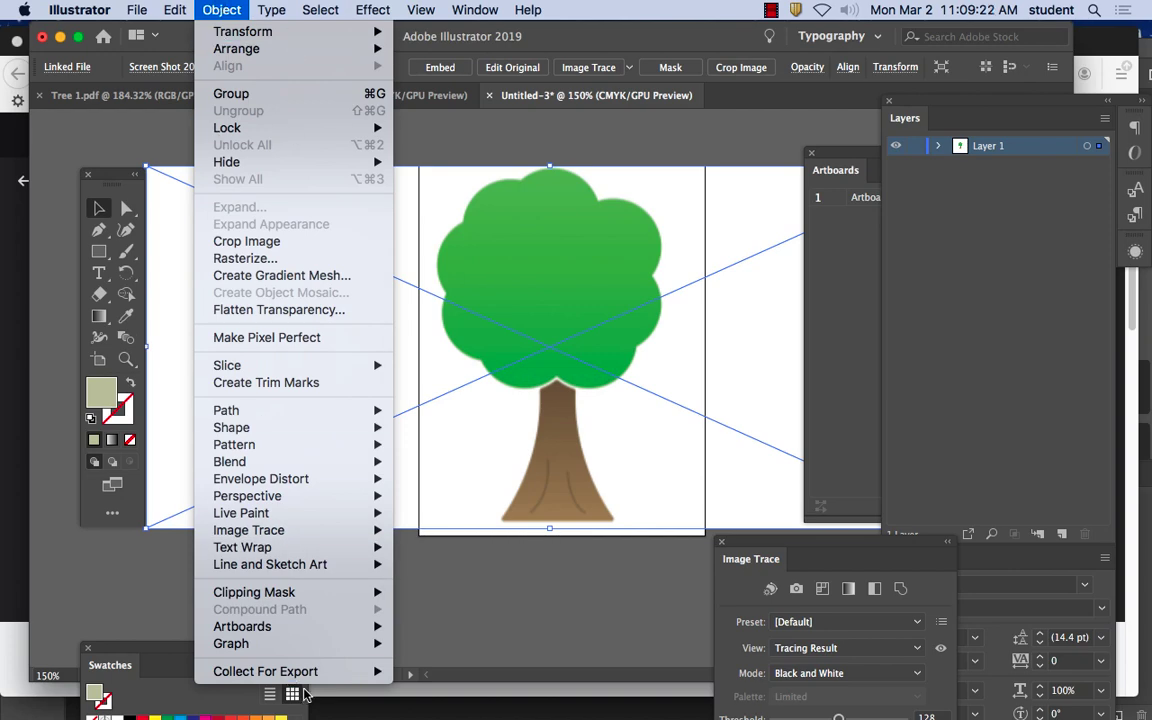
mouse_move(296, 624)
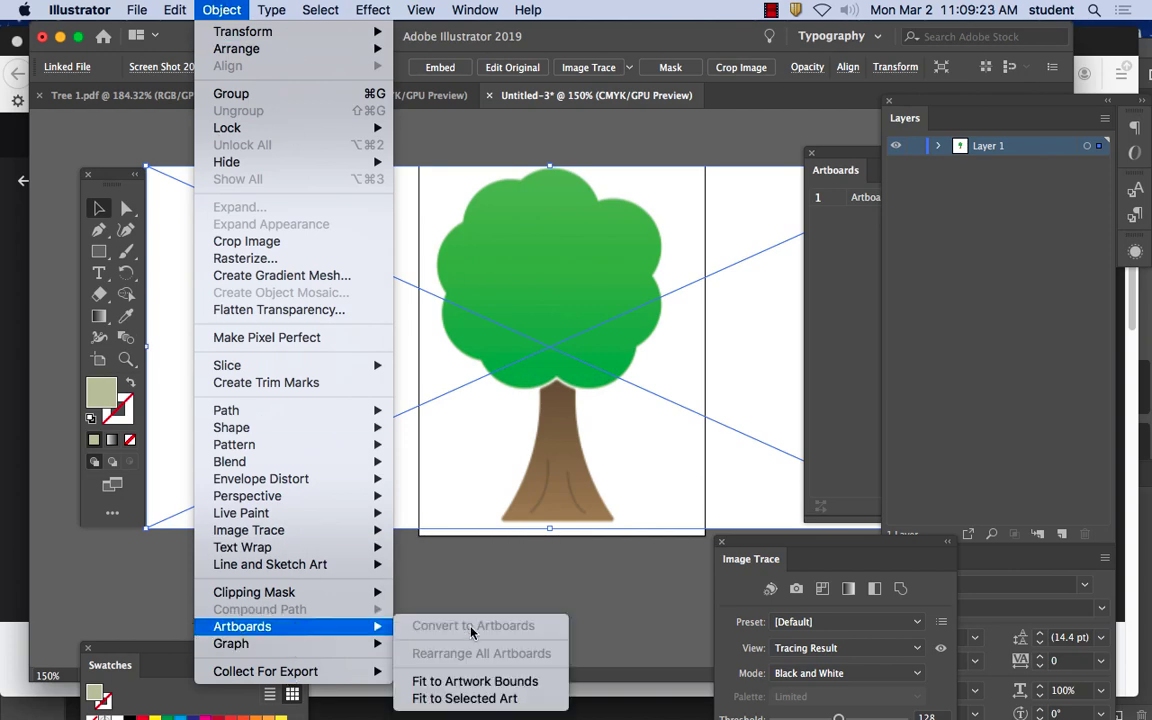
click(489, 699)
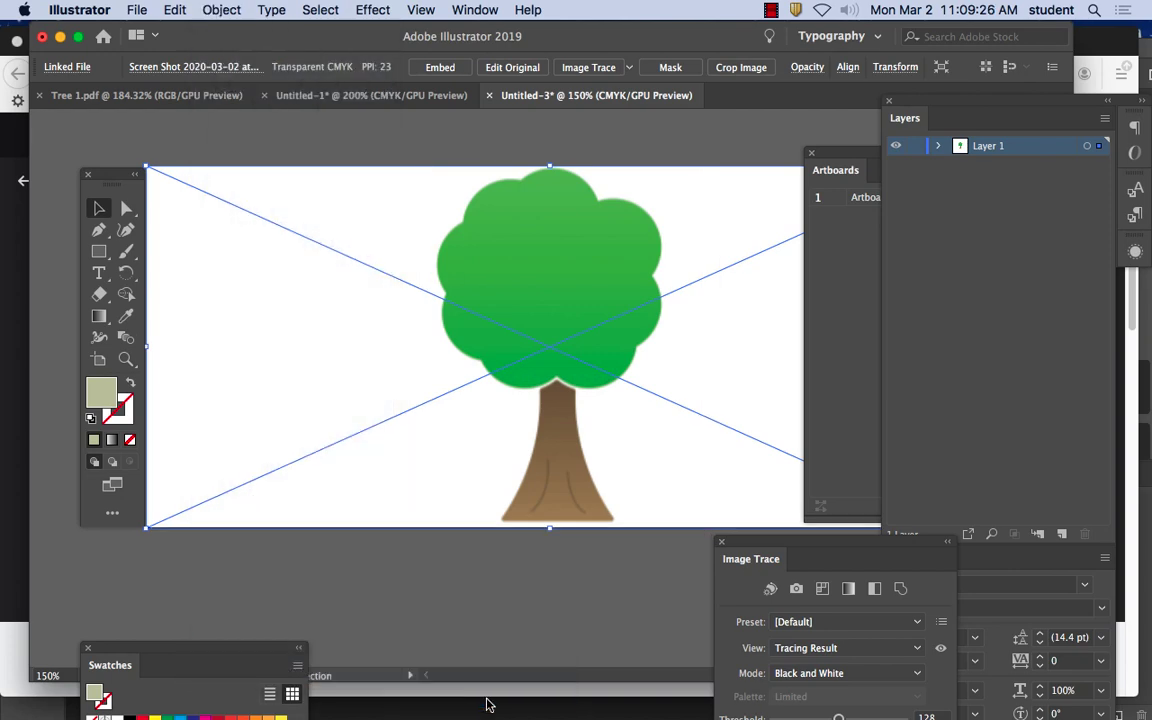
drag(496, 221, 471, 396)
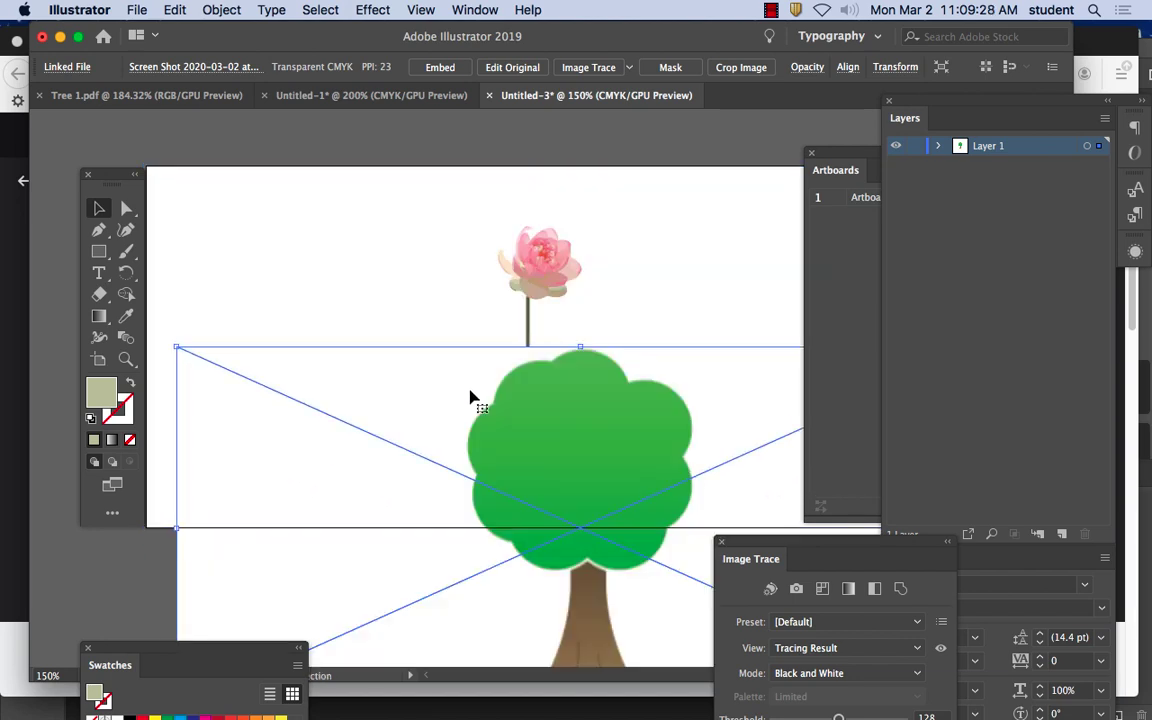
key(Delete)
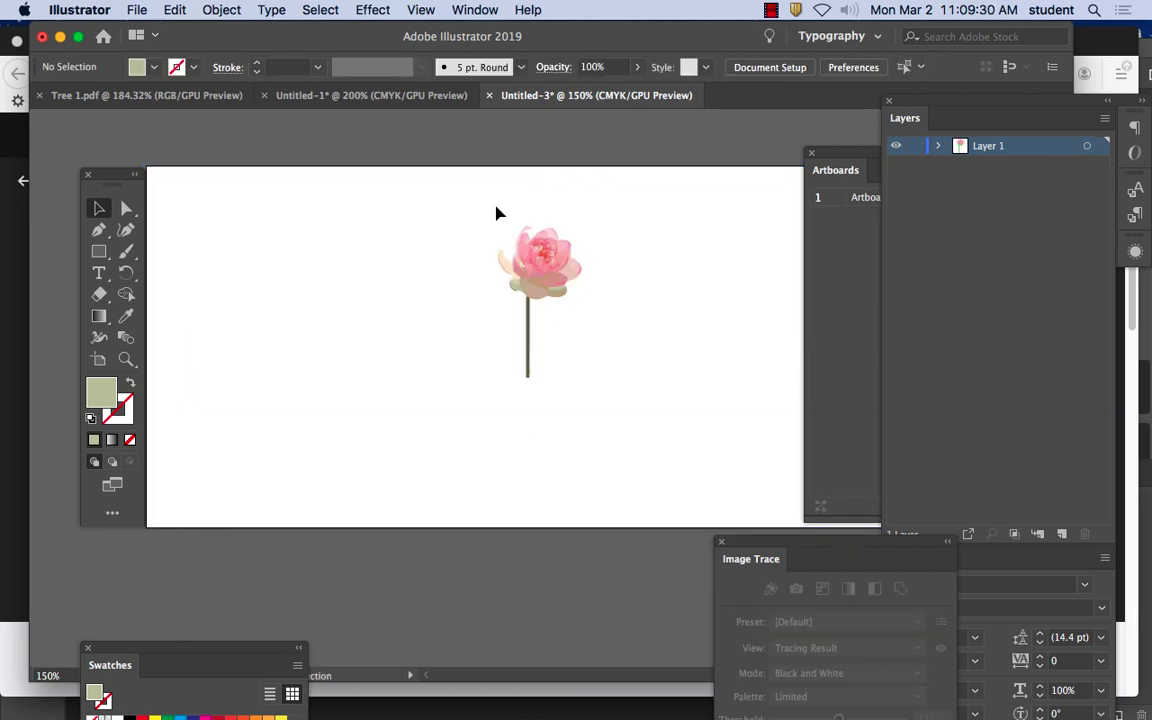
Move the flower to the left part of the wide artboard and enlarge it proportionally
drag(494, 206, 648, 492)
drag(349, 291, 291, 301)
drag(348, 256, 390, 178)
mouse_move(360, 226)
mouse_down()
mouse_move(326, 316)
mouse_move(328, 298)
mouse_up()
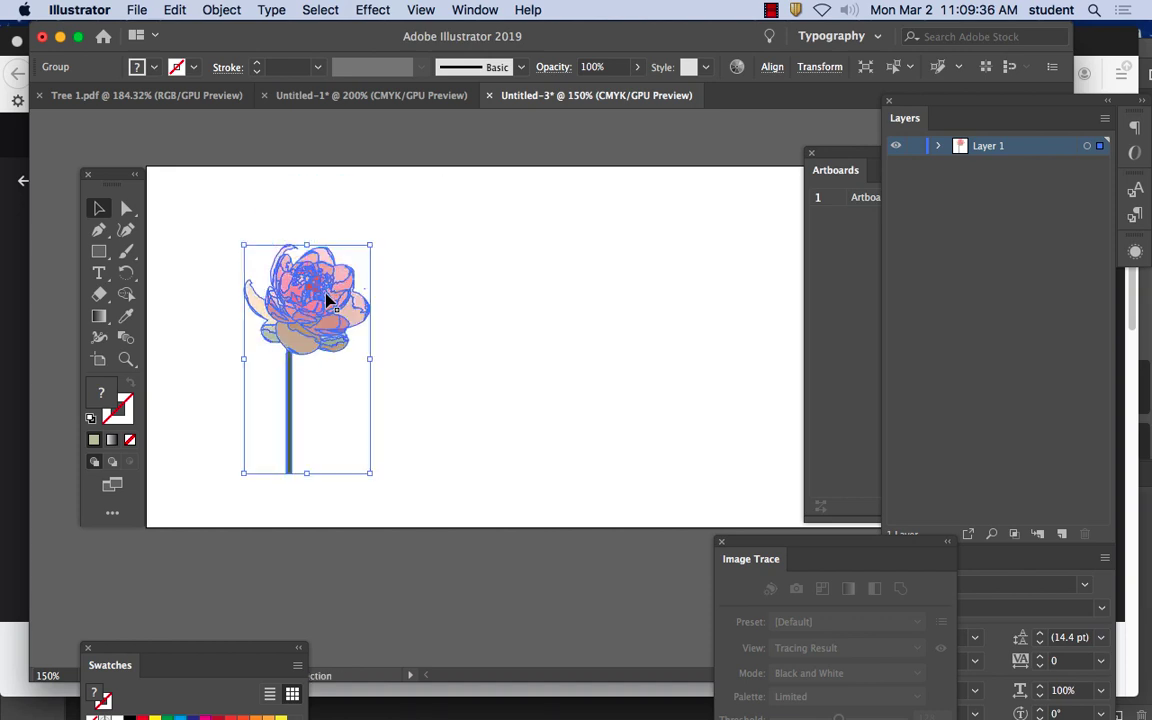
click(487, 435)
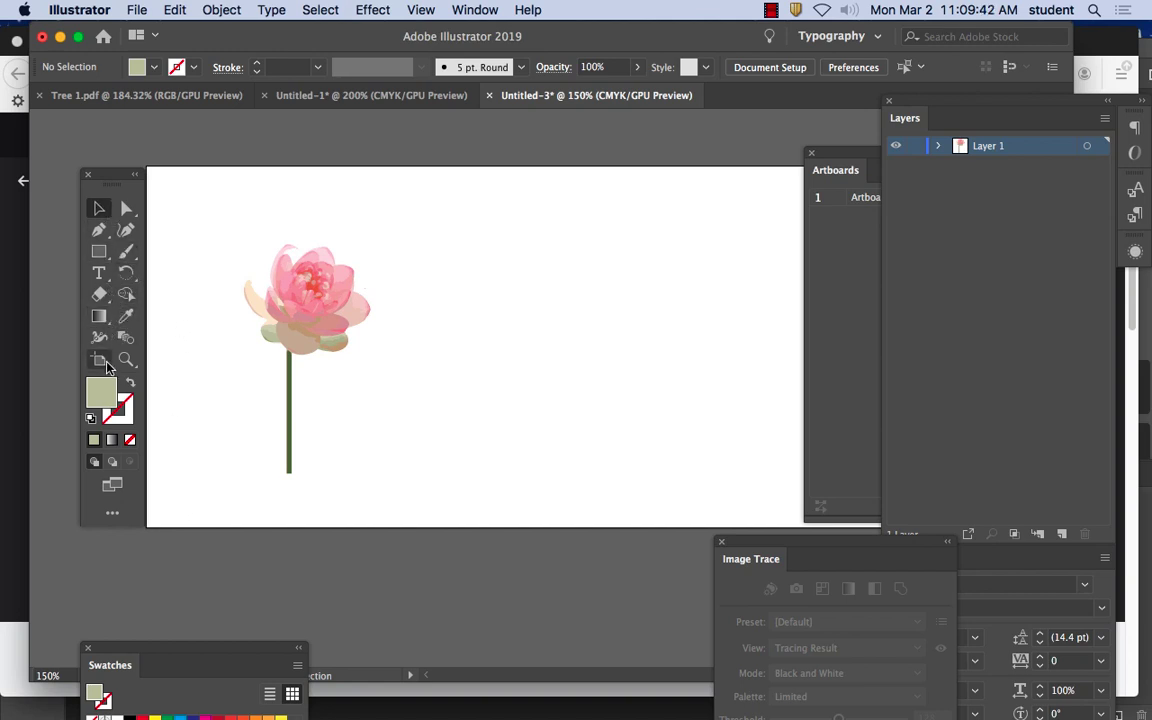
Draw a closed wavy ground shape with the Pencil tool across the artboard's lower part, overlapping the base of the flower stem
click(104, 235)
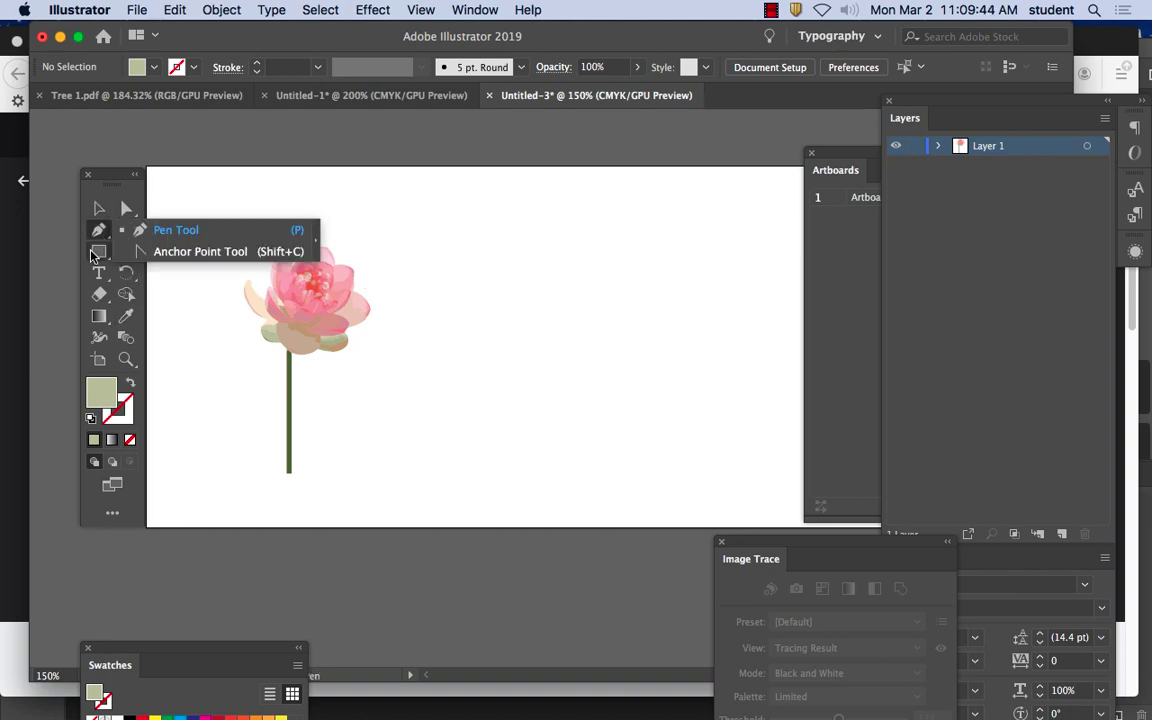
click(94, 253)
click(119, 232)
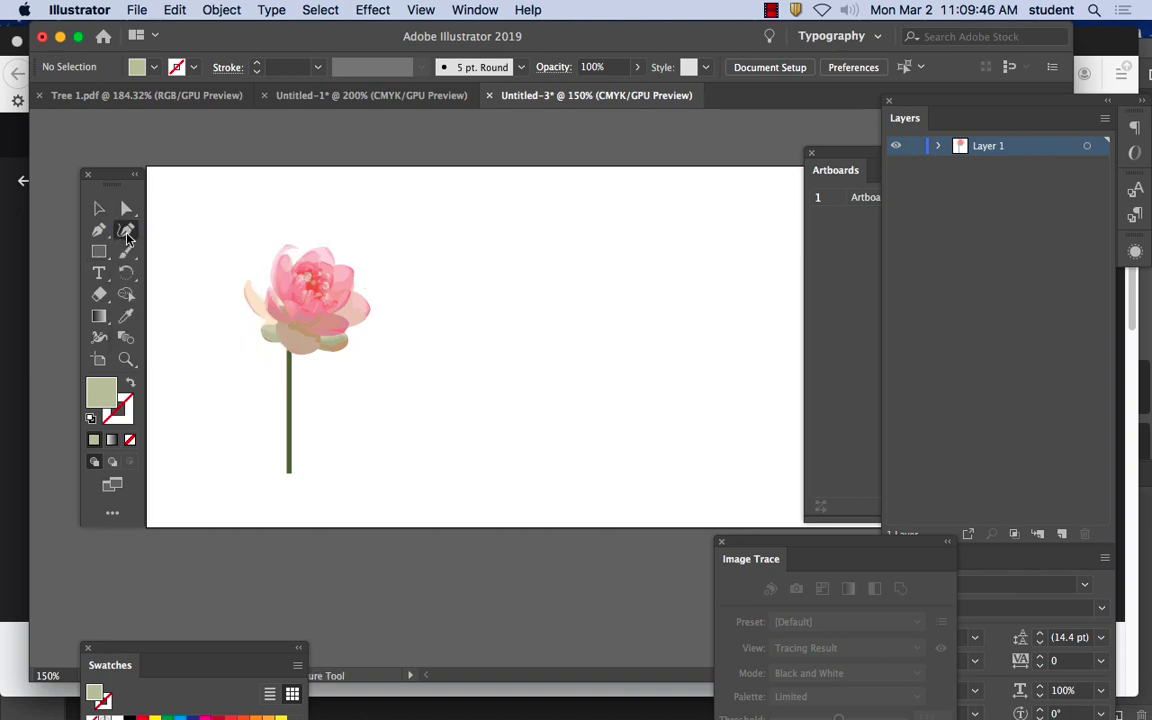
click(97, 276)
click(128, 297)
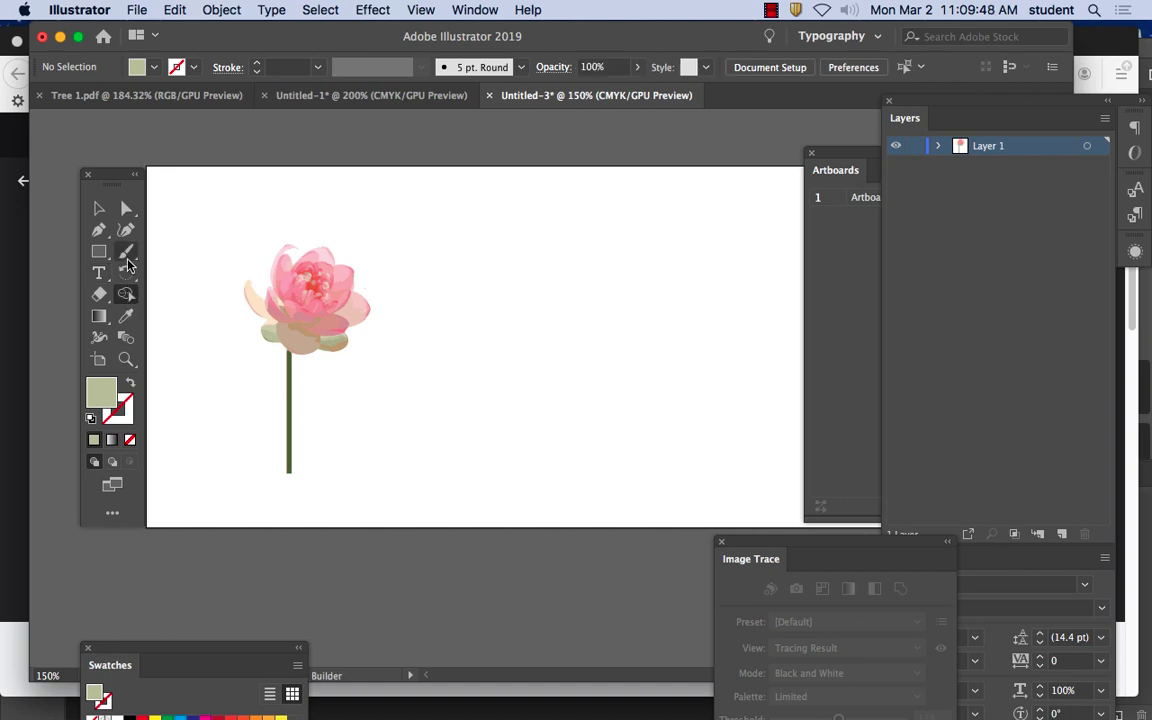
click(127, 259)
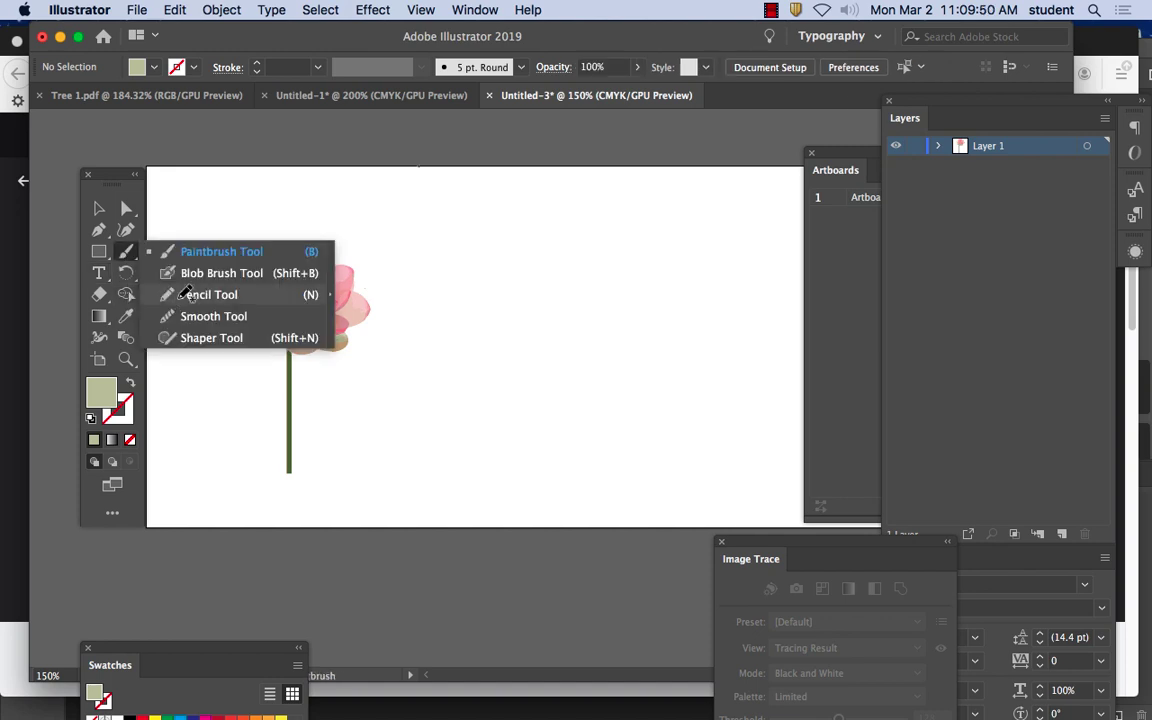
click(195, 294)
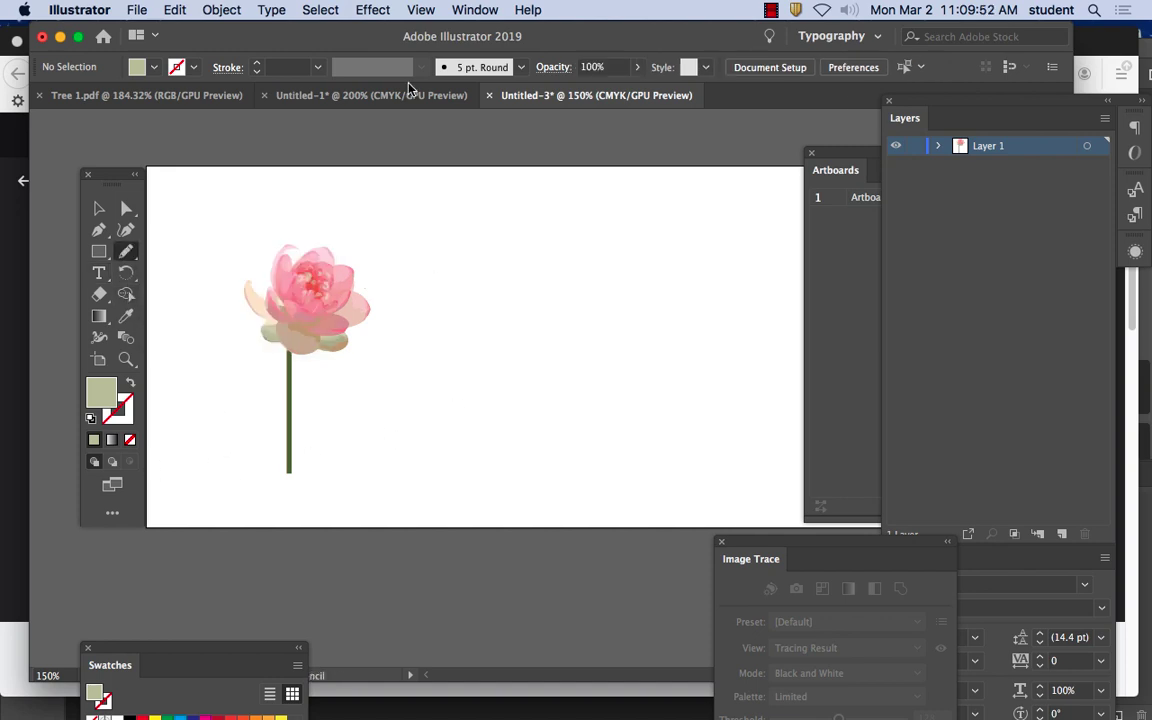
drag(112, 175, 32, 167)
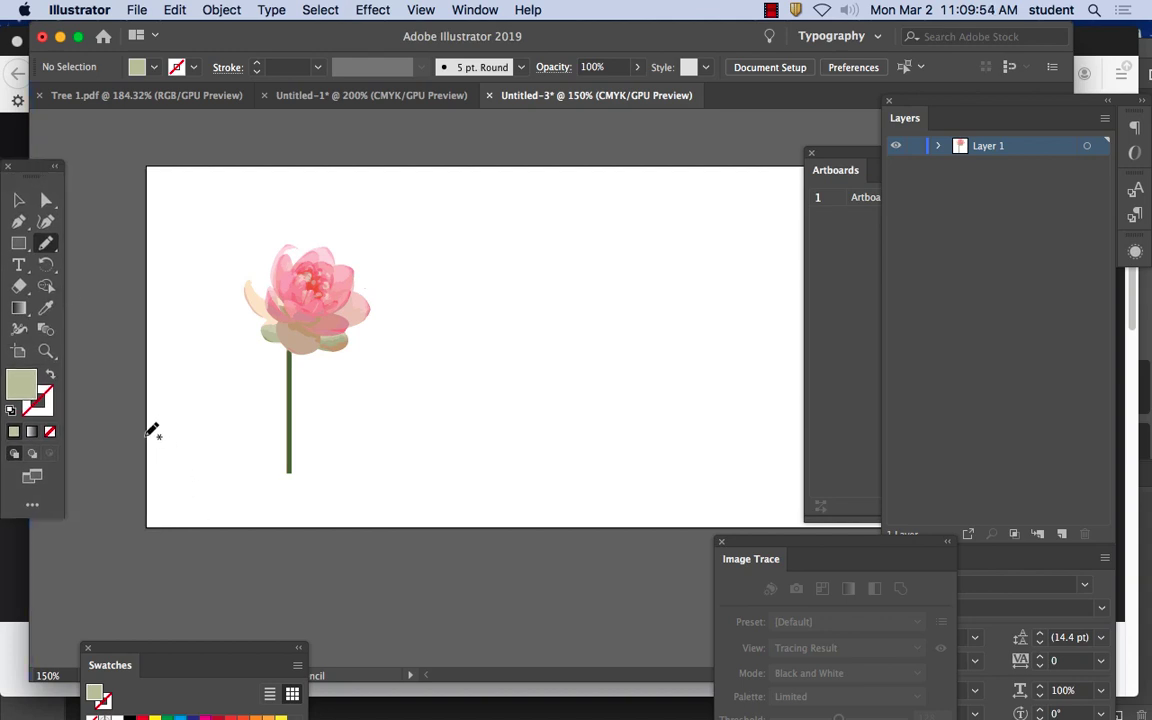
mouse_move(149, 437)
mouse_down()
mouse_move(443, 436)
mouse_move(548, 421)
mouse_move(817, 456)
mouse_move(964, 454)
mouse_move(980, 504)
mouse_move(865, 562)
mouse_move(658, 541)
mouse_move(332, 555)
mouse_move(137, 512)
mouse_move(132, 452)
mouse_move(149, 428)
mouse_up()
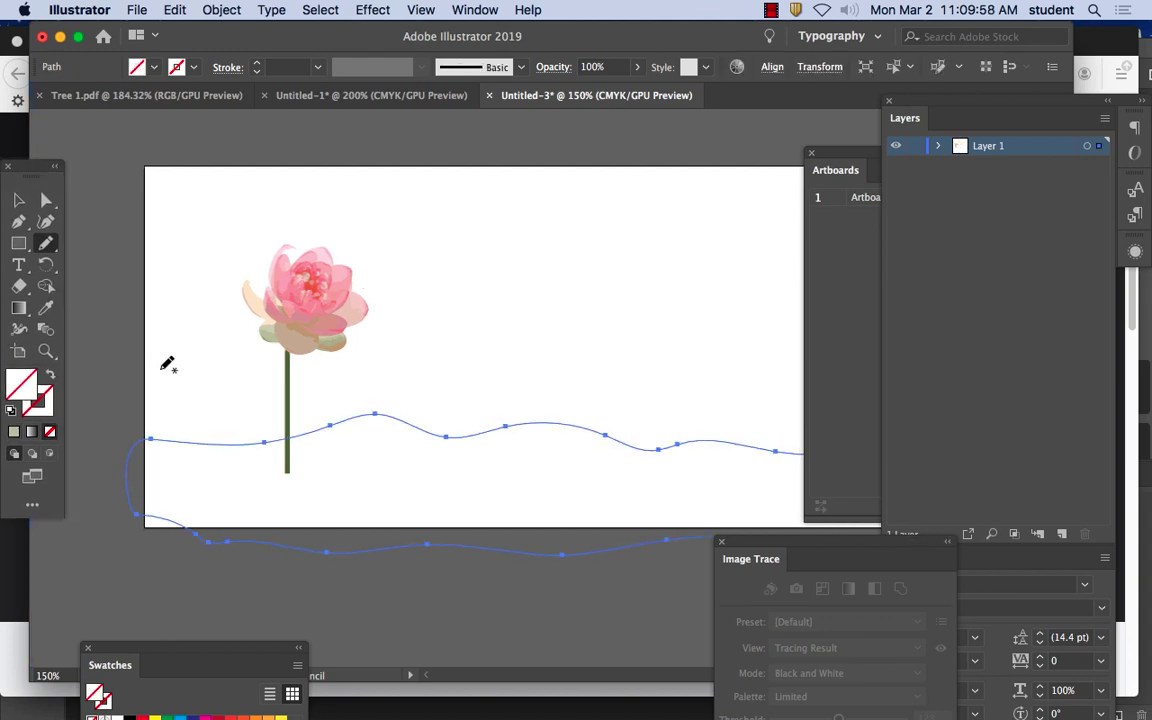
Fill the wavy ground shape with the orange-brown colour CC923E
double_click(22, 380)
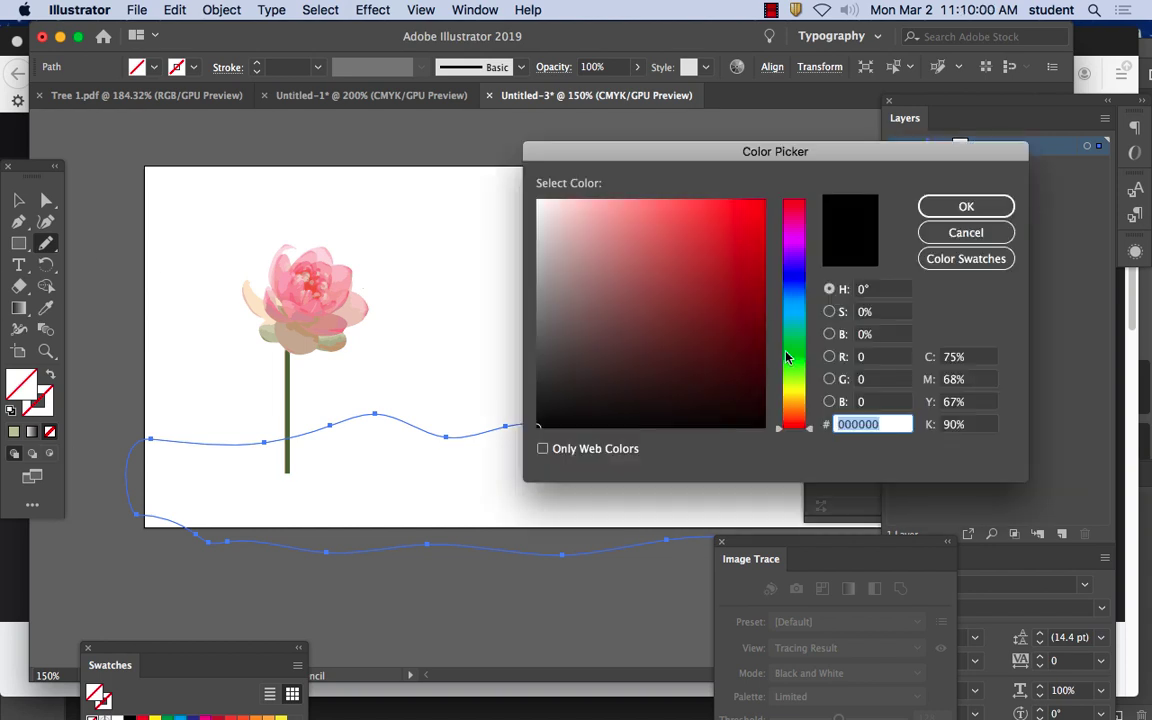
click(789, 405)
click(650, 298)
click(696, 244)
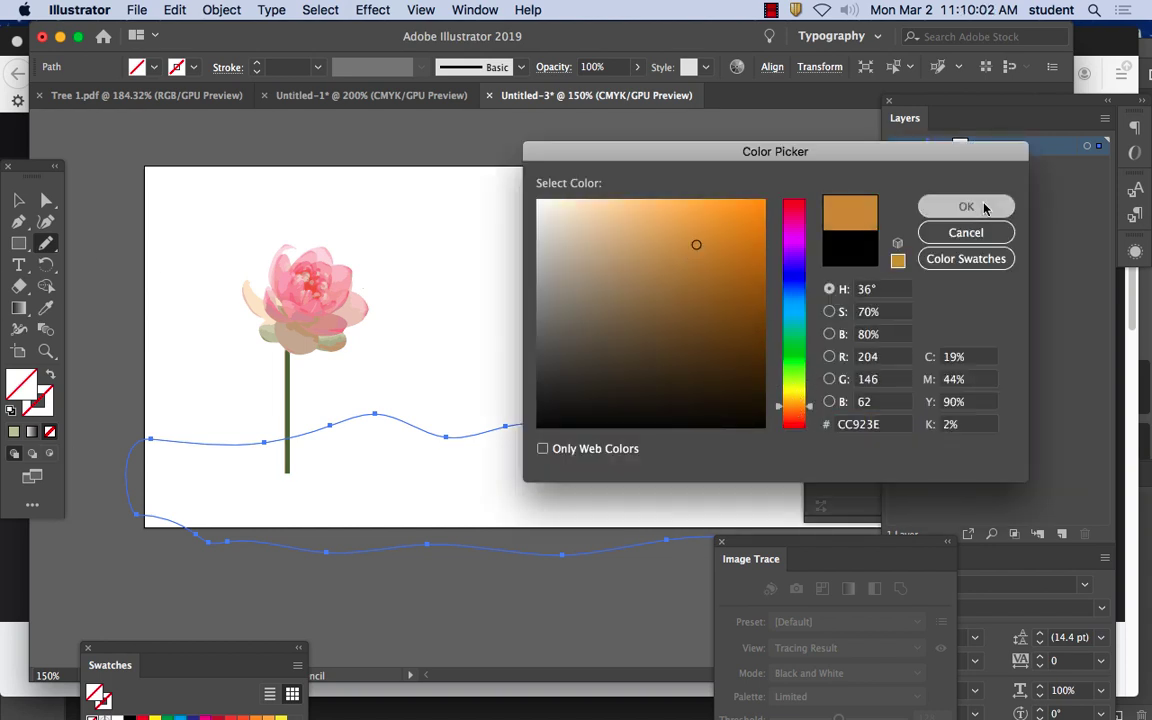
click(966, 206)
Duplicate the flower along the ground to form a row of five at varied heights, mirroring the second, third and fourth
key(super+minus)
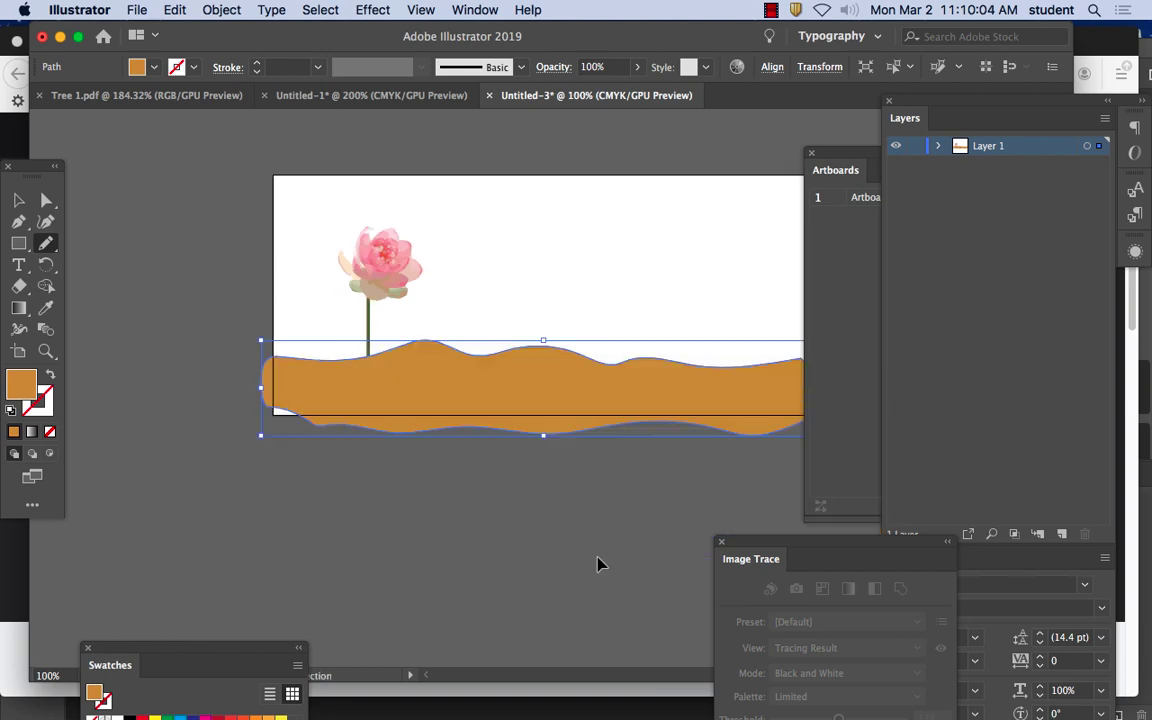
drag(653, 347, 563, 355)
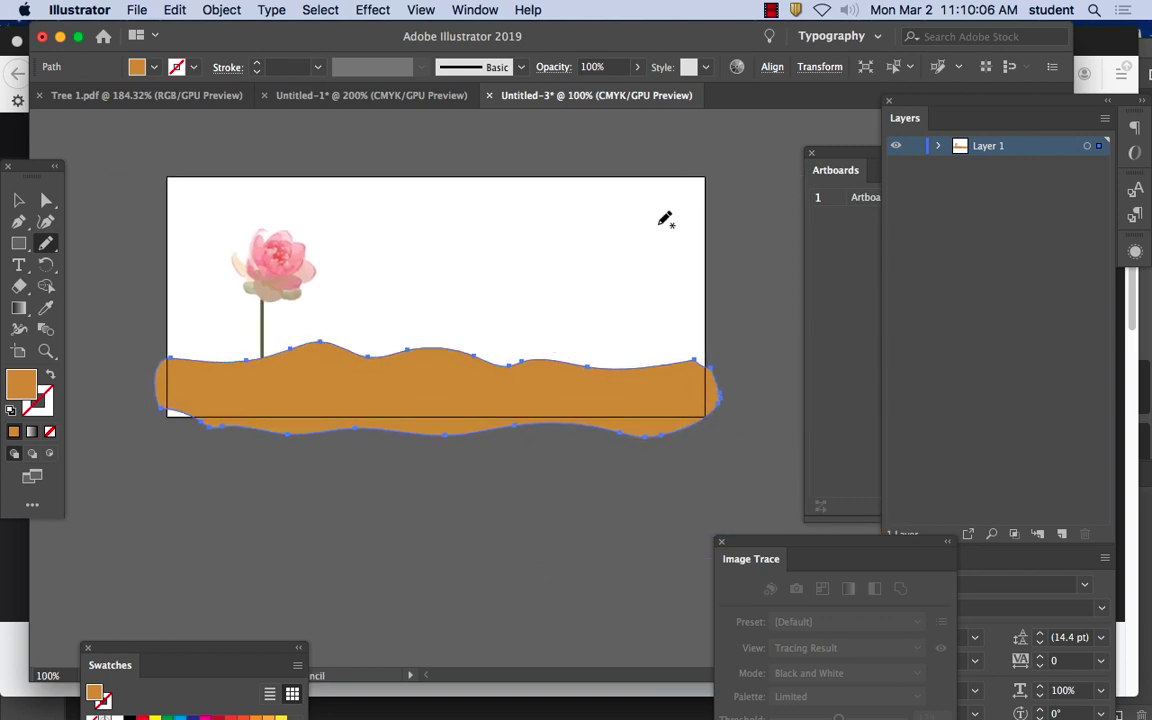
click(18, 200)
click(180, 240)
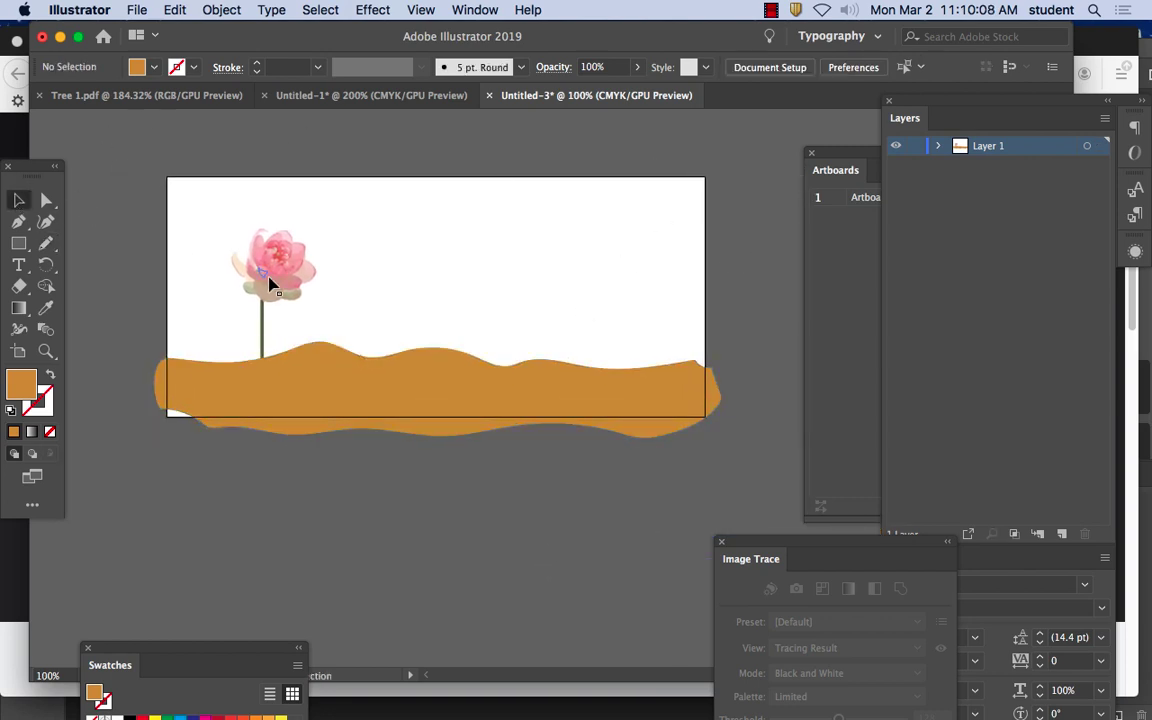
click(266, 282)
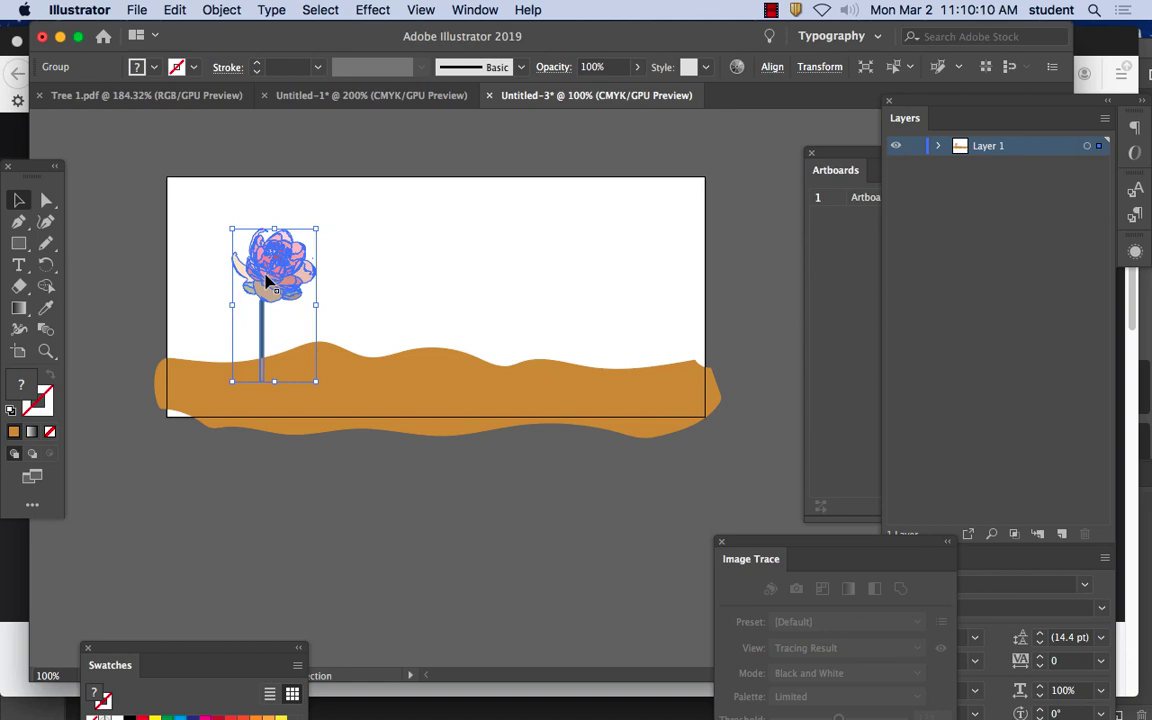
drag(266, 282, 696, 386)
key(super+=)
key(super+=)
key(super+equal)
key(super+equal)
key(super+minus)
key(super+minus)
key(super+minus)
drag(662, 341, 766, 320)
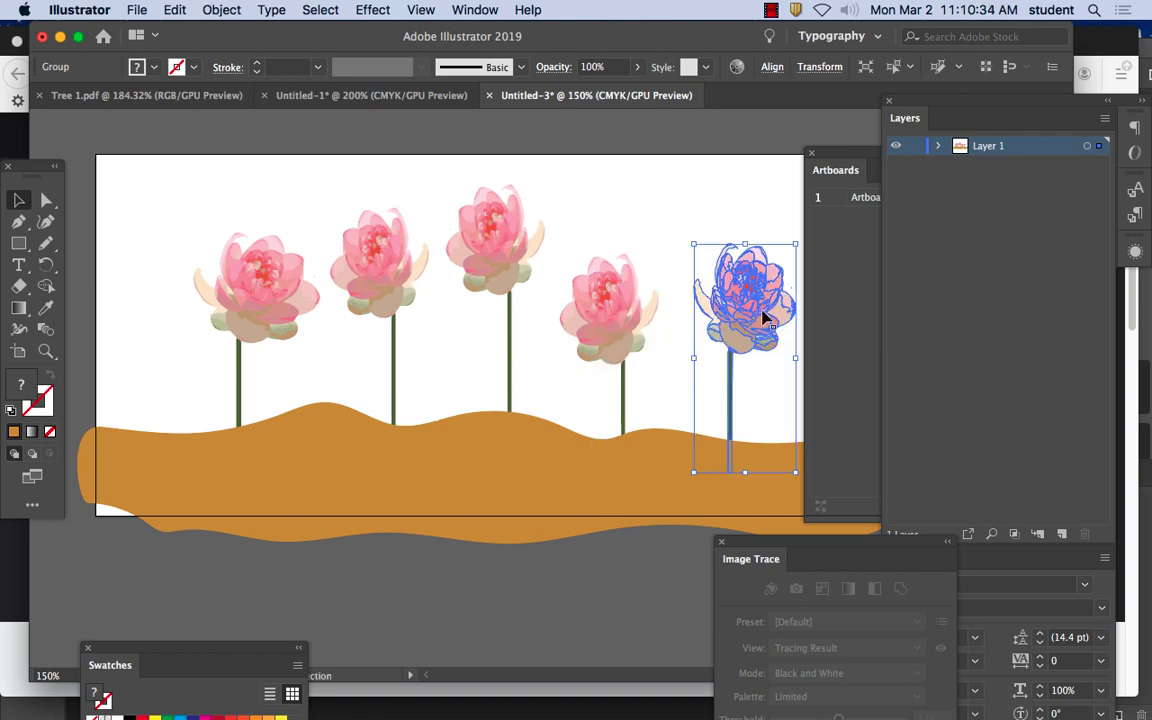
Add a flower copy between the fourth and fifth flowers and stretch it taller
scroll(754, 322, up, 1)
drag(754, 322, 681, 222)
drag(671, 422, 674, 478)
drag(746, 334, 411, 316)
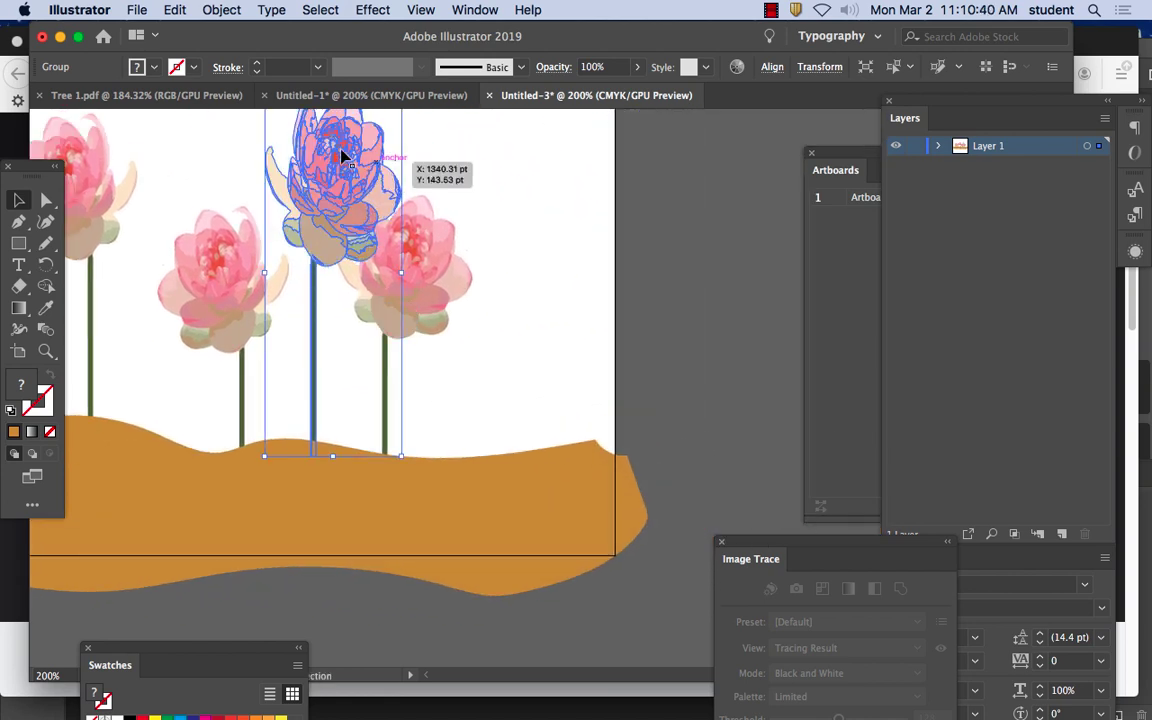
Duplicate the tall flower beside the artboard's right edge and mirror the copy horizontally
drag(342, 193, 567, 217)
drag(625, 298, 366, 294)
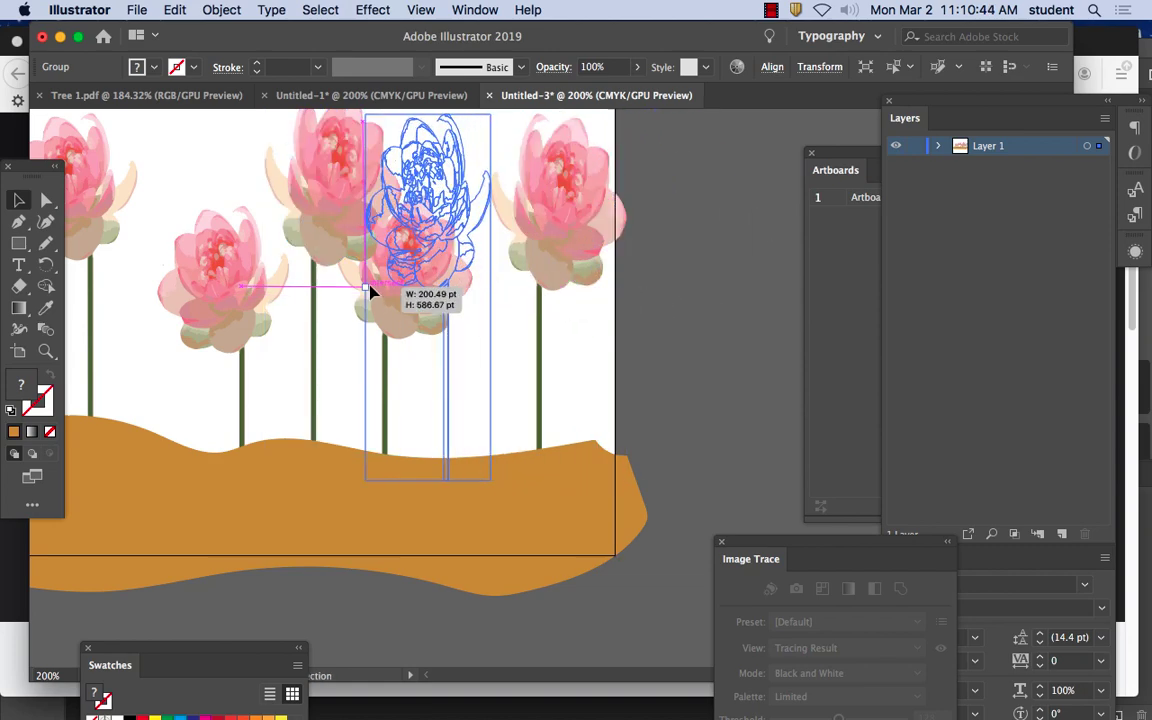
drag(425, 222, 532, 226)
Shift all seven flowers together slightly left to balance the row across the artboard, and clear the selection
key(super+minus)
key(super+minus)
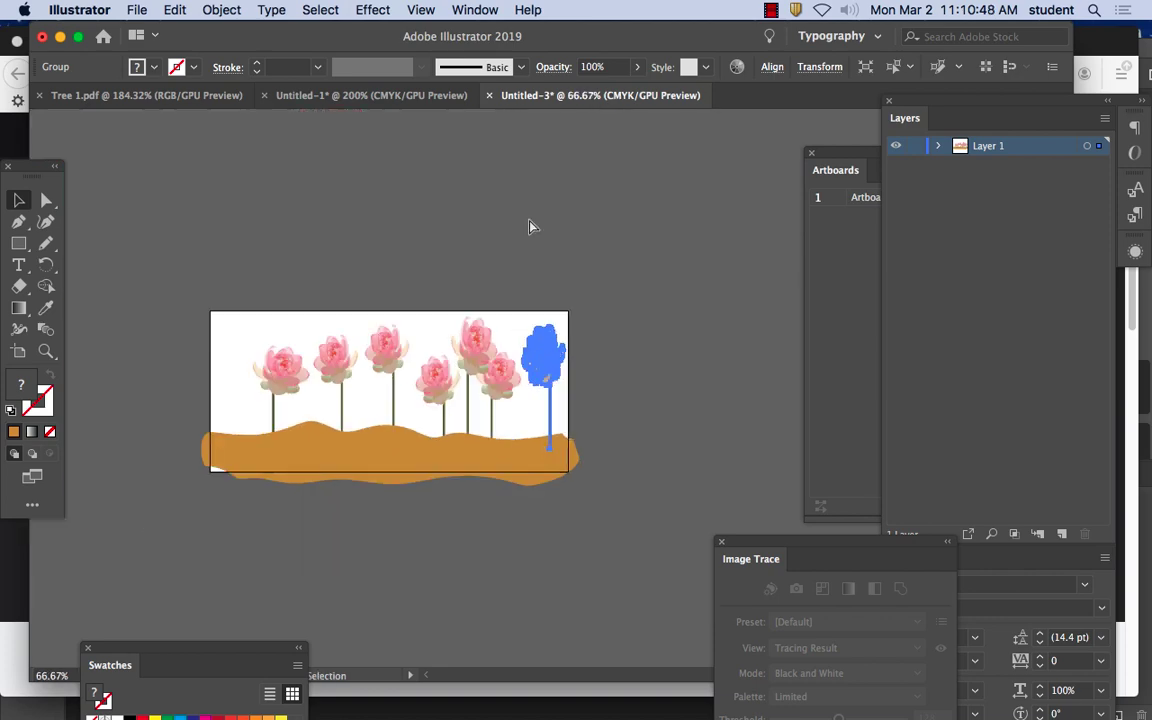
key(super+plus)
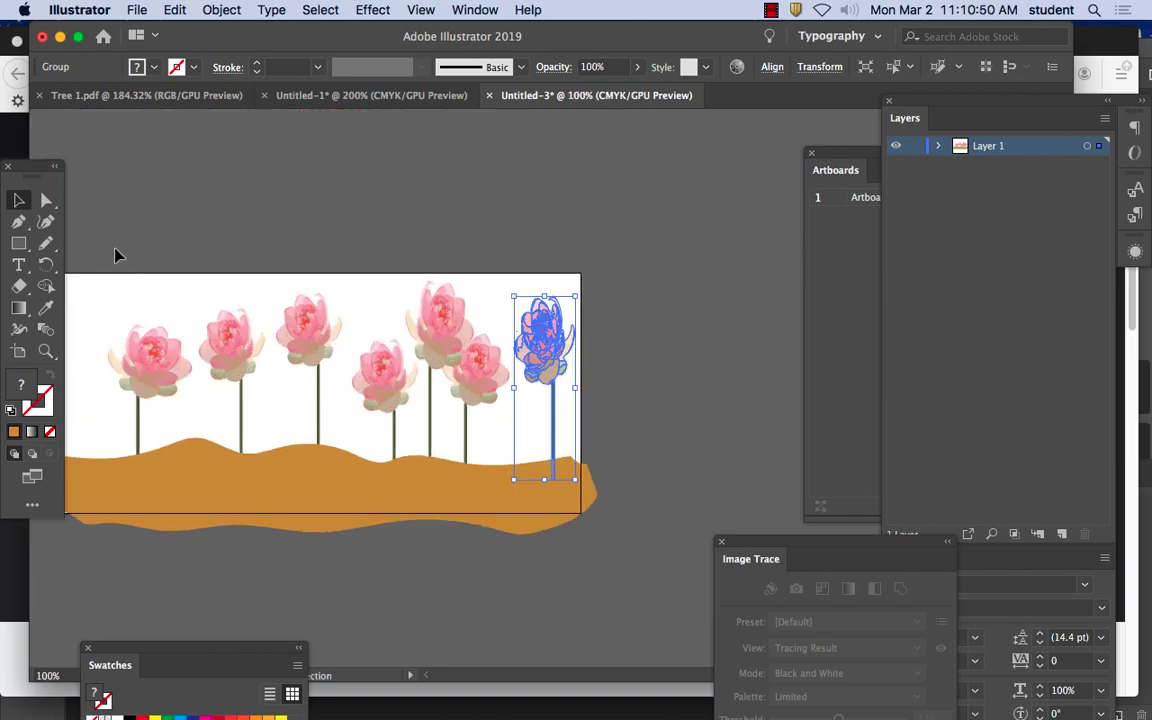
drag(496, 365, 443, 366)
click(444, 183)
drag(380, 221, 489, 156)
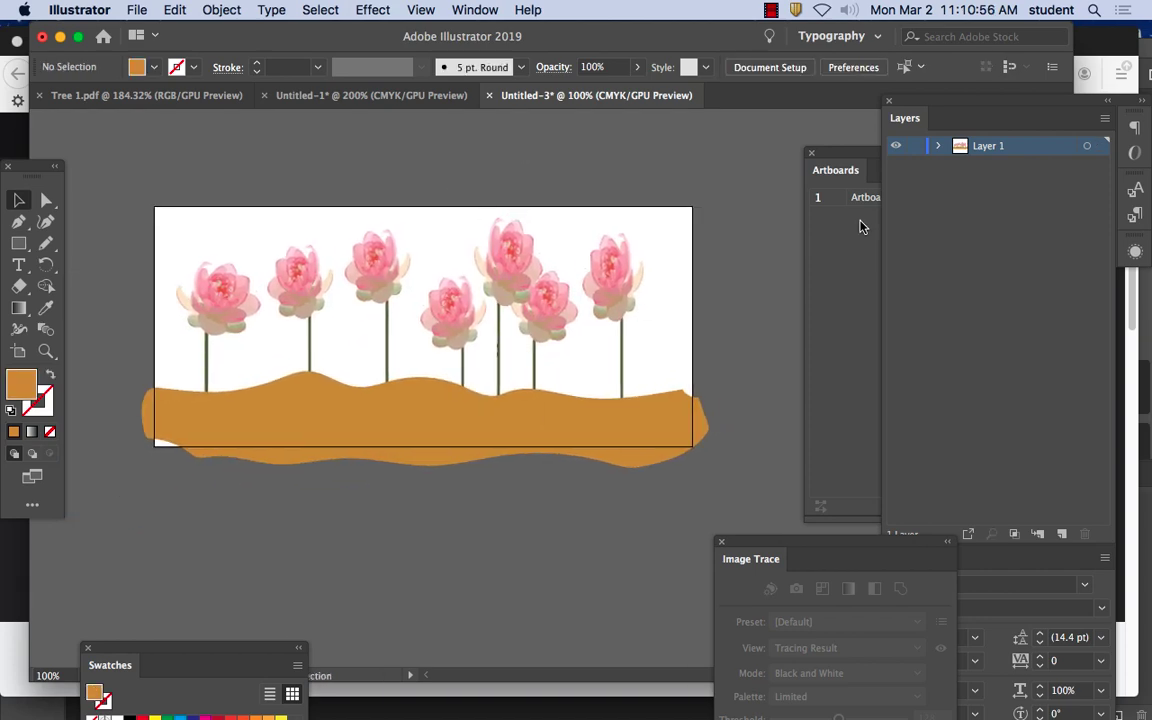
Expand Layer 1's contents, stretch the ground shape down and out past the artboard's lower-left corner, and clear the selection
click(940, 147)
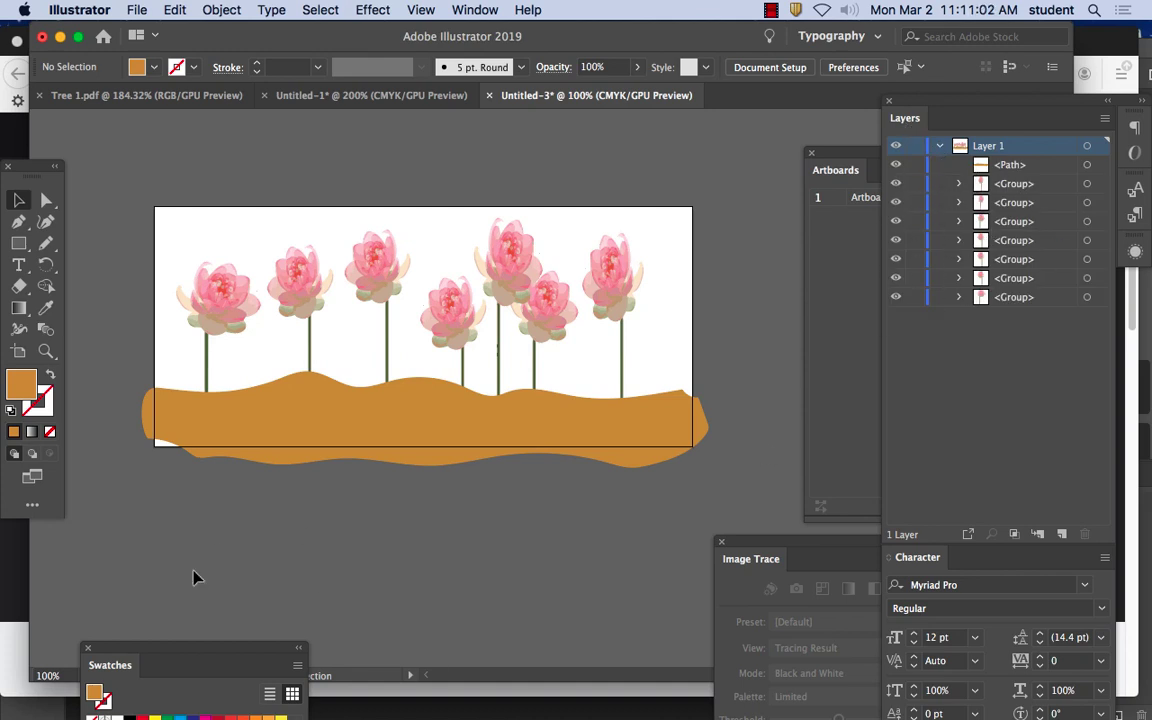
click(185, 419)
drag(142, 468, 127, 481)
click(736, 326)
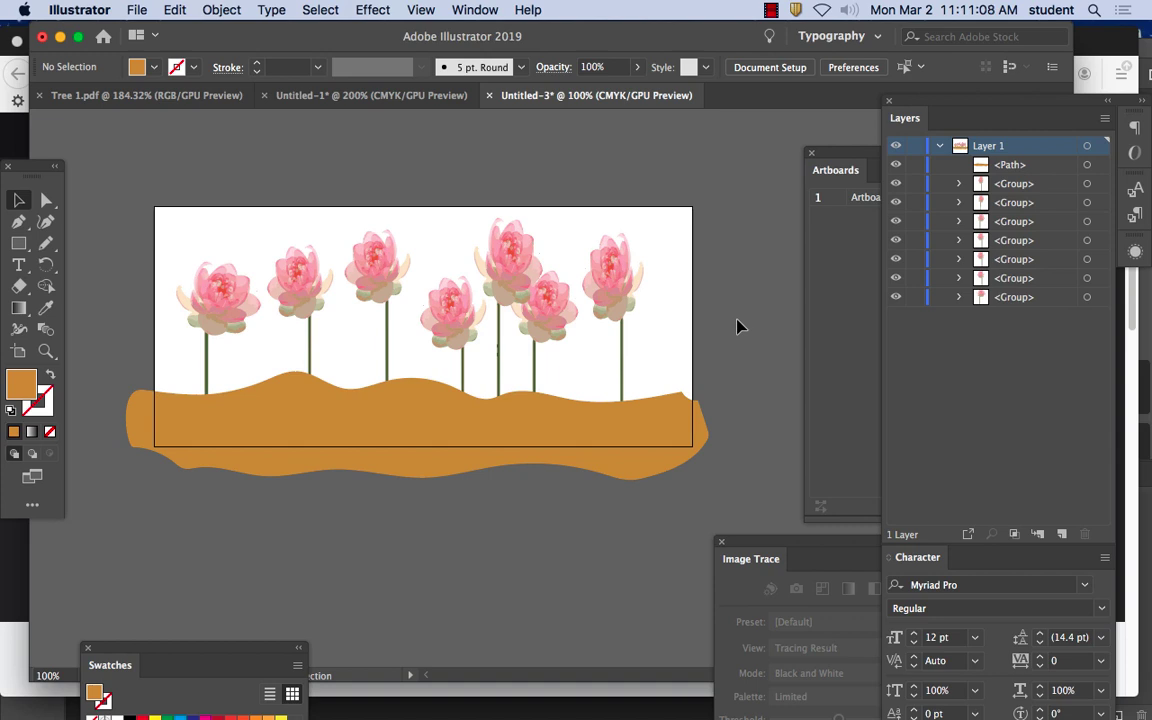
Preview the flower sequence by hiding the flower groups one by one down to the leftmost flower and showing them all again
click(896, 202)
click(896, 221)
click(896, 240)
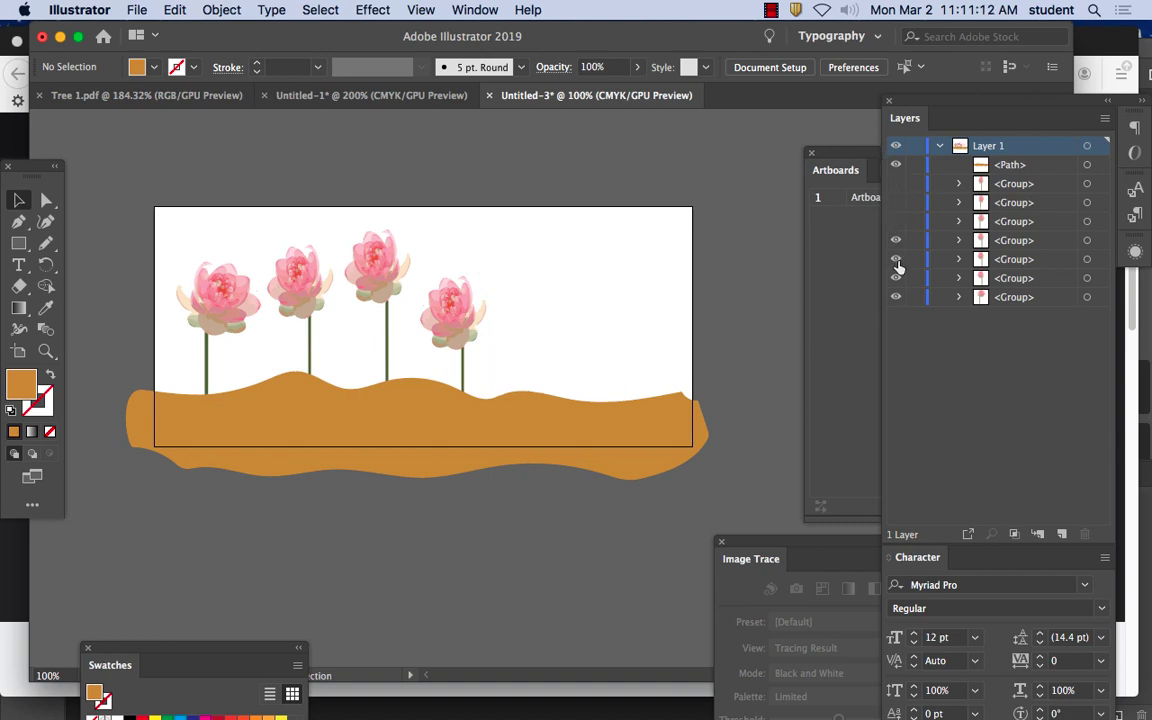
click(896, 259)
click(896, 278)
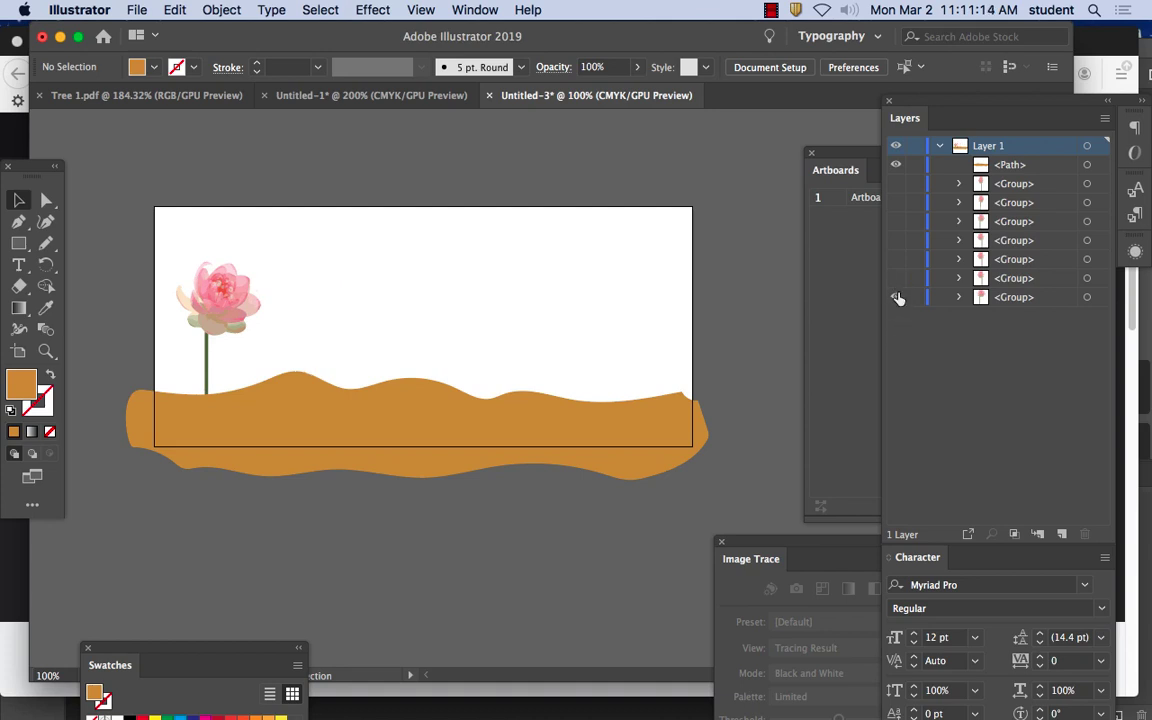
click(896, 278)
click(896, 259)
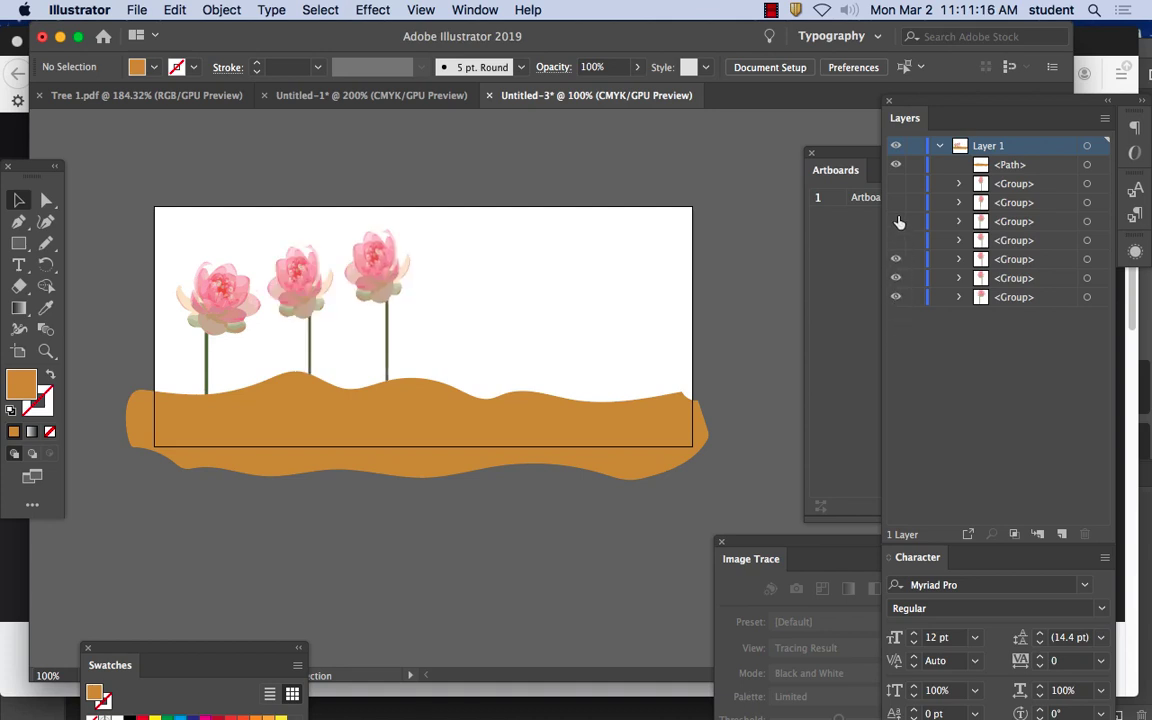
click(896, 240)
click(896, 221)
click(896, 202)
click(896, 183)
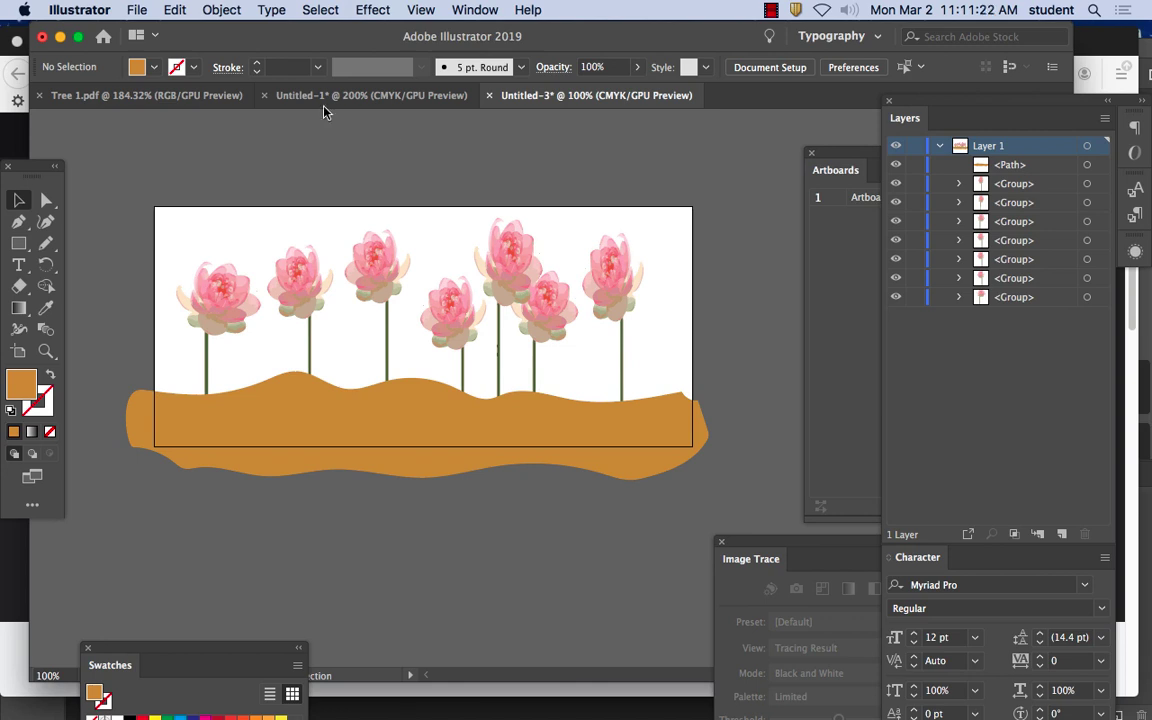
Save the seven-flower scene to the Desktop as the Adobe PDF Flowers 7.pdf with the Illustrator Default preset
click(142, 9)
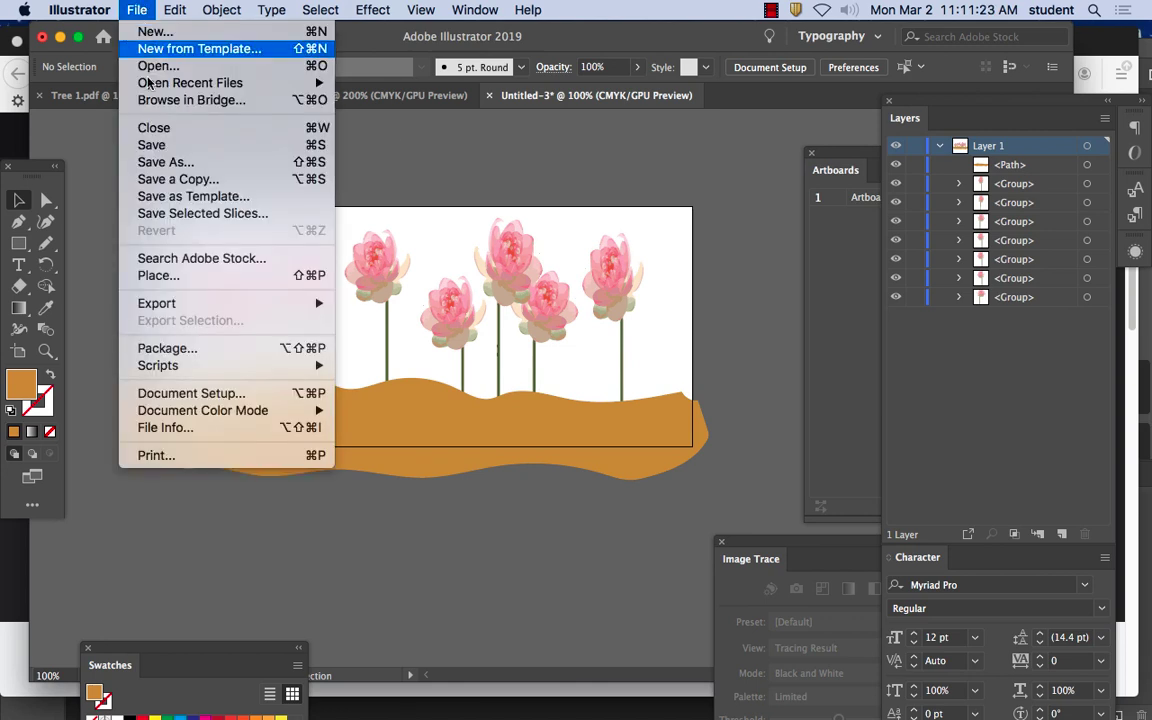
click(182, 162)
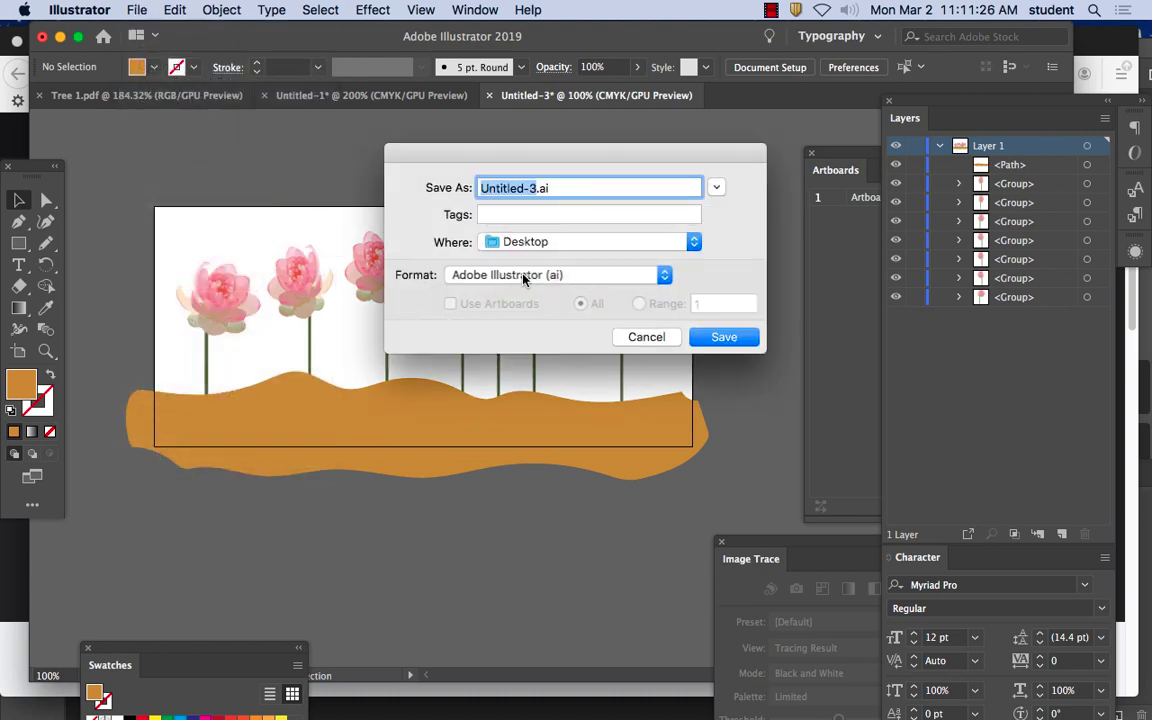
click(566, 279)
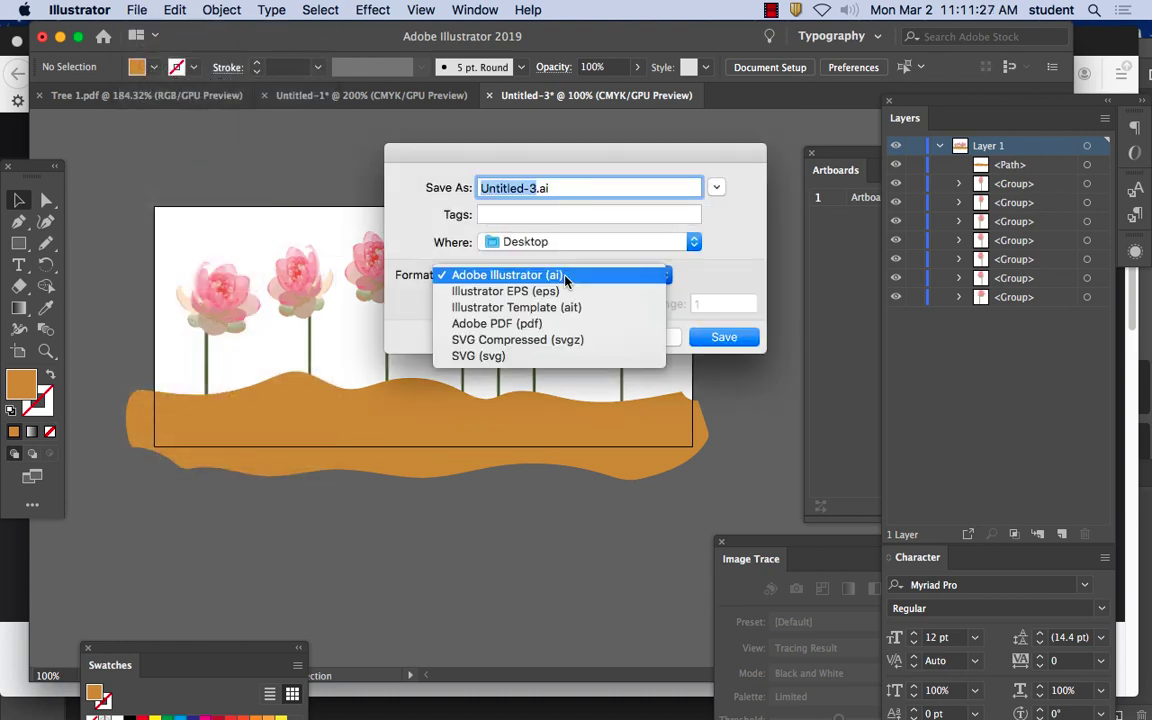
click(545, 324)
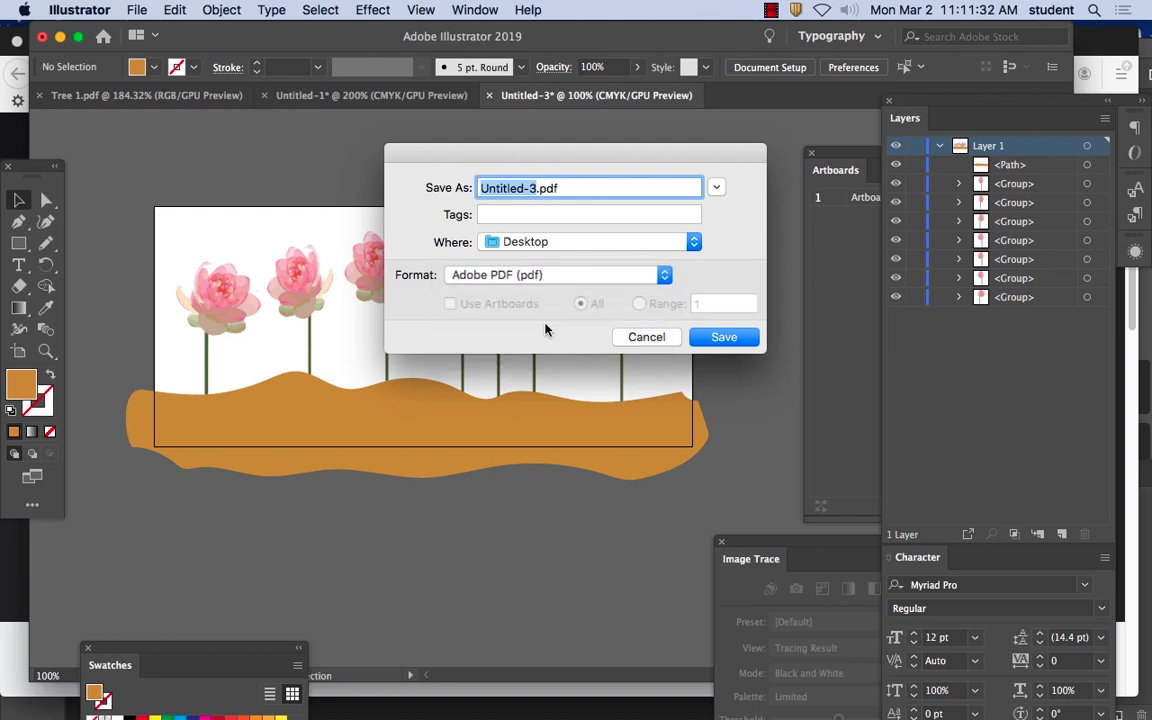
text(F)
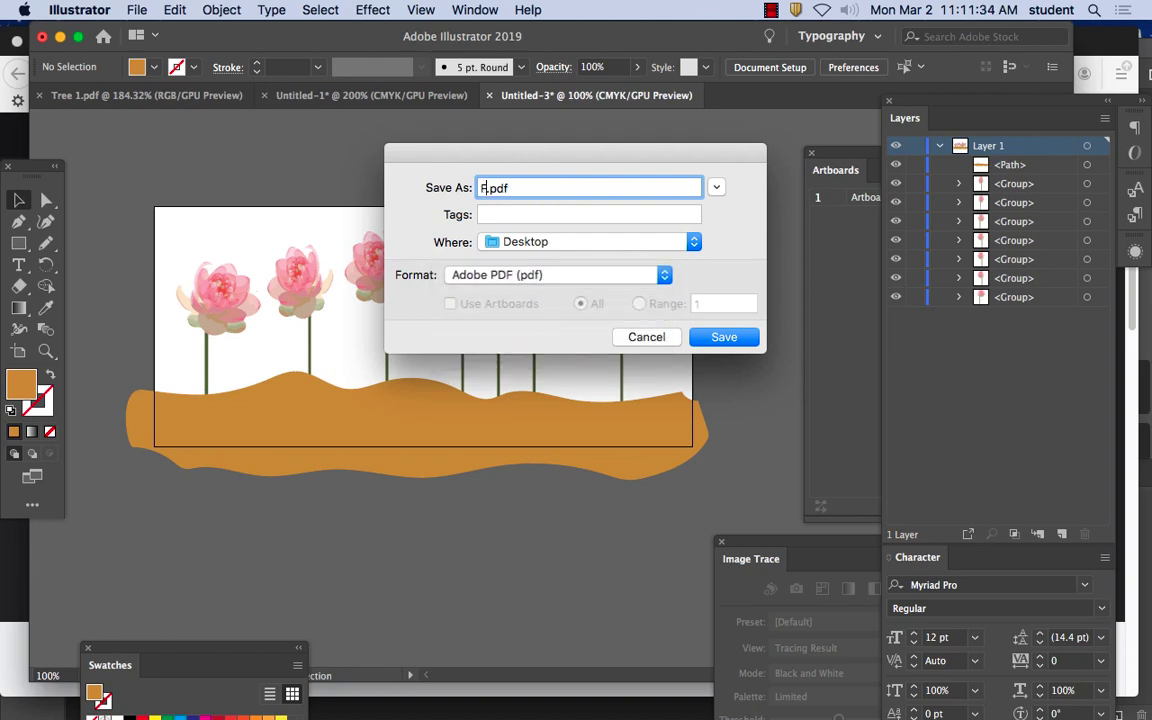
text(lowers 7.pdf)
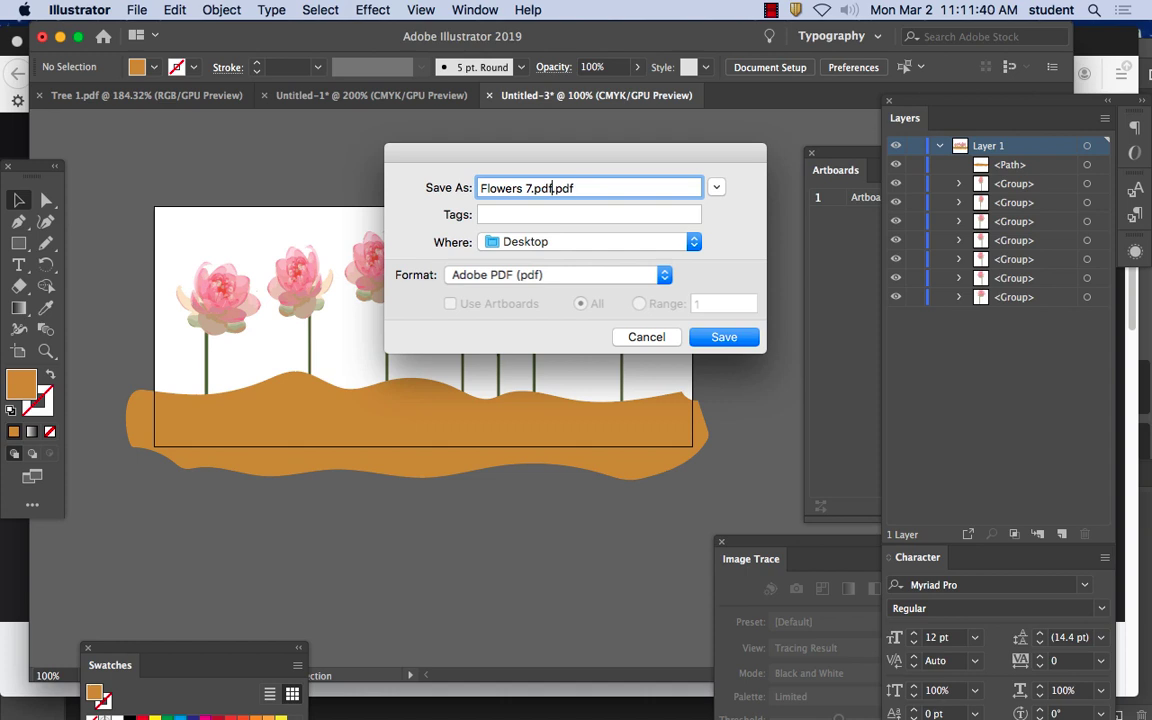
key(BackSpace)
key(BackSpace)
click(735, 339)
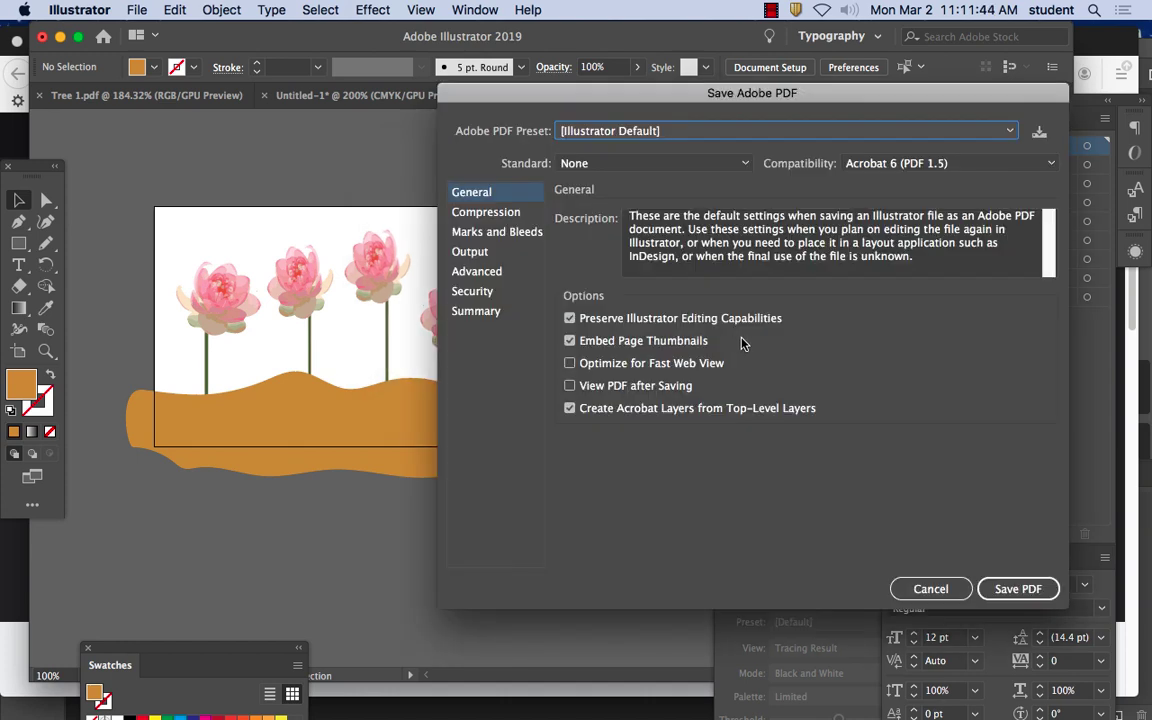
key(Return)
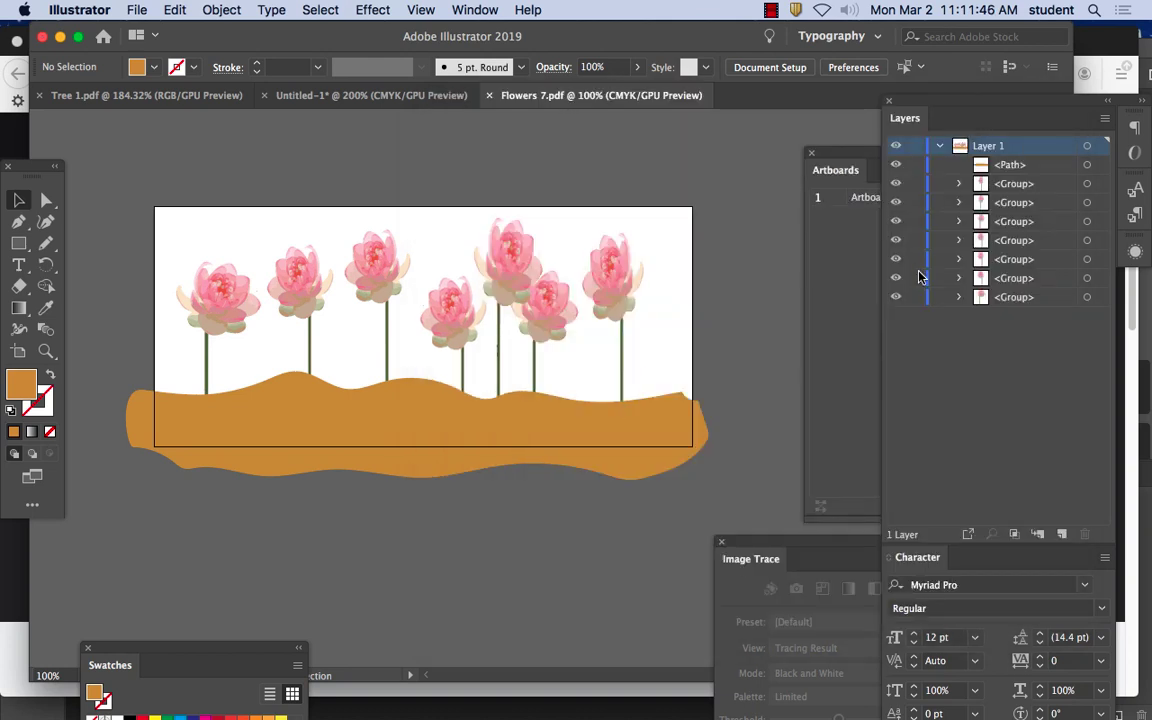
Hide the rightmost flower and save the six-flower version as Flowers 6.pdf on the Desktop
click(896, 184)
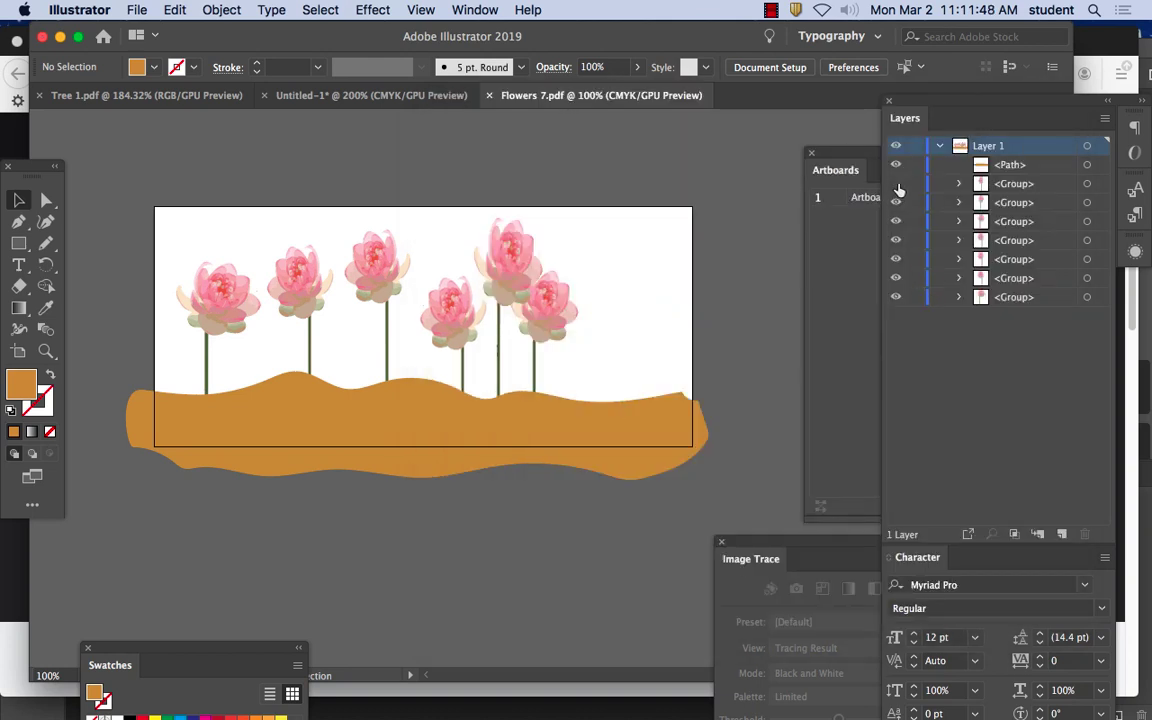
click(137, 10)
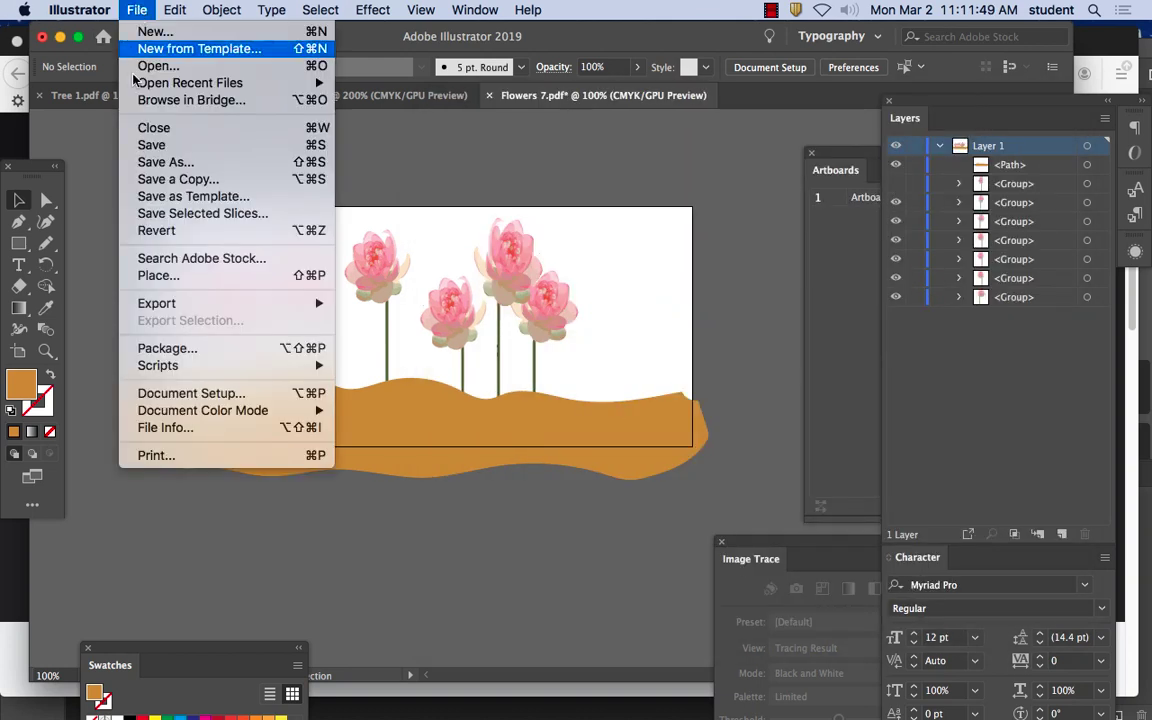
click(165, 161)
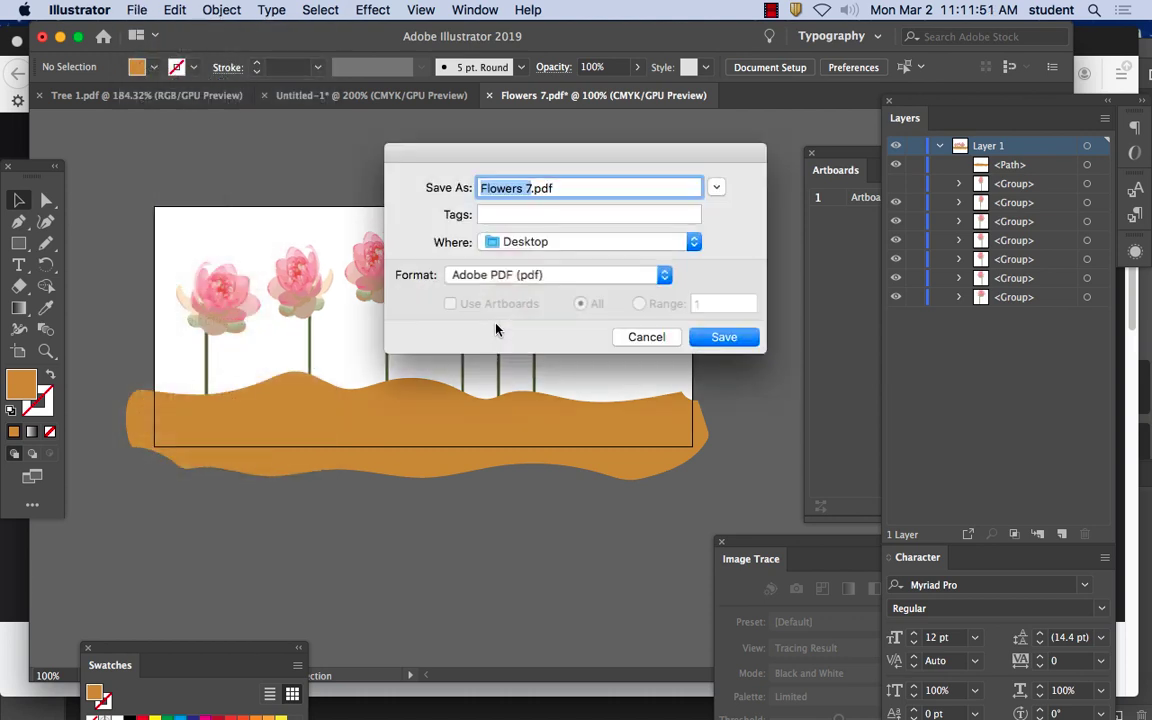
click(528, 188)
key(BackSpace)
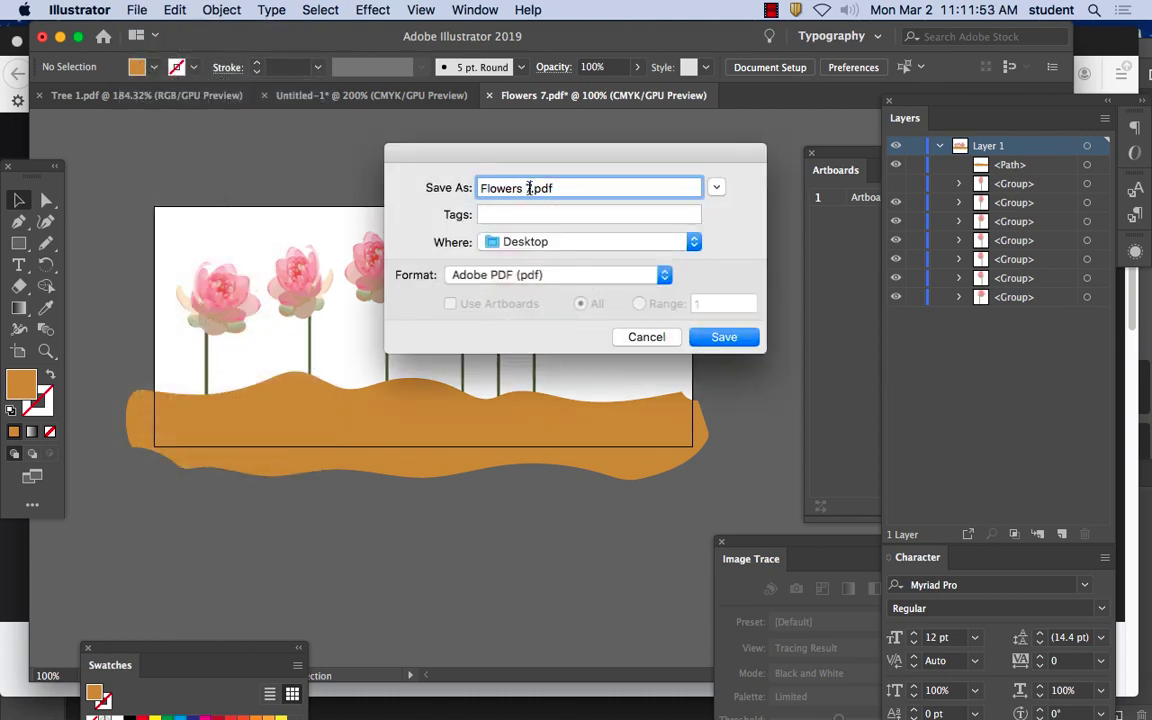
click(733, 340)
click(1018, 588)
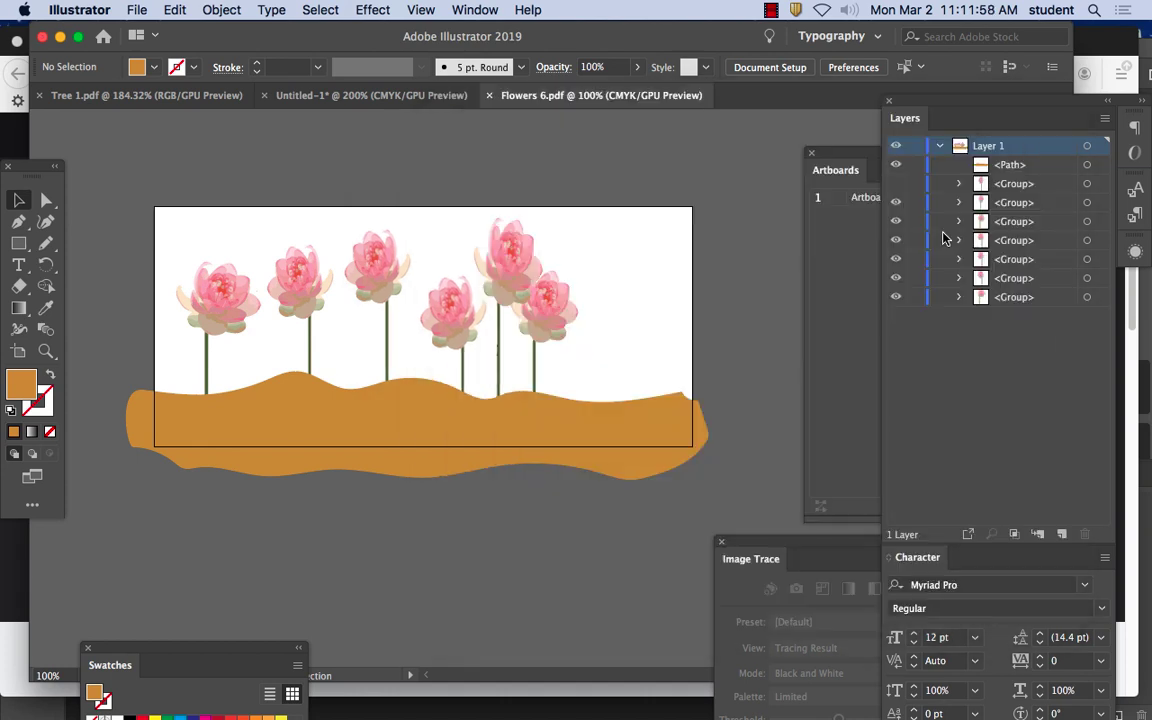
Hide the tall flower as well and save the five-flower version as Flowers 5.pdf
click(896, 203)
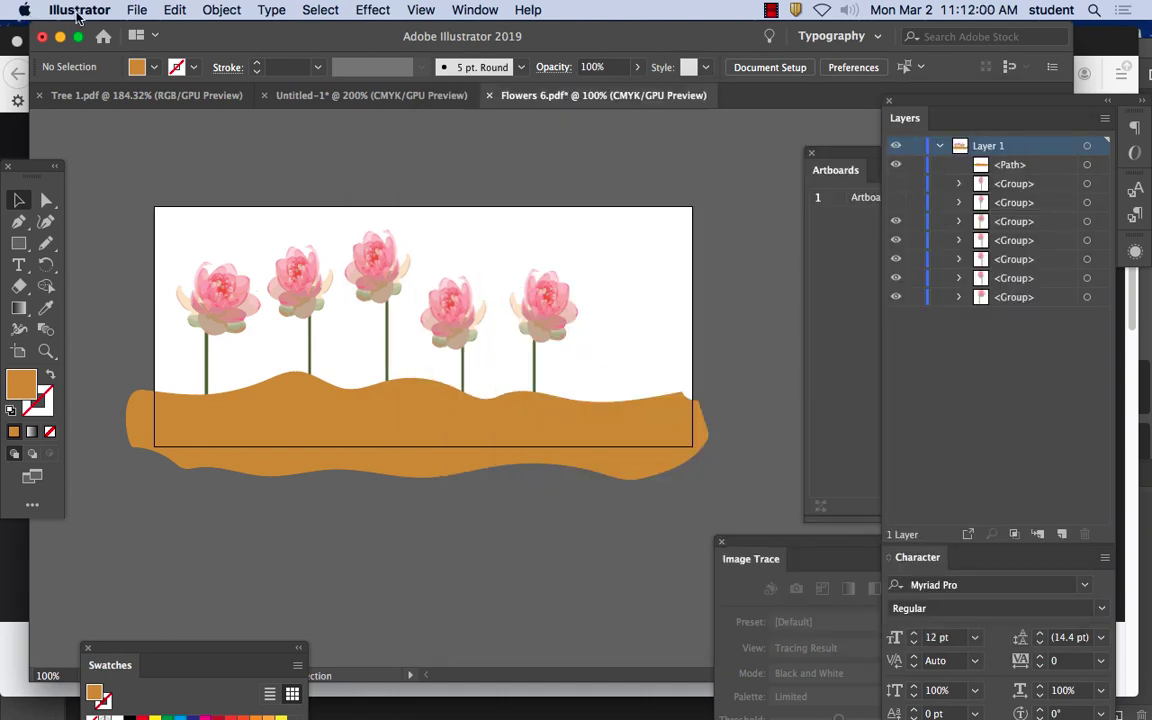
click(137, 10)
click(204, 166)
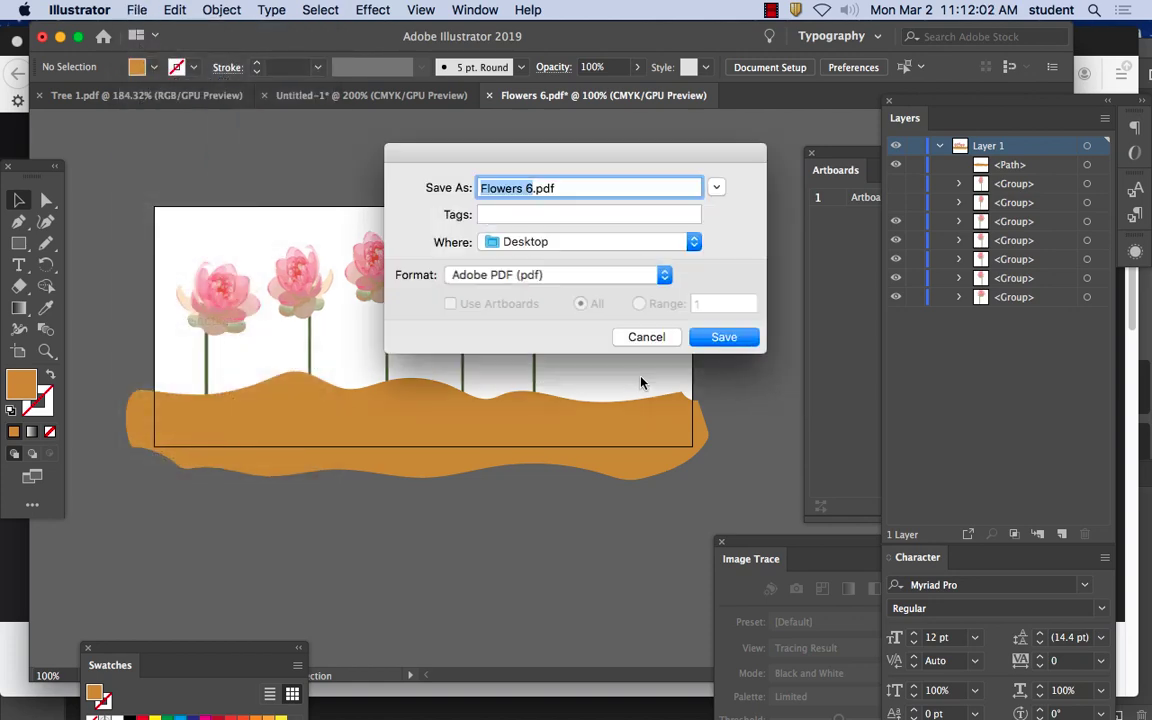
click(529, 188)
key(BackSpace)
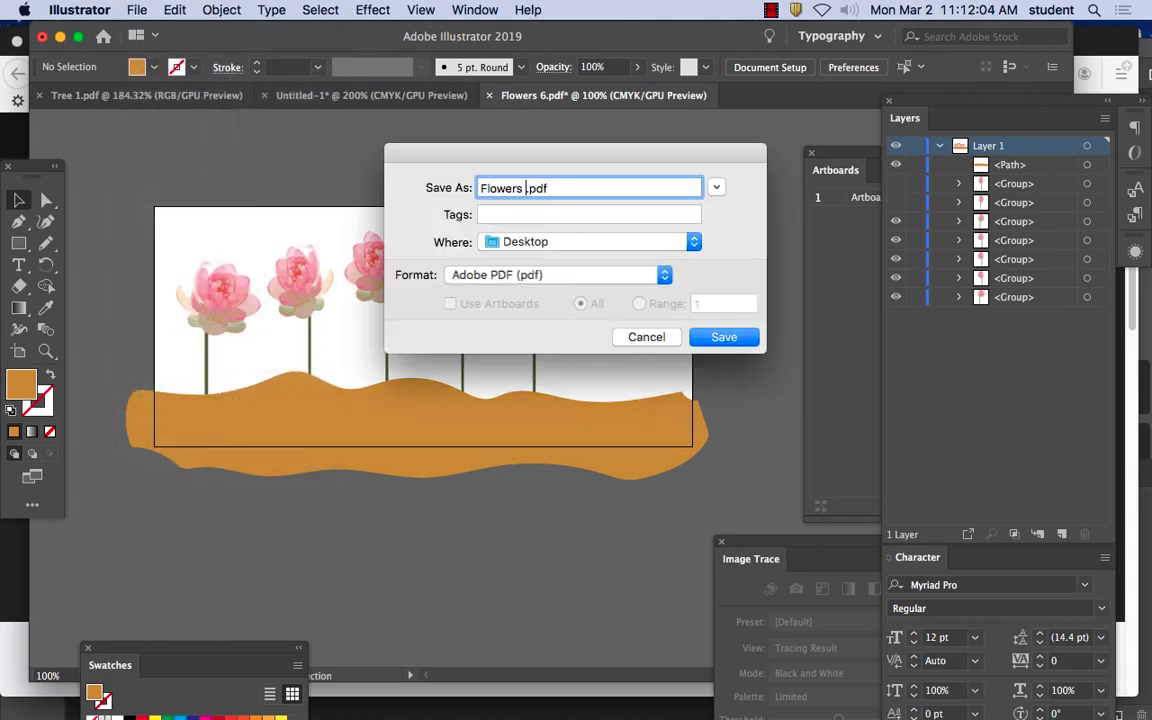
click(724, 338)
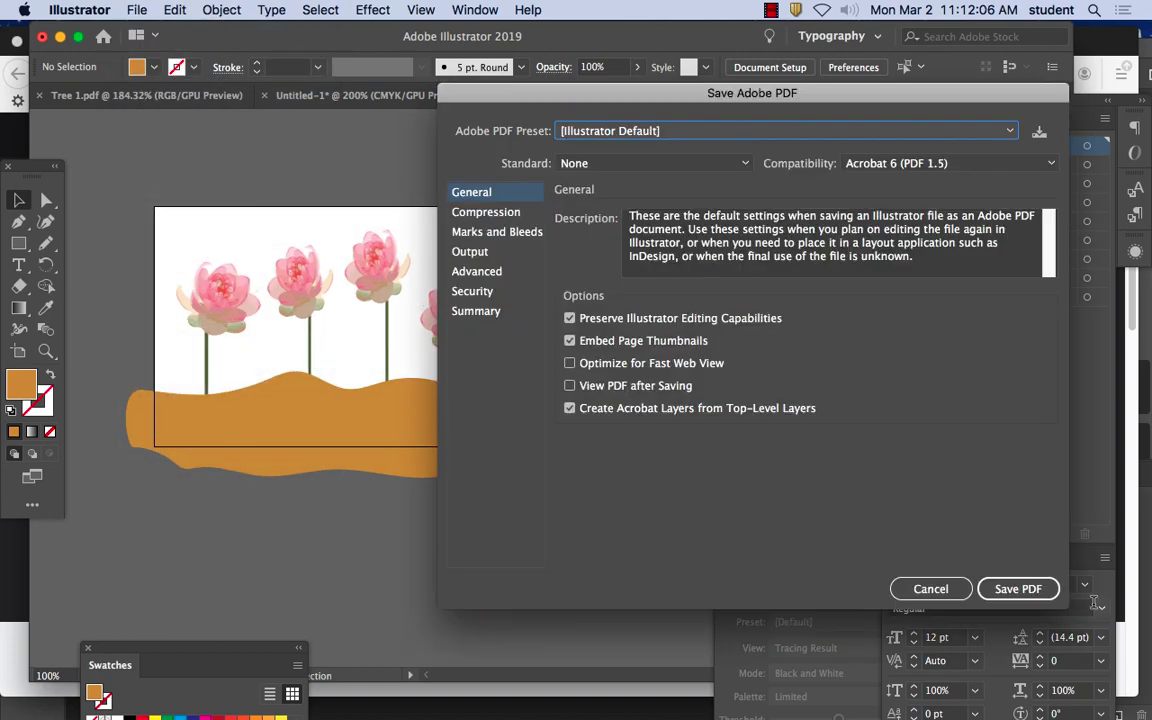
click(1018, 589)
Hide the rightmost remaining flower and save the four-flower version as Flowers 4.pdf
click(896, 220)
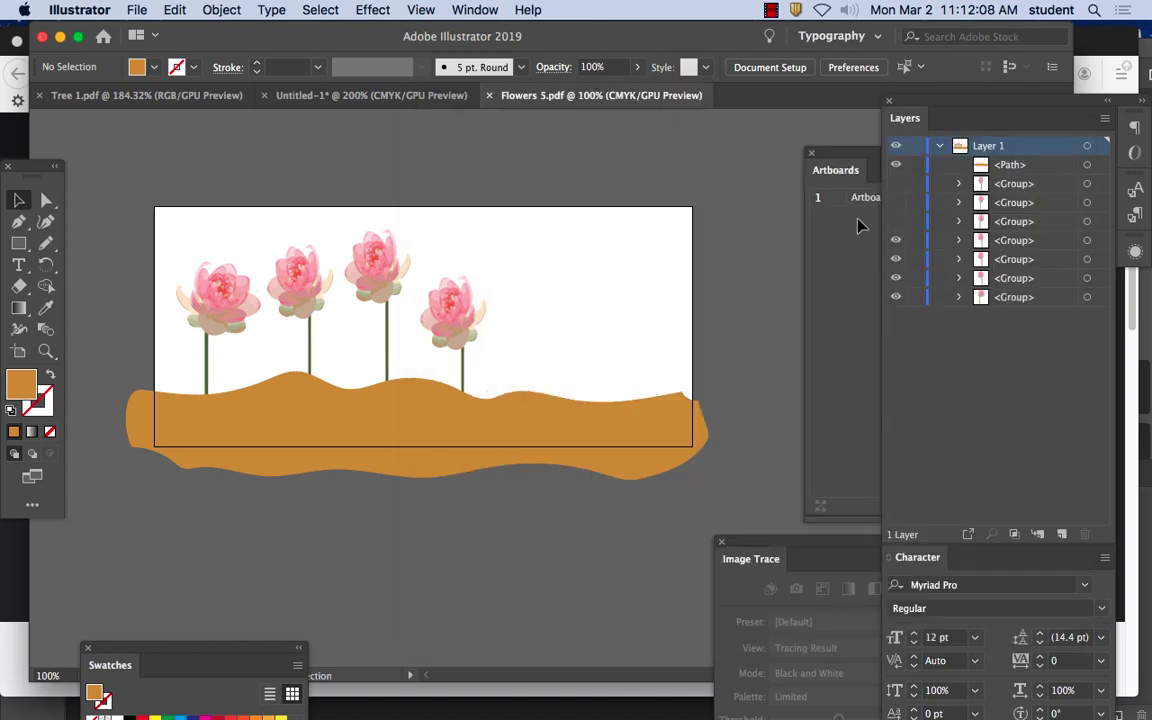
click(130, 9)
click(166, 162)
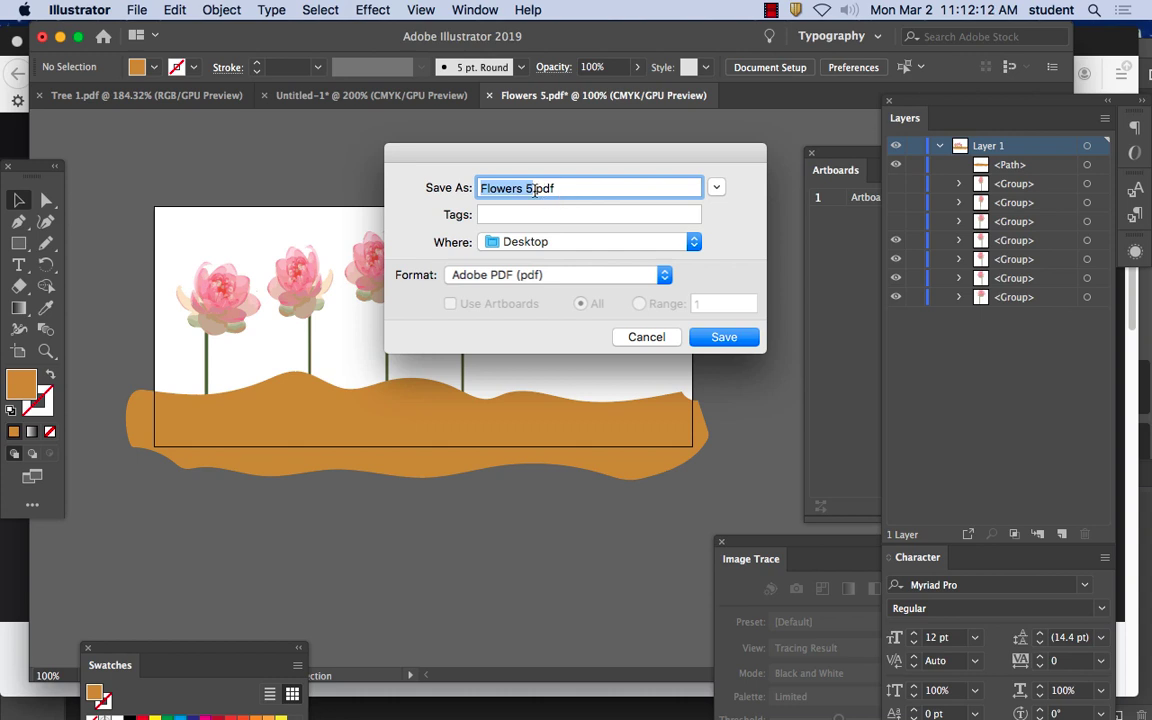
click(533, 189)
key(BackSpace)
text(4)
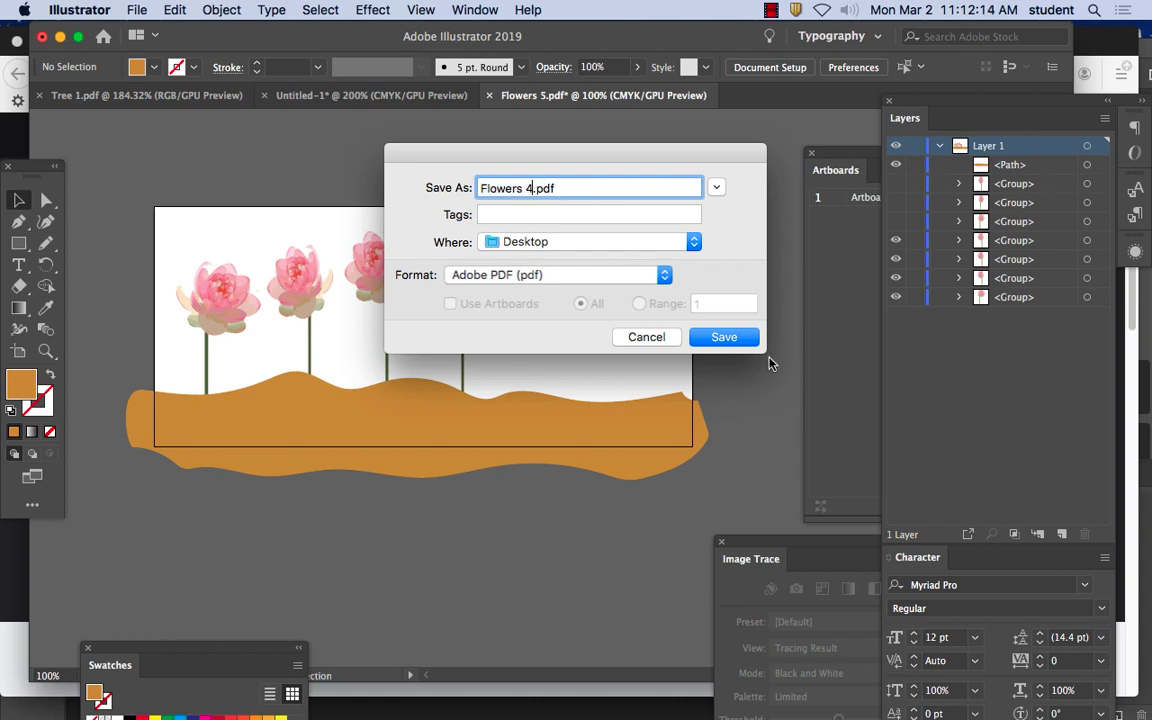
click(724, 337)
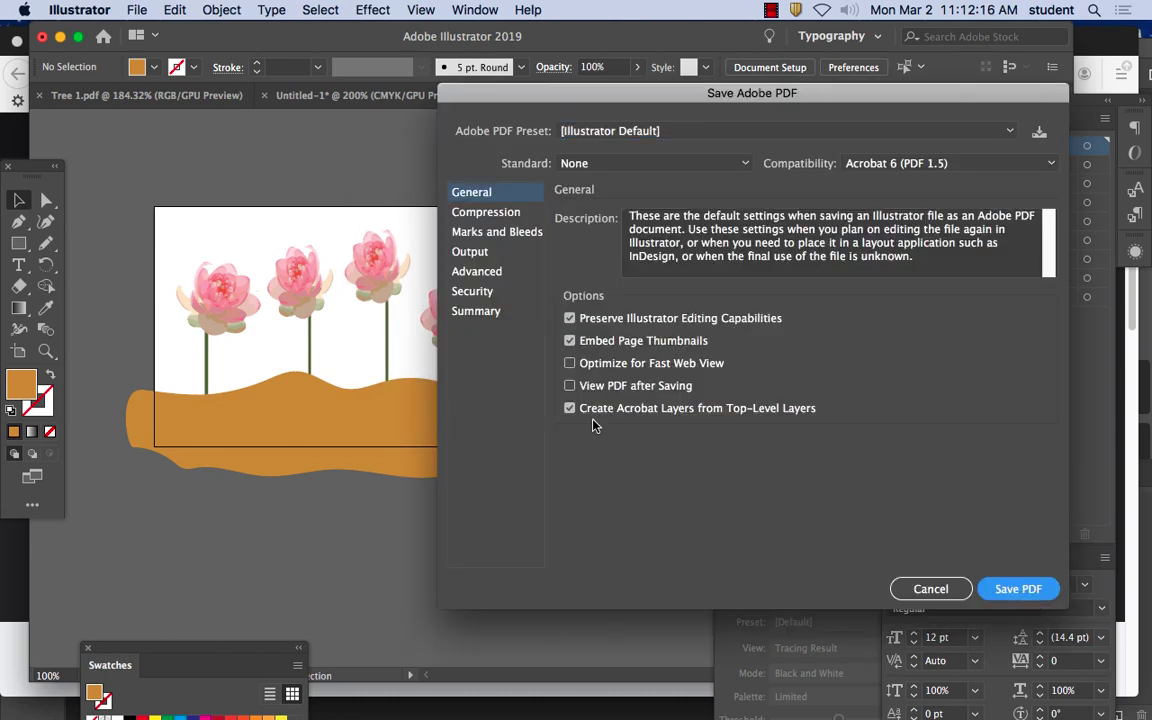
key(Return)
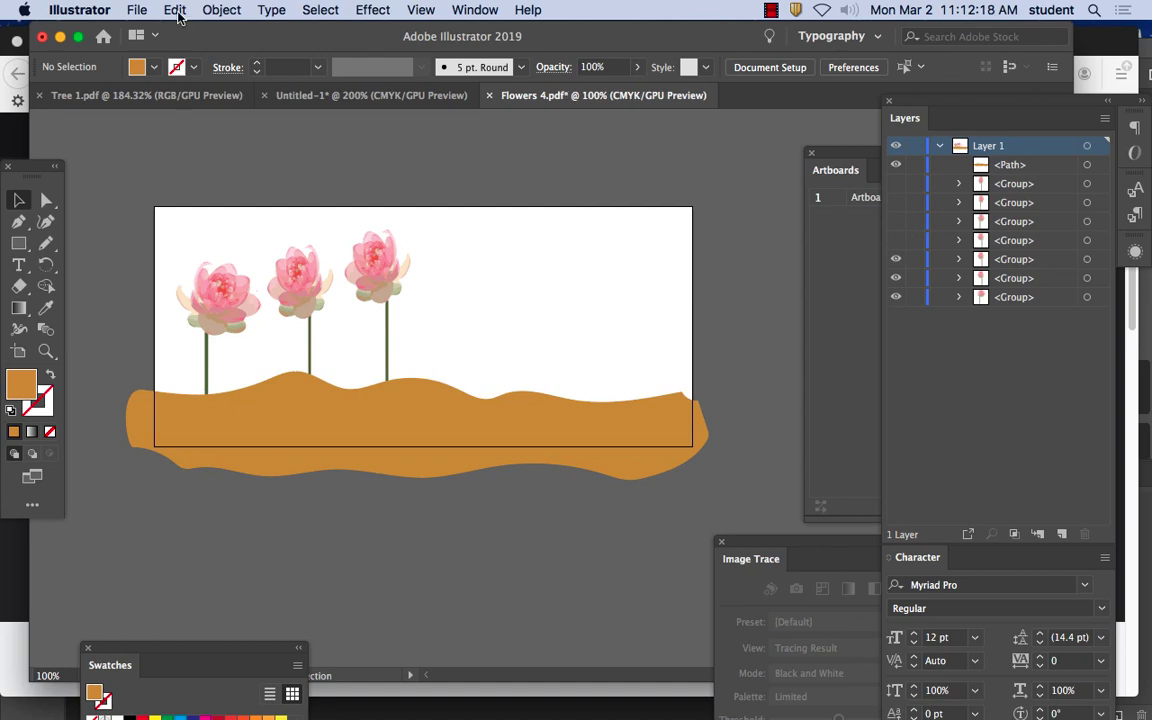
Hide the fourth flower from the left and save the three-flower version as Flowers 3.pdf
click(139, 9)
click(172, 160)
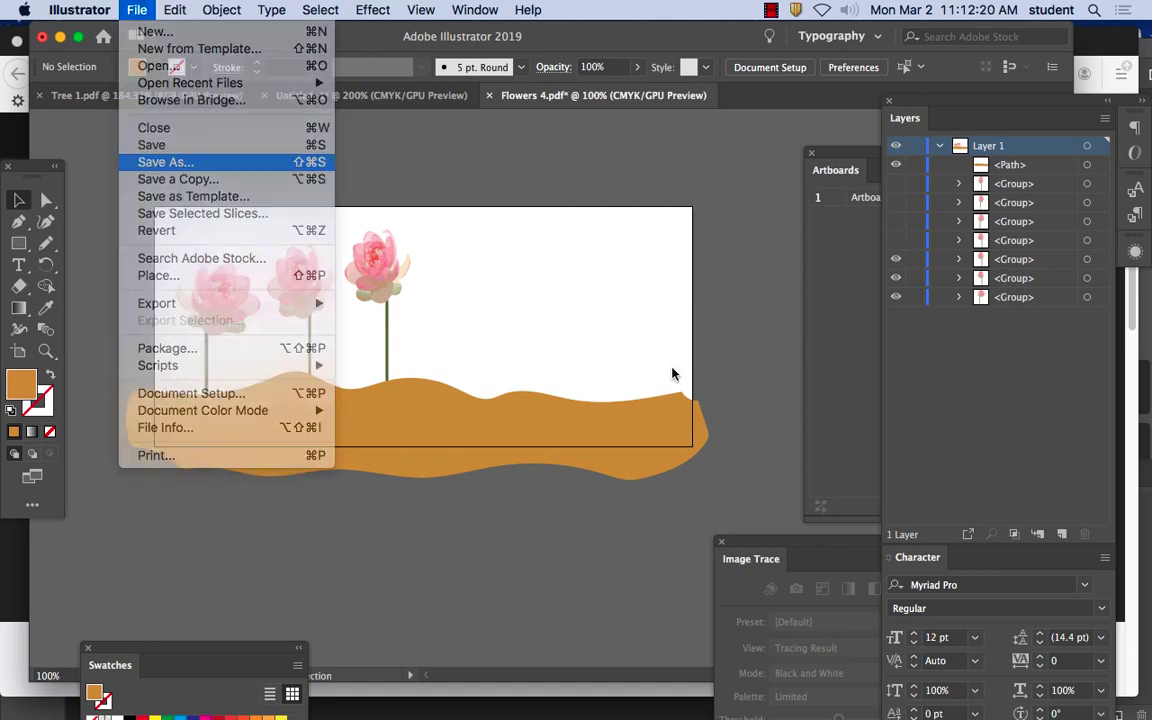
click(531, 190)
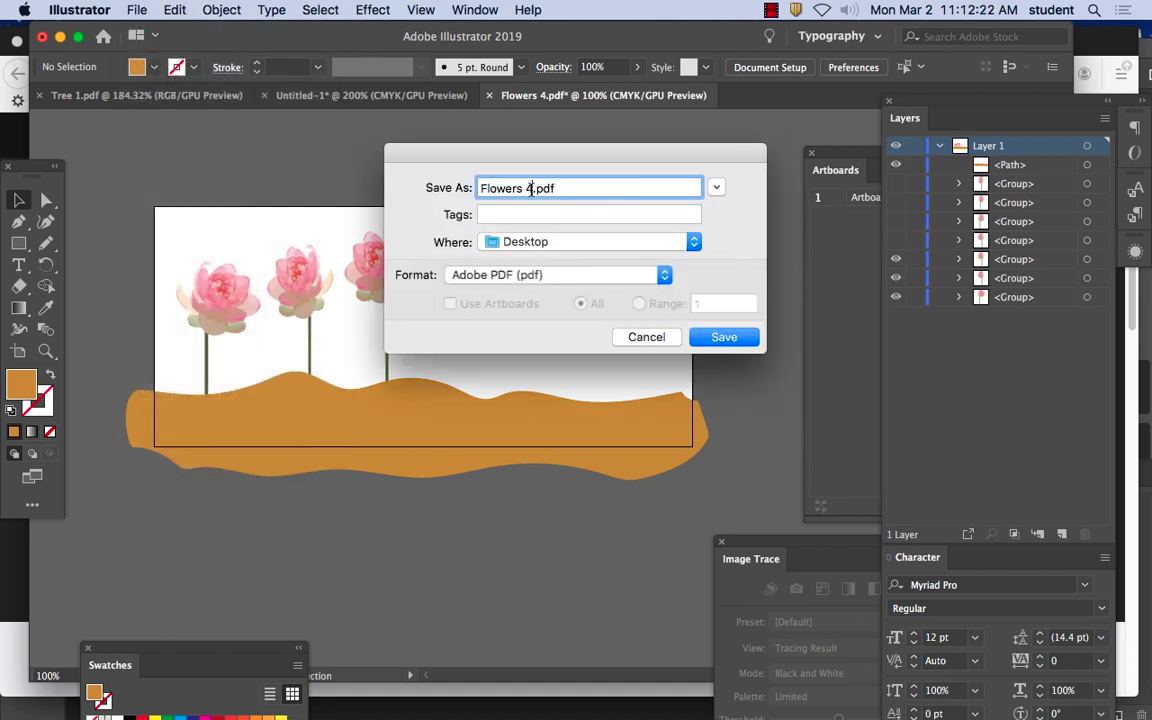
key(BackSpace)
text(3)
click(740, 337)
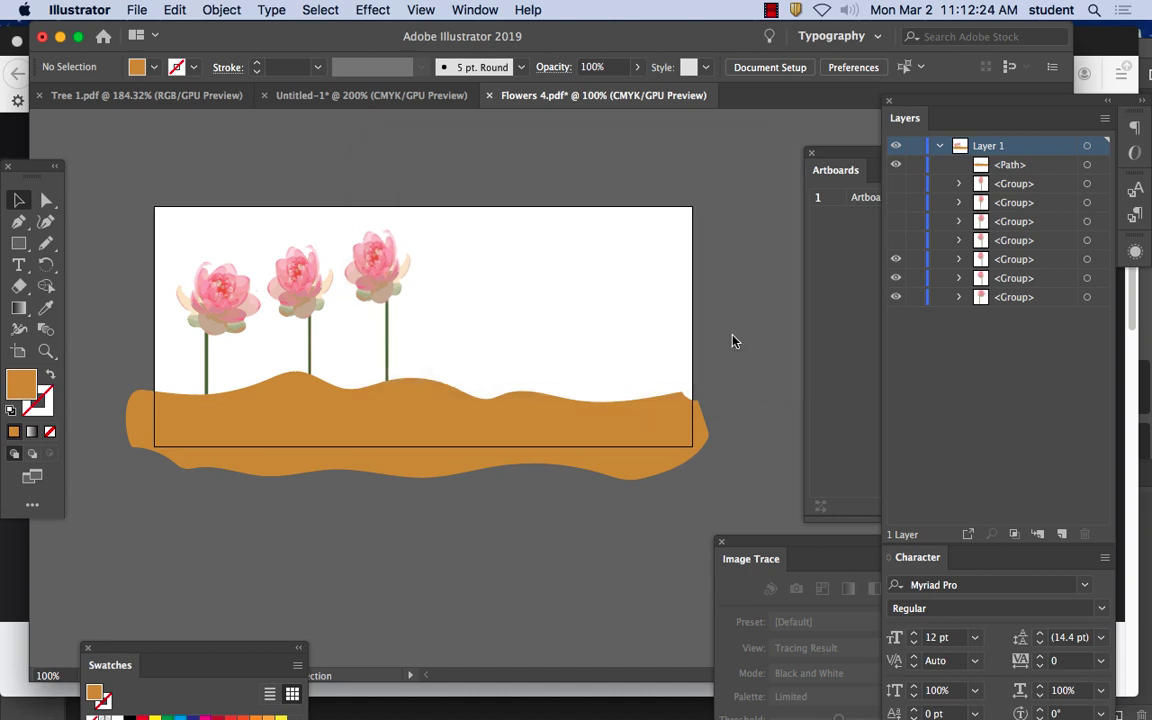
click(1016, 589)
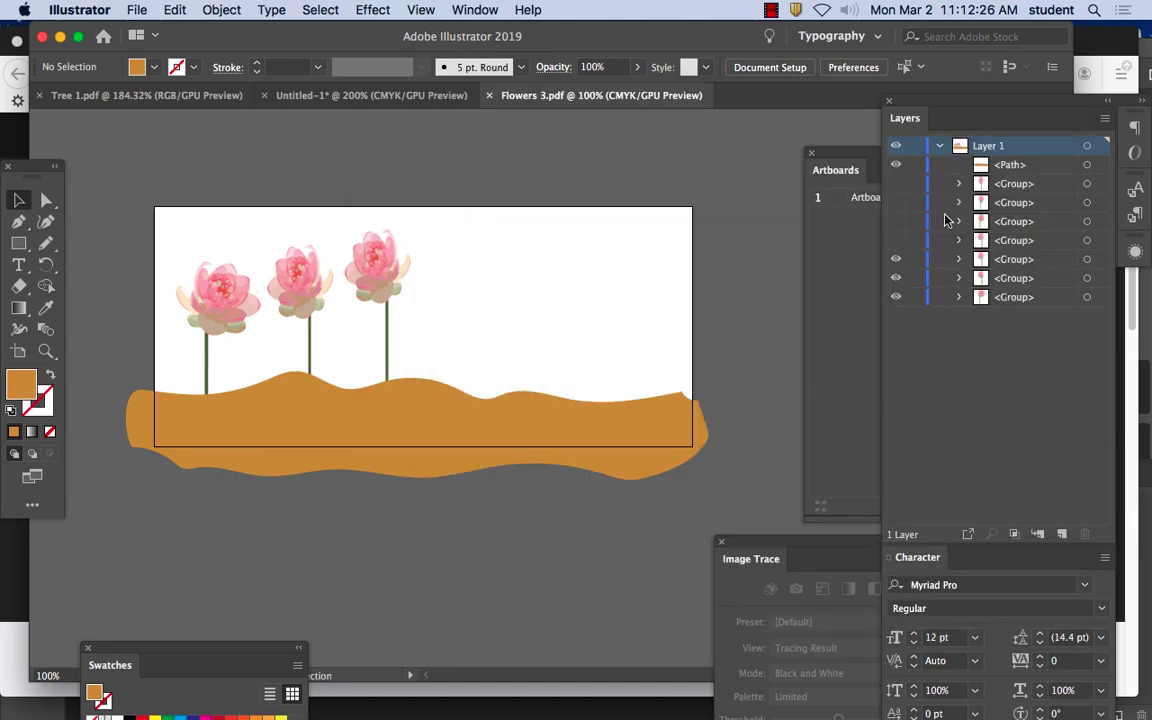
Hide the third flower from the left and save the two-flower version as Flowers 2.pdf on the Desktop
click(896, 259)
click(128, 12)
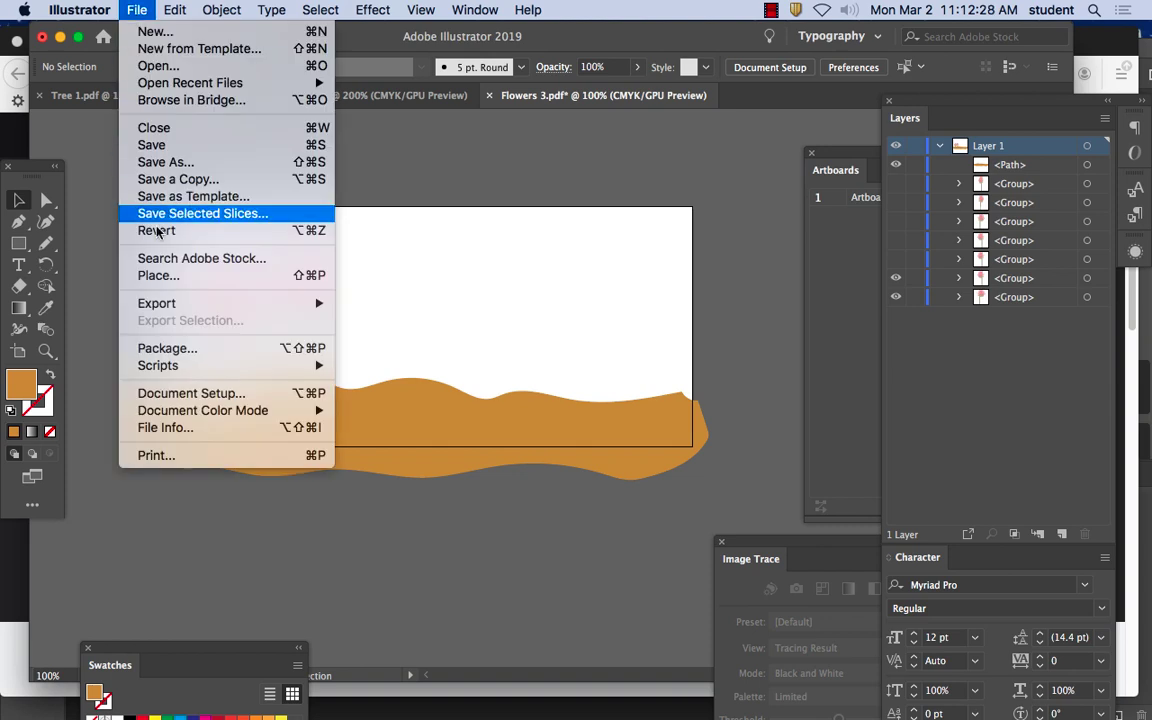
click(160, 159)
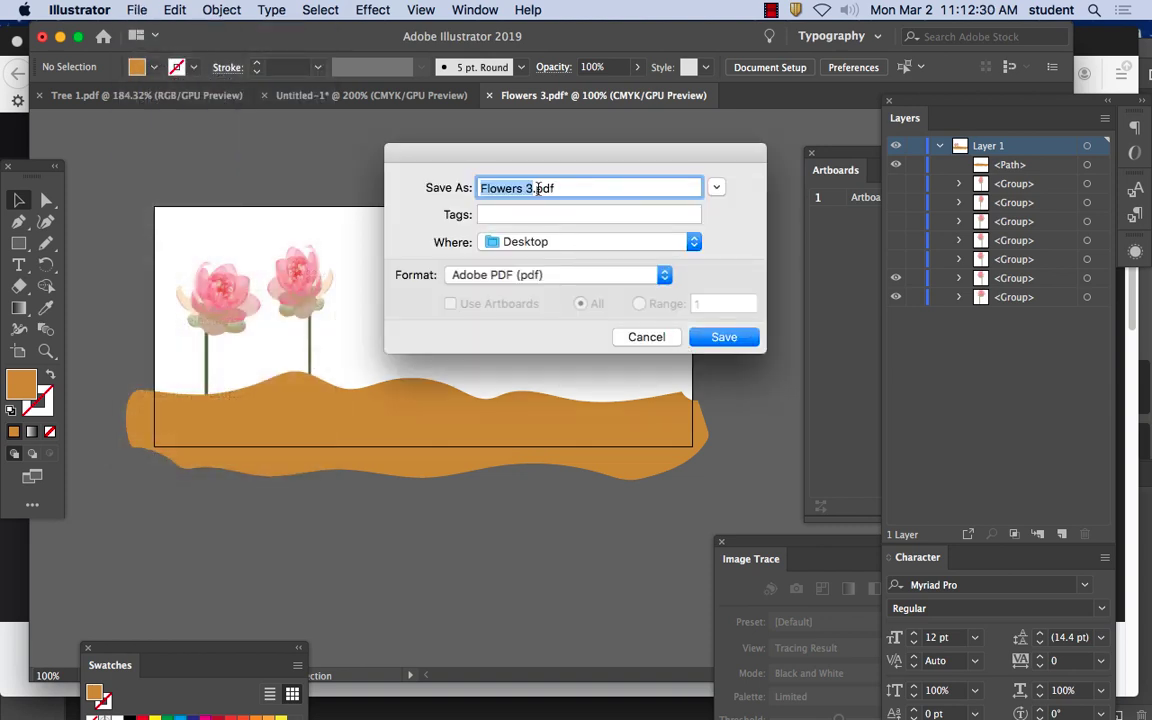
click(532, 188)
key(BackSpace)
text(2)
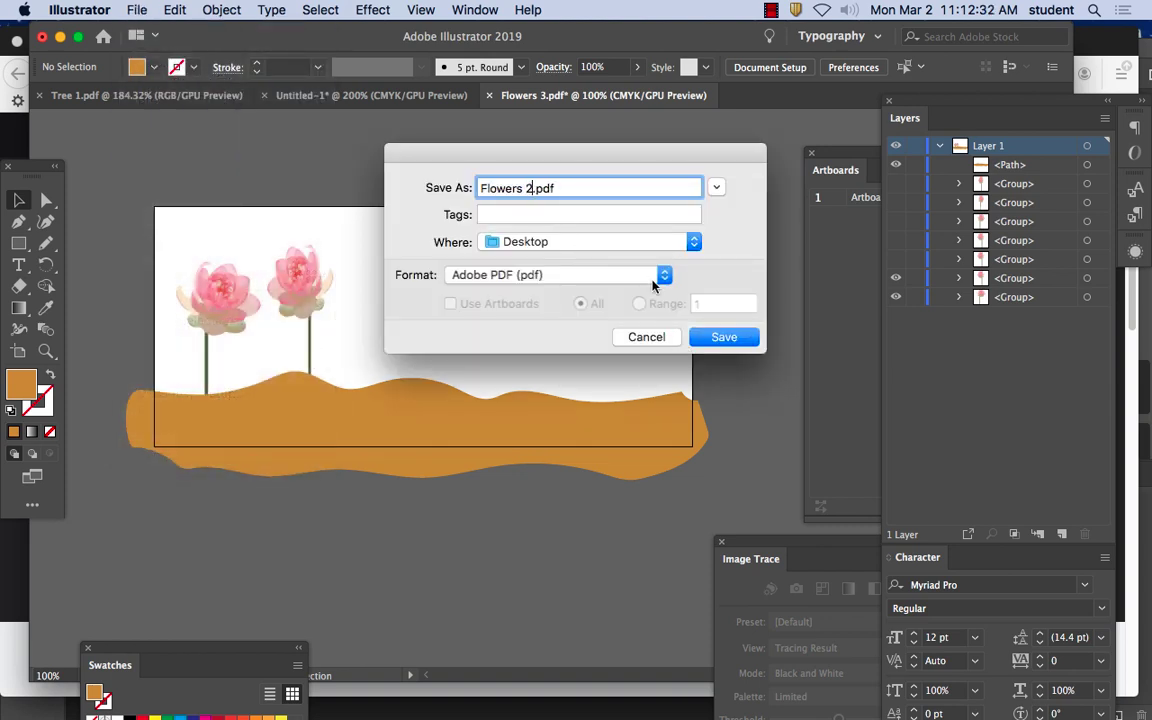
click(733, 338)
click(1056, 597)
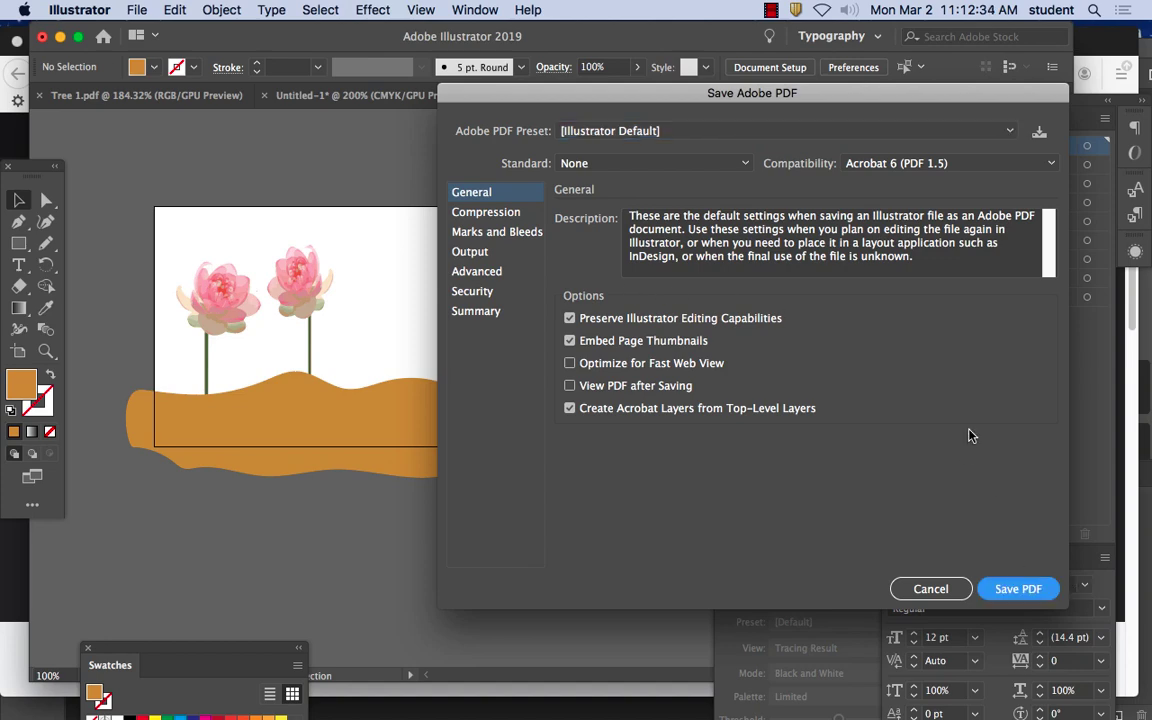
Hide the leftmost flower and save the one-flower version as Flowers 1.pdf on the Desktop
click(897, 298)
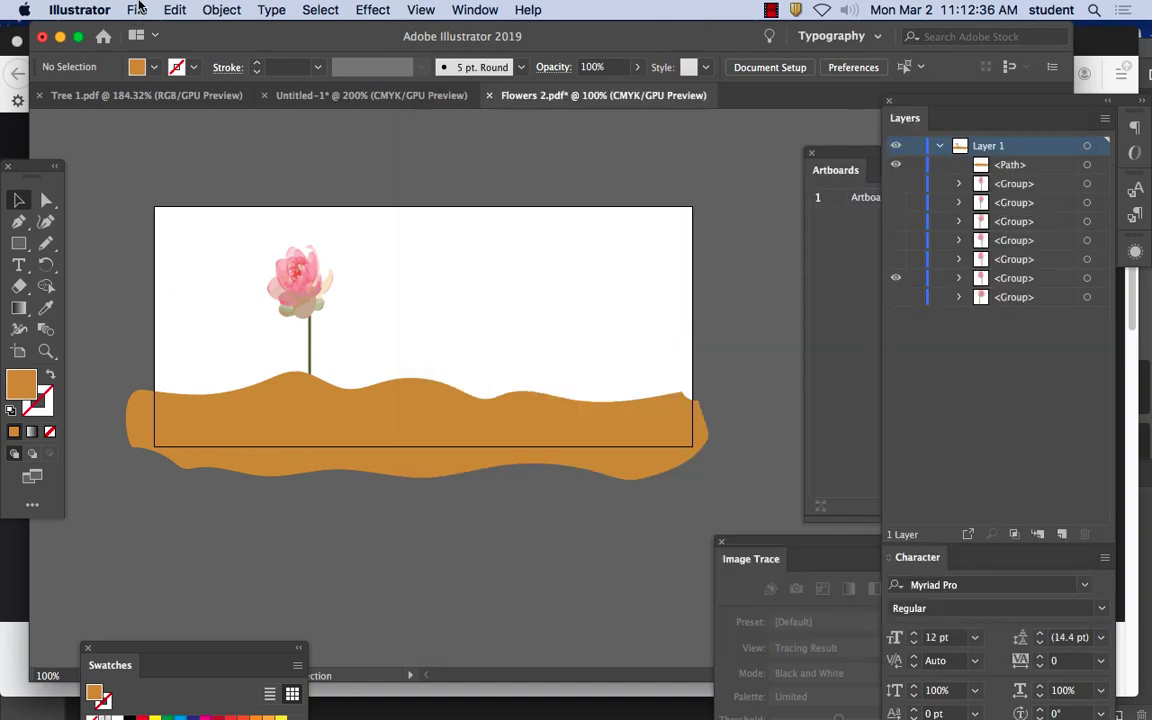
click(137, 9)
click(180, 159)
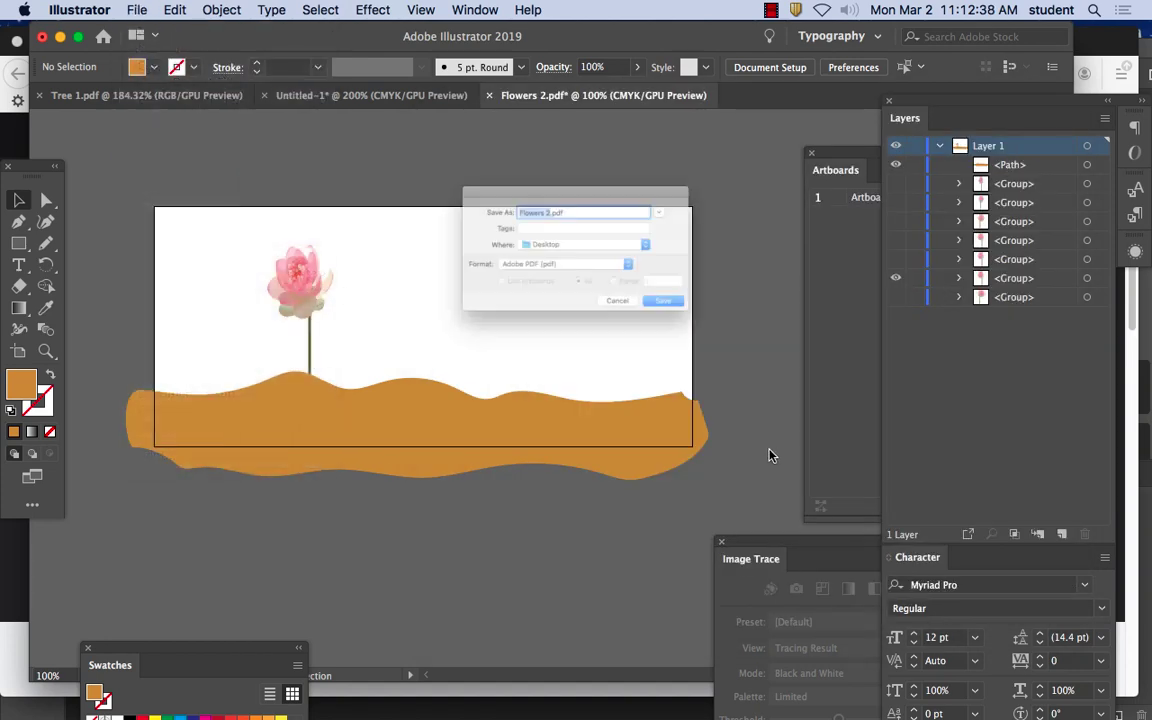
click(532, 188)
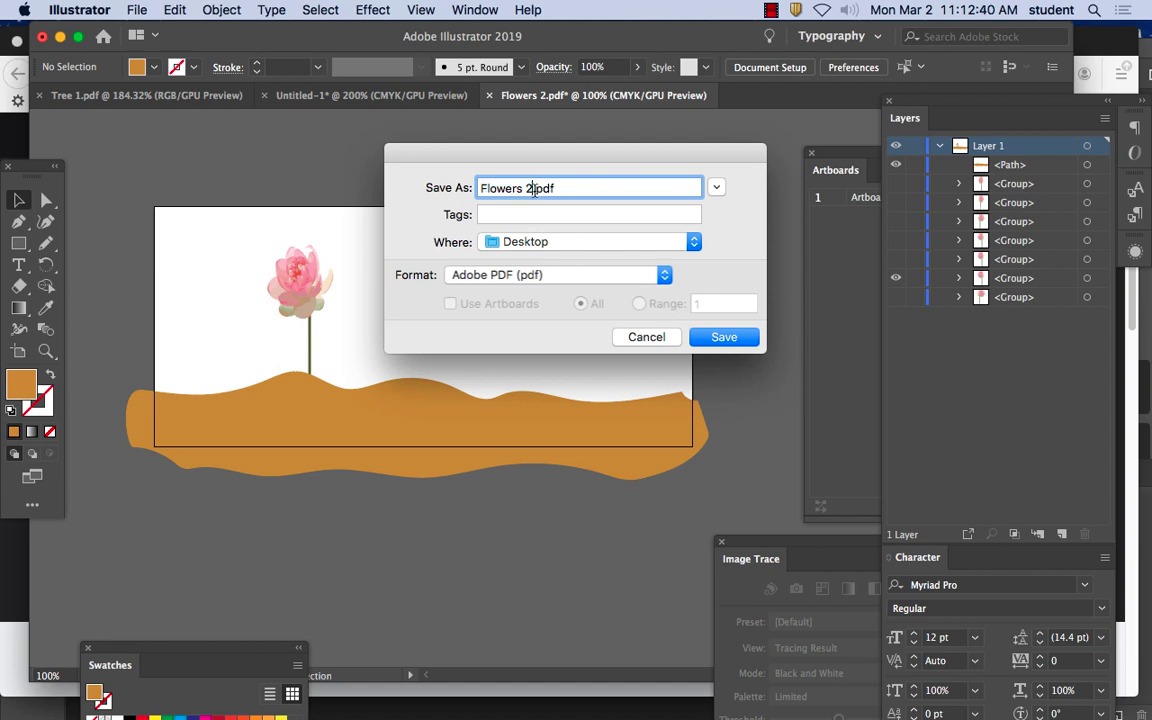
key(BackSpace)
text(1)
click(724, 337)
click(1016, 589)
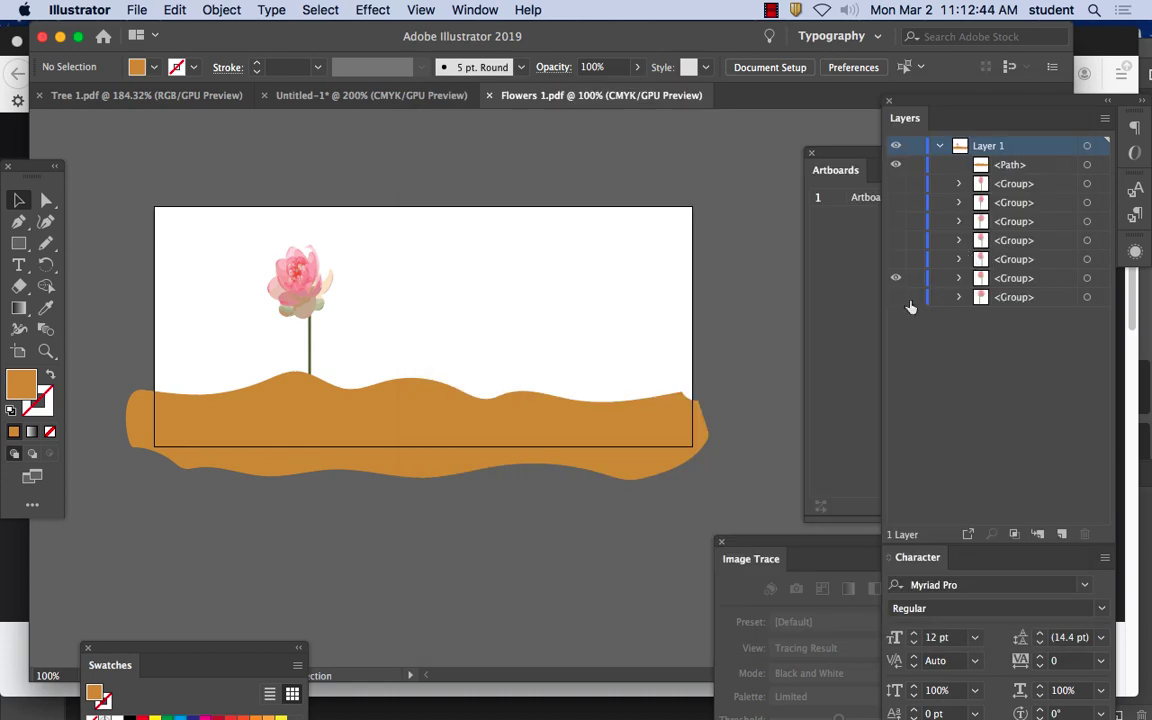
Hide the last remaining flower and save the ground-only version as Flowers 0.pdf on the Desktop
click(896, 278)
click(139, 9)
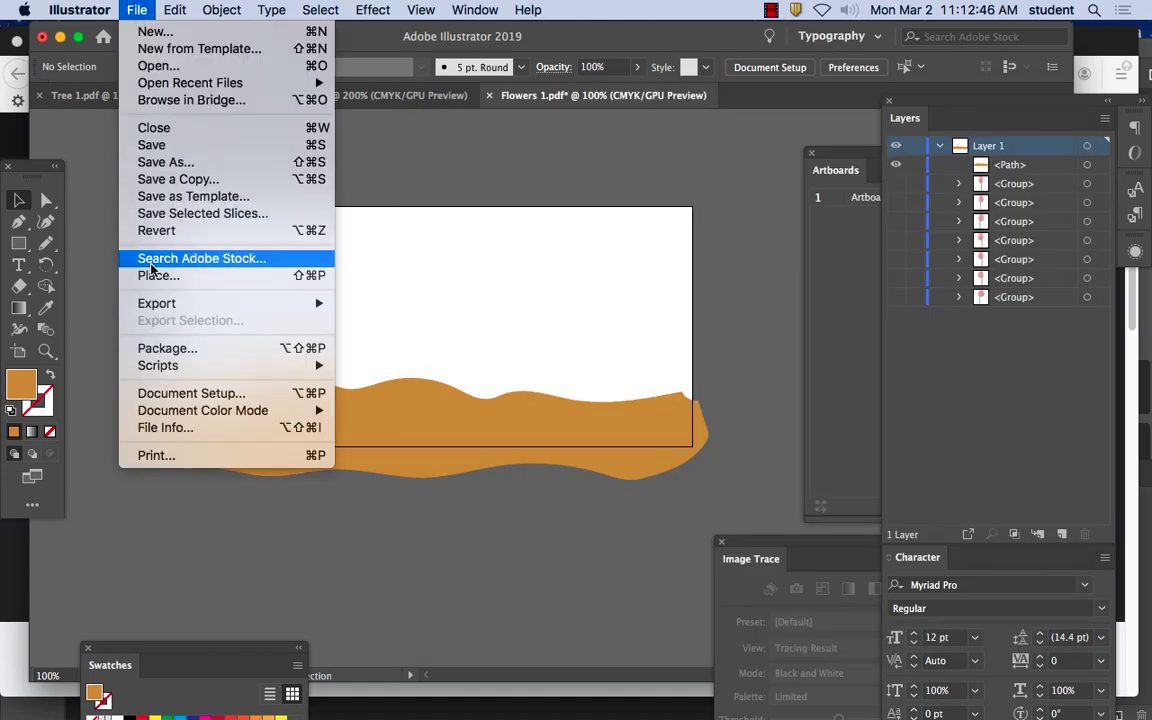
click(186, 163)
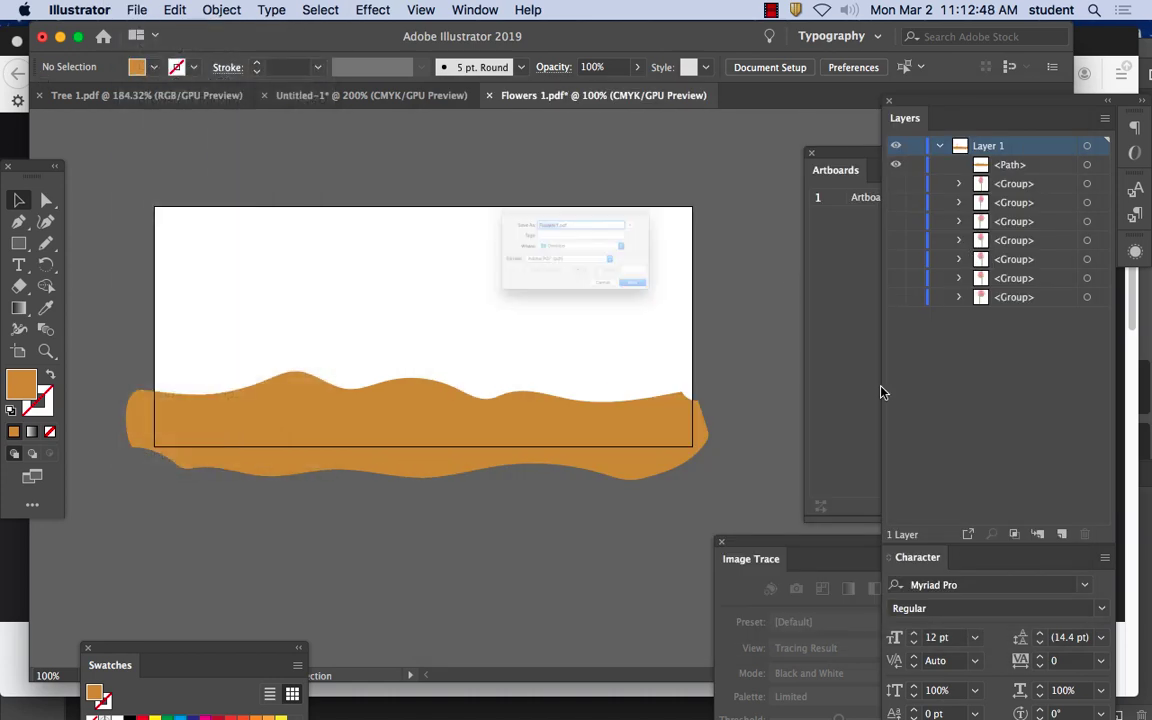
click(531, 190)
key(BackSpace)
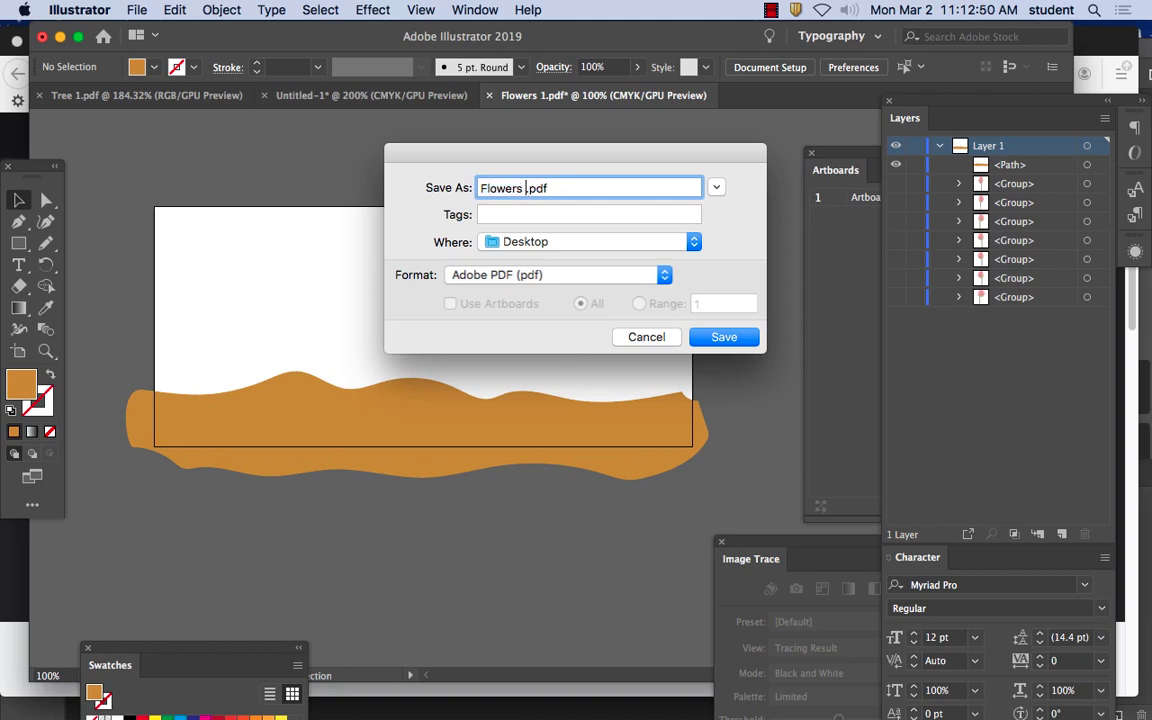
text(0)
click(726, 337)
key(Return)
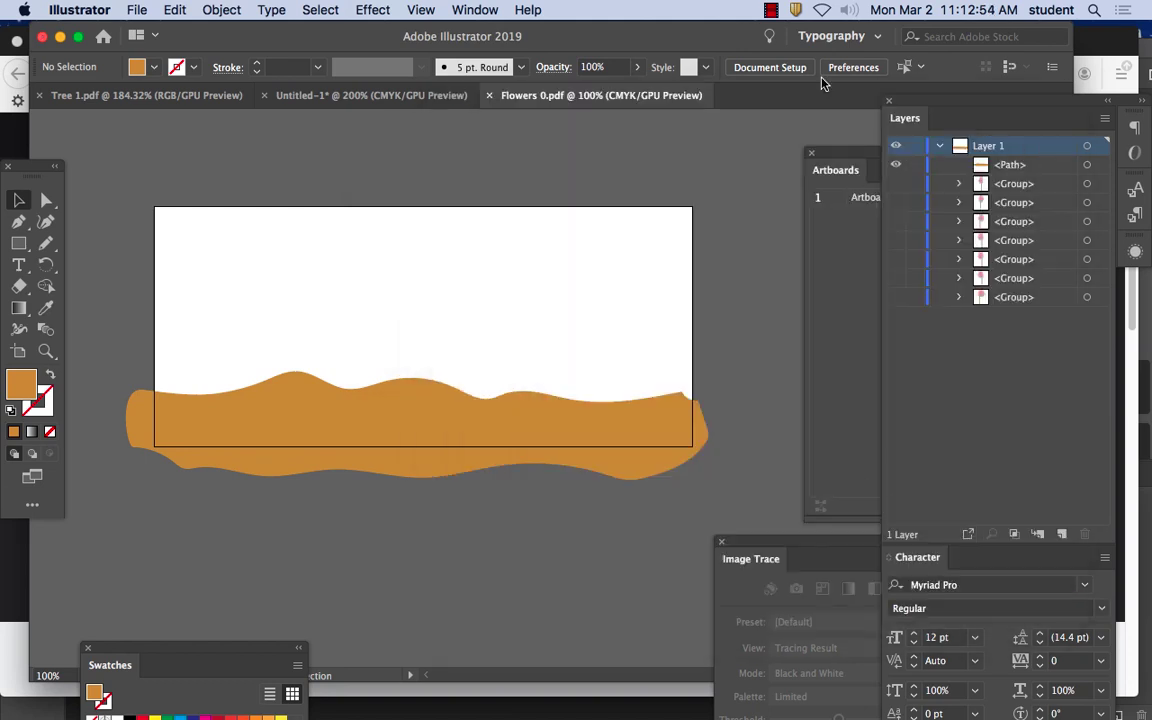
click(770, 9)
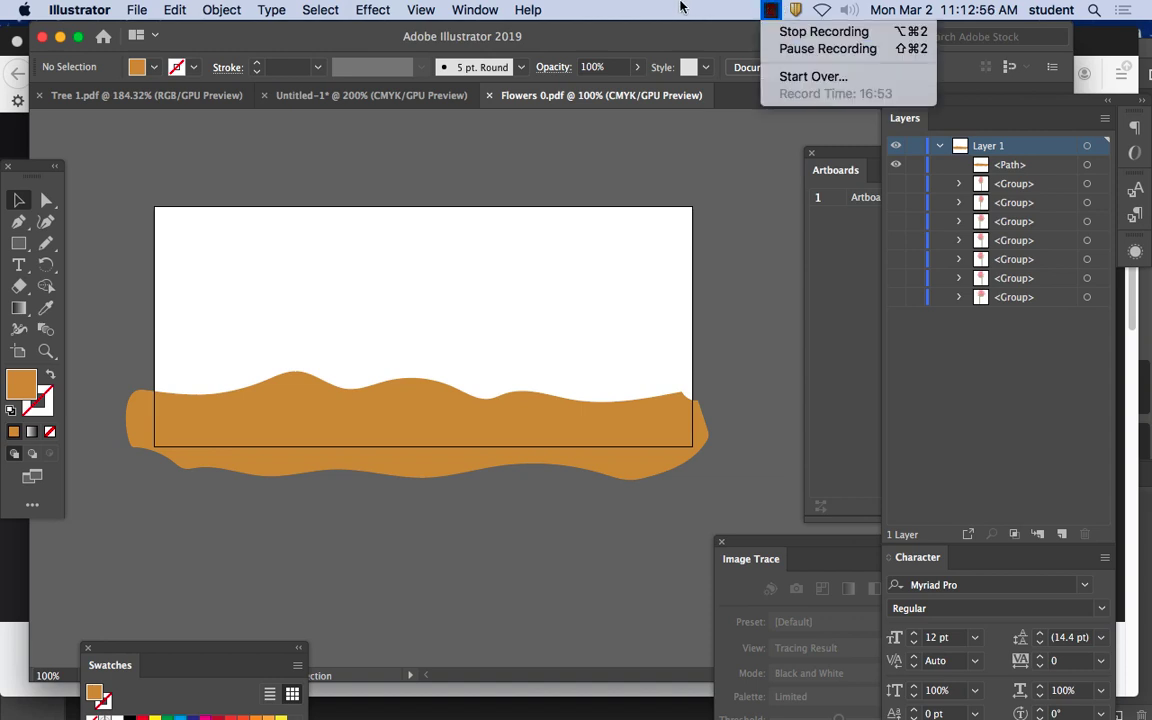
click(770, 9)
click(770, 9)
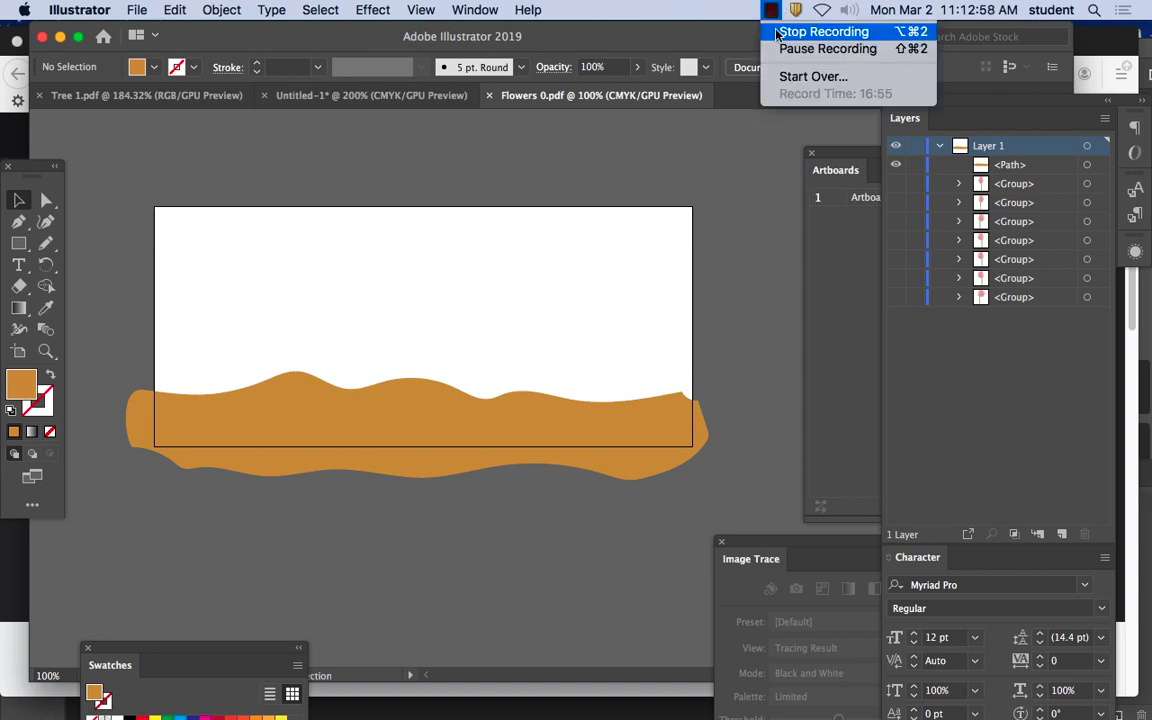